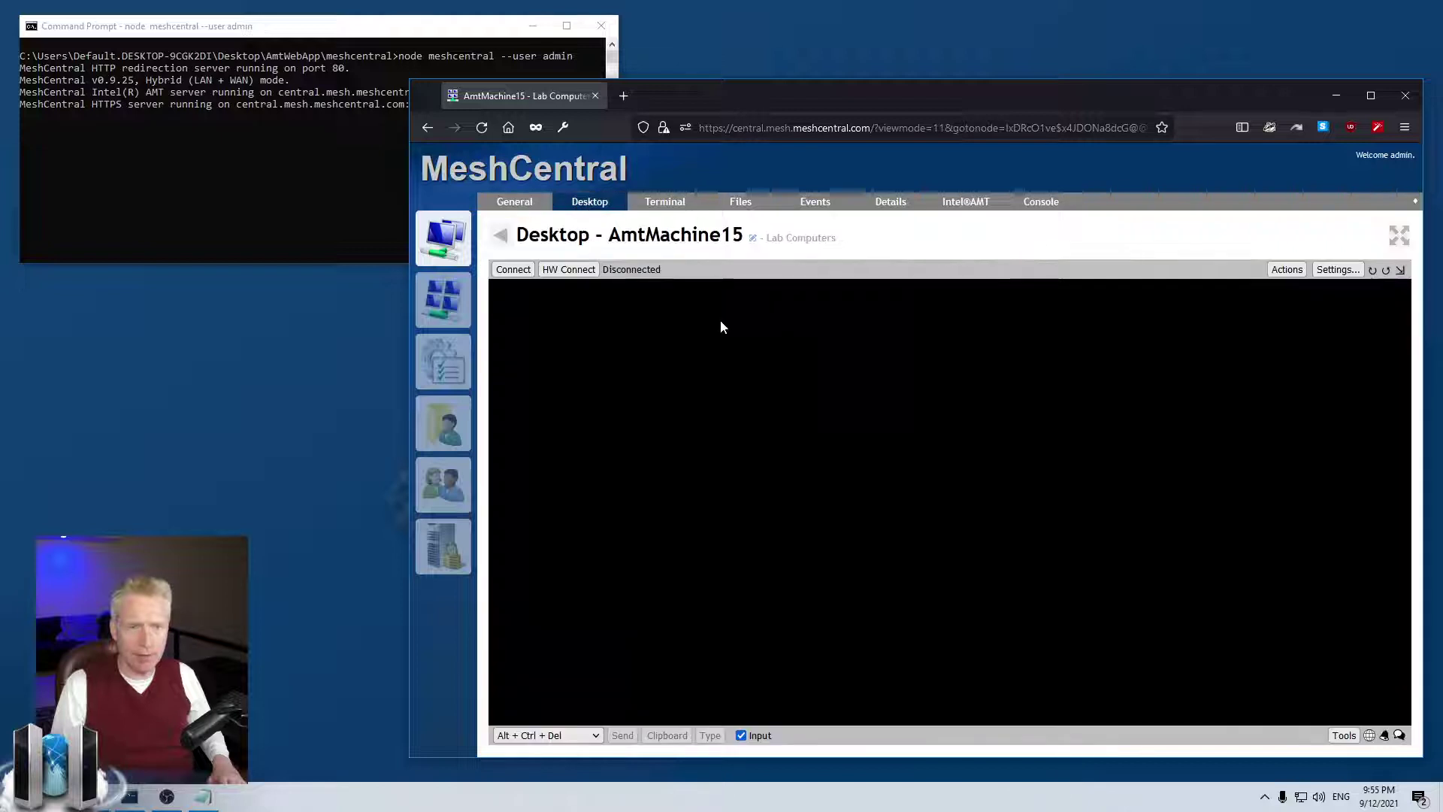
Connect to AmtMachine15, expand the remote desktop to full screen, then return to the normal page layout.
left_click(517, 269)
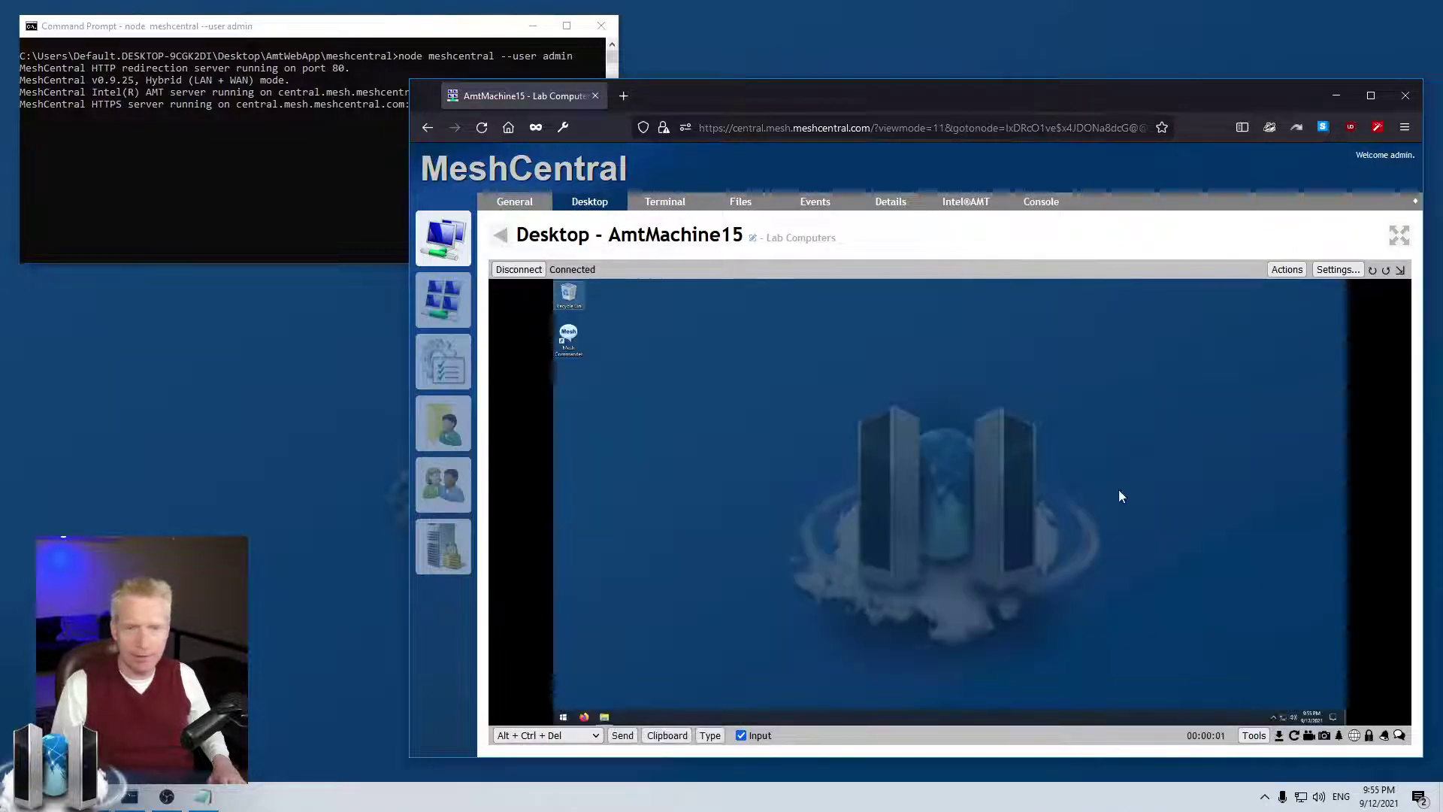
left_click(1400, 237)
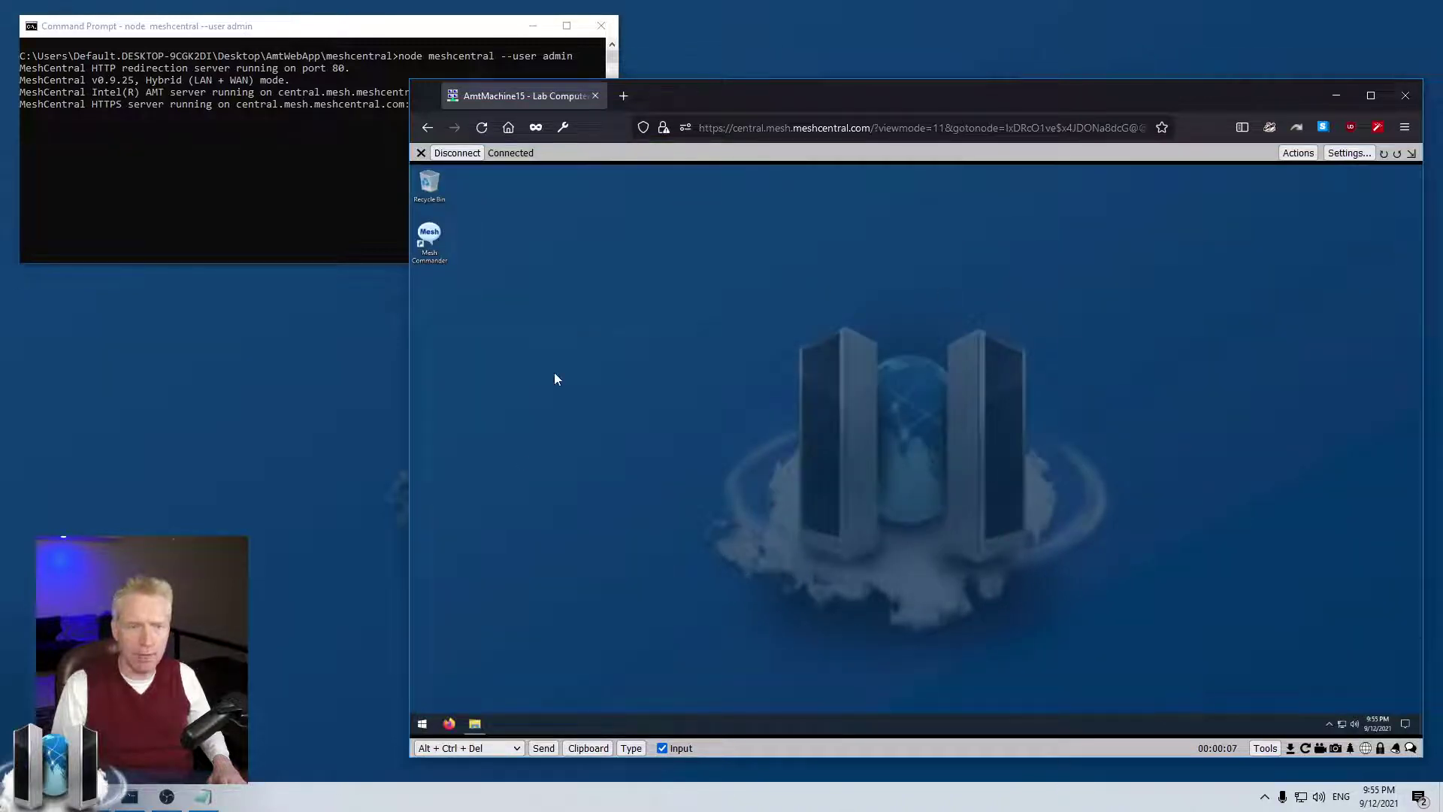
left_click(421, 153)
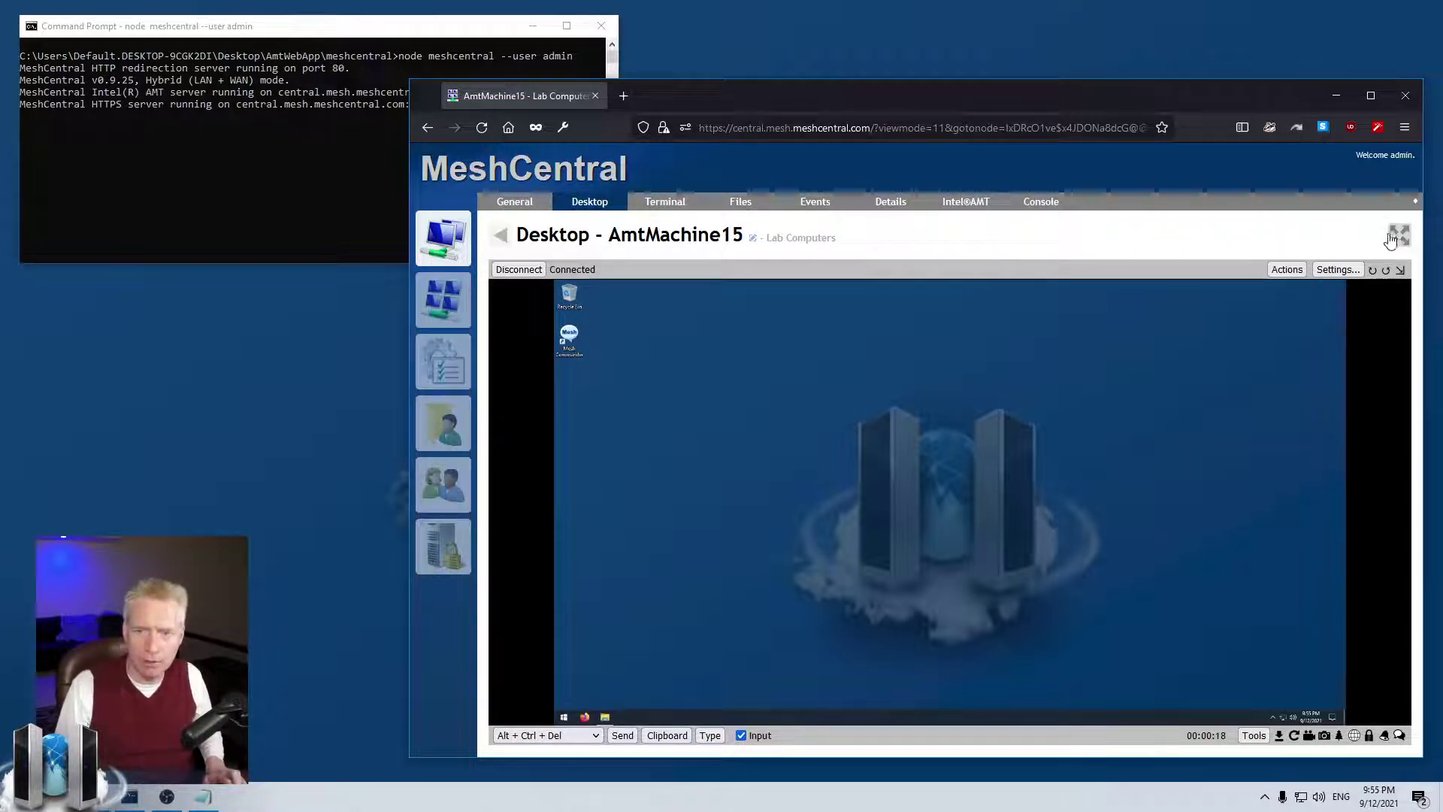
left_click(1398, 237, "shift")
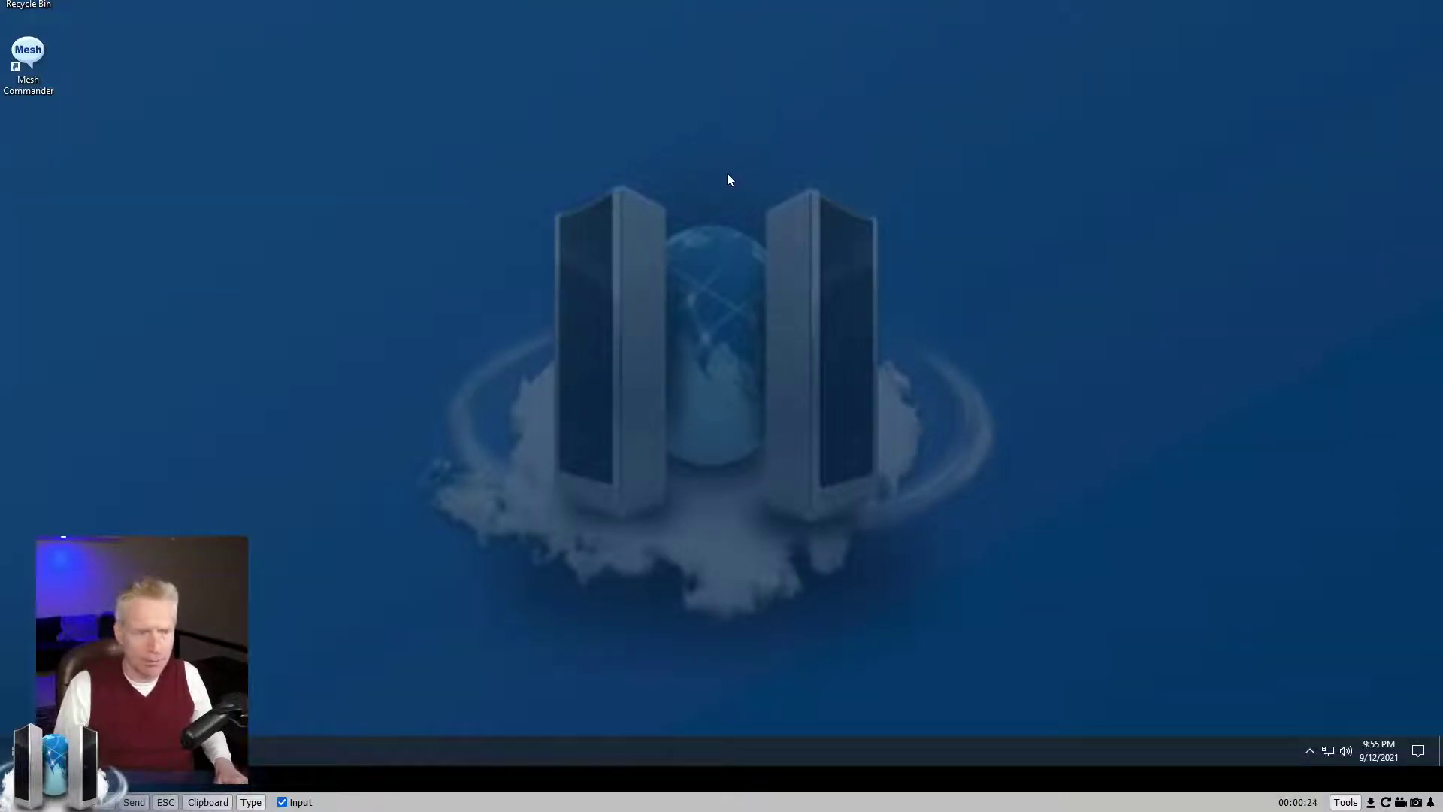
left_click(169, 803)
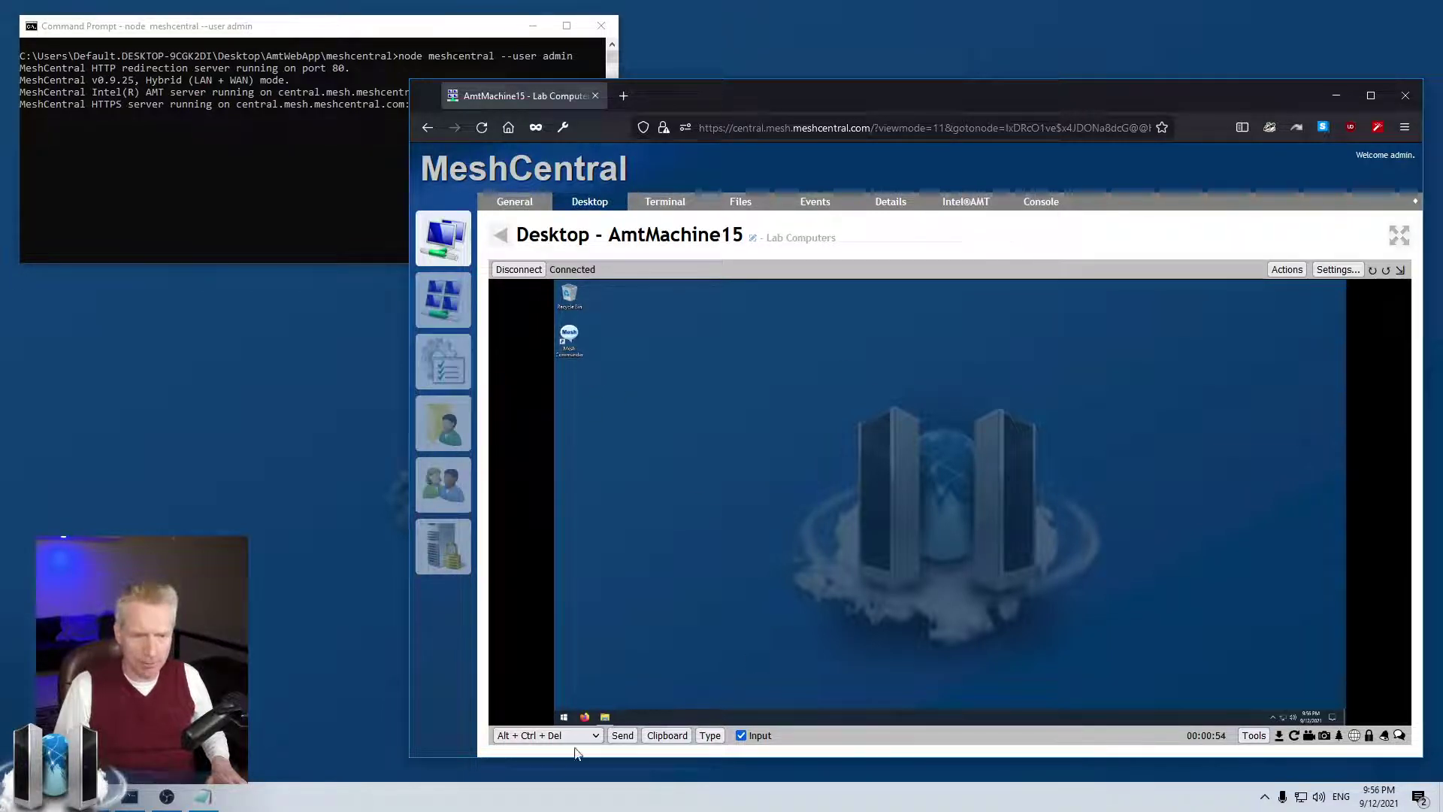
Choose Win as the key combination, send it to AmtMachine15, then close the remote Start menu.
left_click(549, 736)
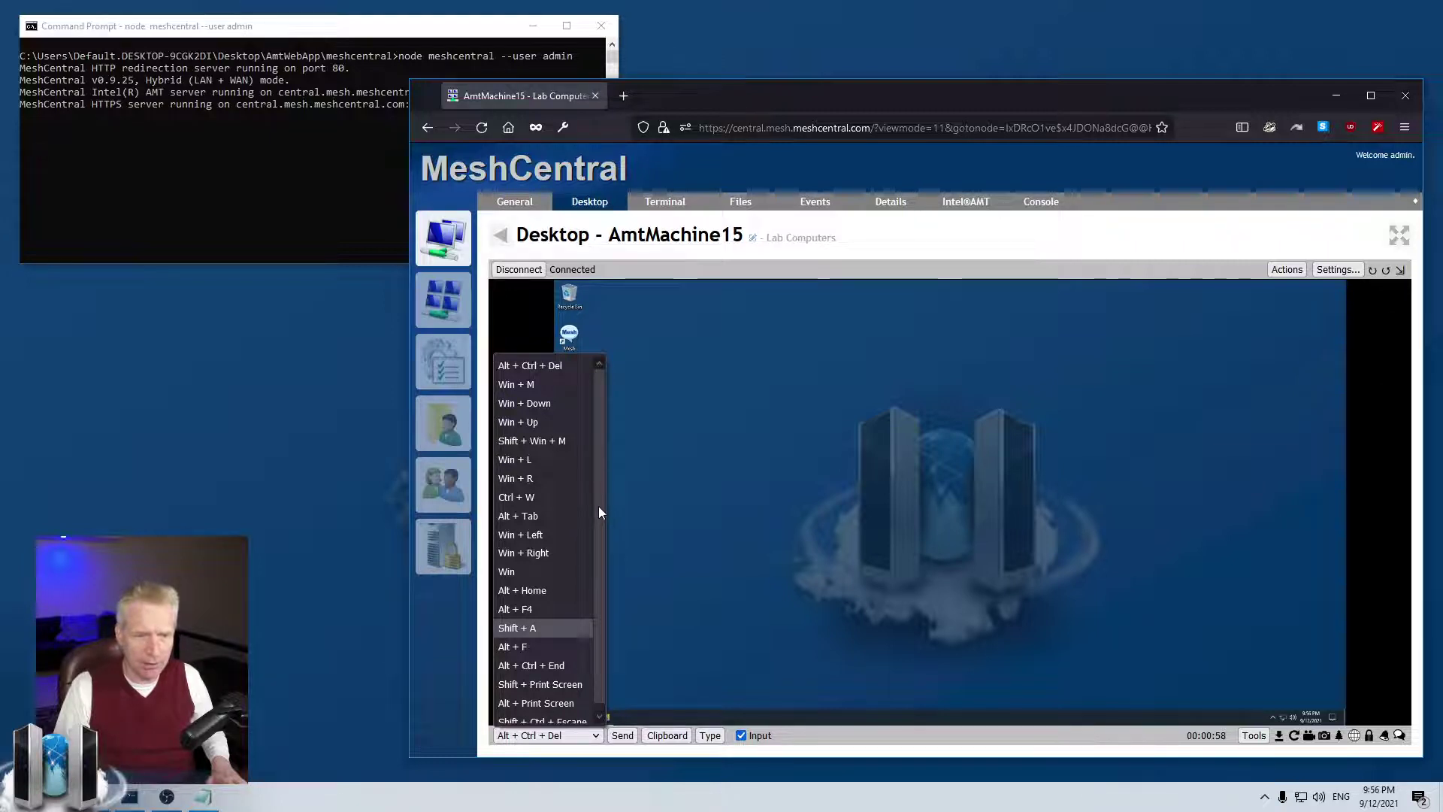
key("Escape")
key("Down")
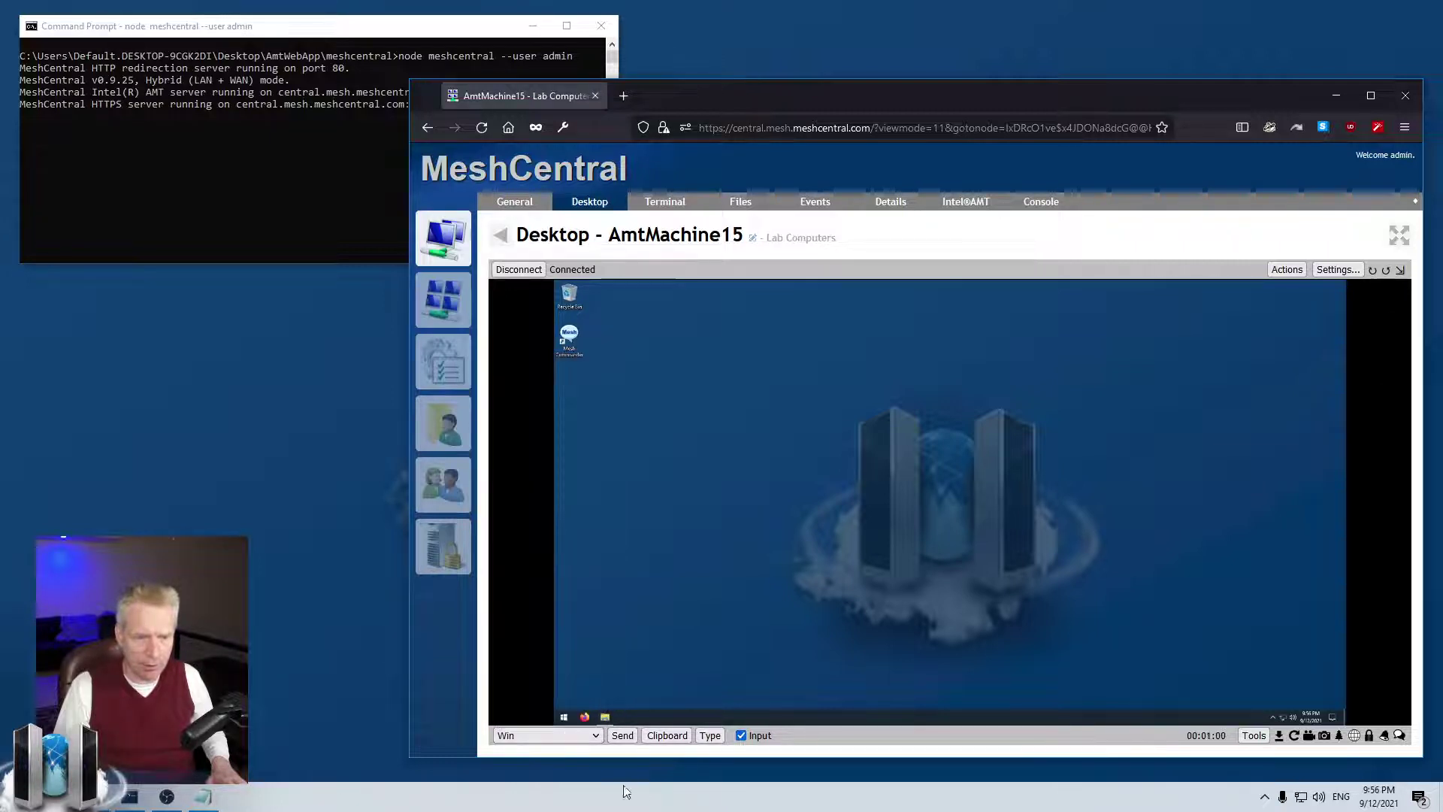
left_click(623, 735)
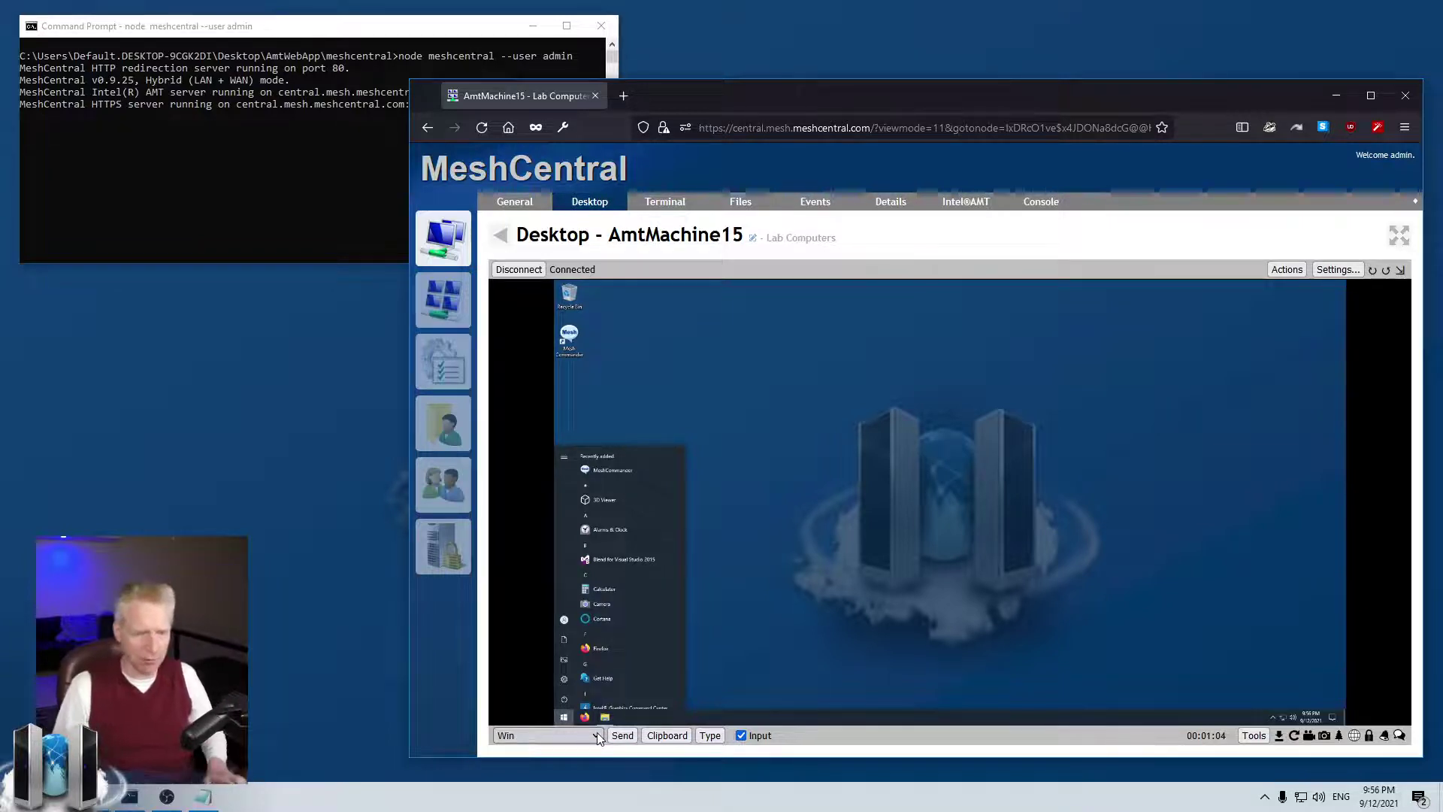
left_click(623, 735)
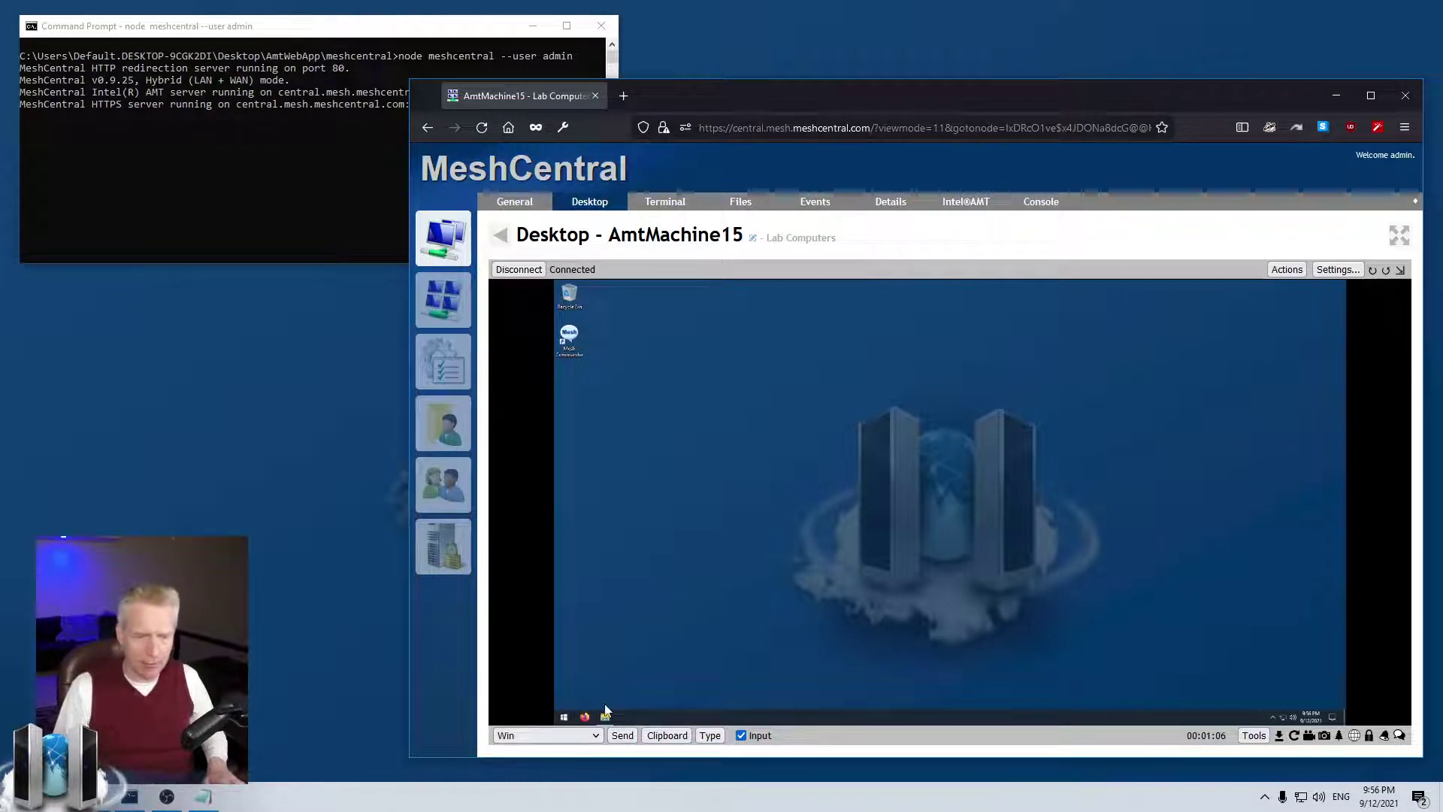
Bring up the Keyboard Shortcuts Customization dialog from the key-combination list.
left_click(563, 735)
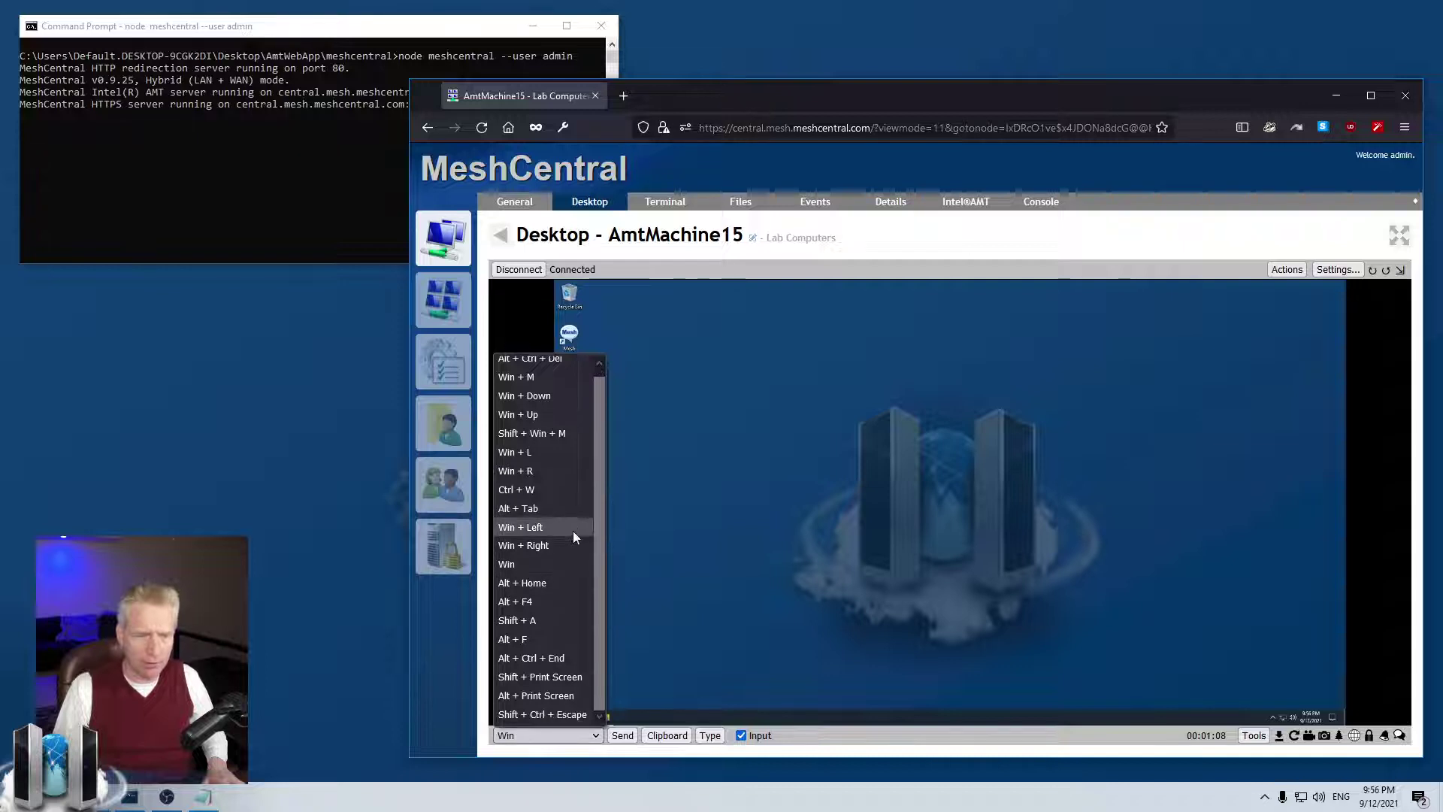
left_click(696, 583)
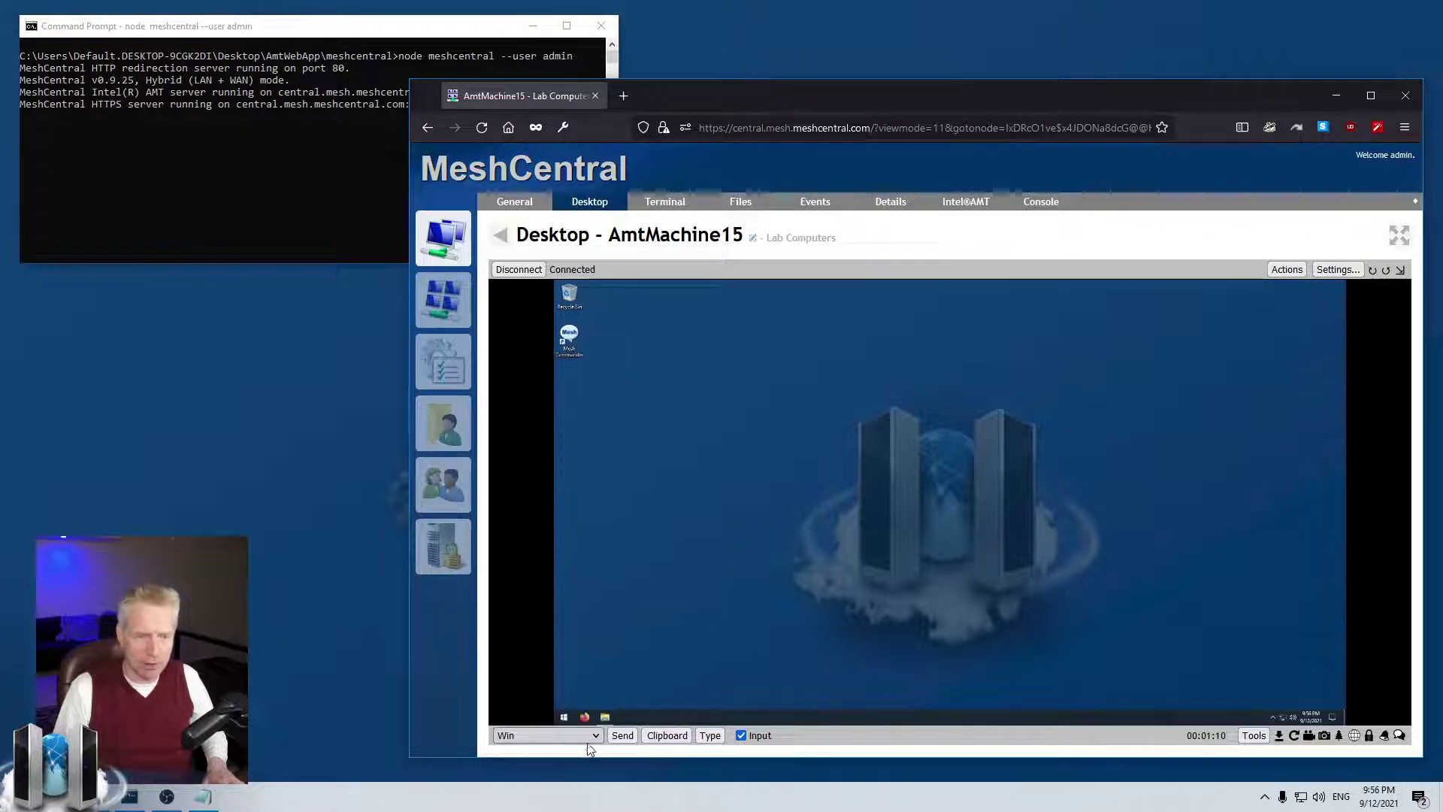
right_click(558, 733)
left_click(594, 717)
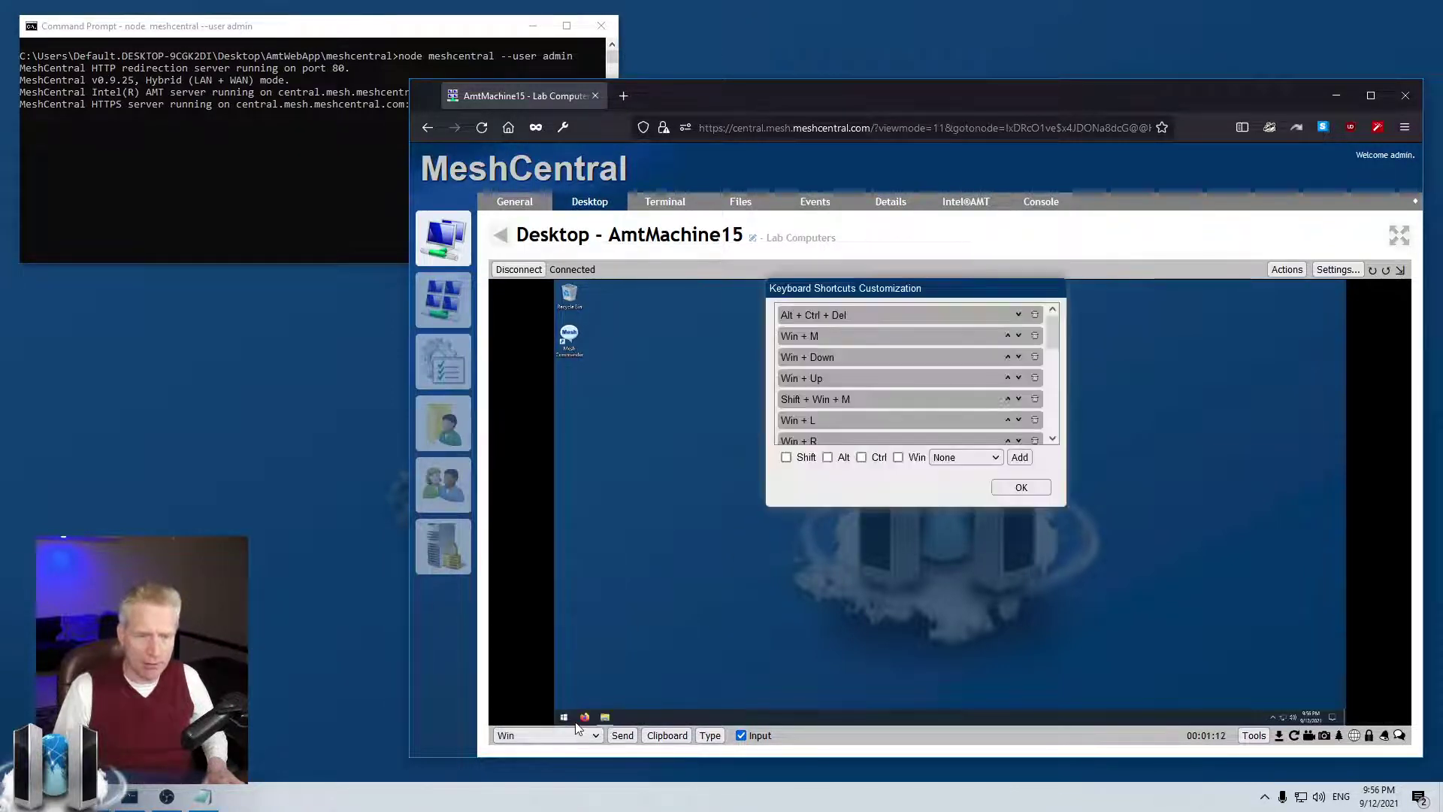
scroll(852, 372, "down", 5)
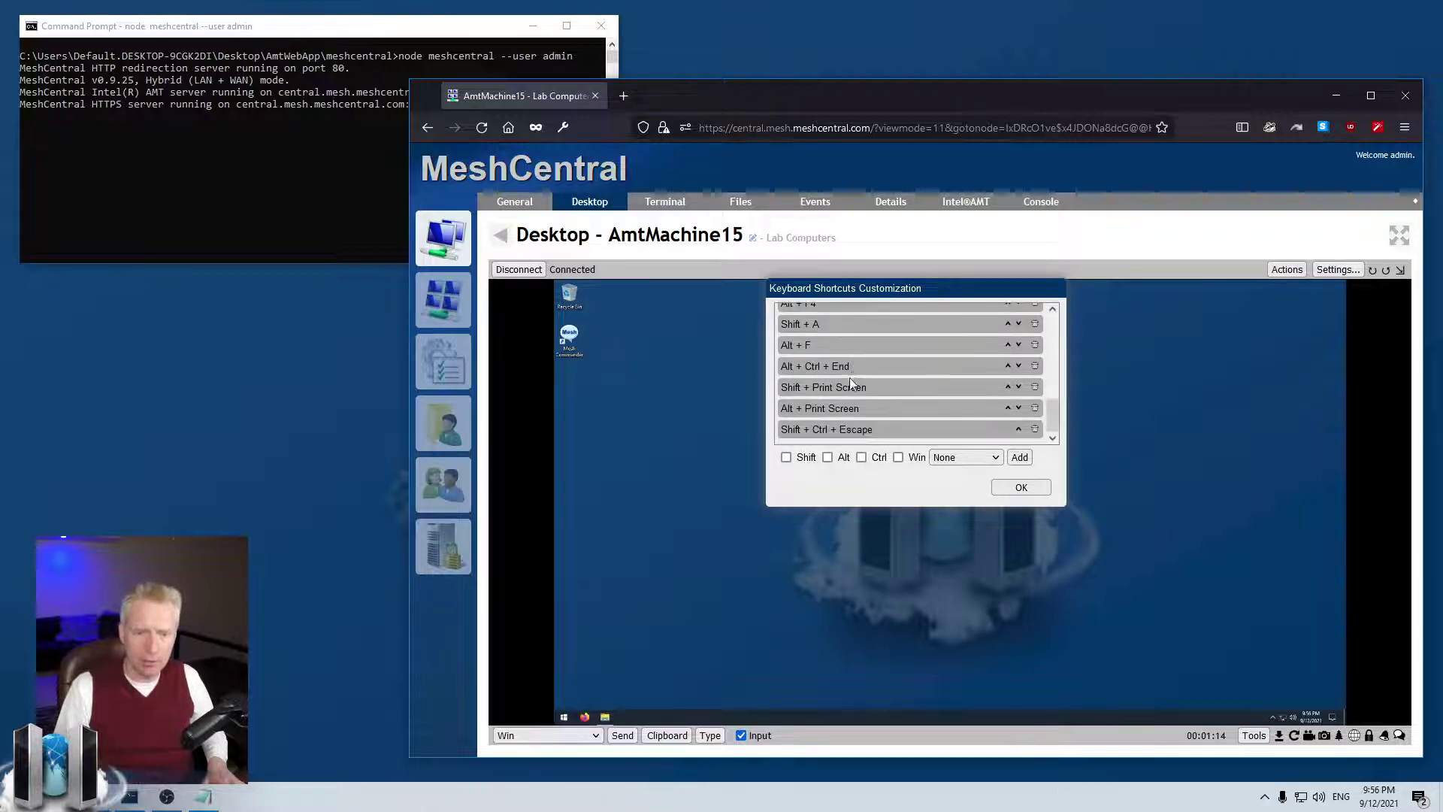
scroll(850, 380, "up", 5)
left_click(786, 458)
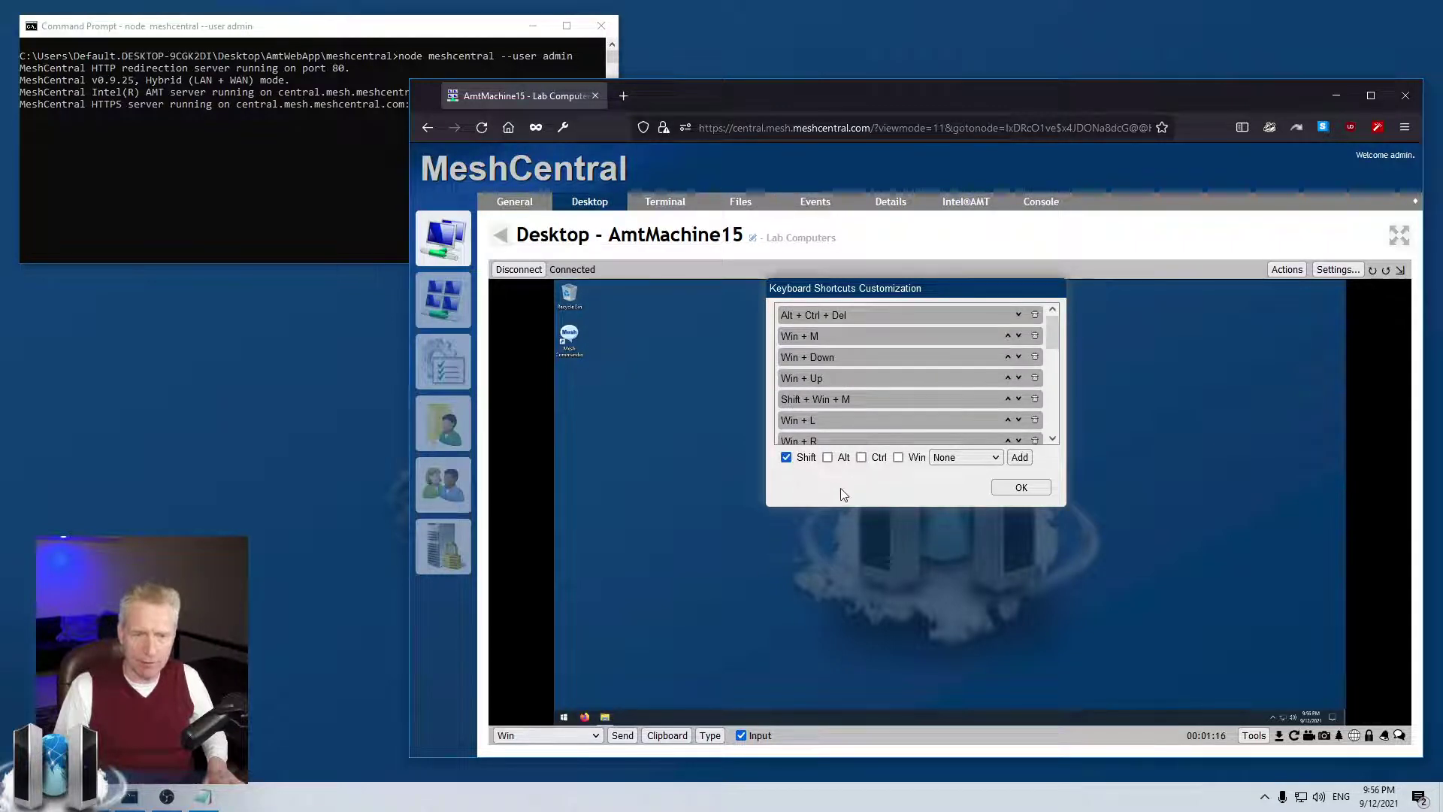
left_click(953, 457)
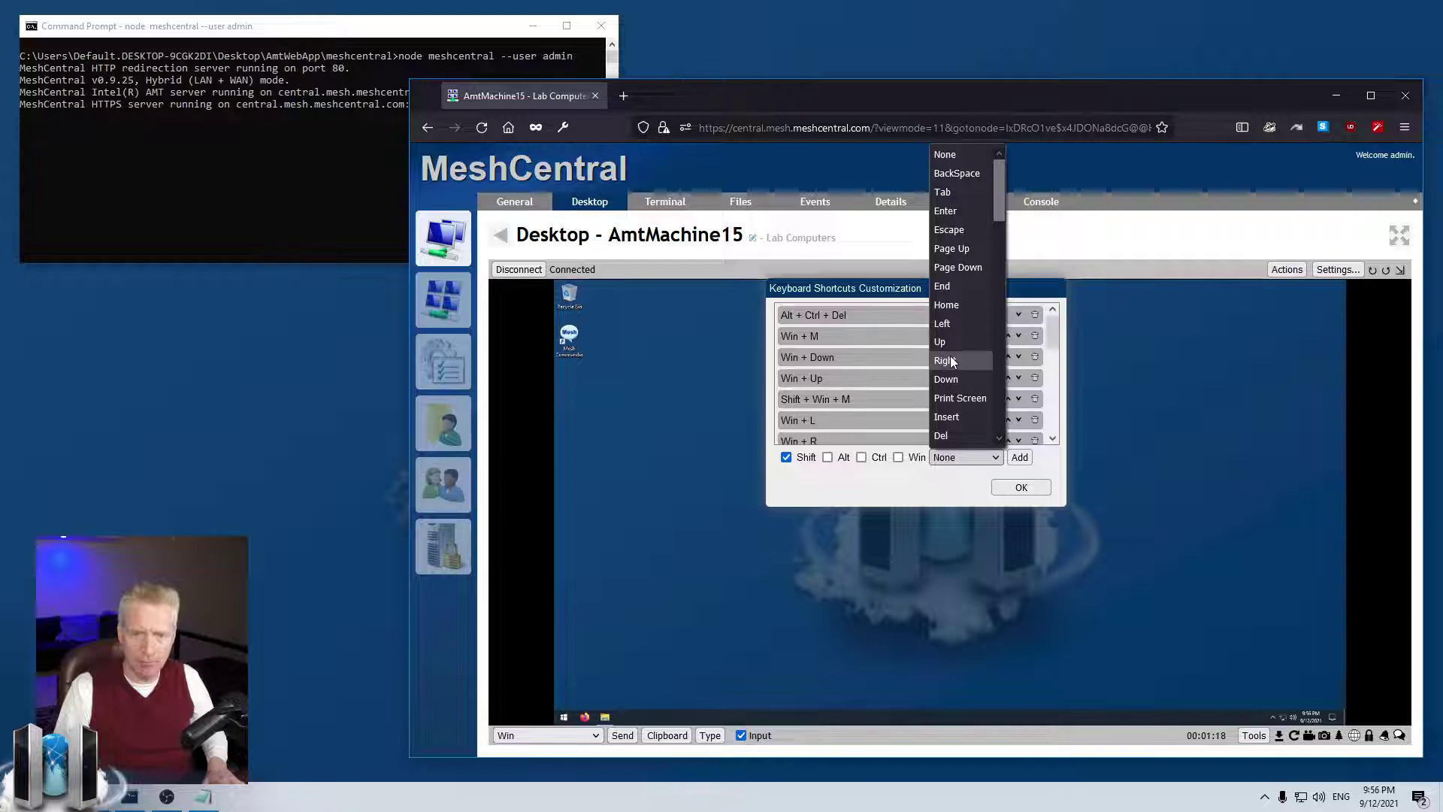
left_click(957, 308)
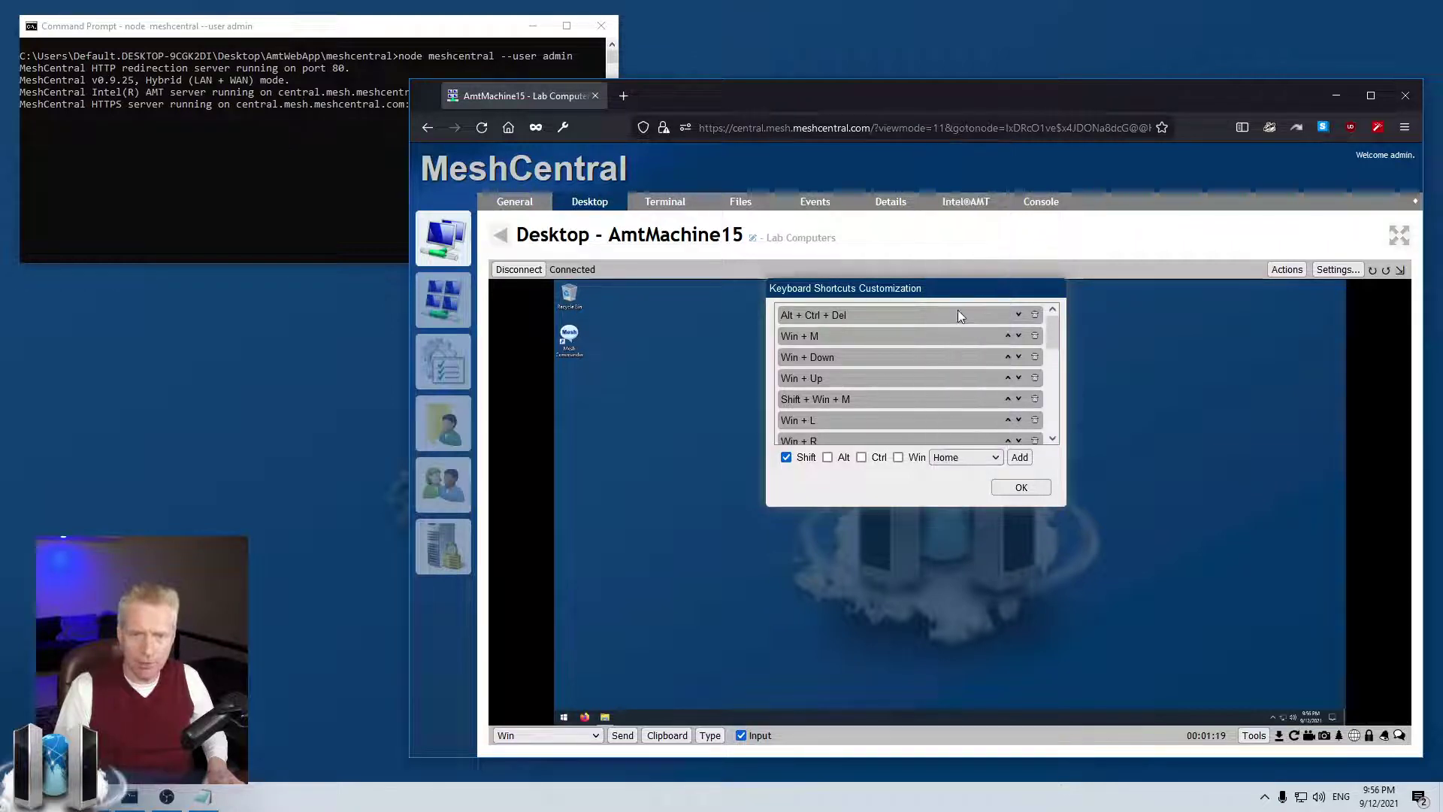
left_click(1026, 457)
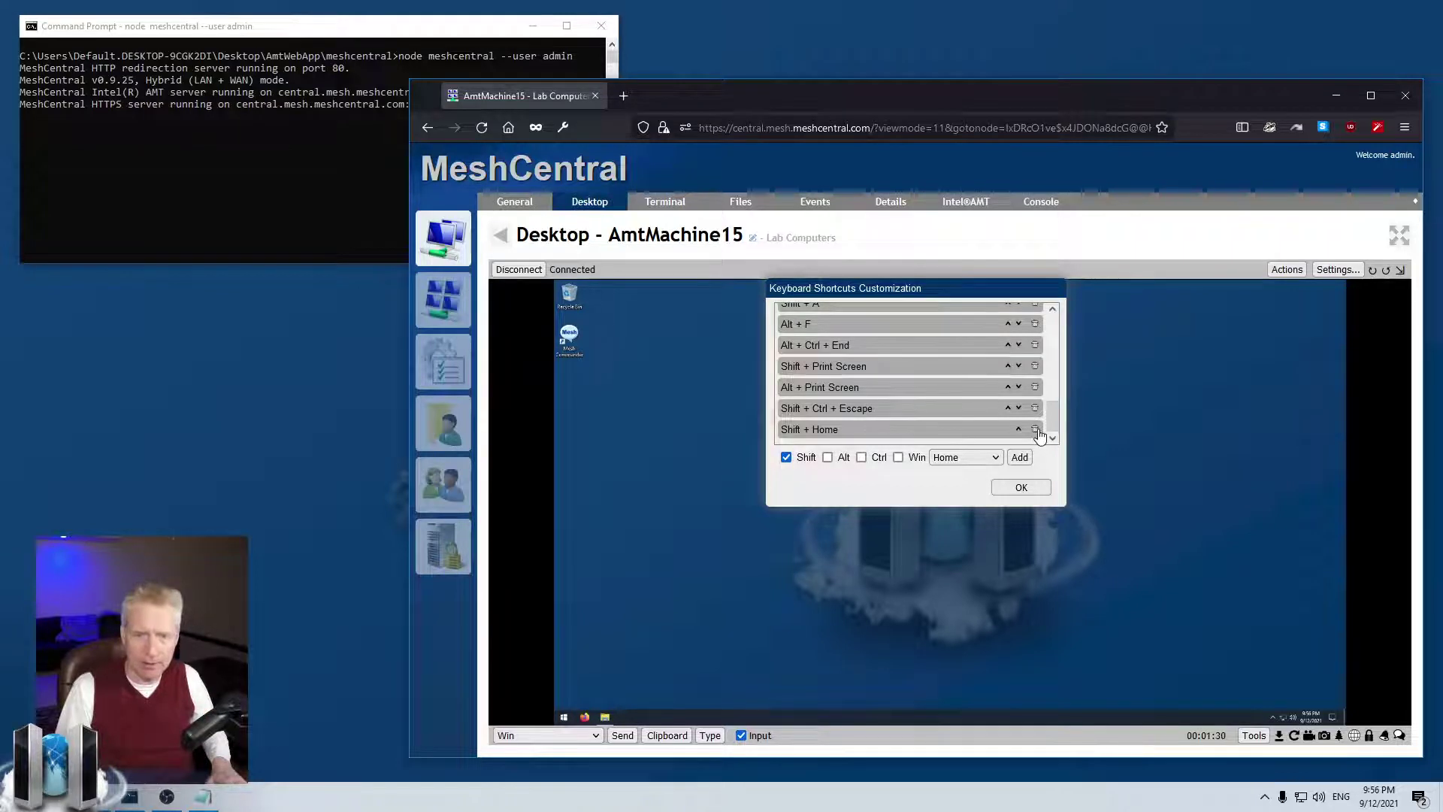
left_click(1036, 430)
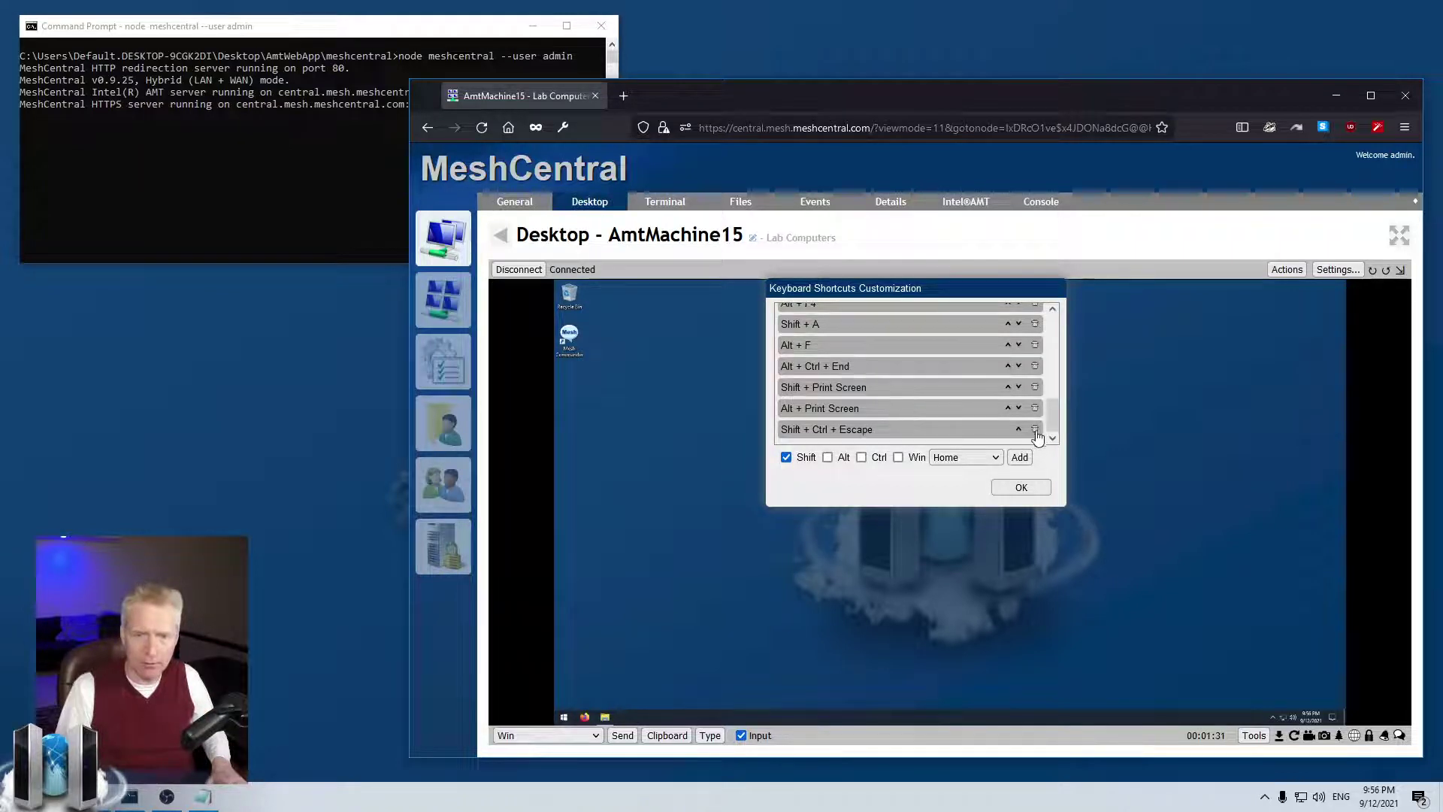
left_click(1021, 486)
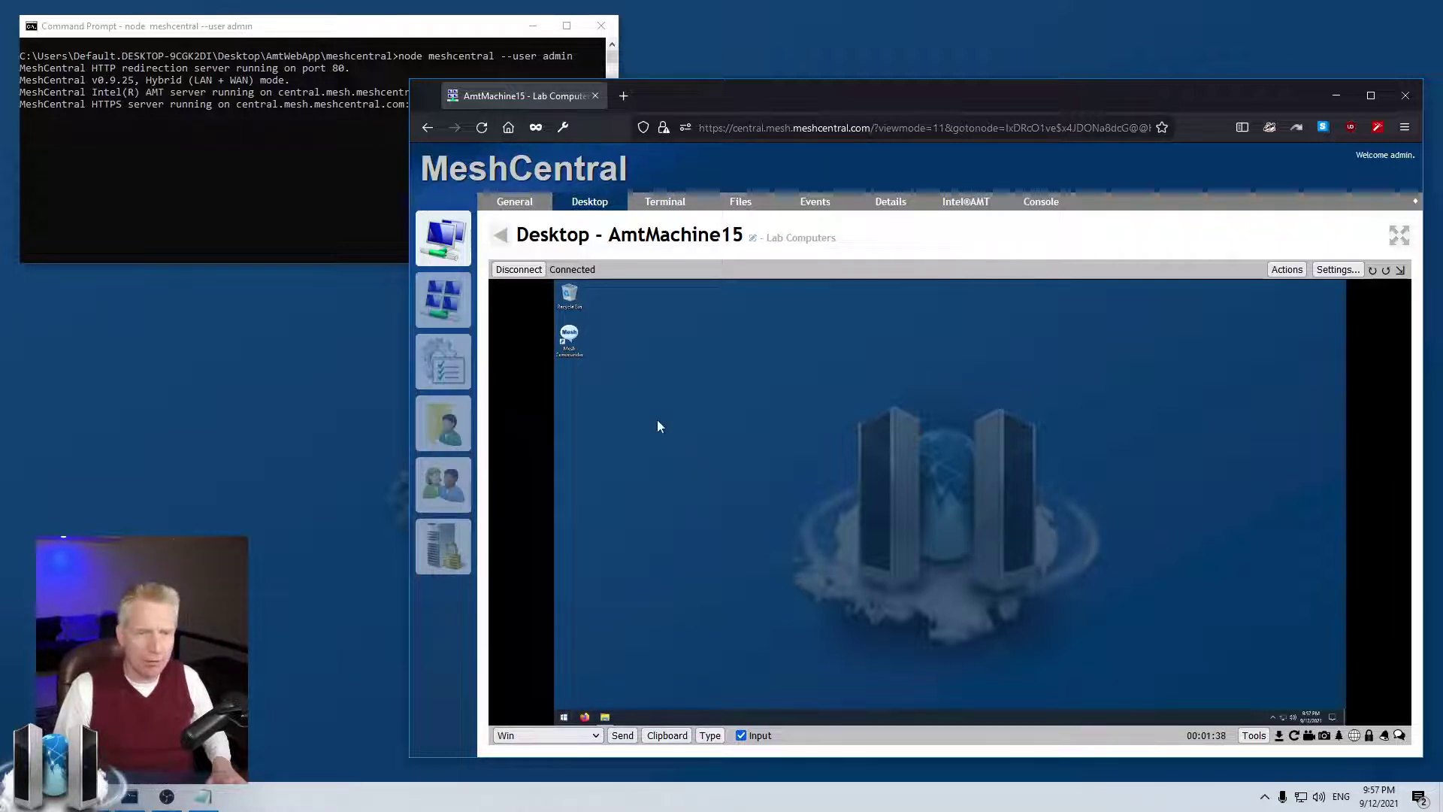
Disconnect from AmtMachine15, view the connection consent options, reconnect, and disconnect again.
left_click(525, 272)
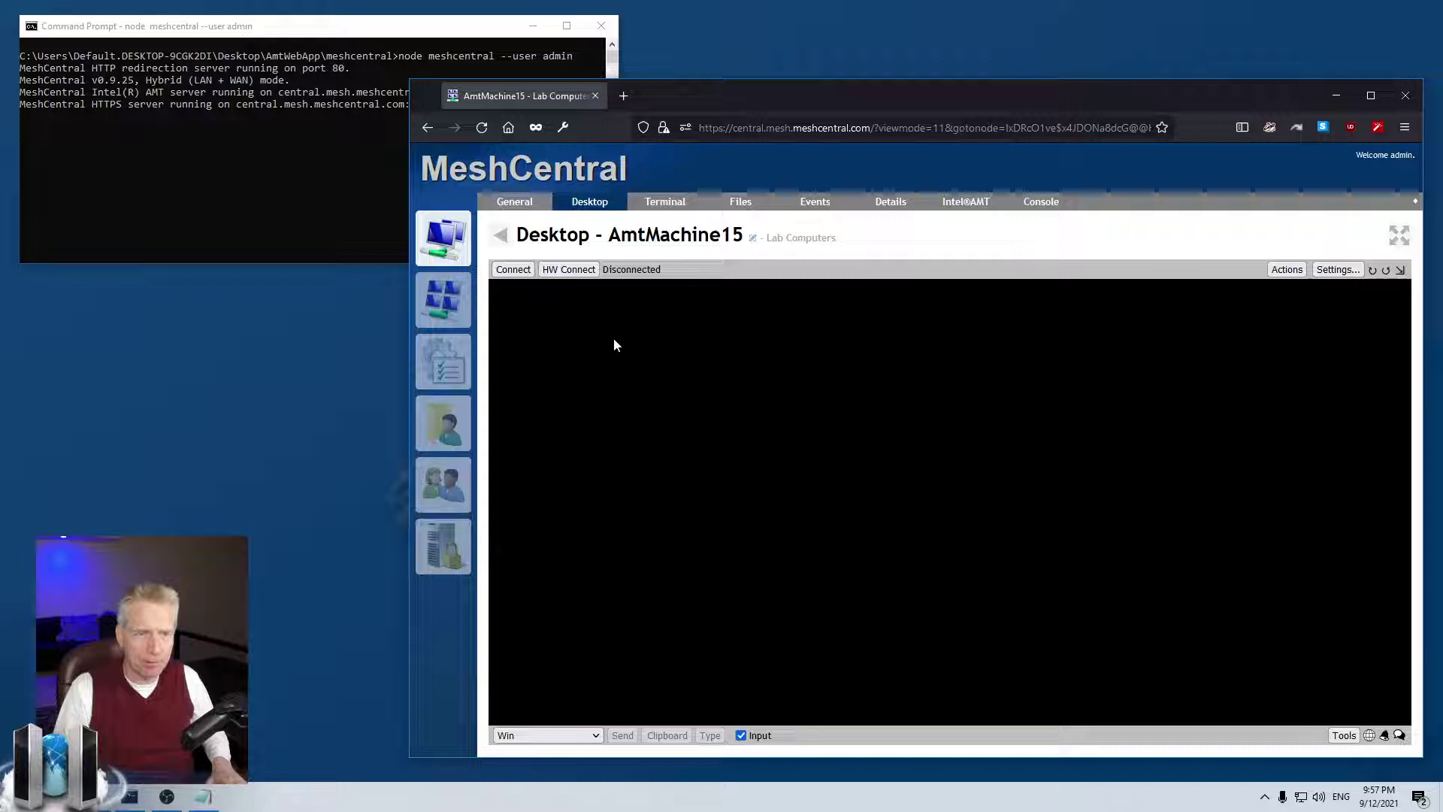
right_click(517, 271)
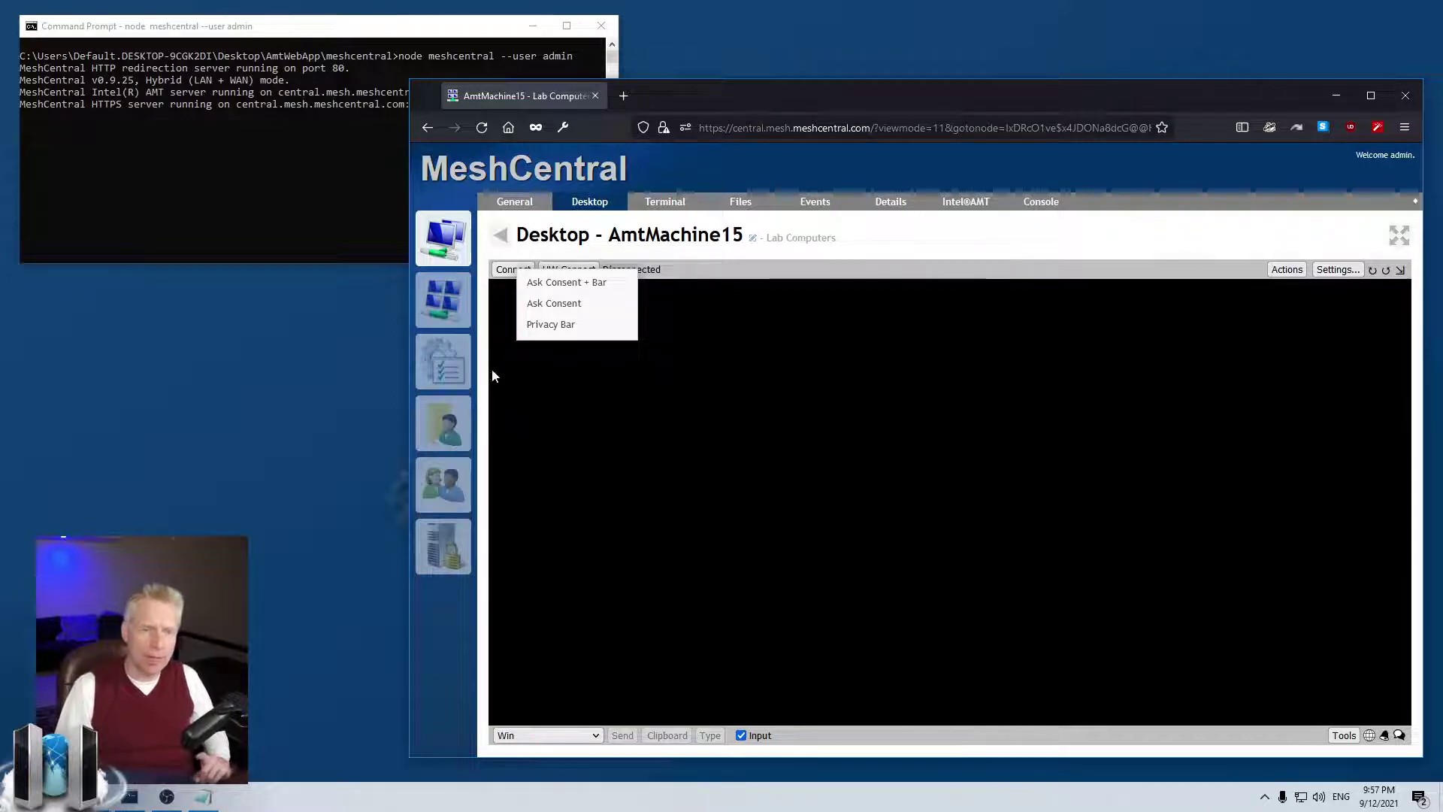
left_click(521, 282)
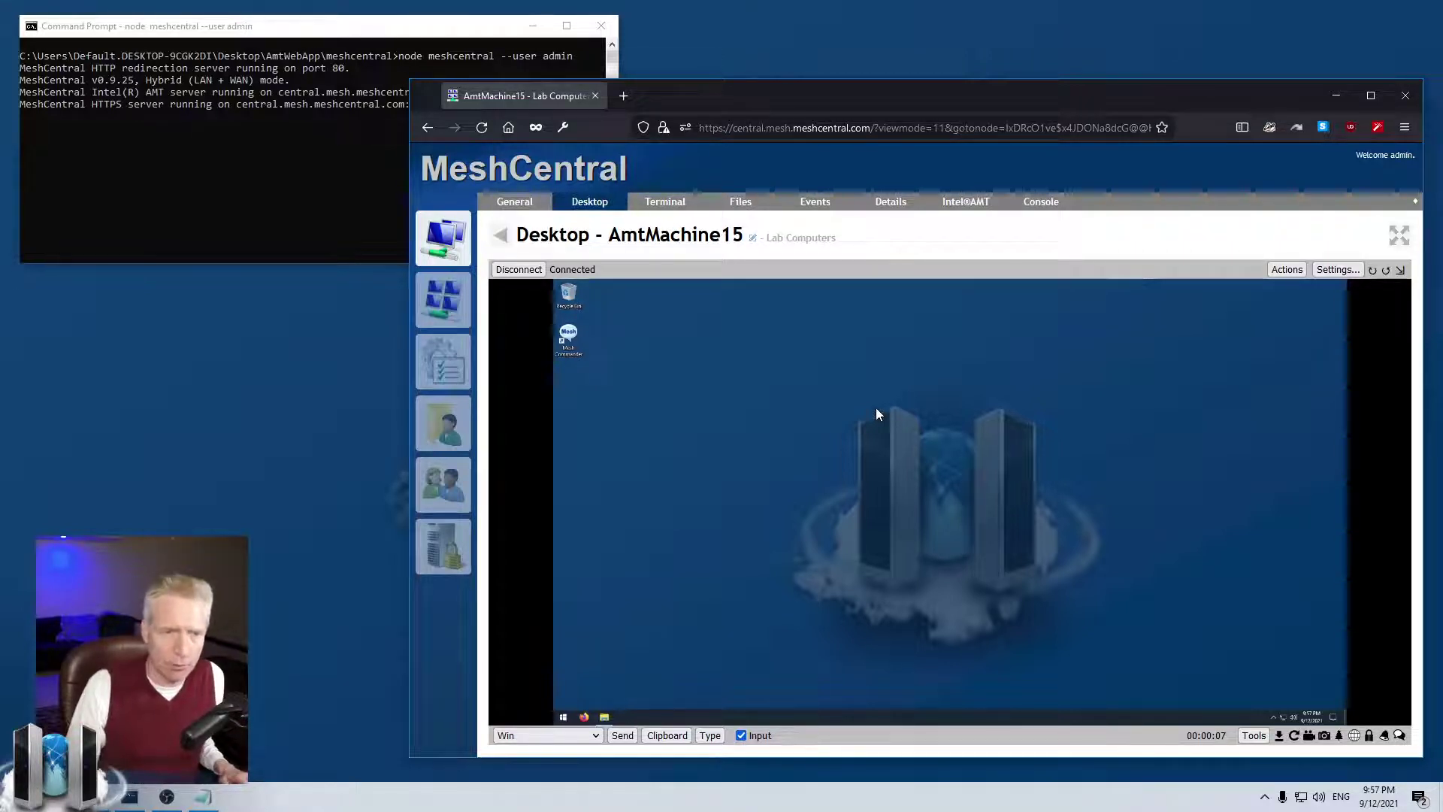
left_click(509, 272)
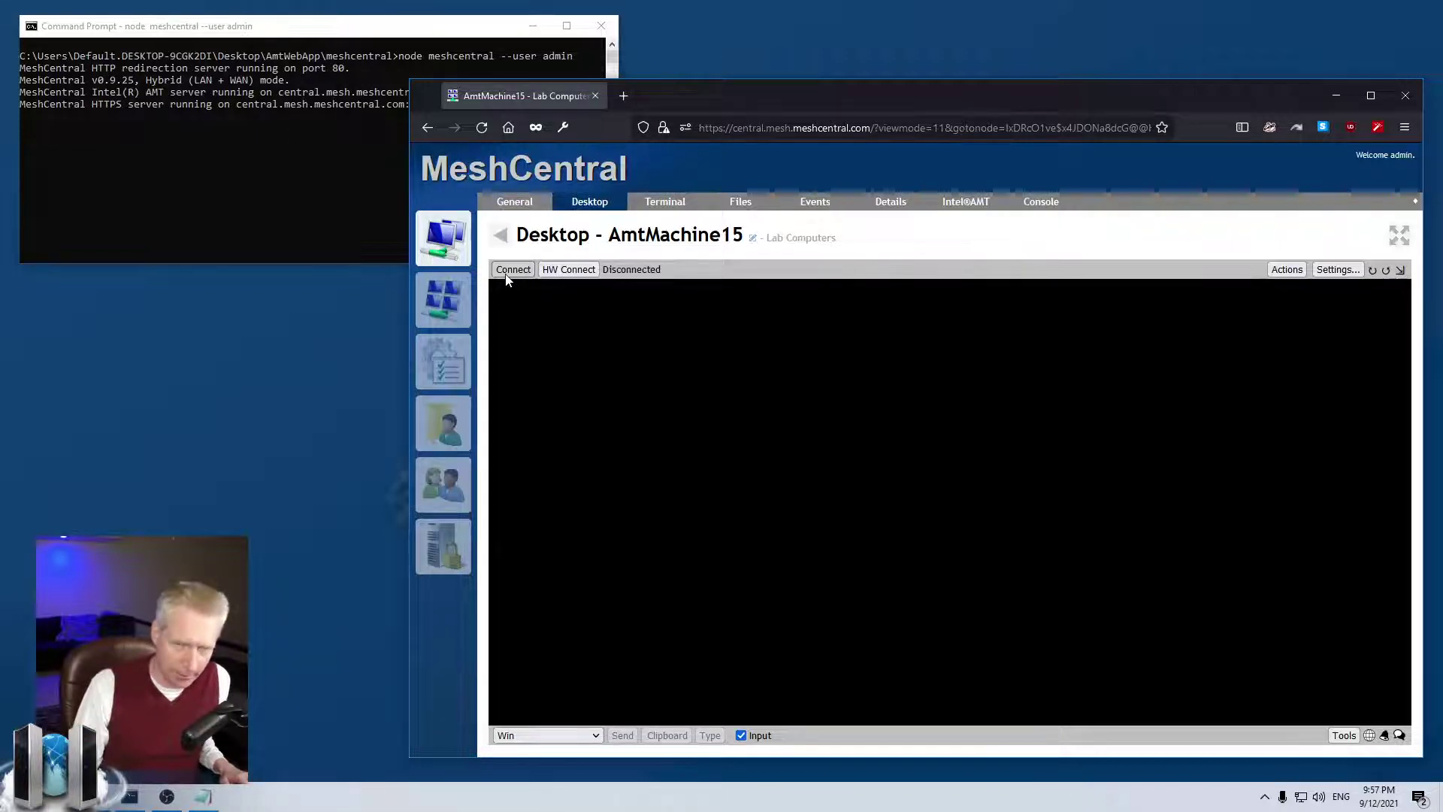
Connect with Privacy Bar only, disconnect, then reconnect using Ask Consent + Bar.
mouse_move(507, 280)
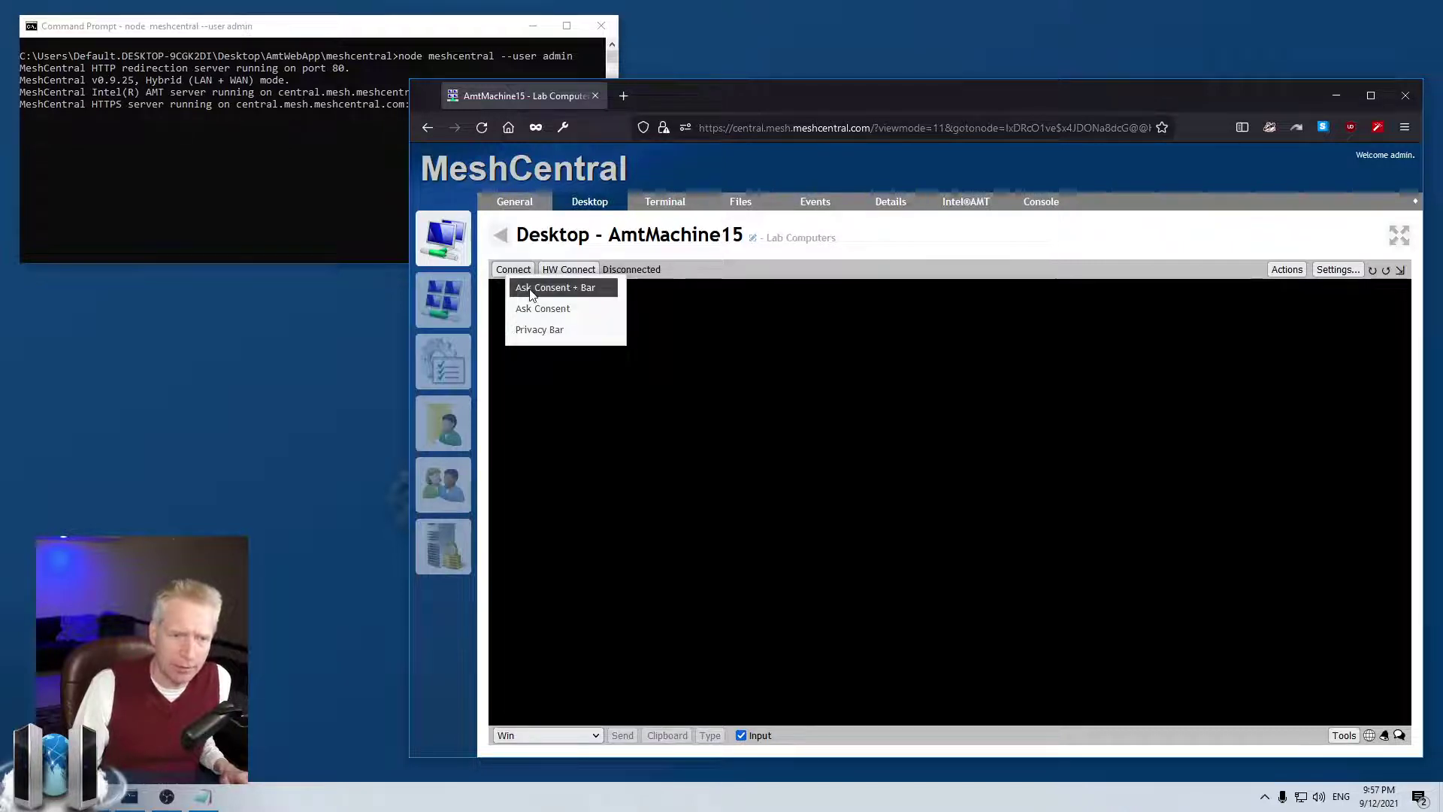
left_click(564, 330)
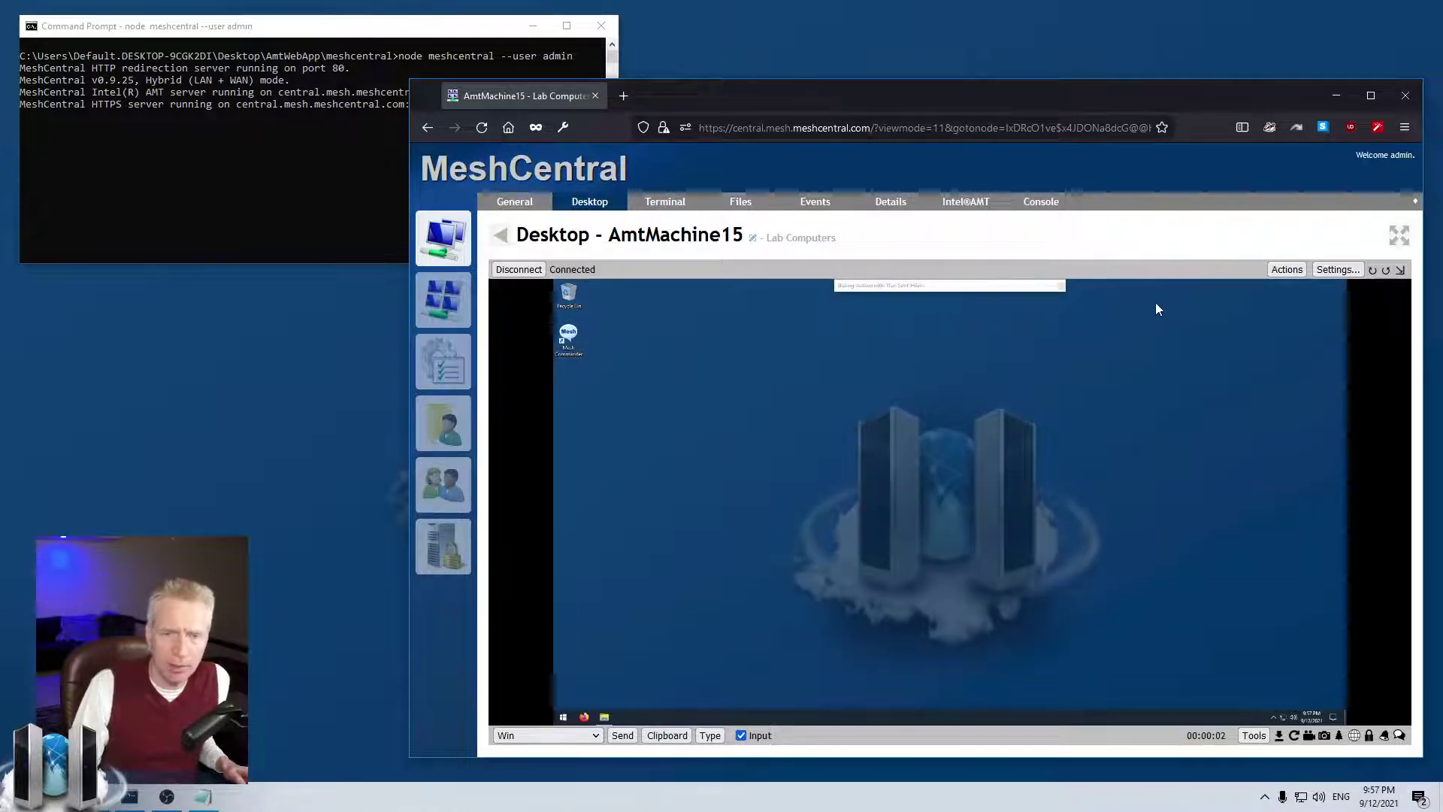
left_click(519, 269)
right_click(518, 272)
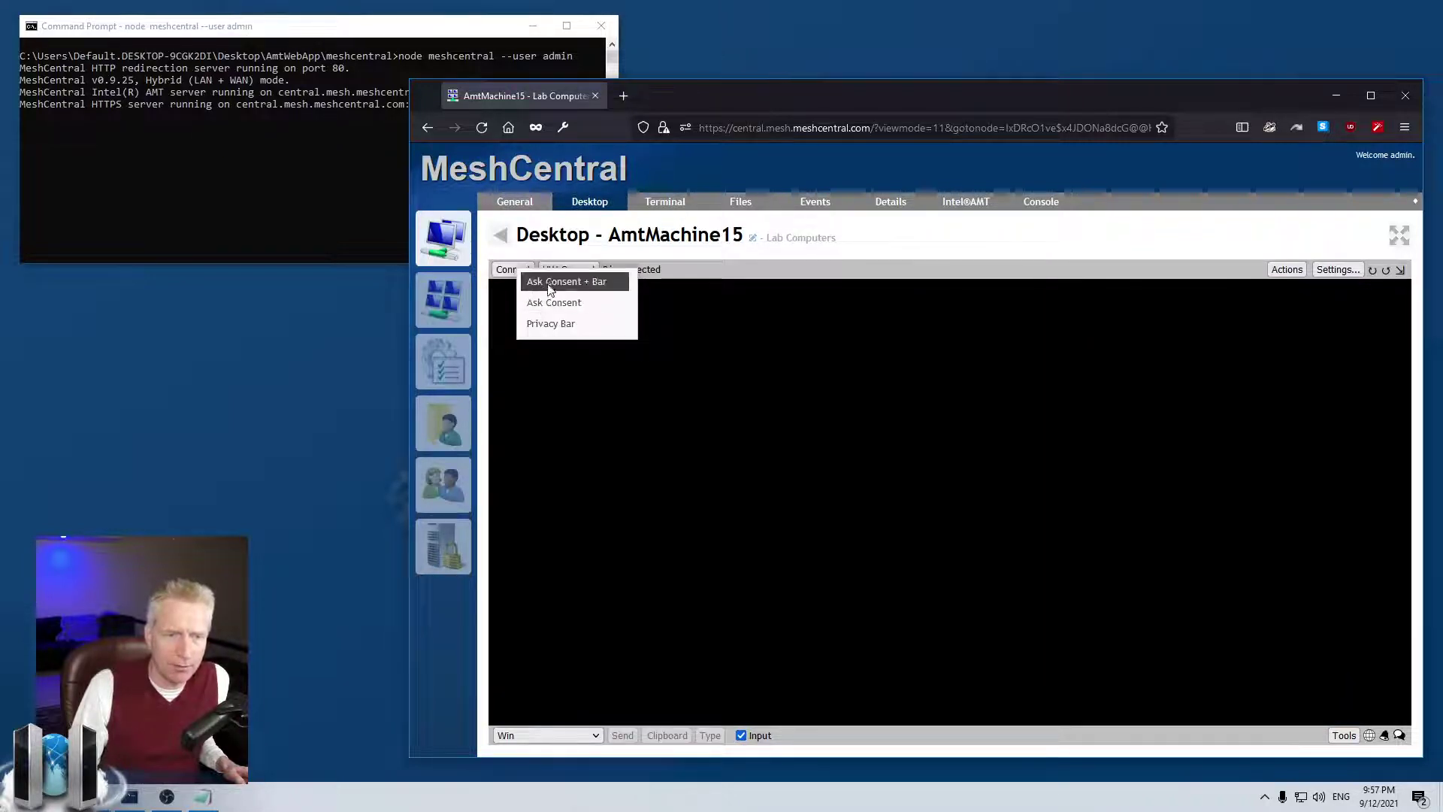
left_click(548, 282)
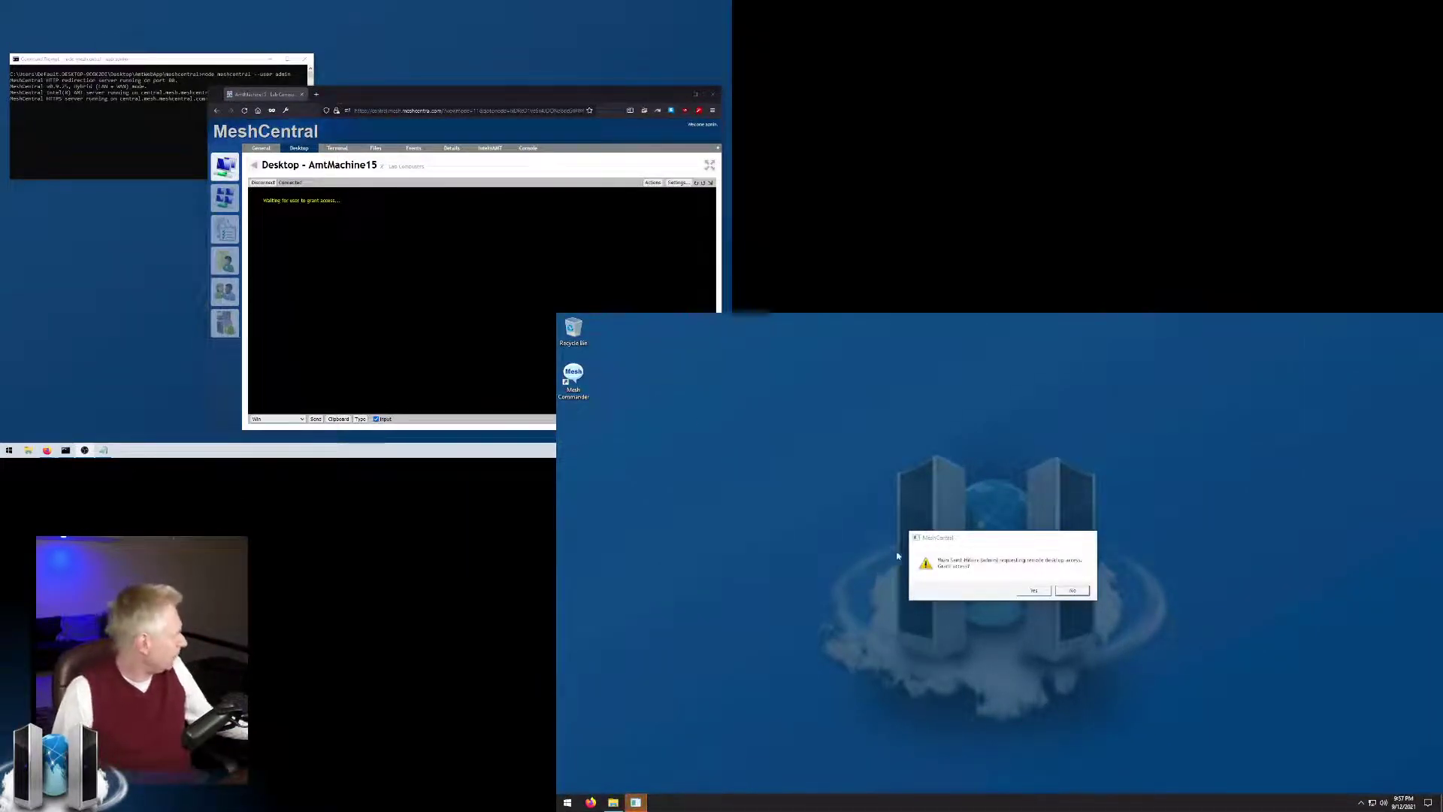
Deny AmtMachine15's first consent prompt, request the connection again, and approve it with Yes.
left_click(1072, 591)
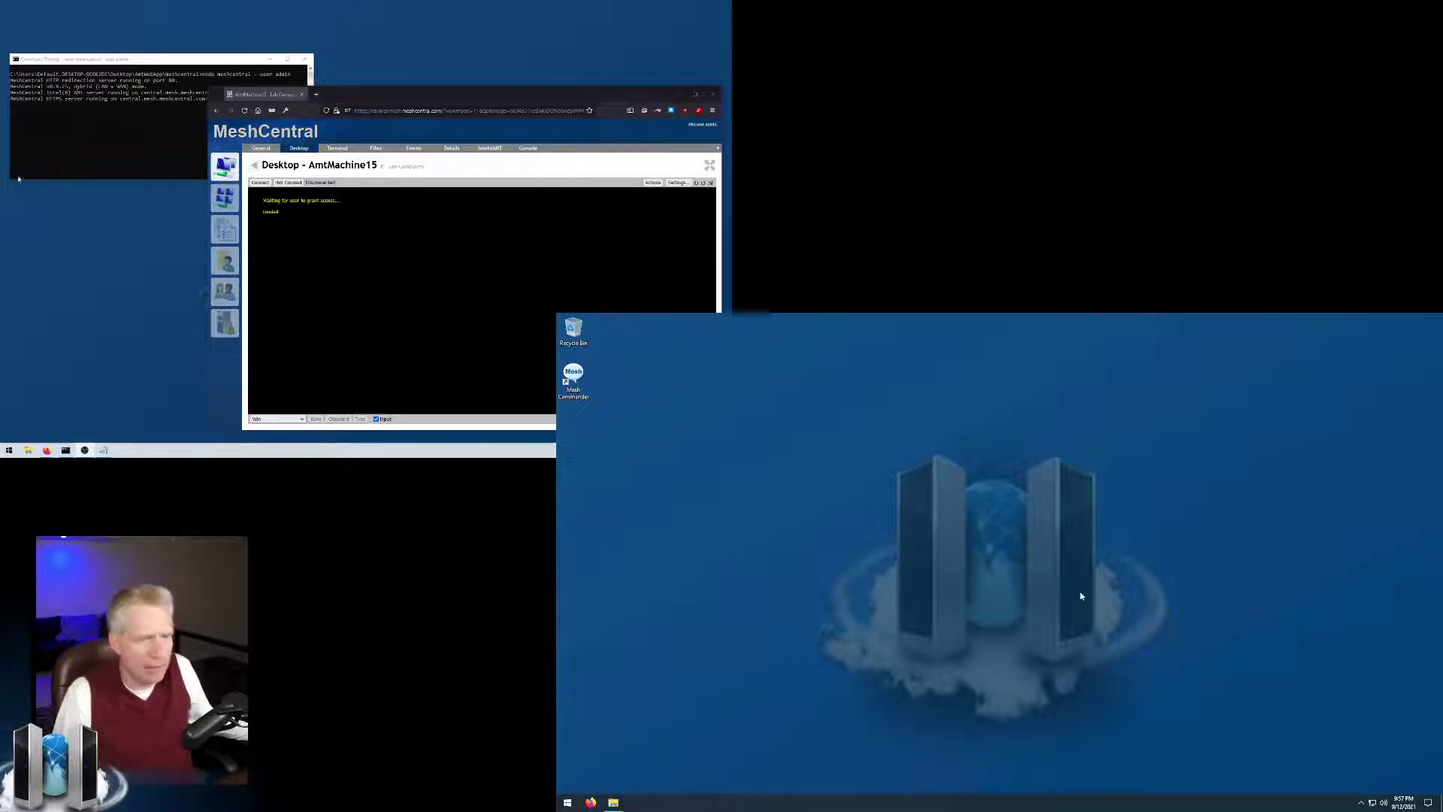
left_click(260, 183)
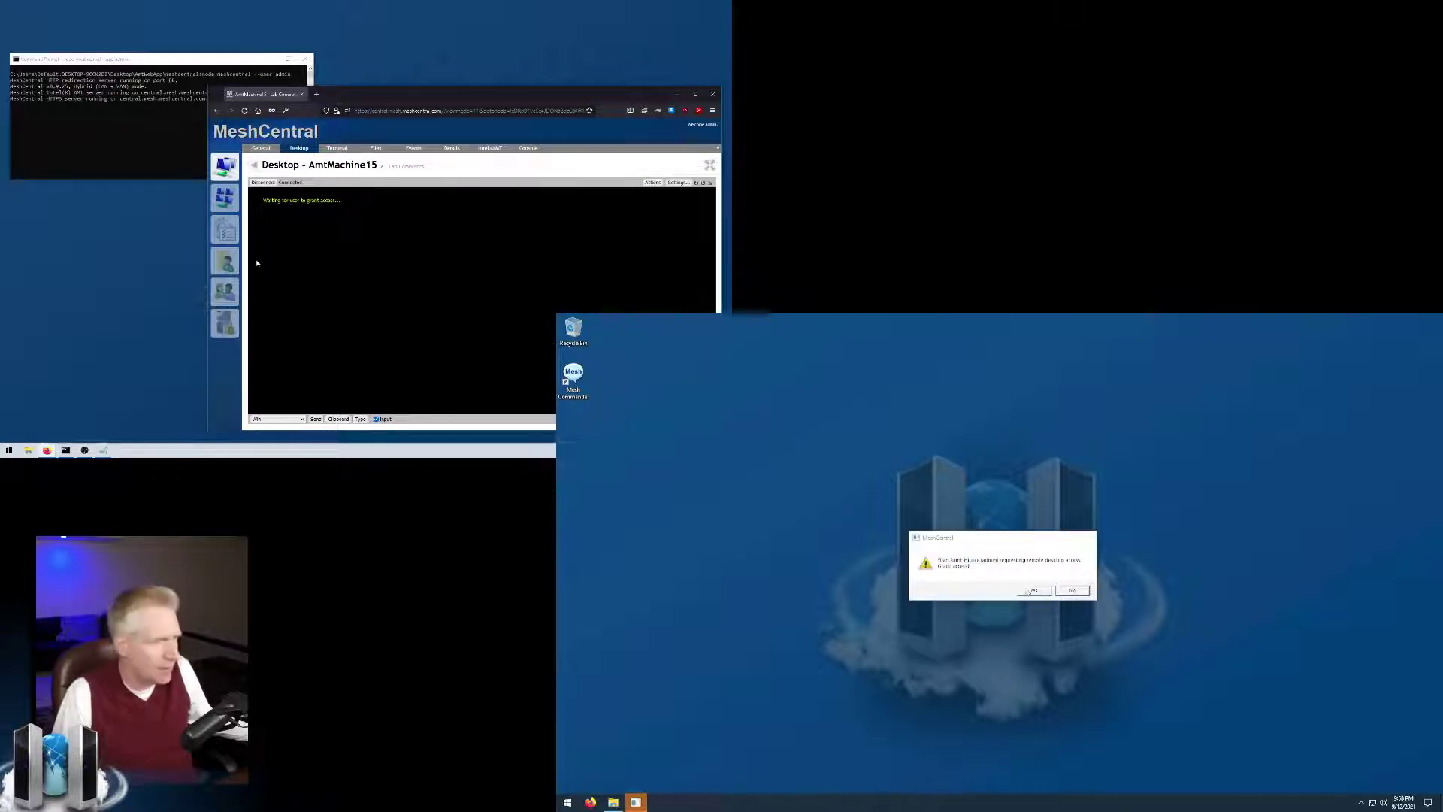
left_click(1033, 591)
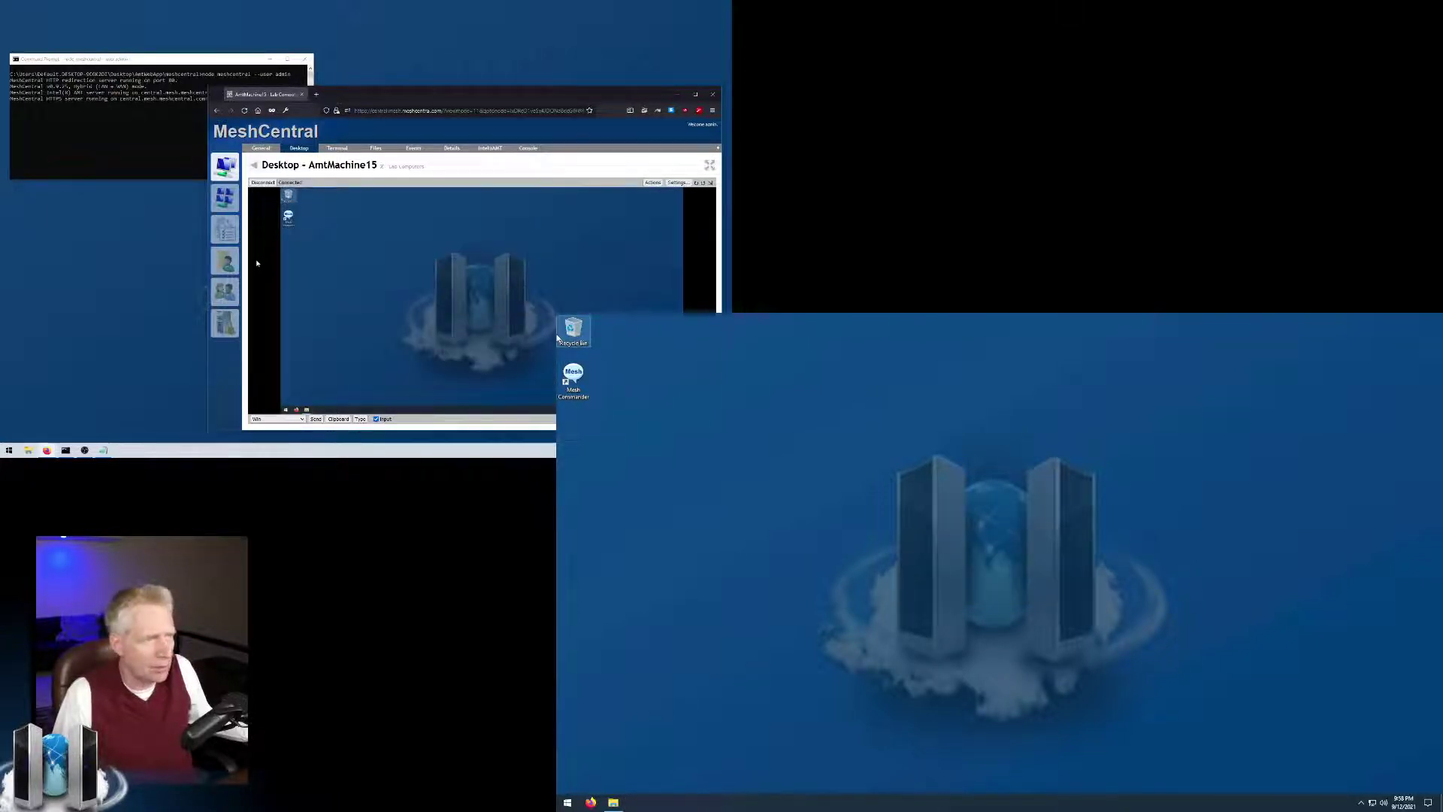
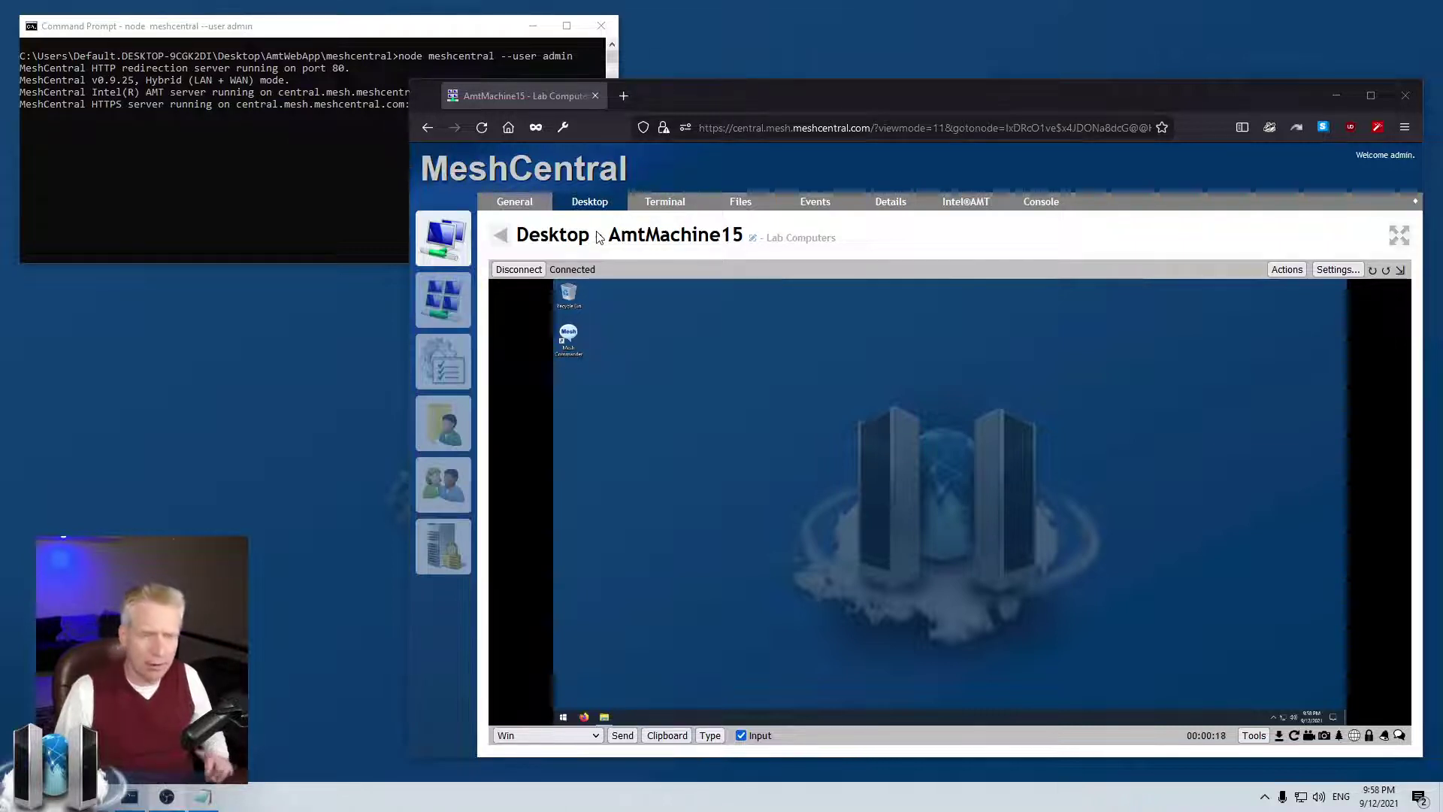
Confirm Lock on Disconnect is checked in the desktop settings, then disconnect from AmtMachine15.
left_click(522, 272)
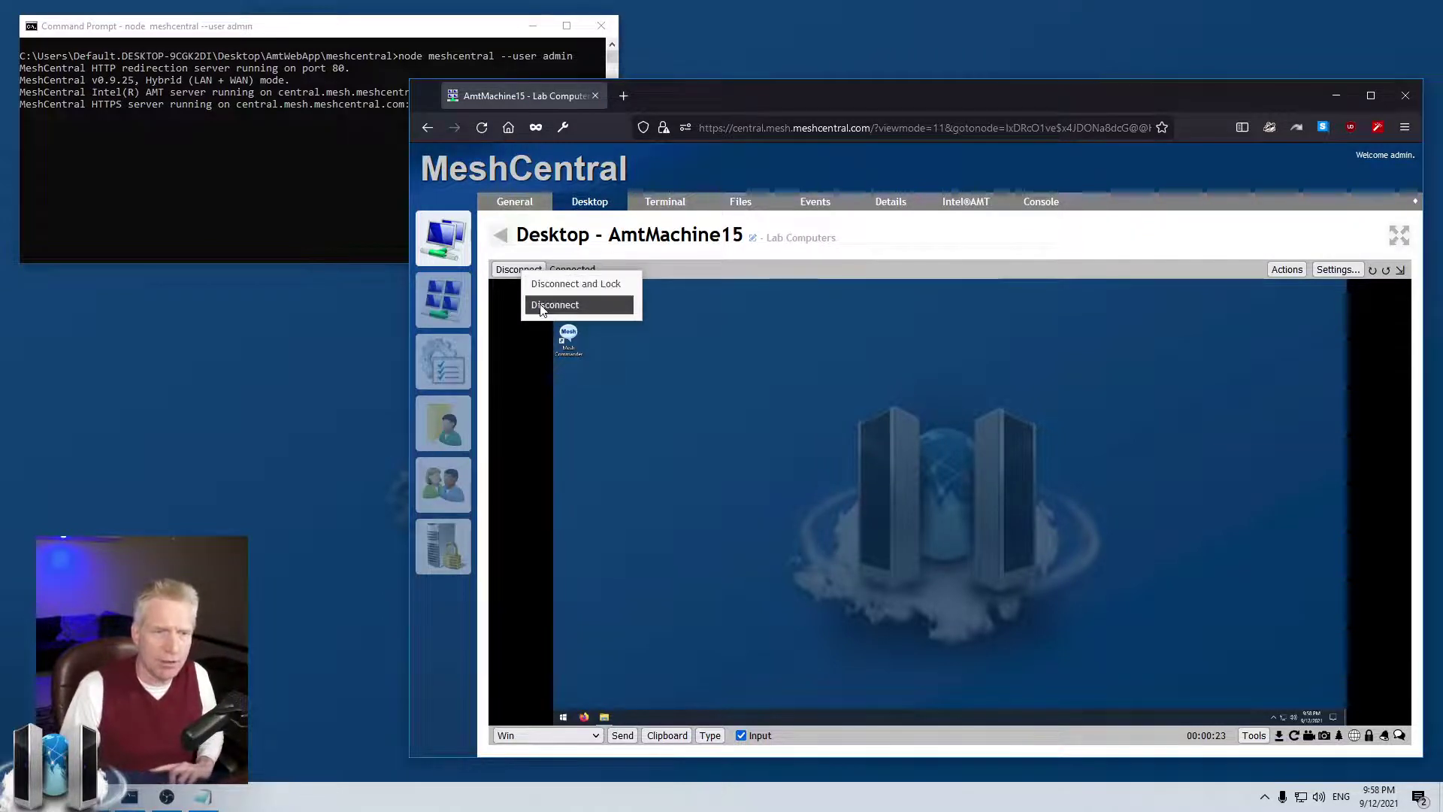
left_click(557, 385)
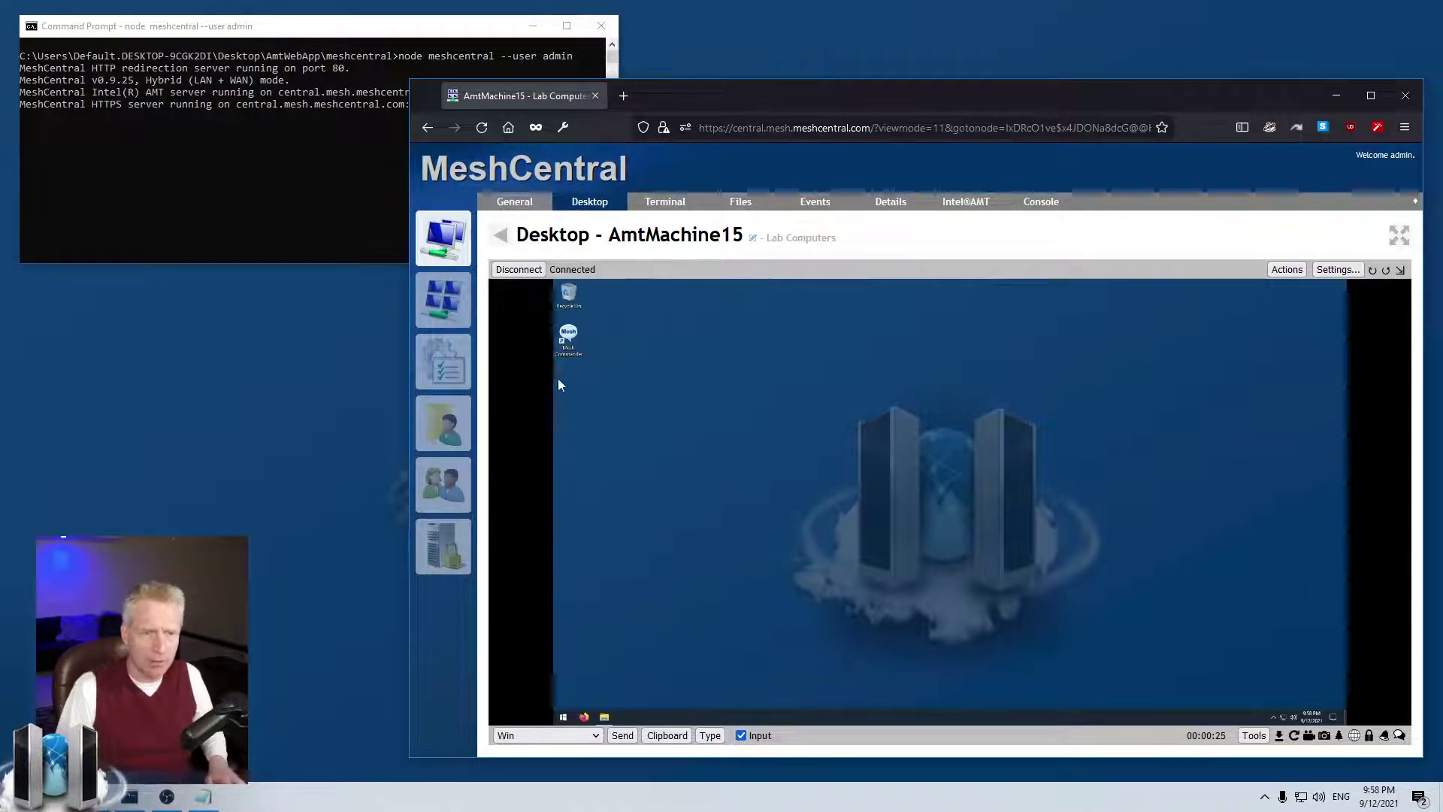
left_click(1337, 269)
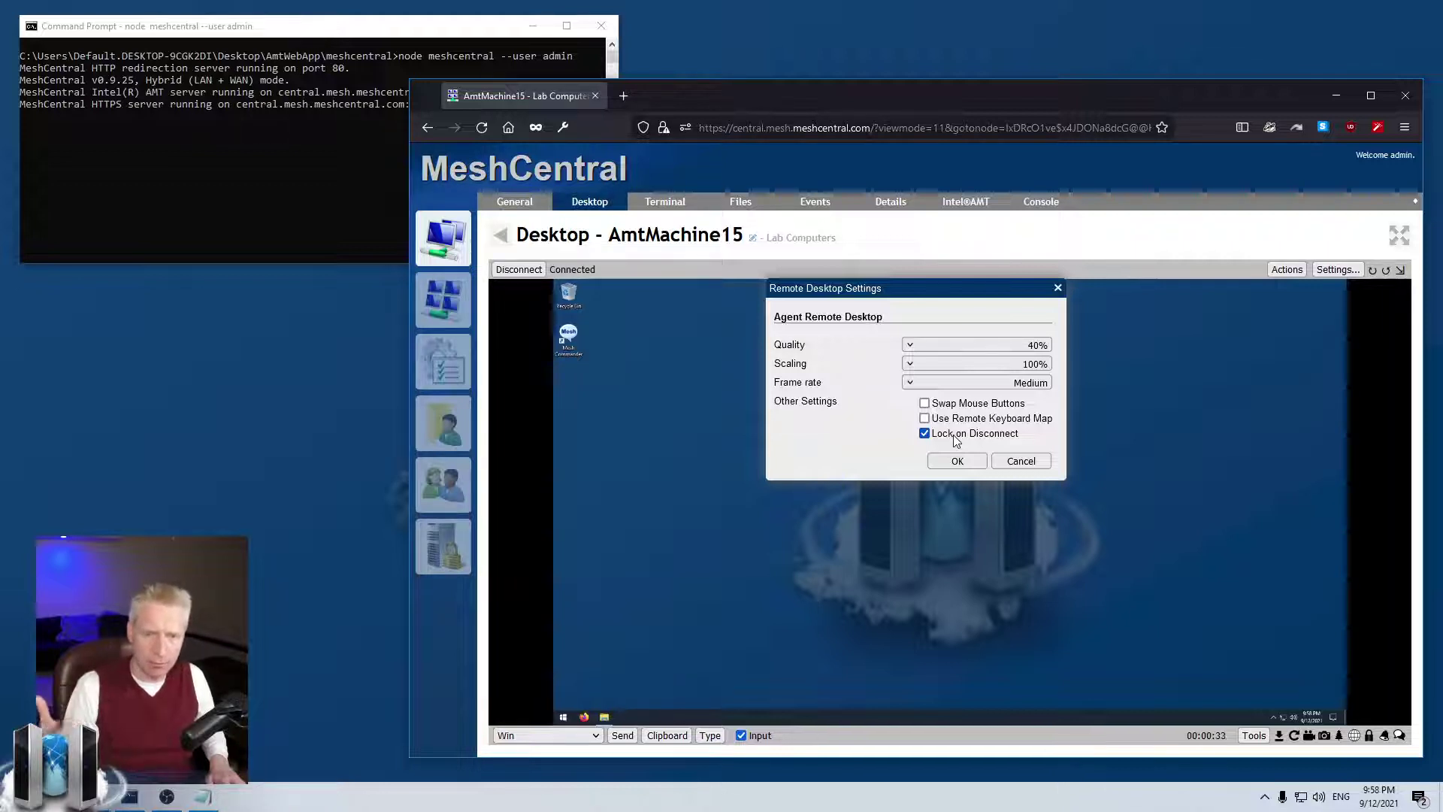
left_click(957, 461)
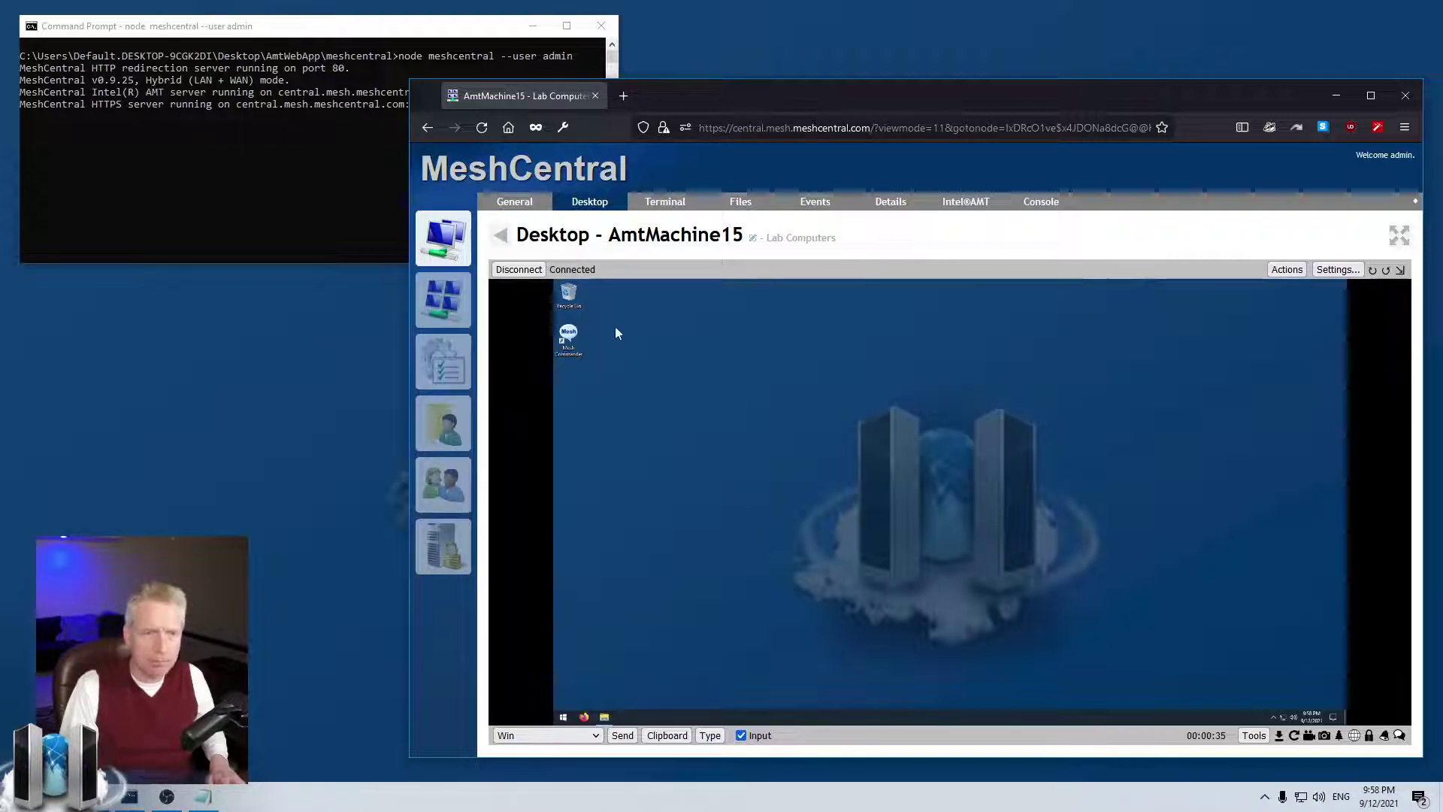
left_click(519, 269)
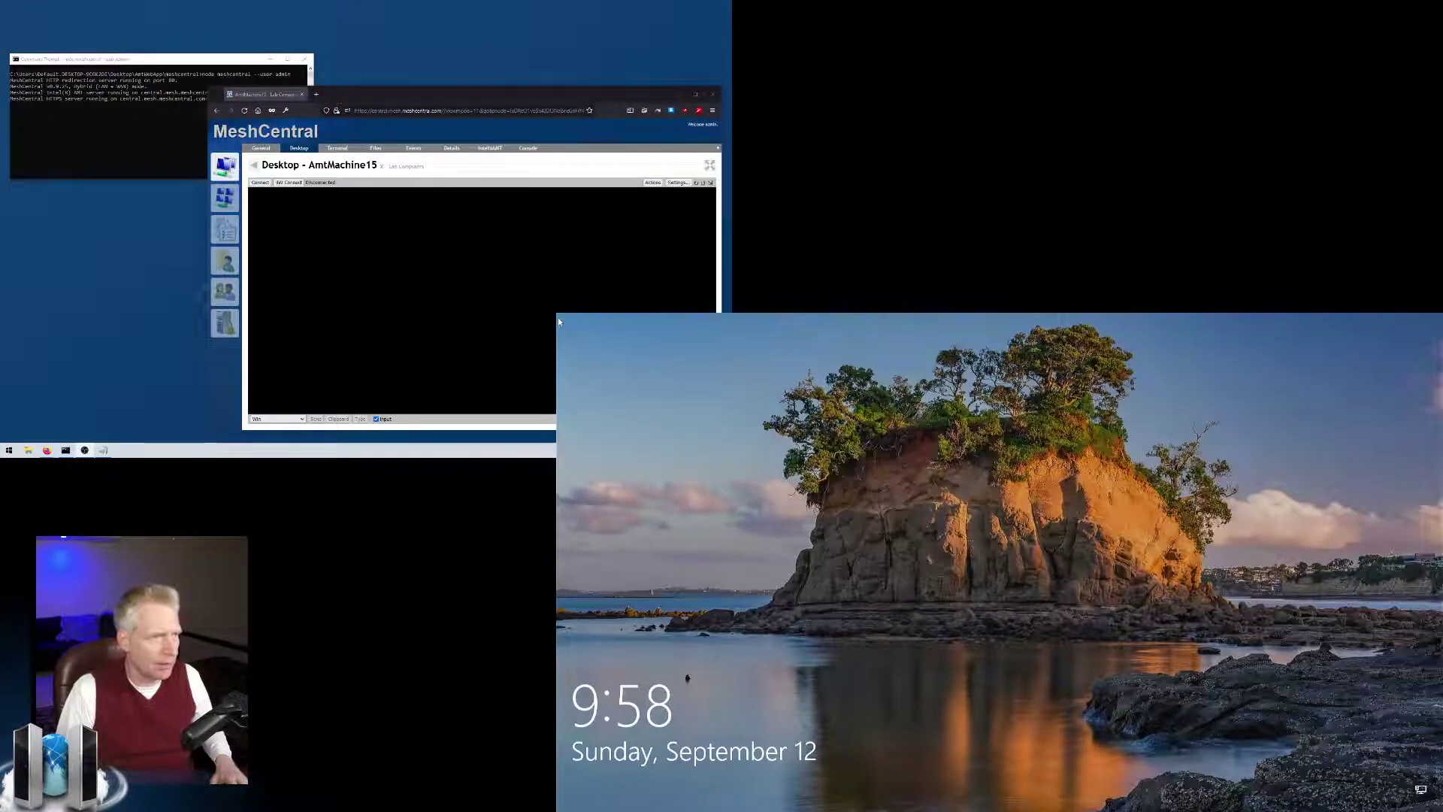
Reconnect to AmtMachine15, unlock it with the account password, and confirm the desktop settings.
left_click(261, 183)
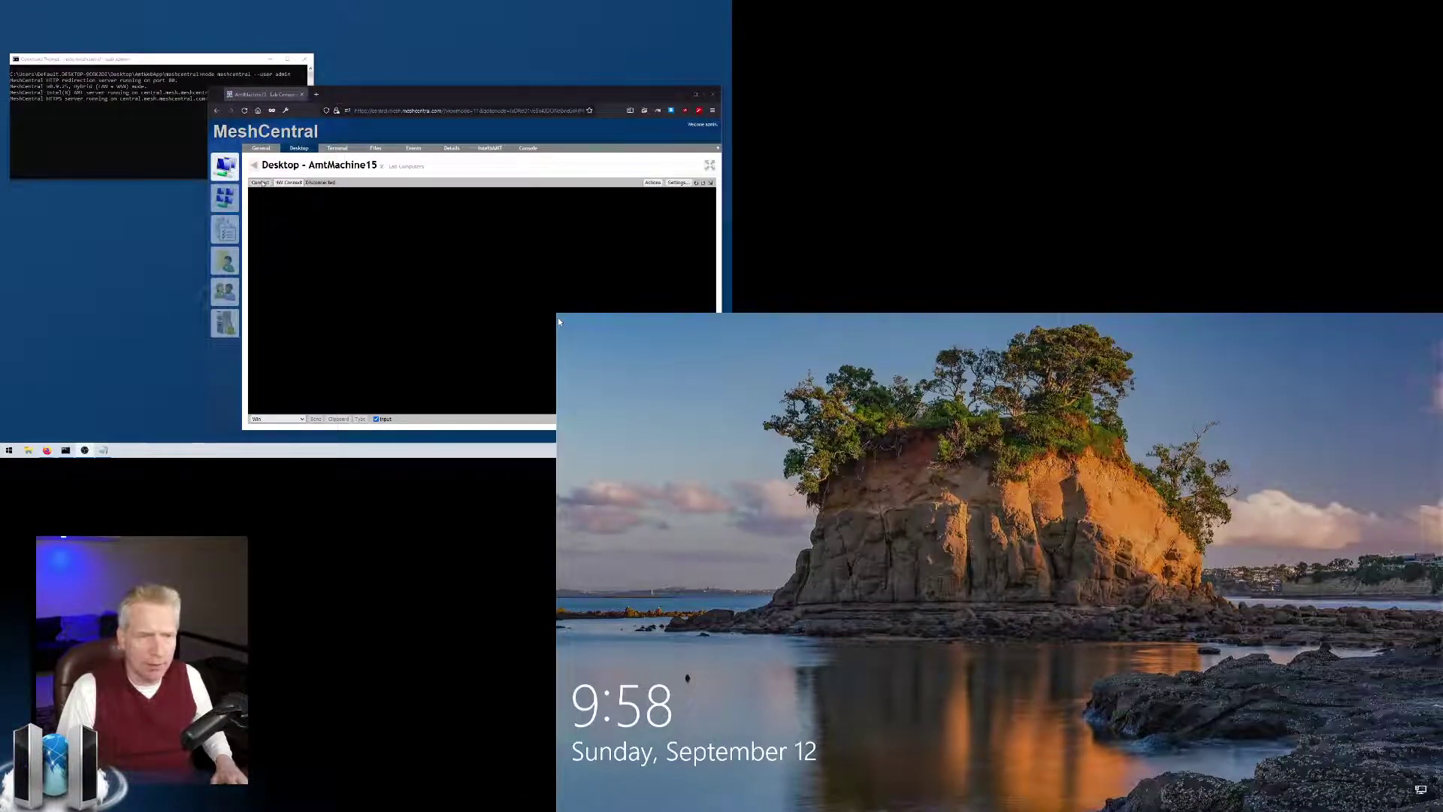
type("••••")
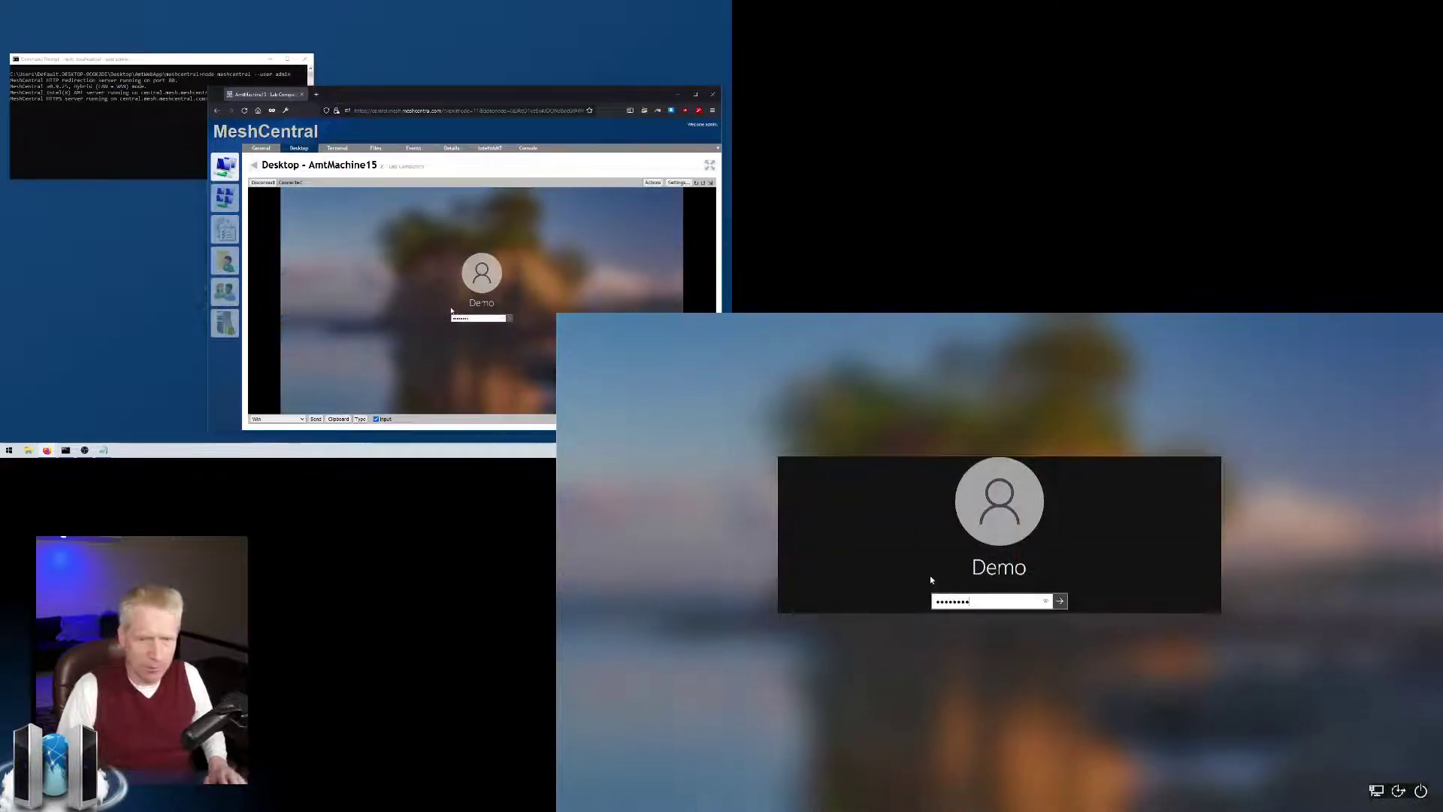
key("Return")
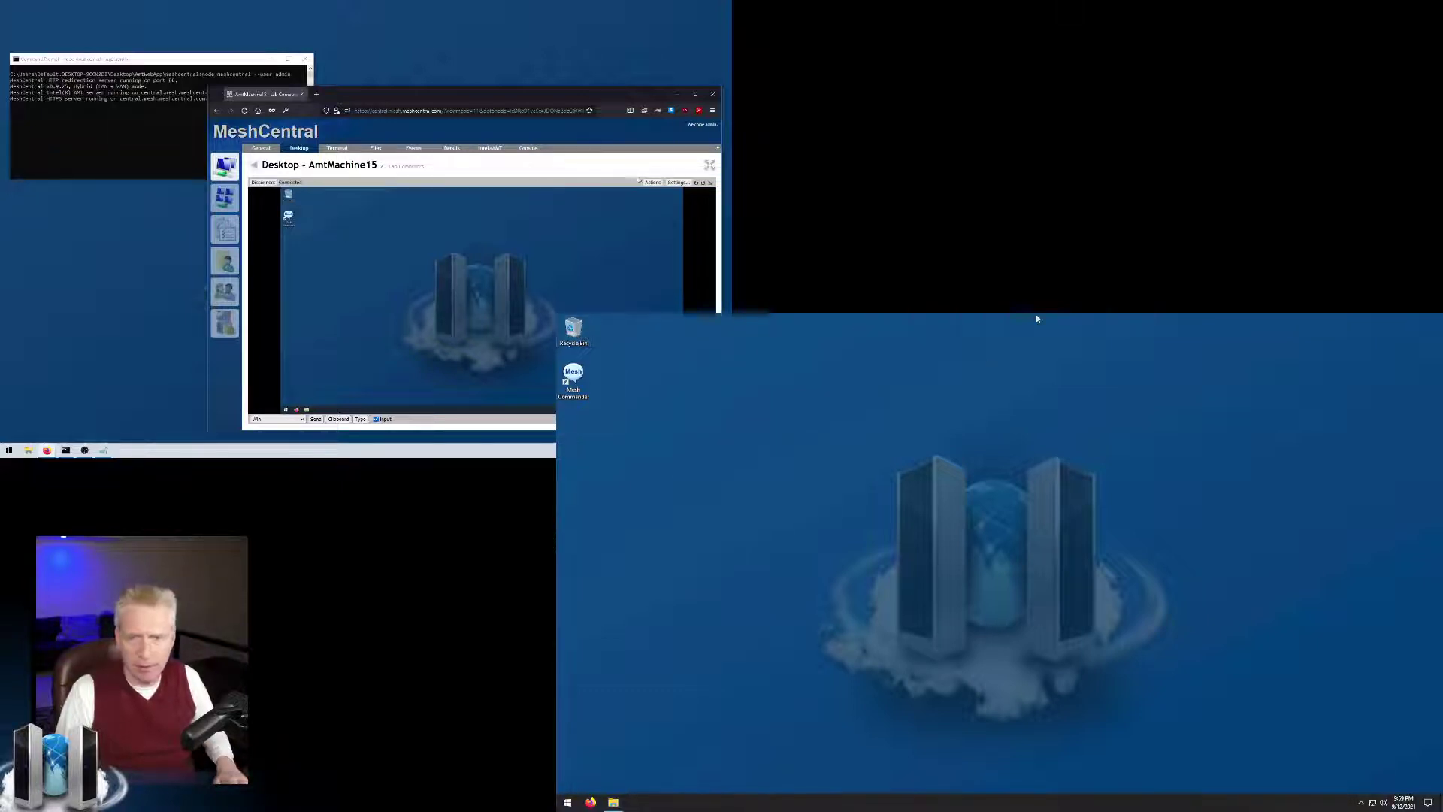
left_click(678, 183)
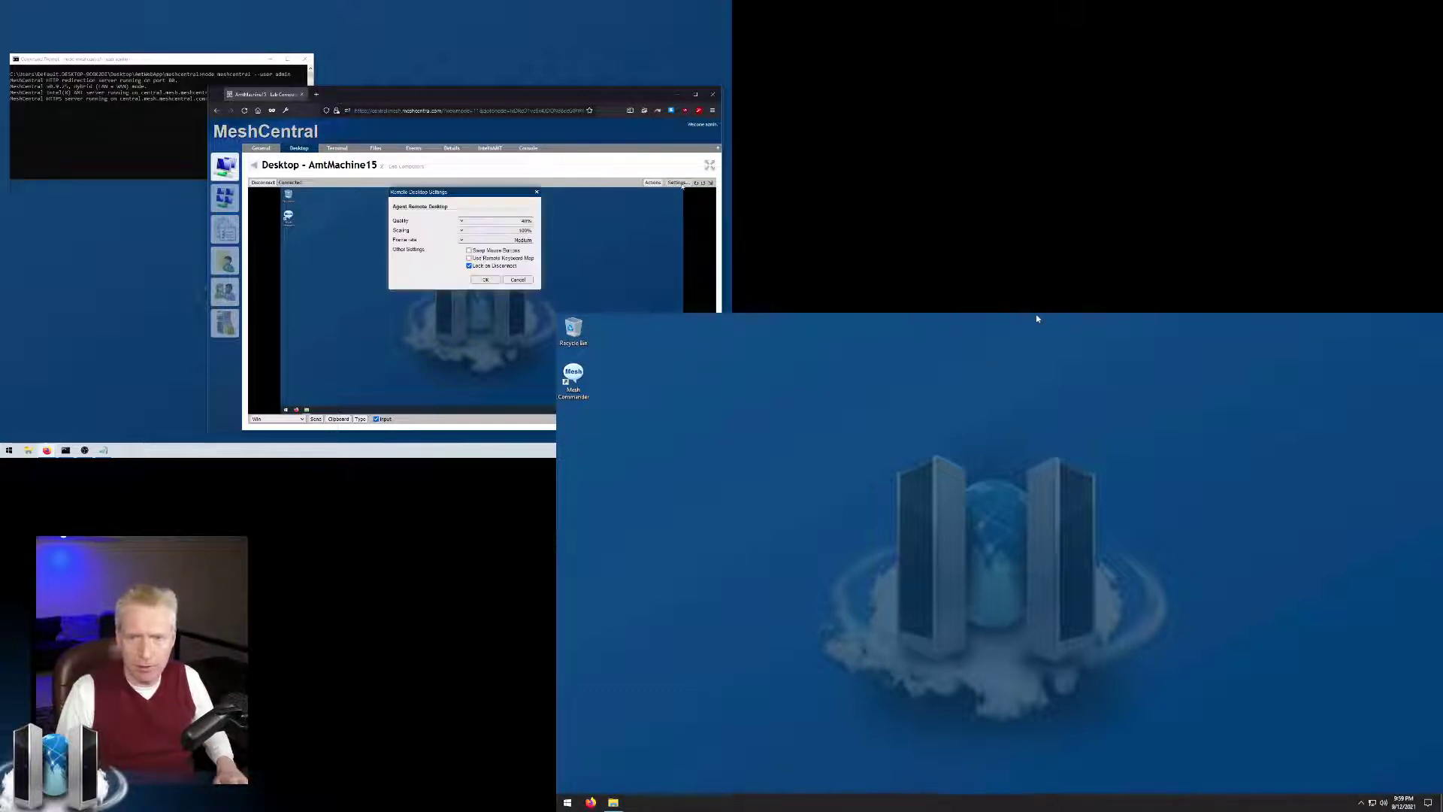
left_click(485, 280)
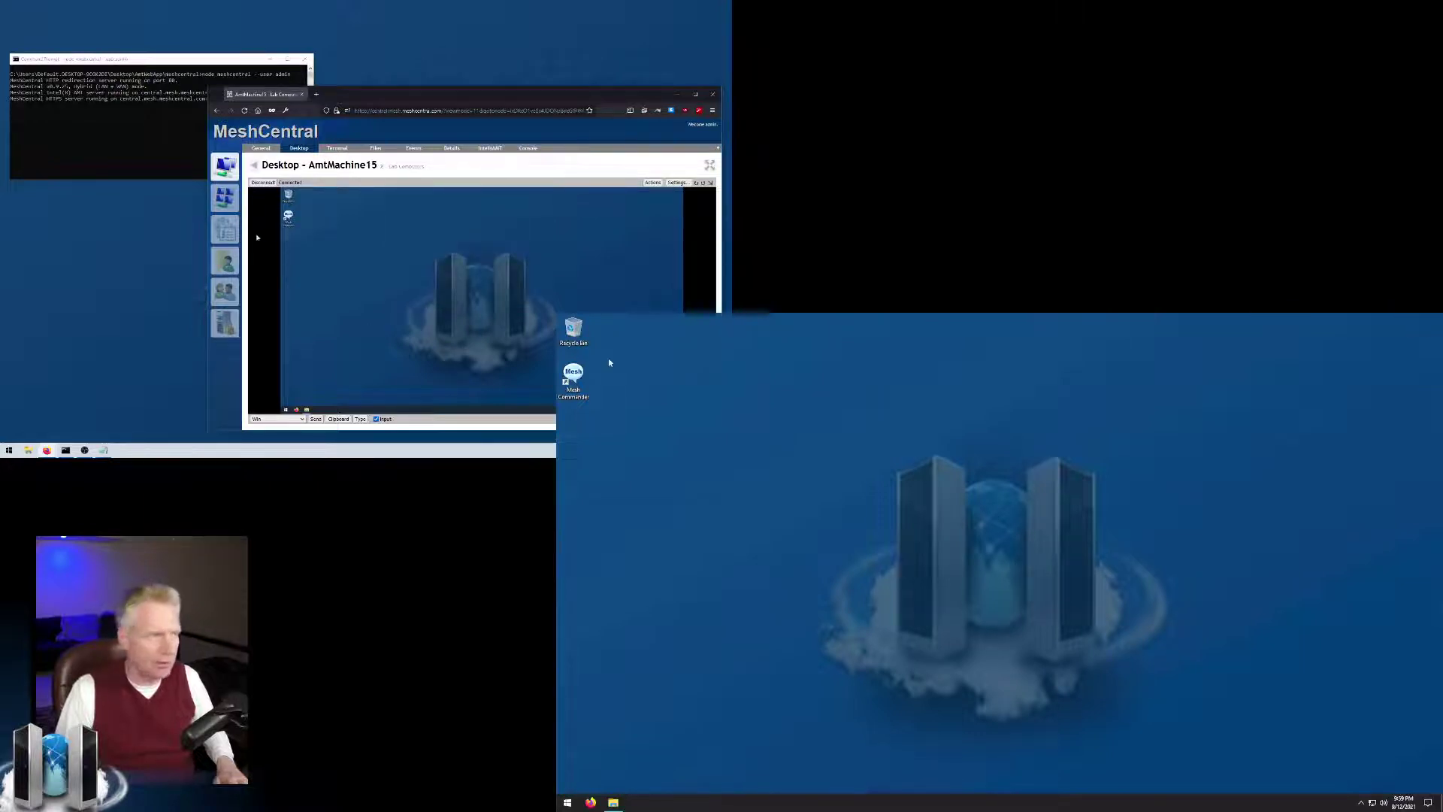
Disconnect, reconnect, then end the session with Disconnect and Lock.
mouse_move(267, 184)
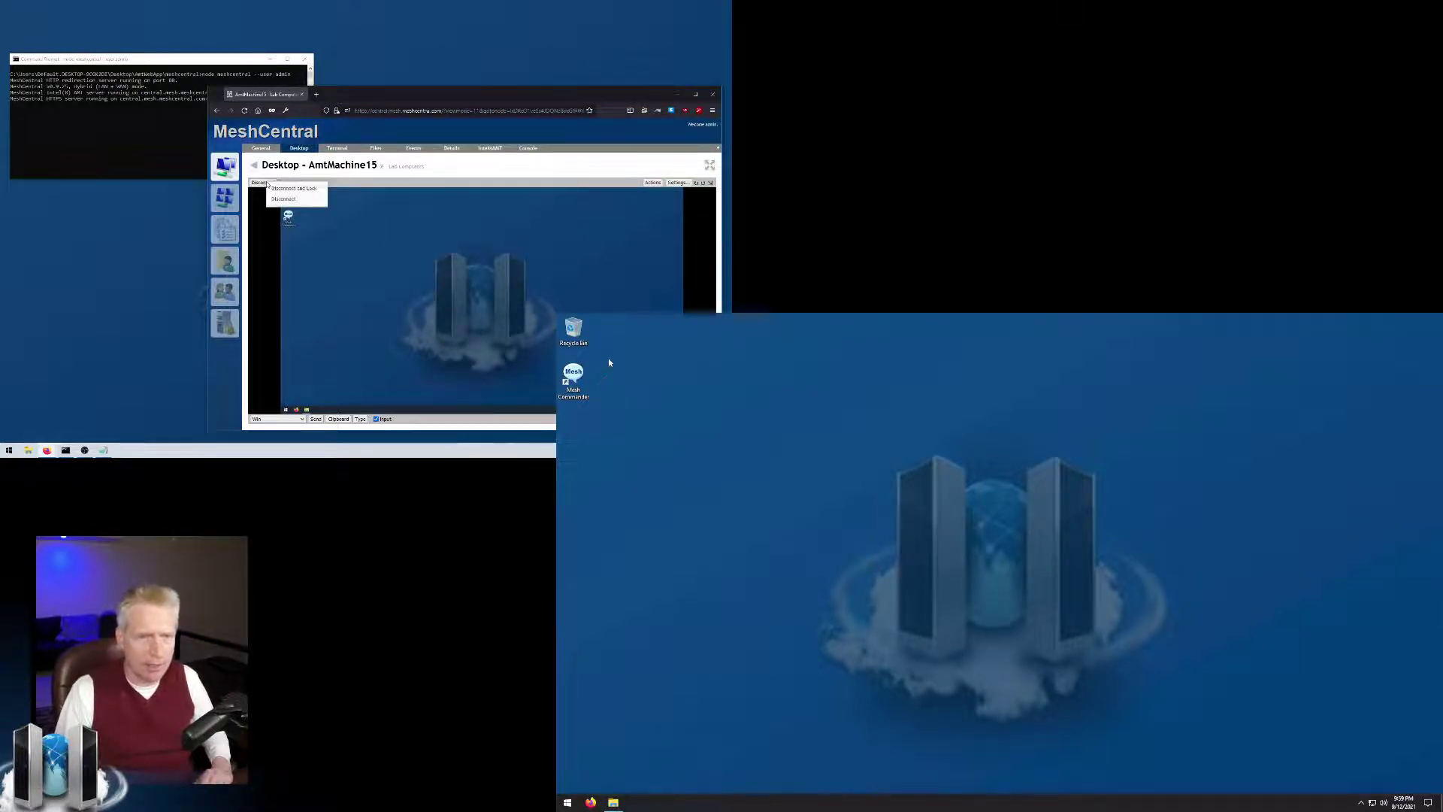
left_click(273, 199)
left_click(262, 183)
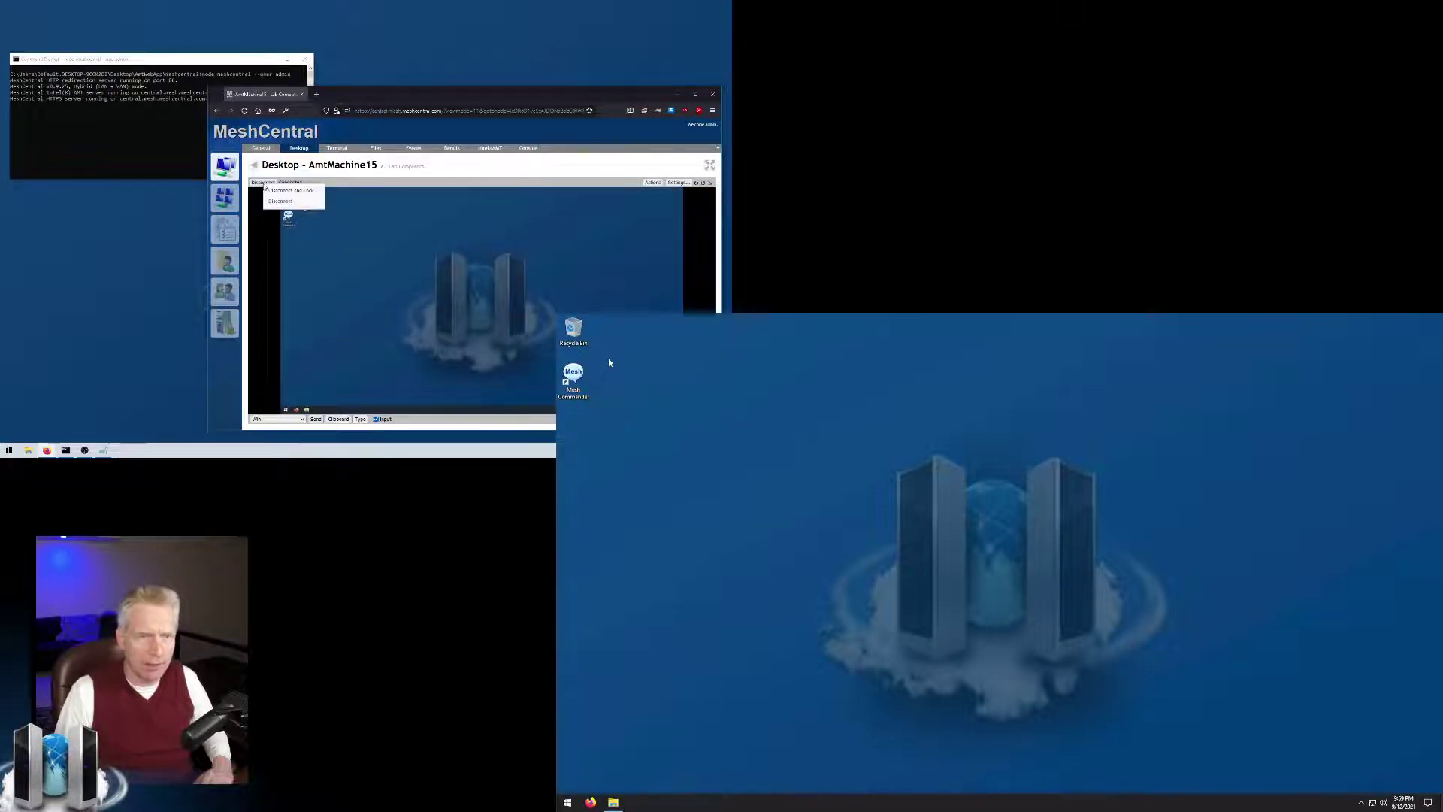
left_click(280, 191)
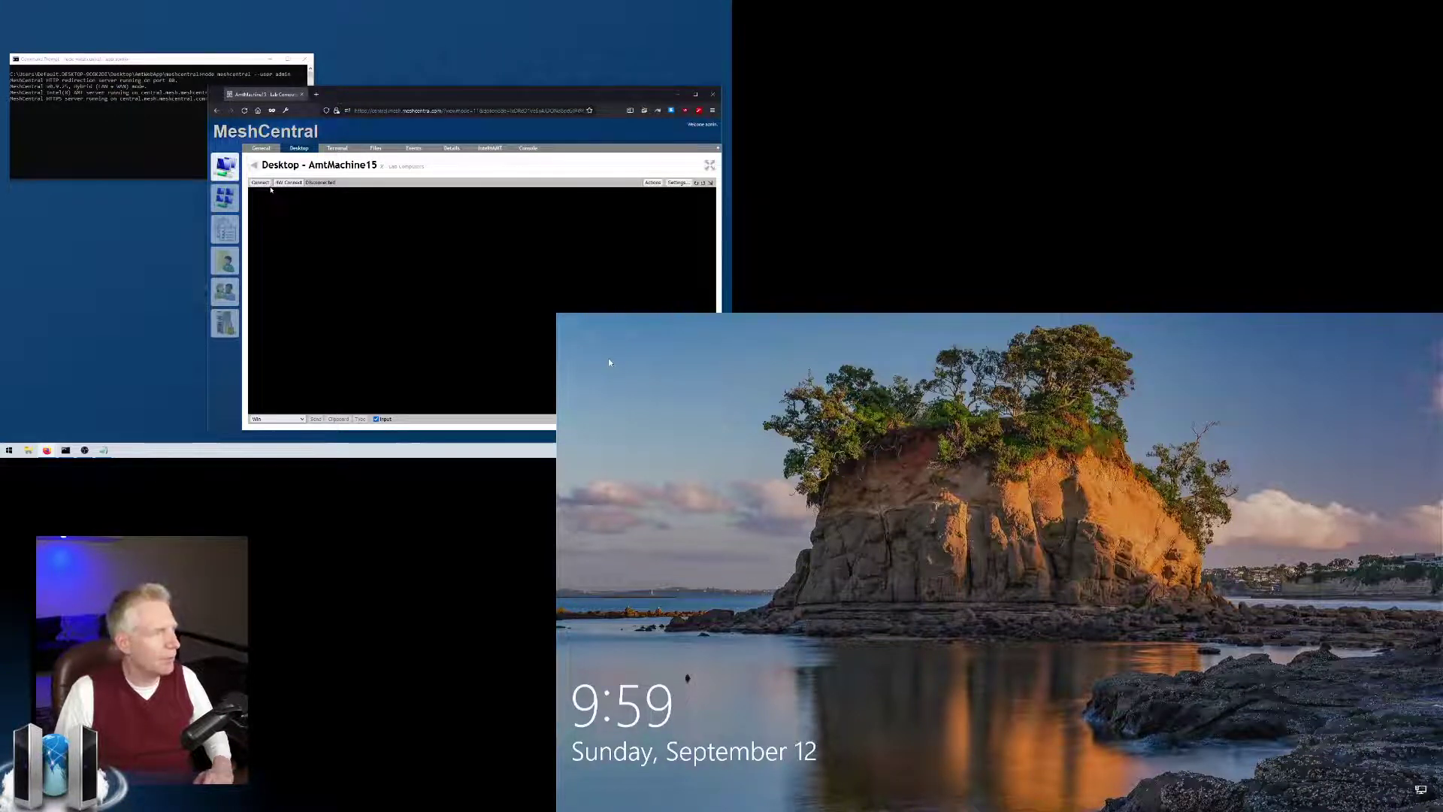
Start an Admin Shell session on AmtMachine15 from the Terminal tab.
left_click(340, 149)
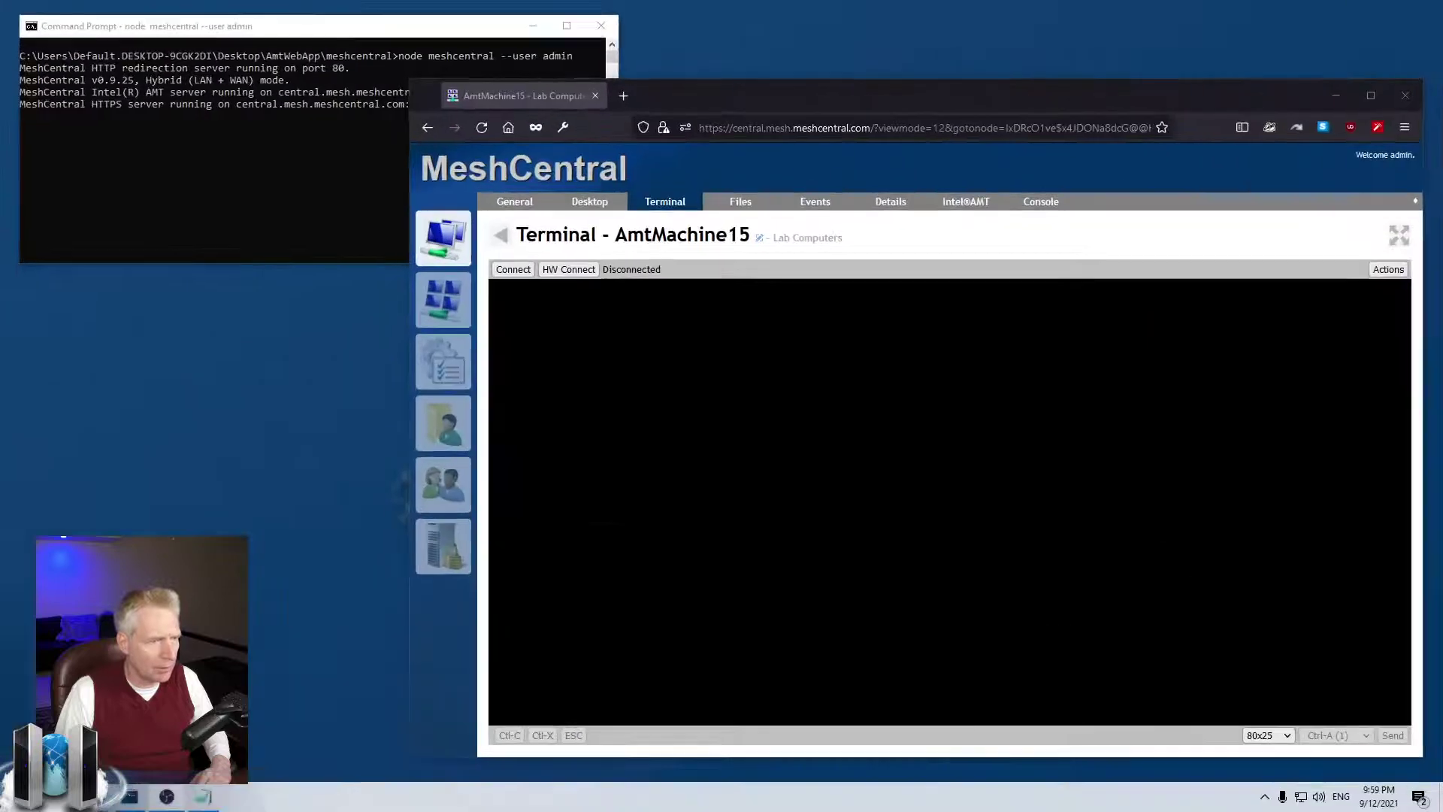
left_click(526, 270)
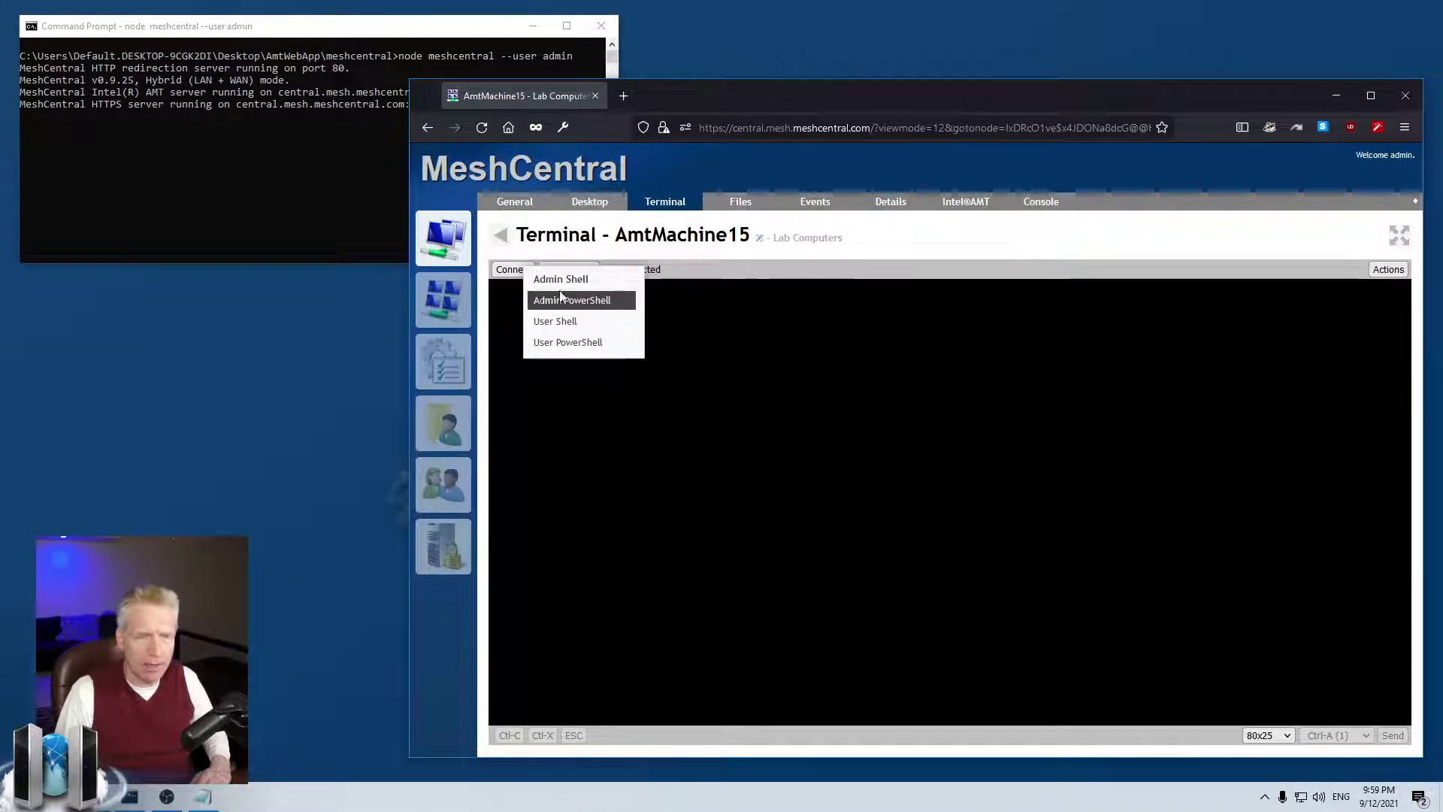
left_click(509, 269)
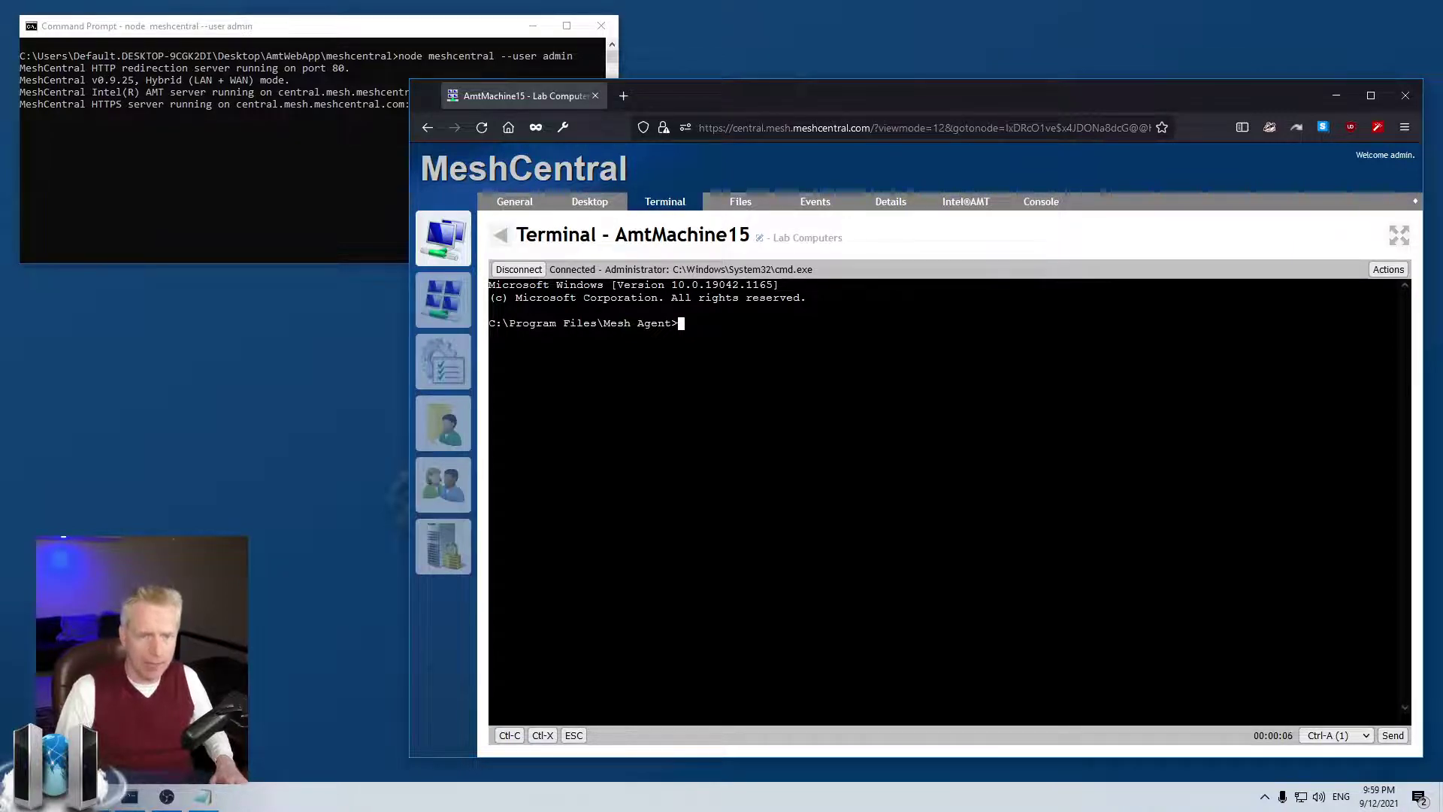
Run ls and dir to list the Mesh Agent folder, then disconnect the shell.
type("ls")
key("Return")
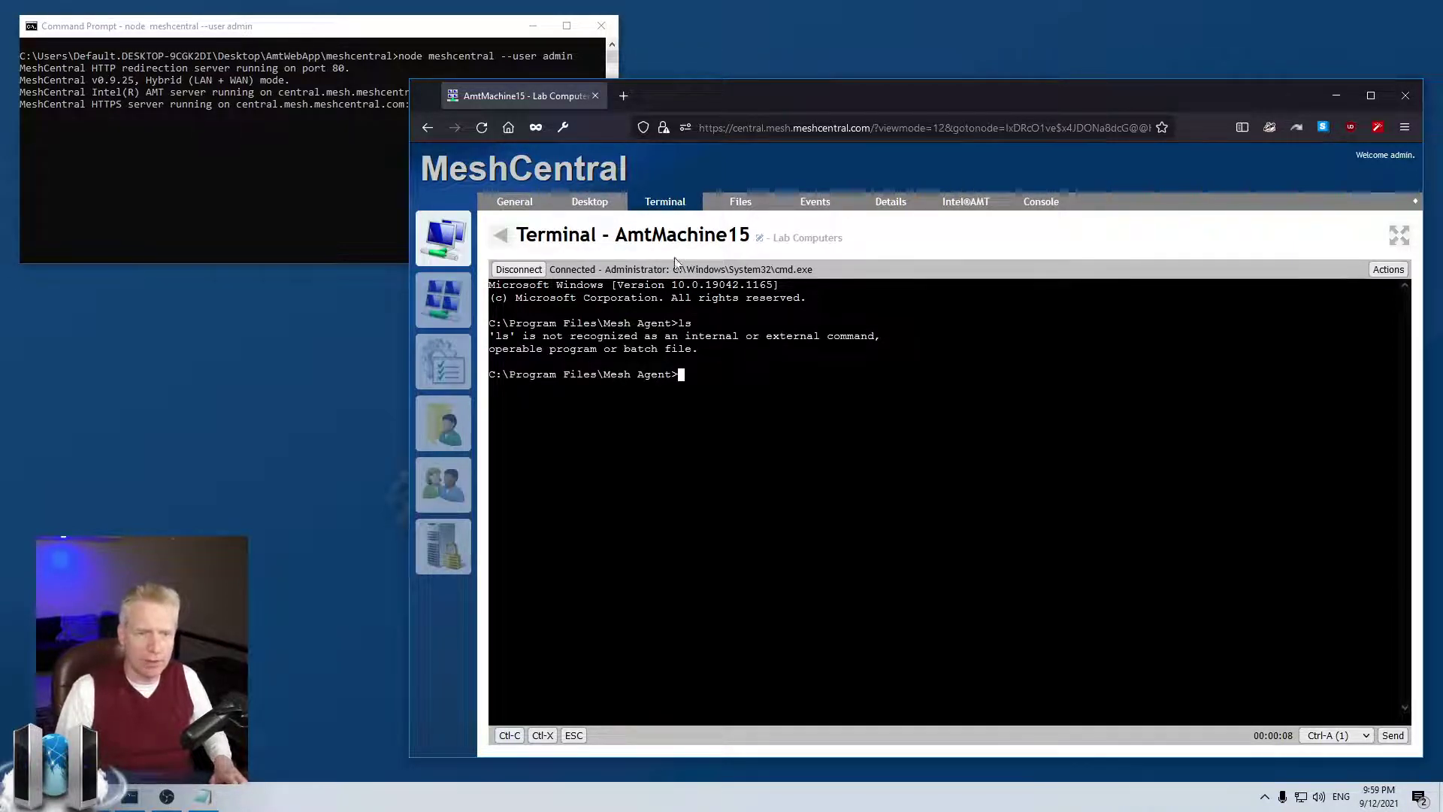
type("dir")
key("Return")
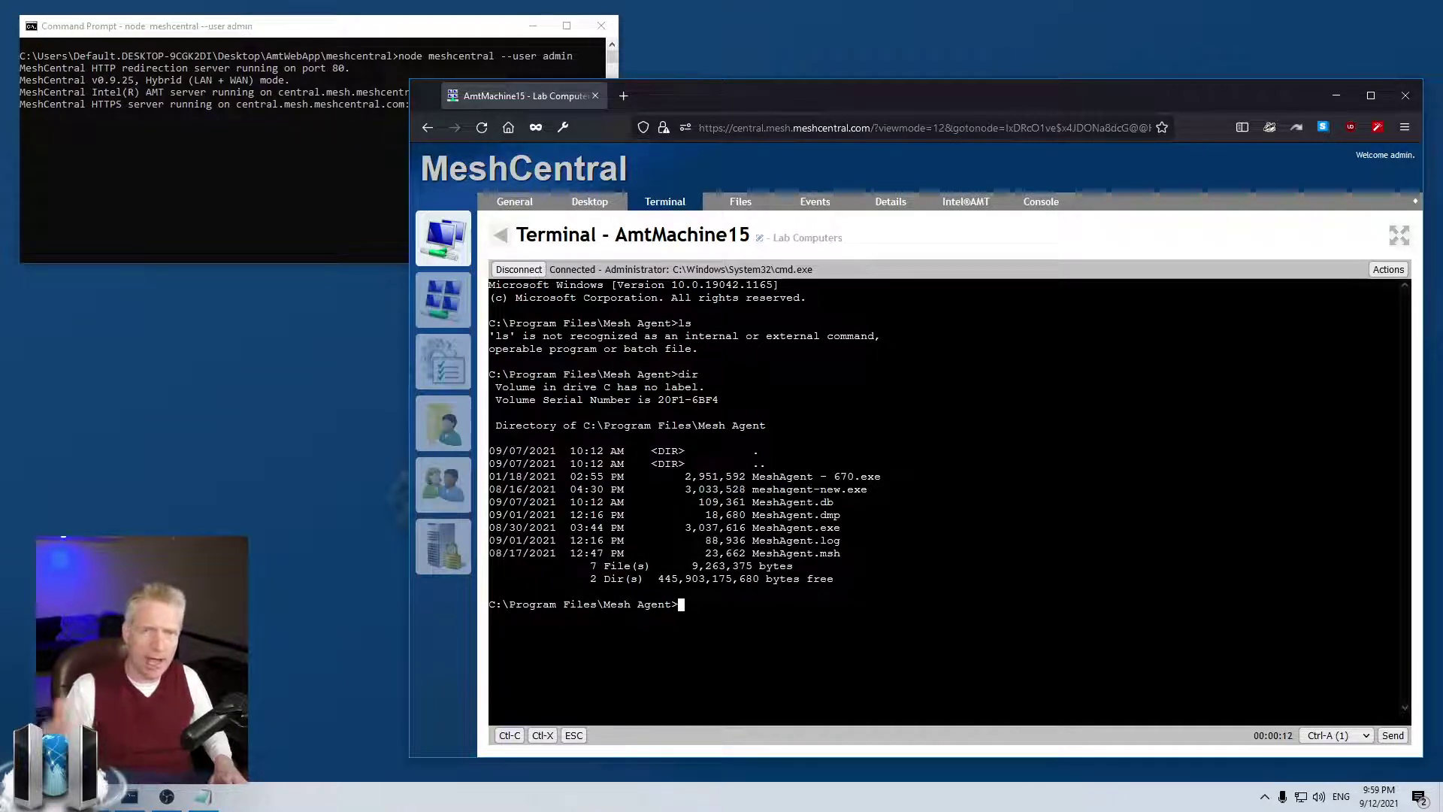
left_click(518, 269)
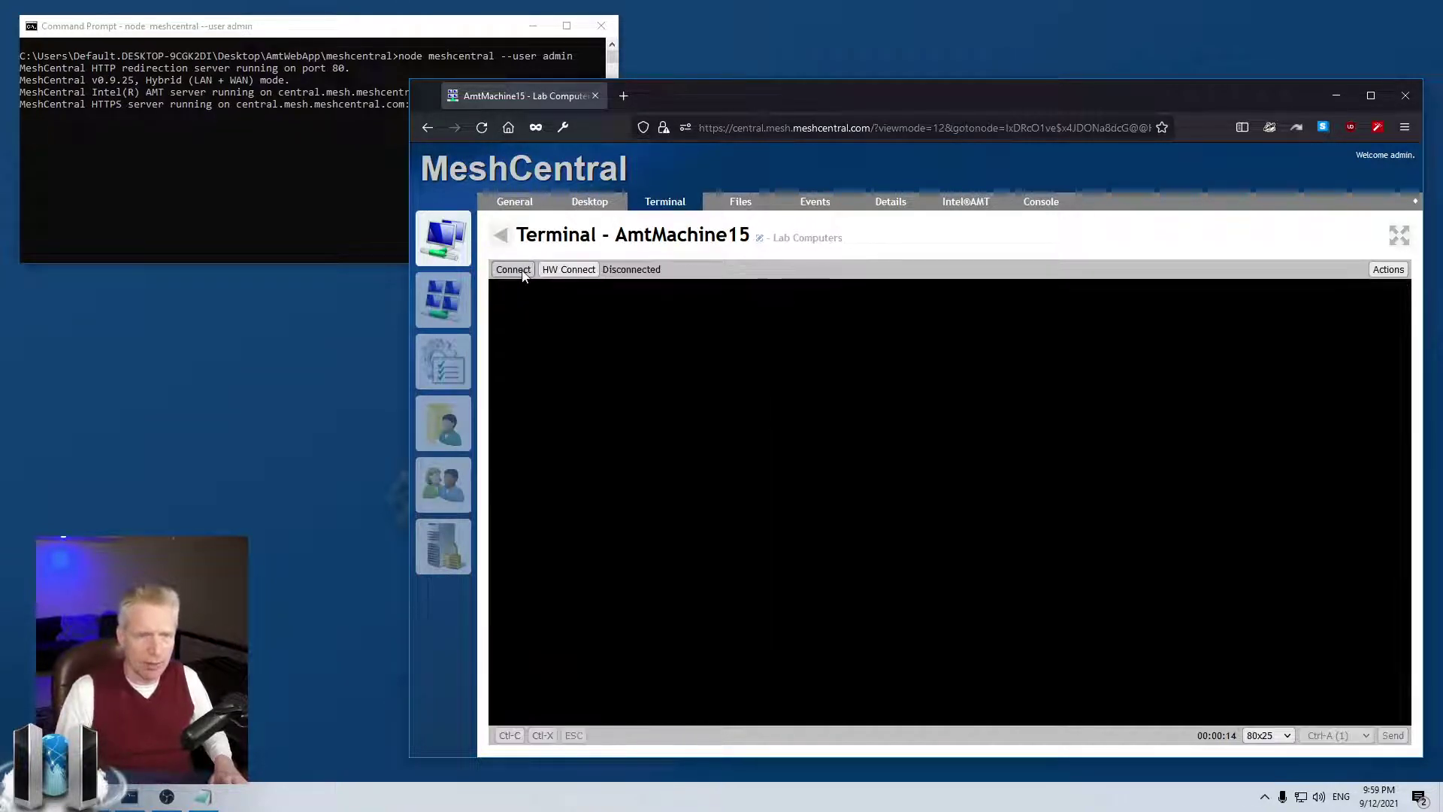
Start an administrator PowerShell session and end it right away.
mouse_move(514, 270)
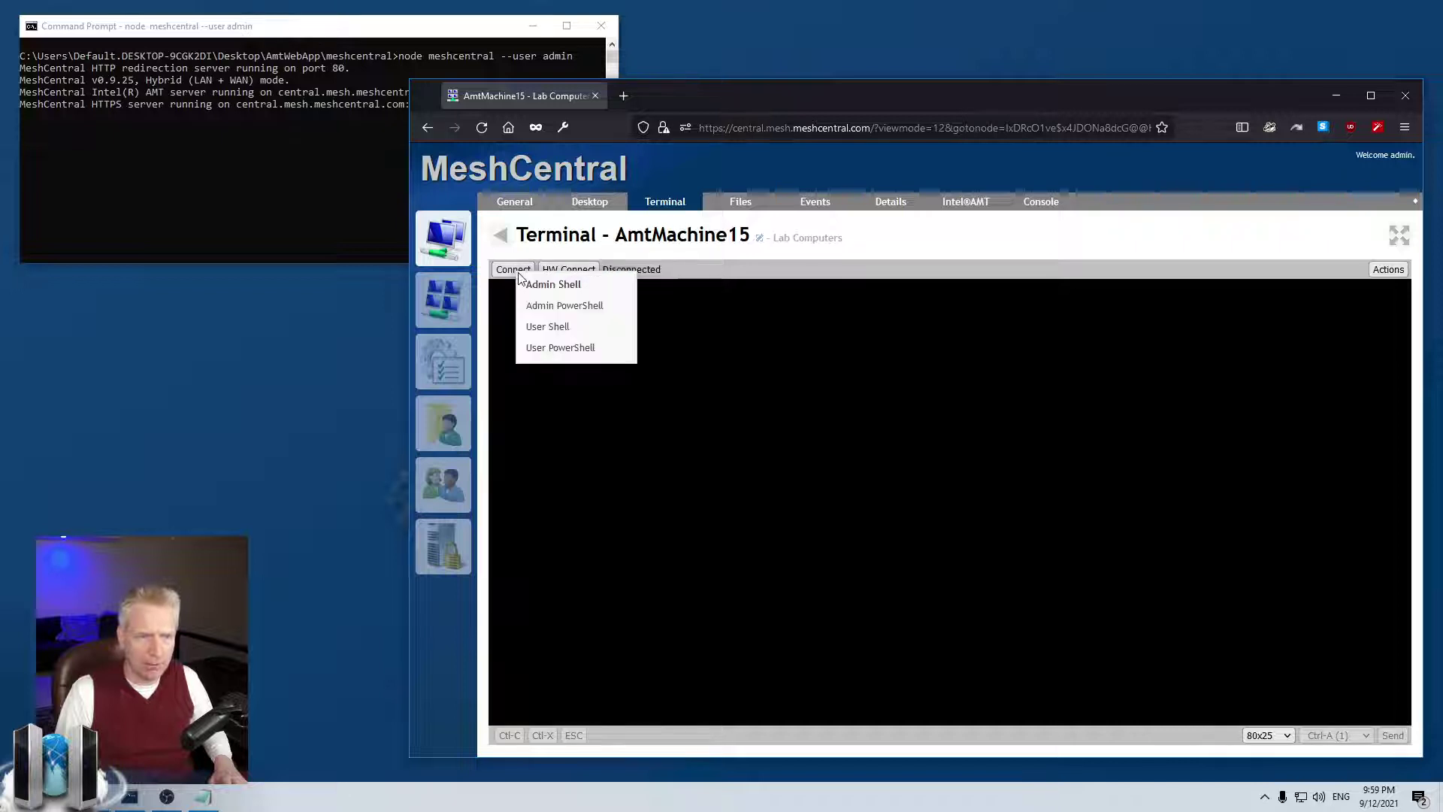
left_click(552, 307)
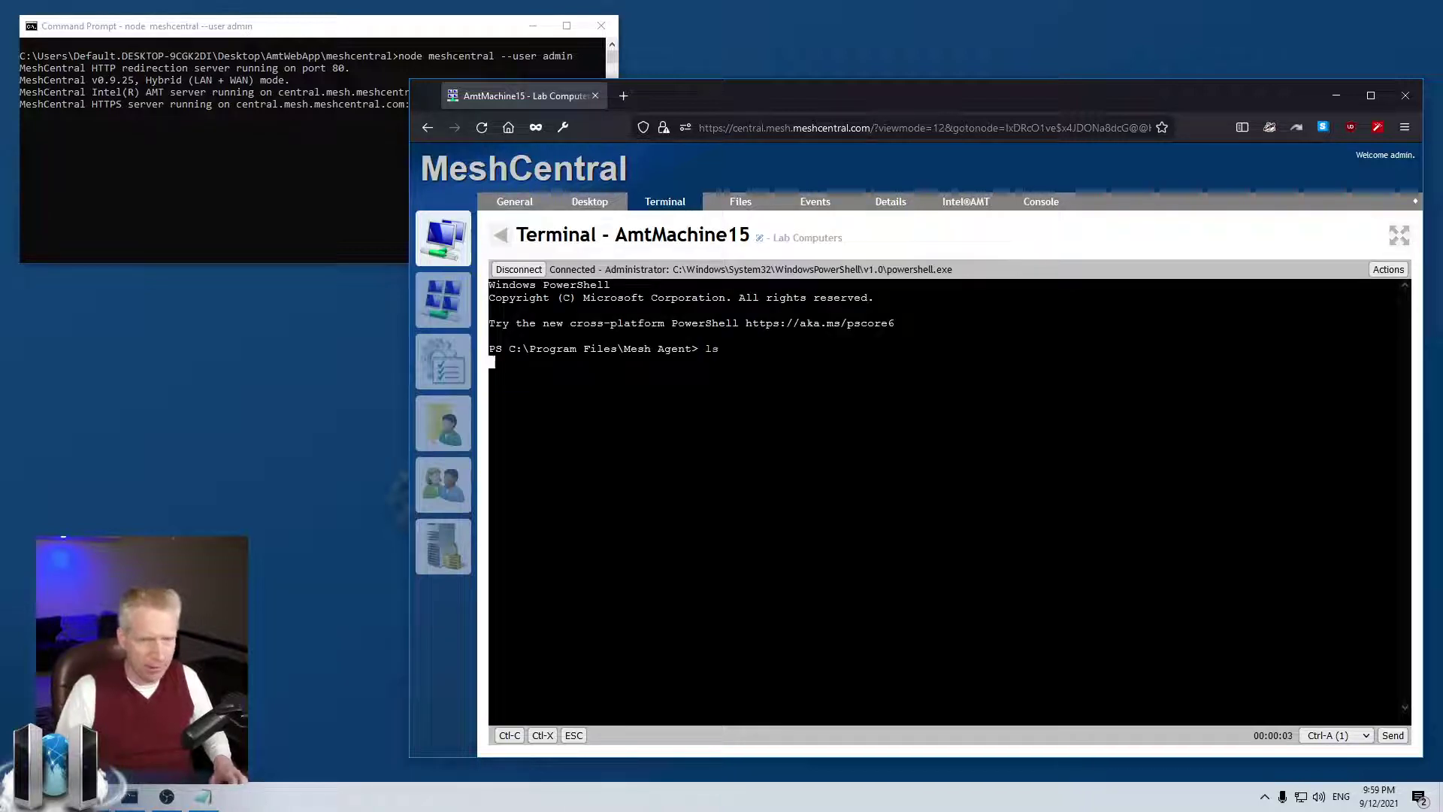
left_click(518, 269)
Run ls in a user PowerShell session, disconnect it, and show the General page.
left_click(513, 269)
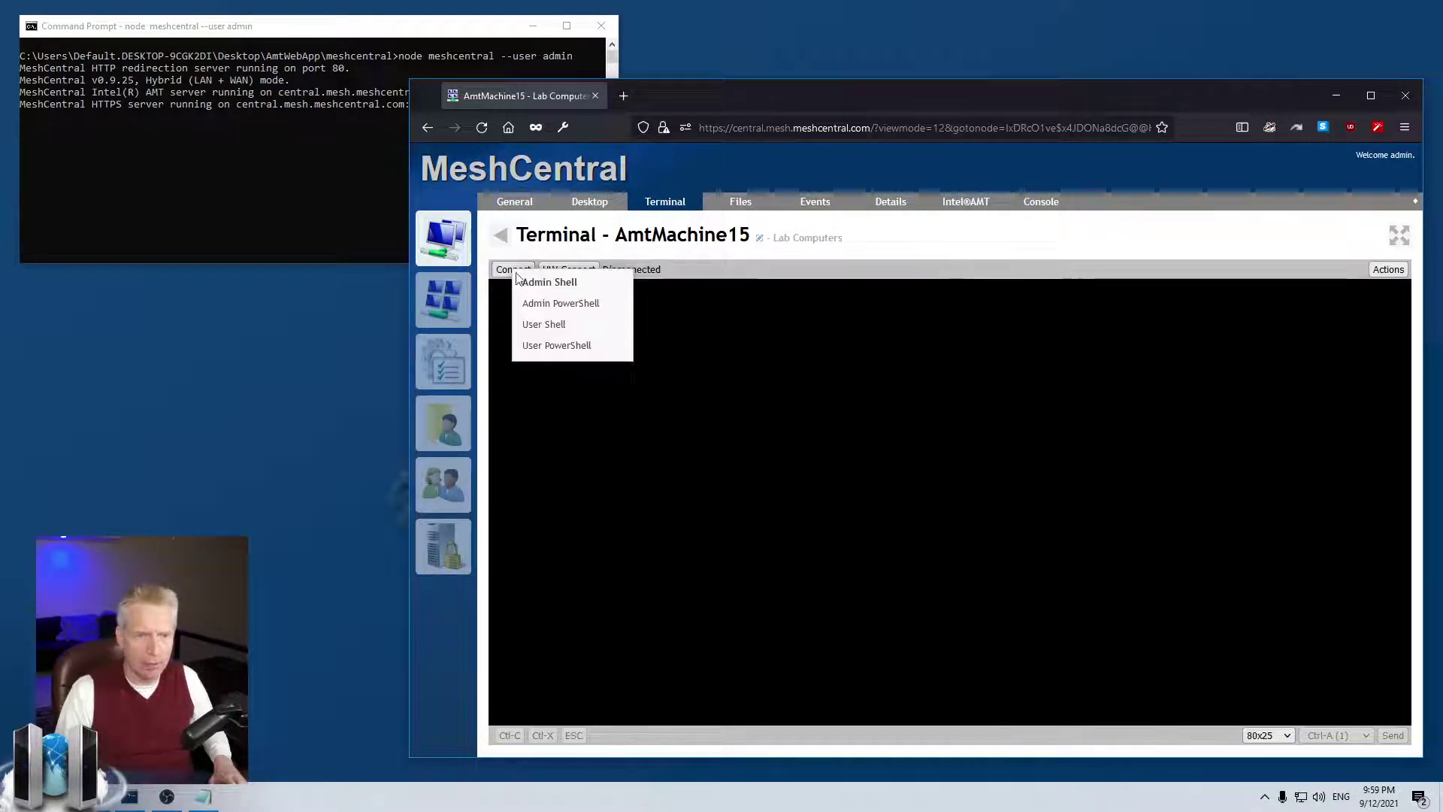
left_click(535, 342)
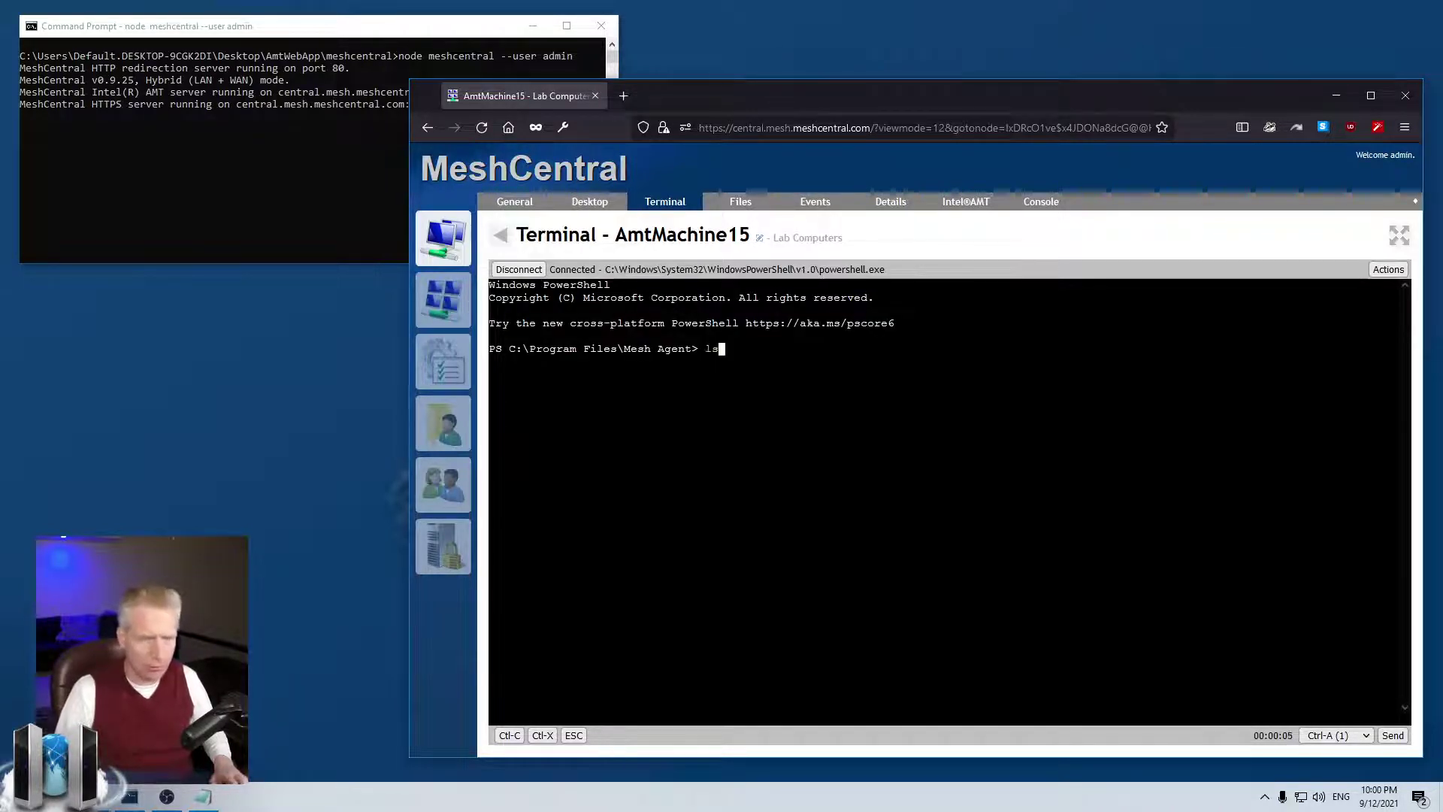
type("ls")
key("Return")
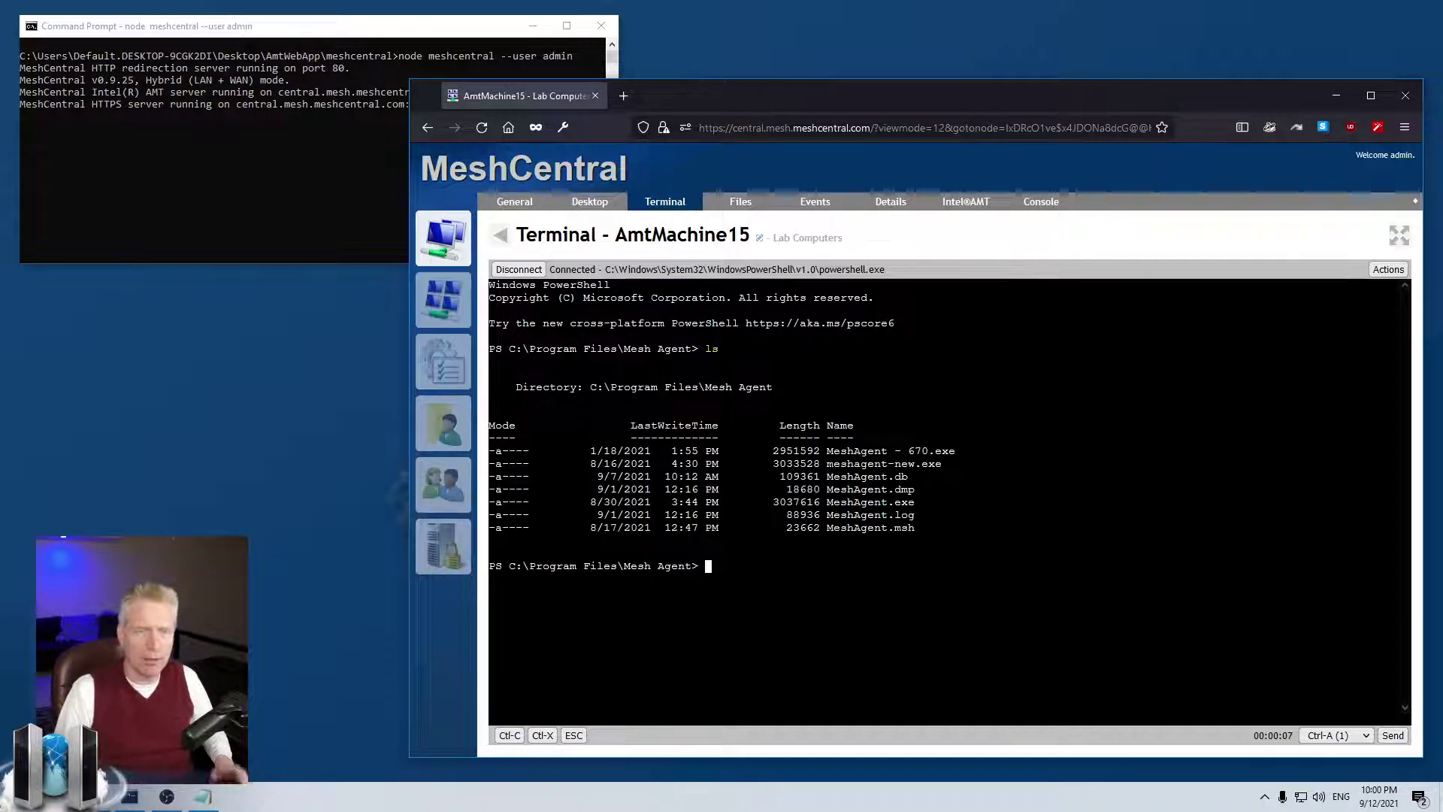
left_click(517, 270)
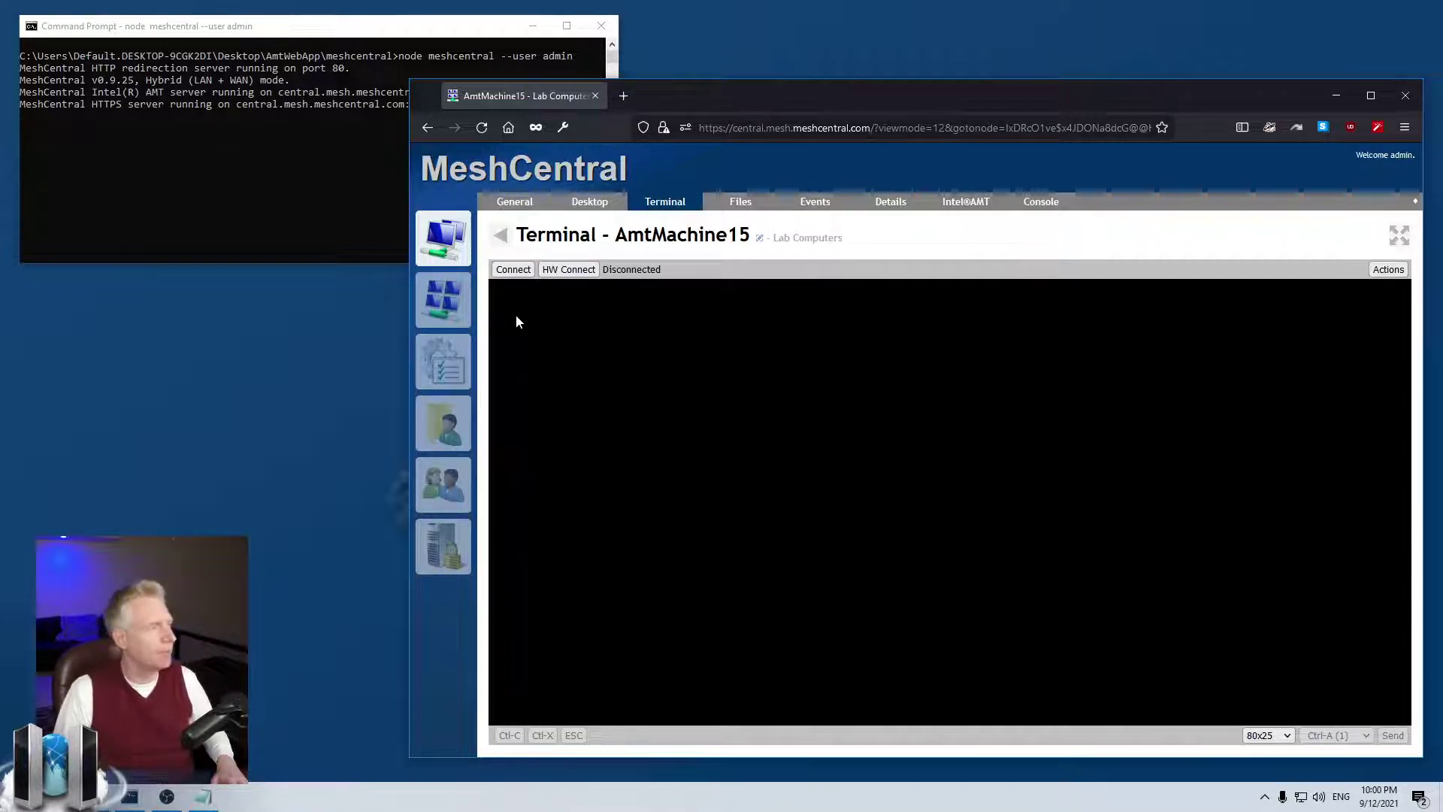
left_click(515, 201)
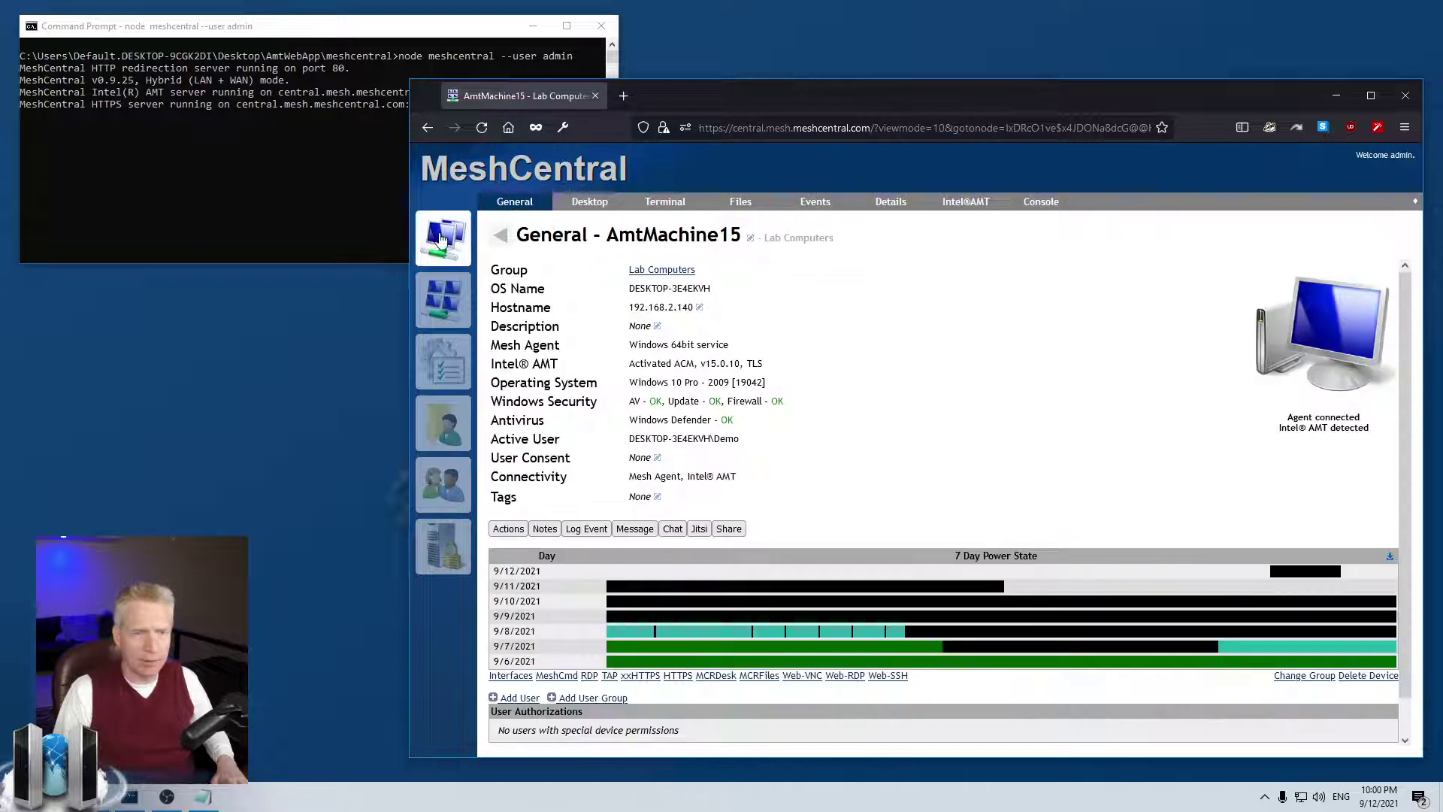
In My Devices, toggle list and tile layouts, then open AmtMachine15's Desktop from its context menu.
left_click(443, 237)
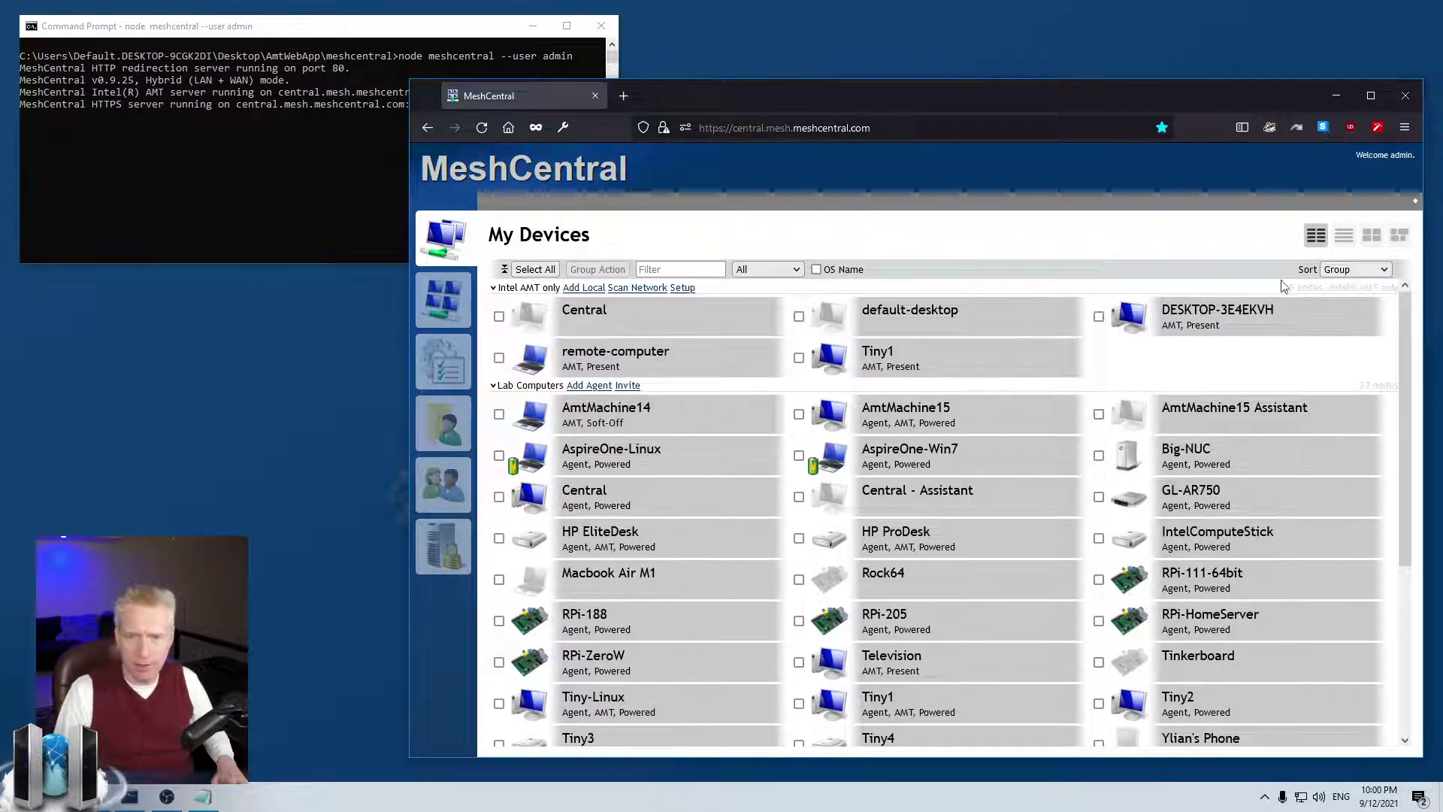
left_click(1344, 235)
right_click(704, 424)
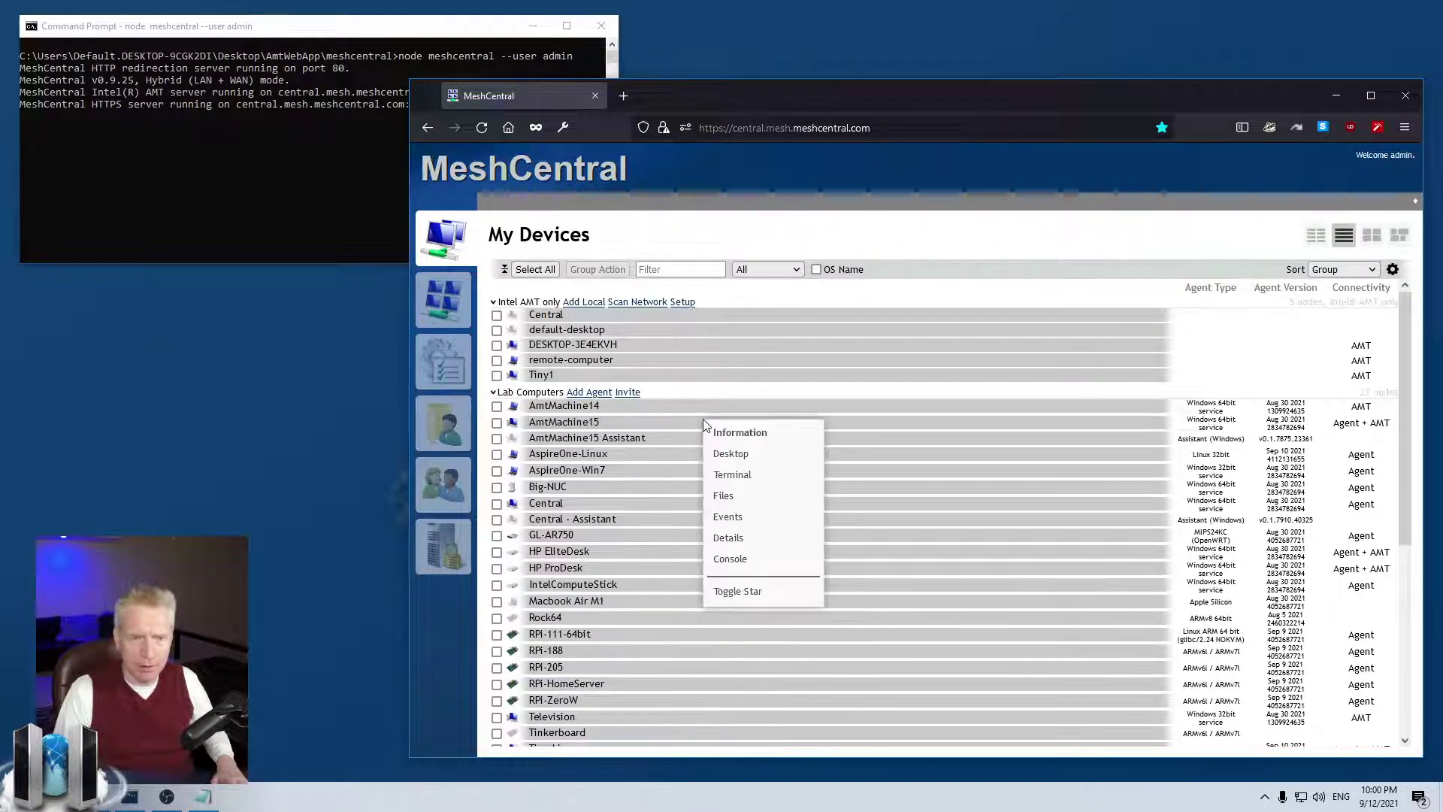
right_click(679, 425)
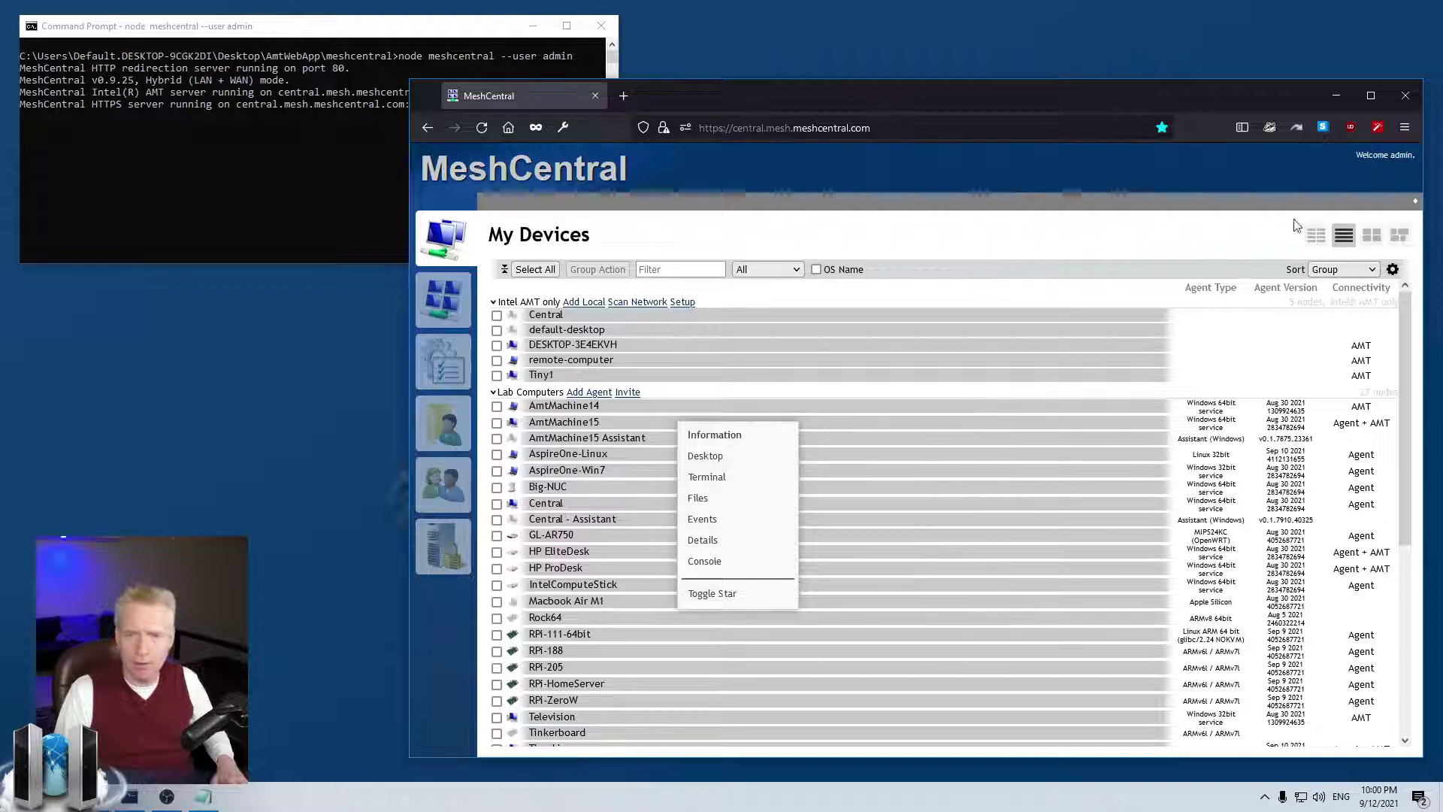
left_click(1317, 237)
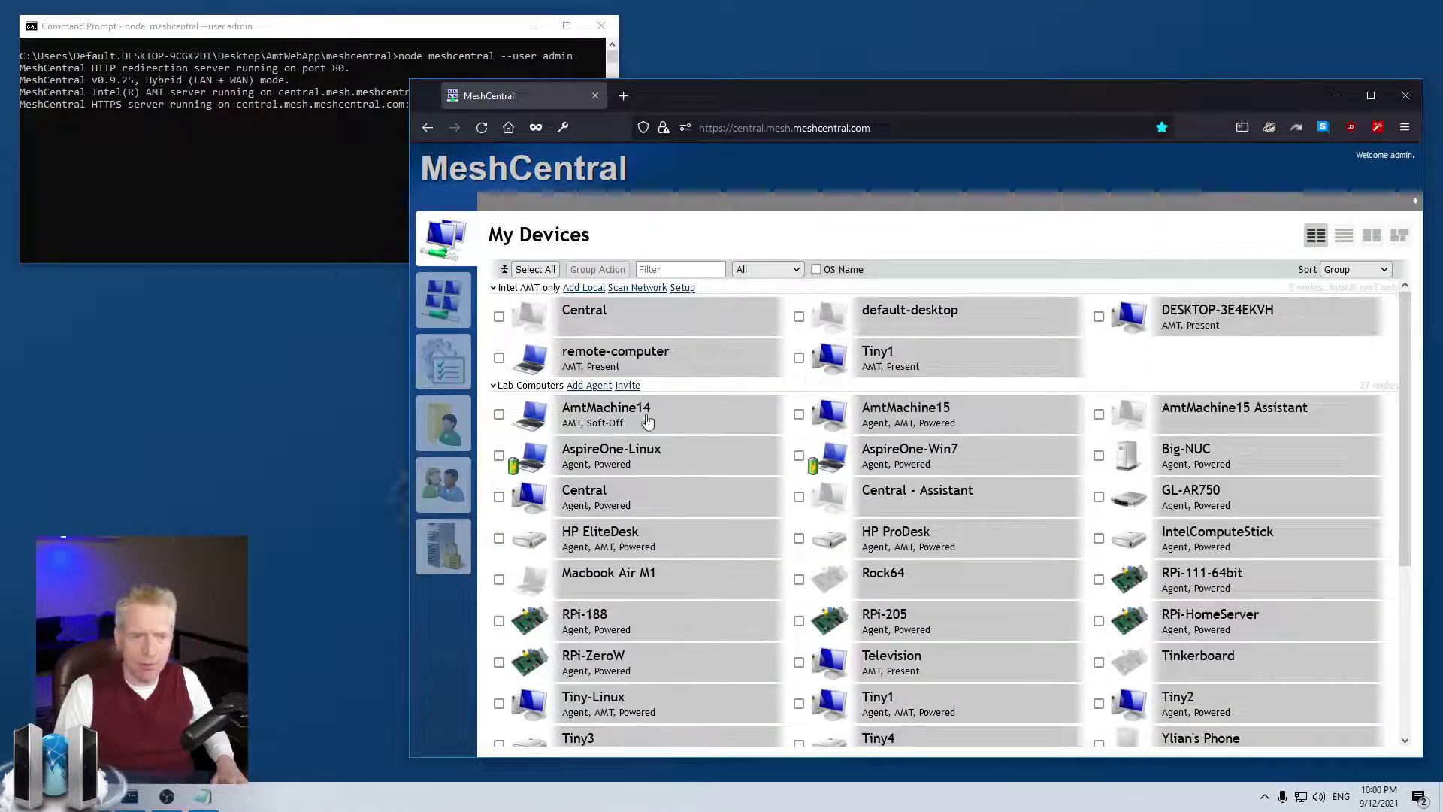
right_click(918, 411)
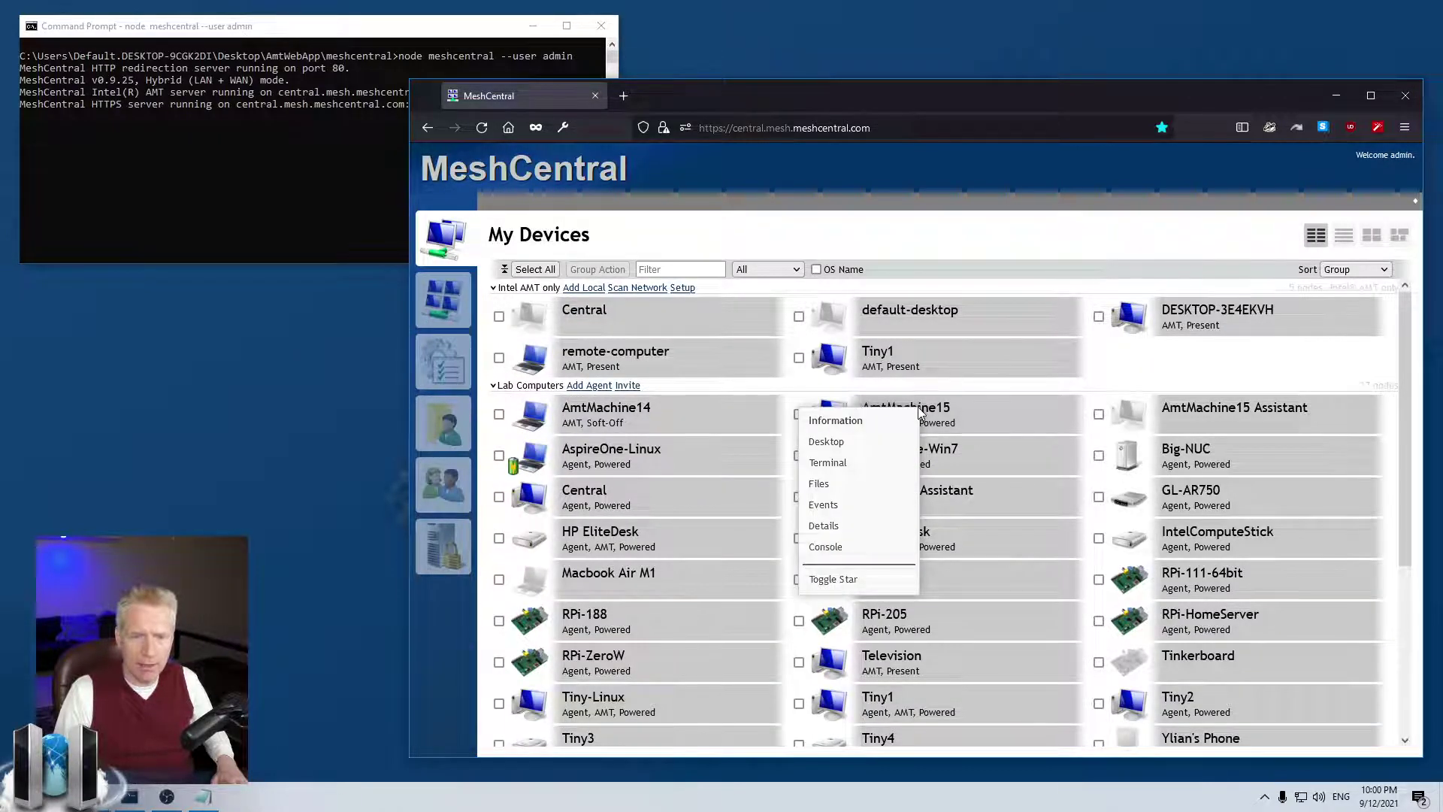
left_click(826, 441)
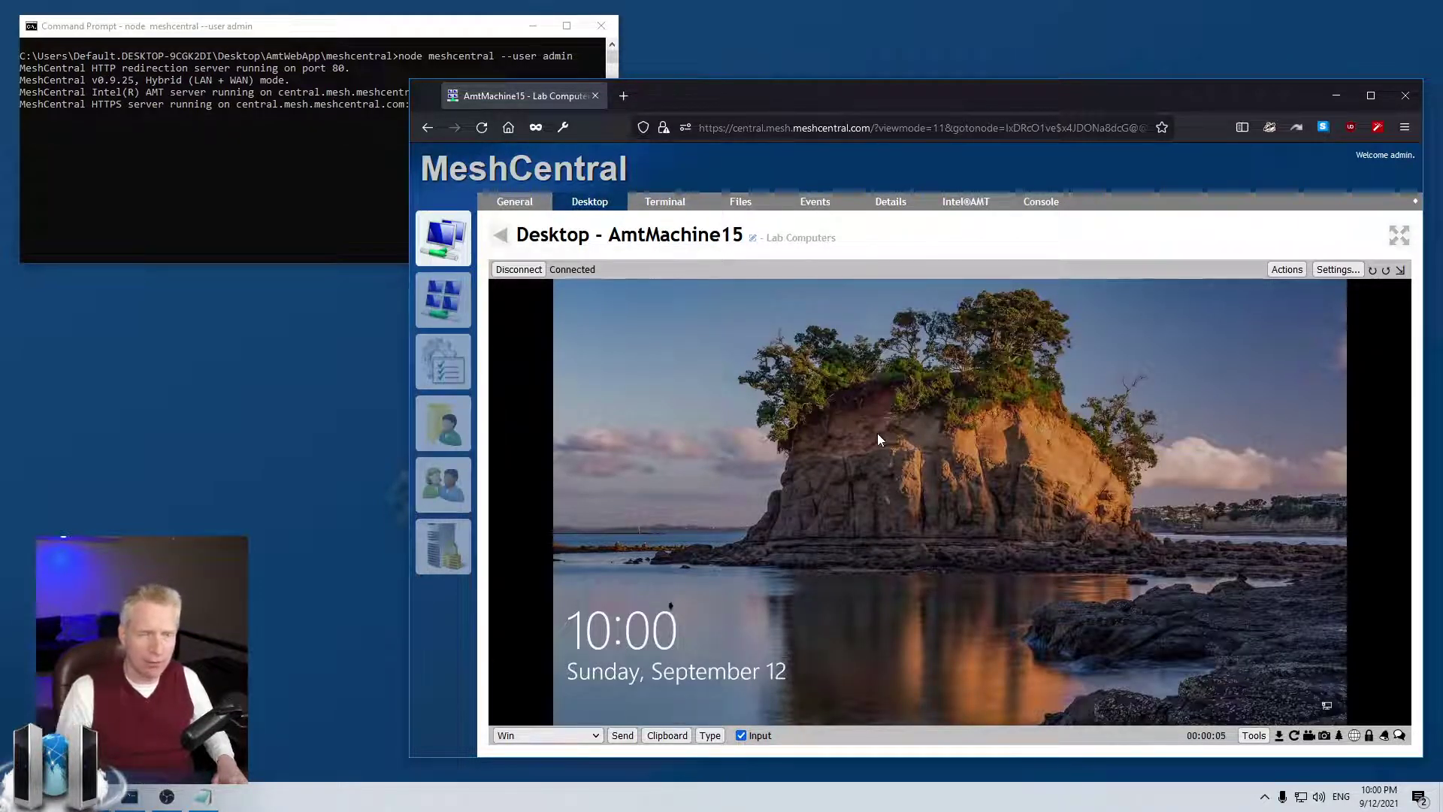
Sign in past AmtMachine15's lock screen with the account password, then disconnect and return to My Devices.
left_click(886, 456)
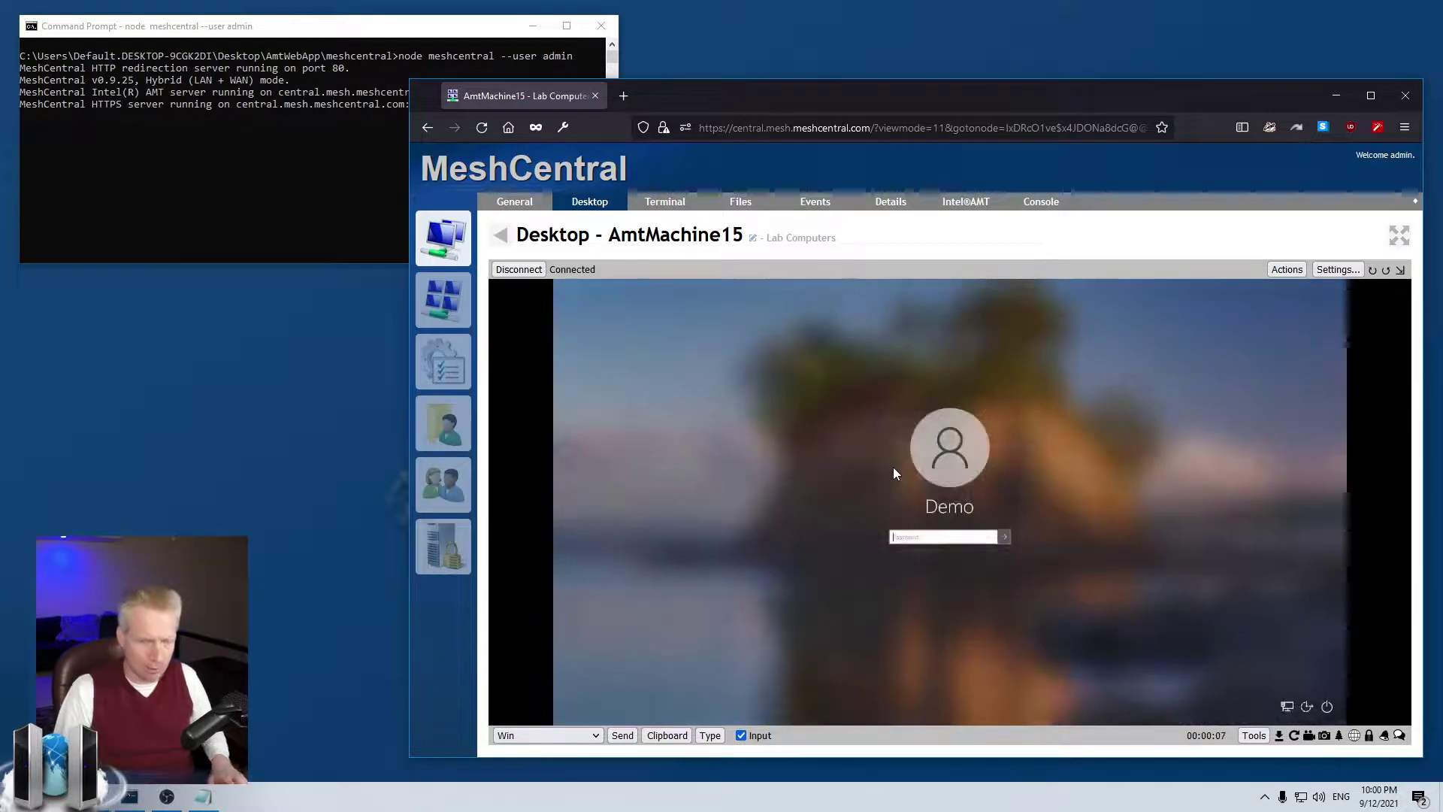
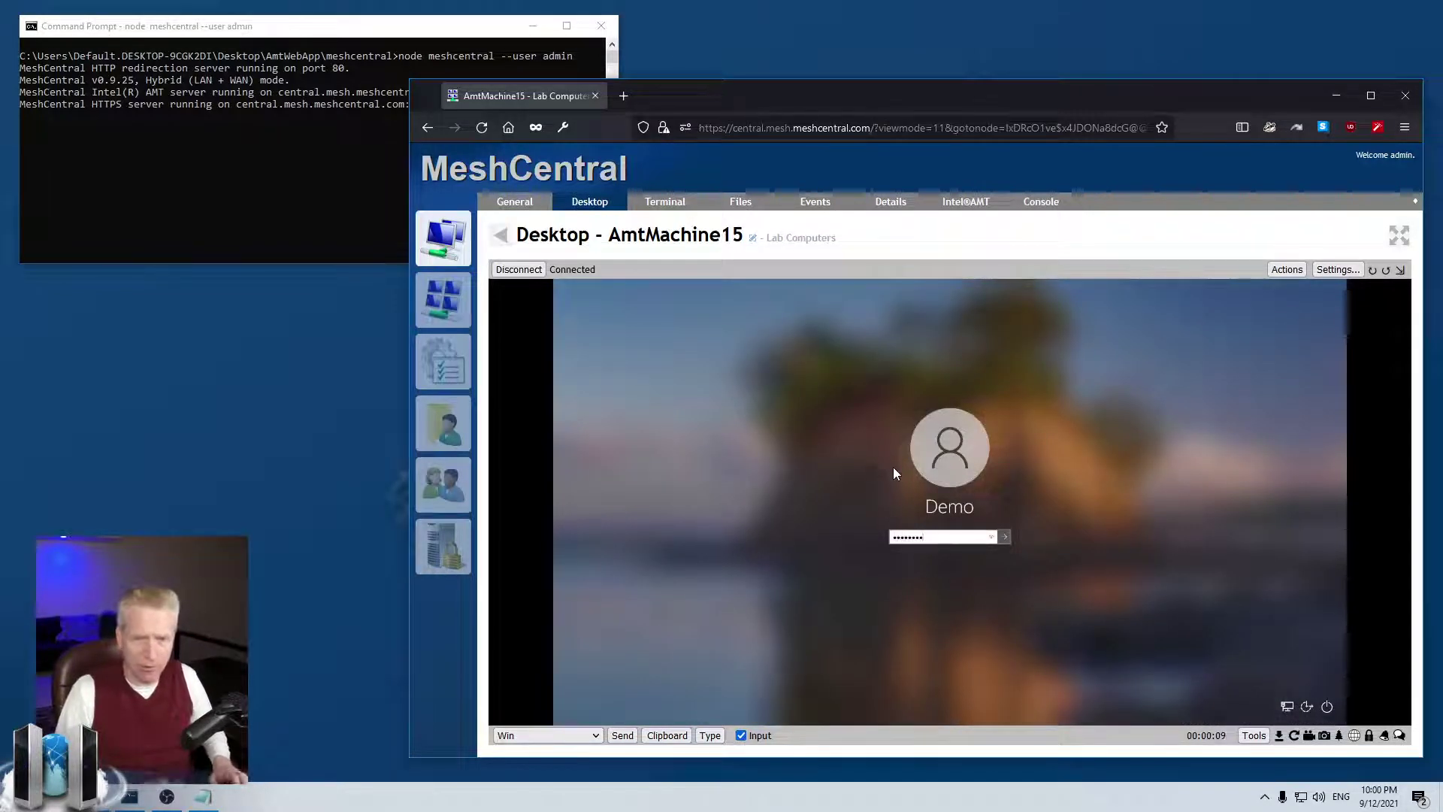
key("Return")
left_click(519, 269)
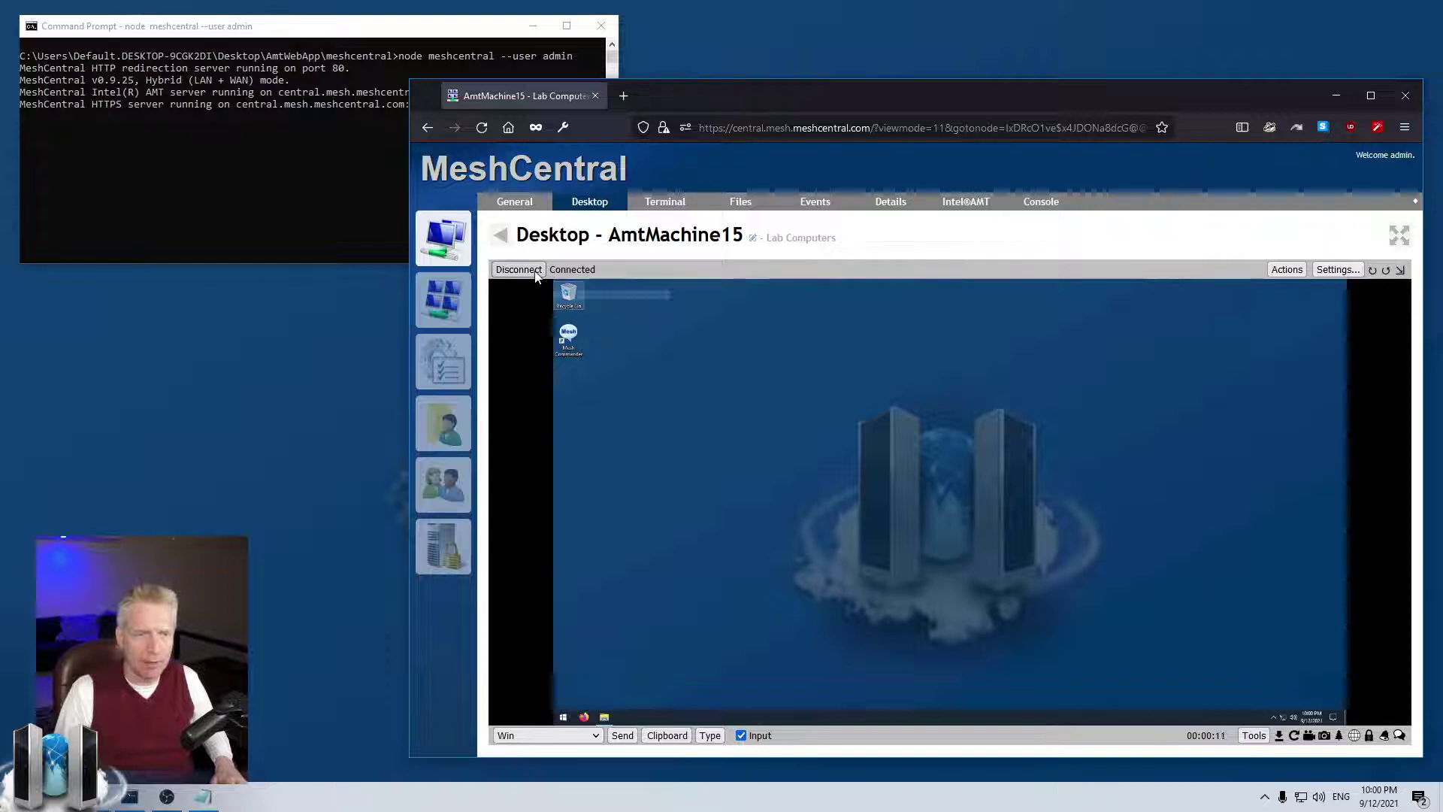
left_click(443, 237)
Reopen AmtMachine15's desktop from its context menu, disconnect again, and return to My Devices.
right_click(894, 418)
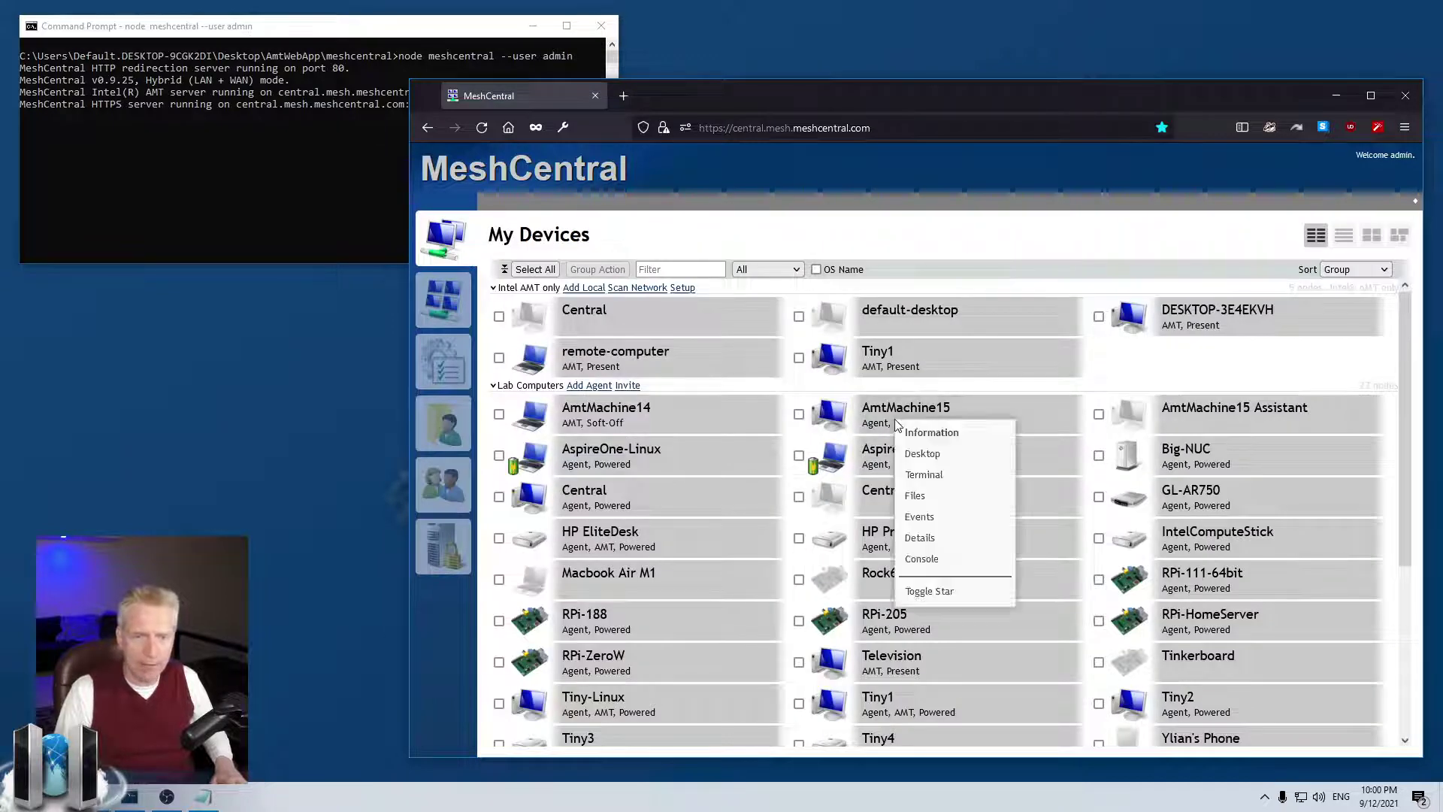
left_click(912, 455)
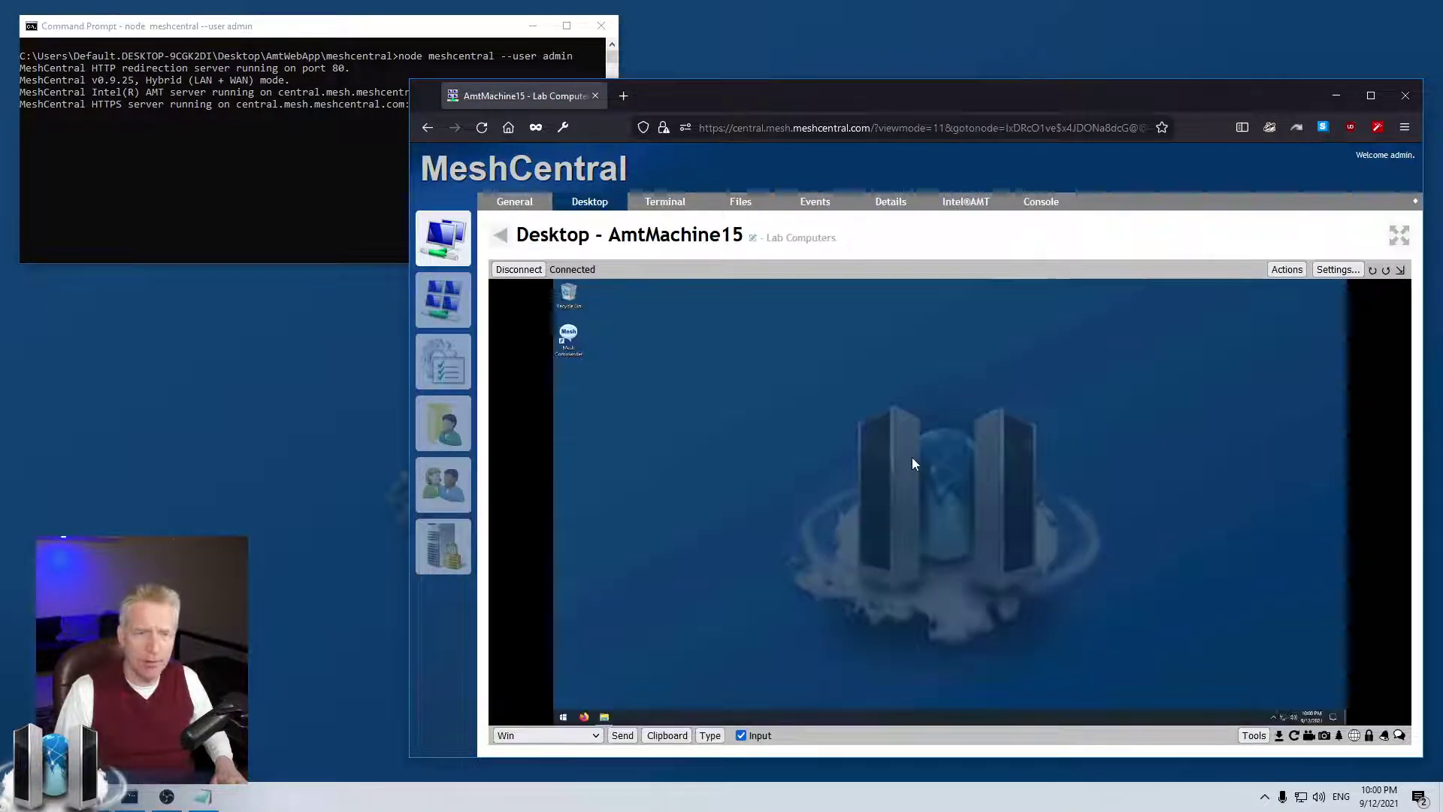
left_click(531, 270)
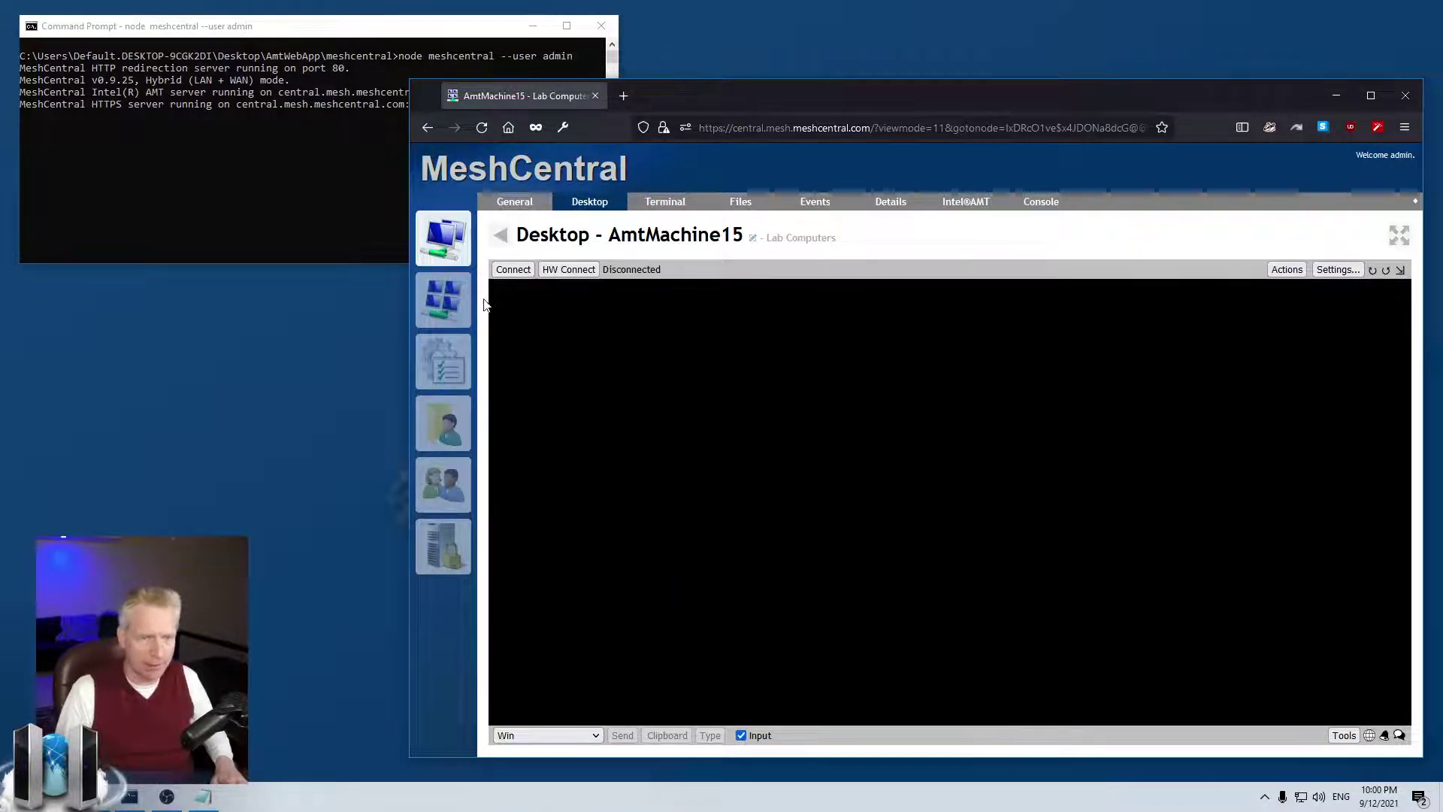
left_click(438, 239)
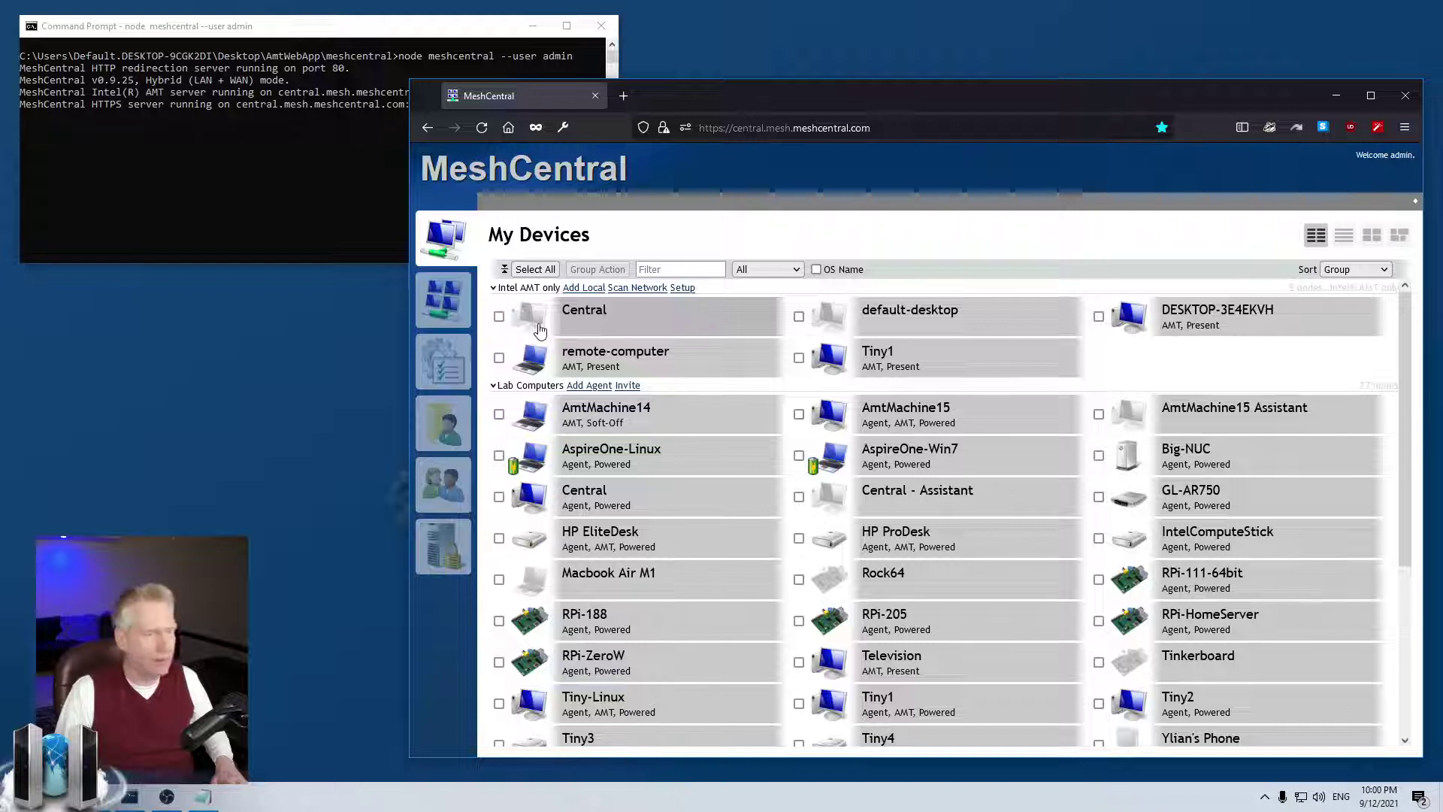
Toggle Star on AmtMachine15, AspireOne-Linux and Central - Assistant, and set the filter to Starred.
right_click(961, 429)
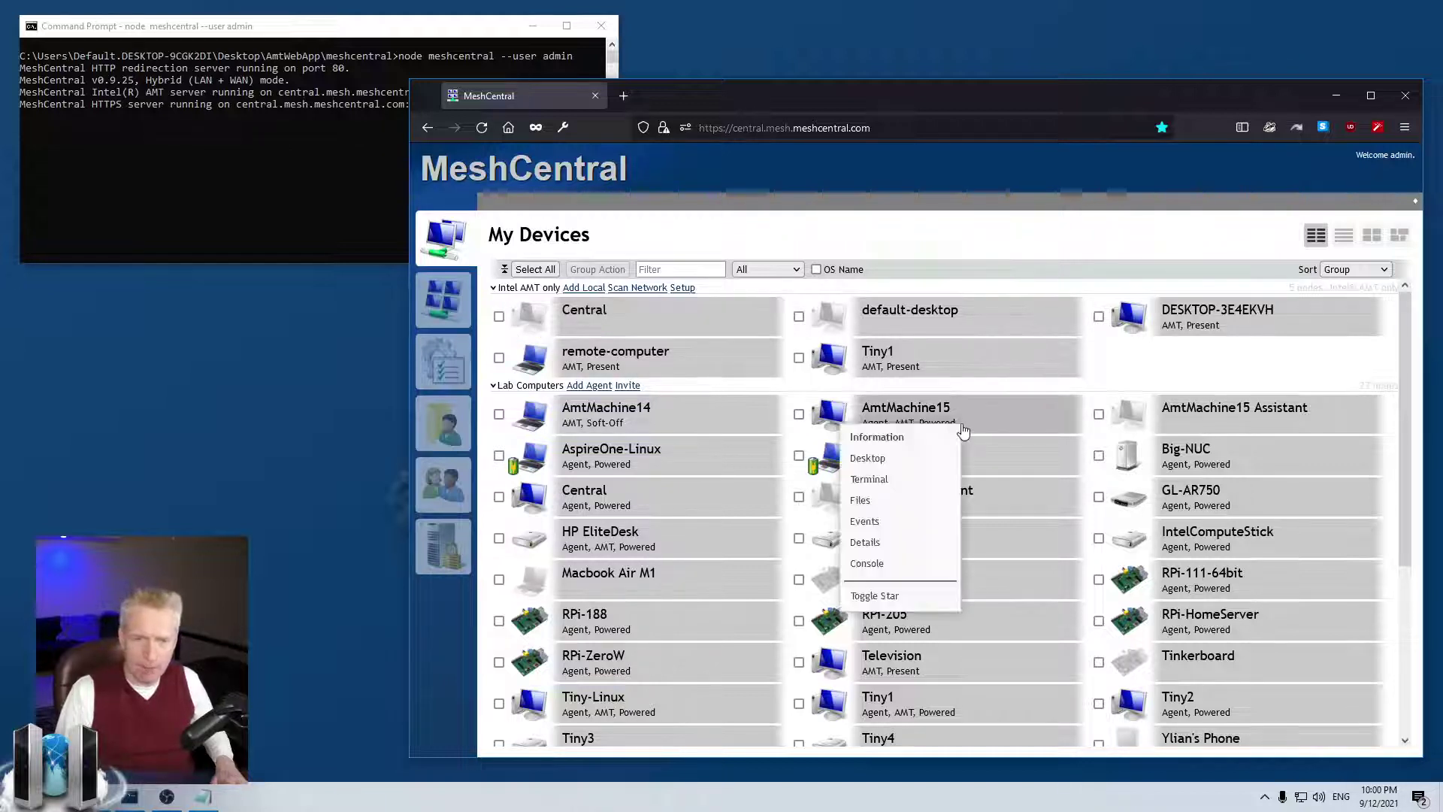
left_click(889, 595)
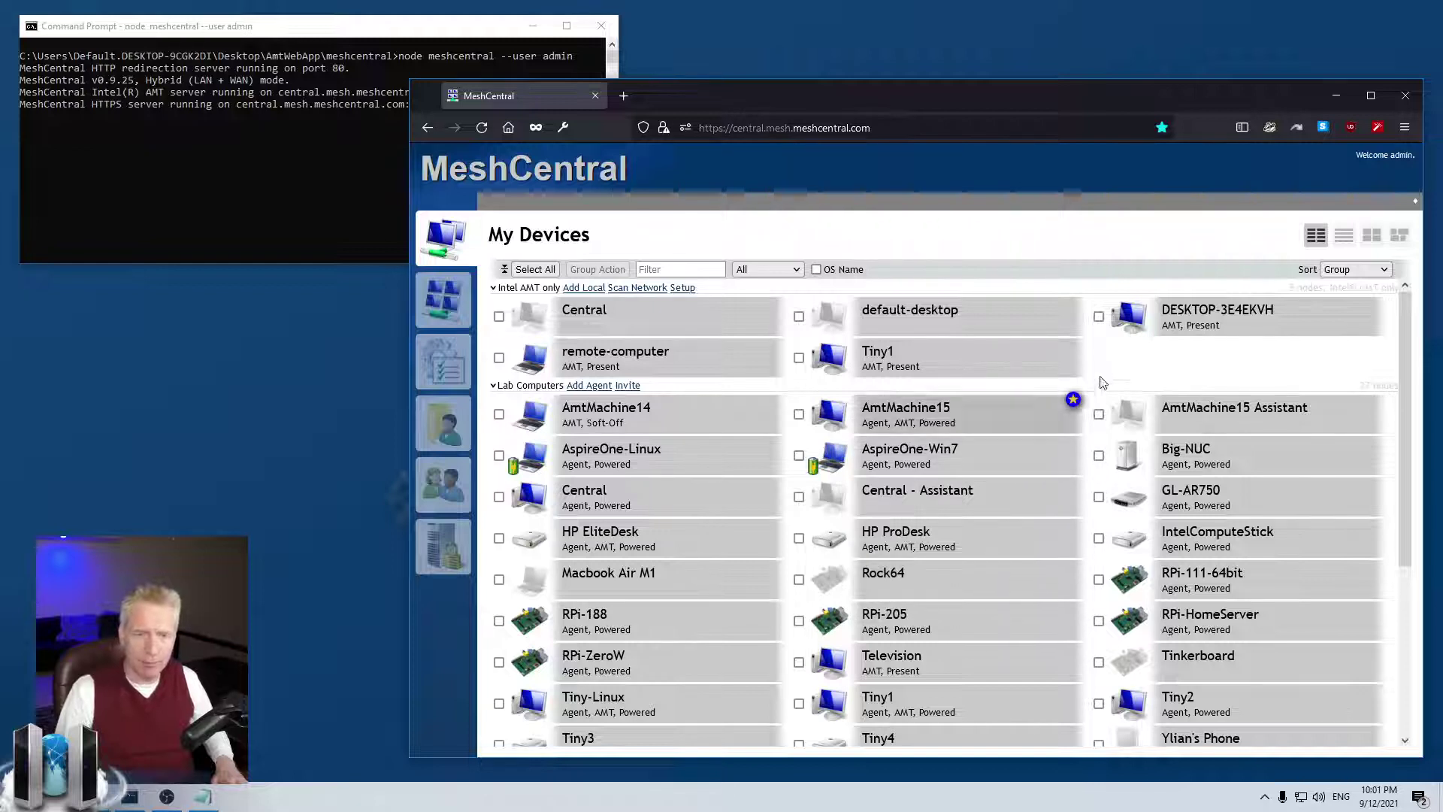
right_click(721, 454)
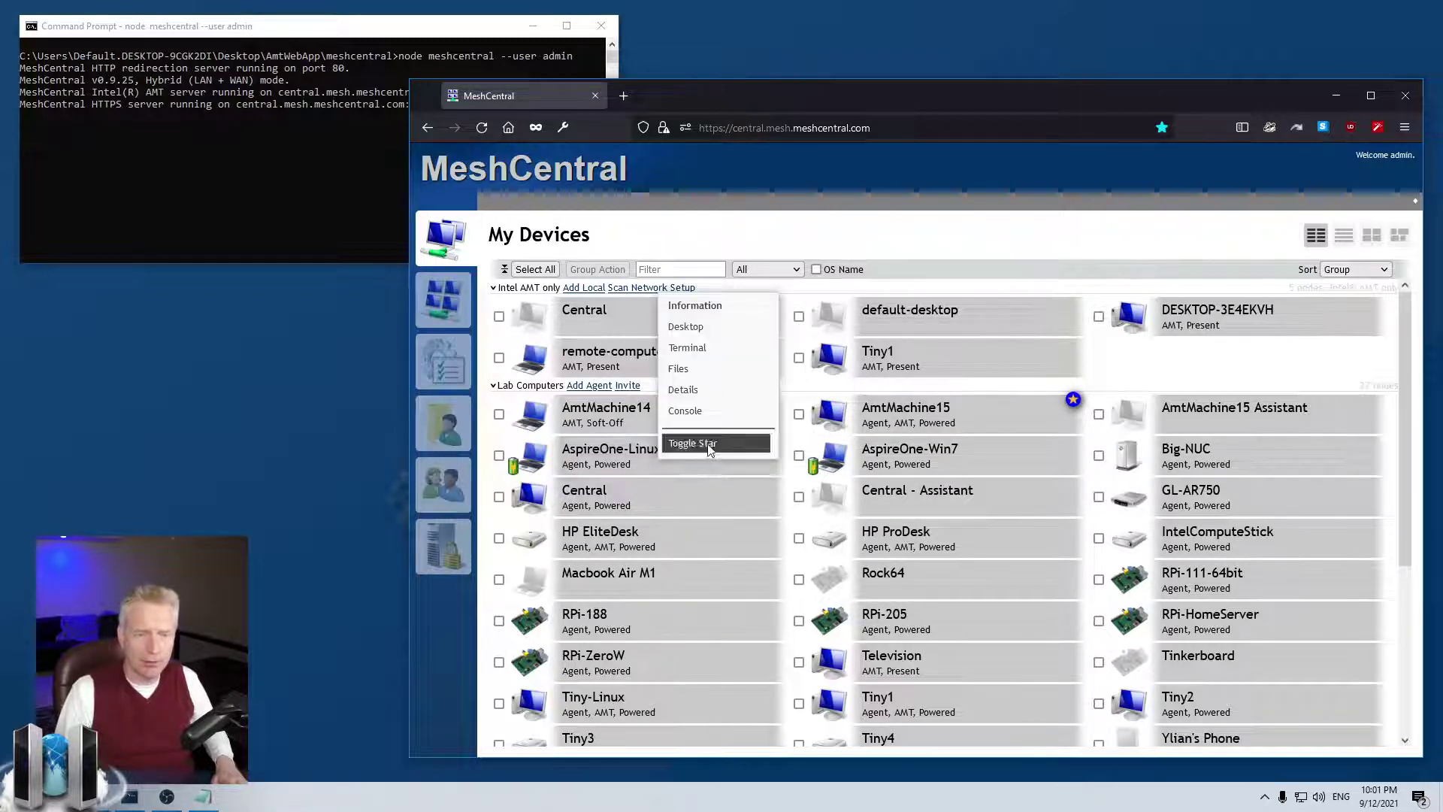
left_click(692, 444)
right_click(894, 500)
left_click(965, 469)
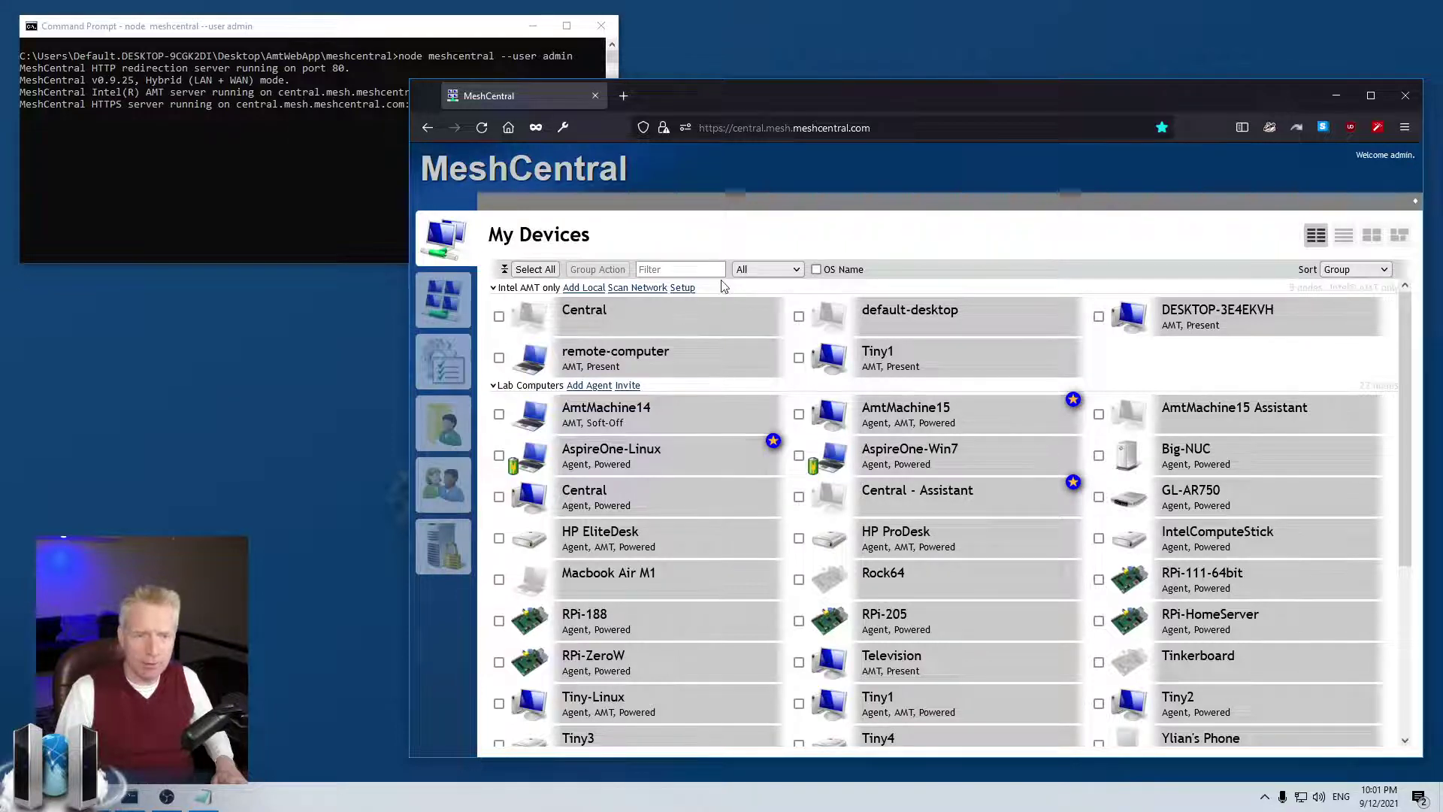
left_click(764, 270)
left_click(755, 364)
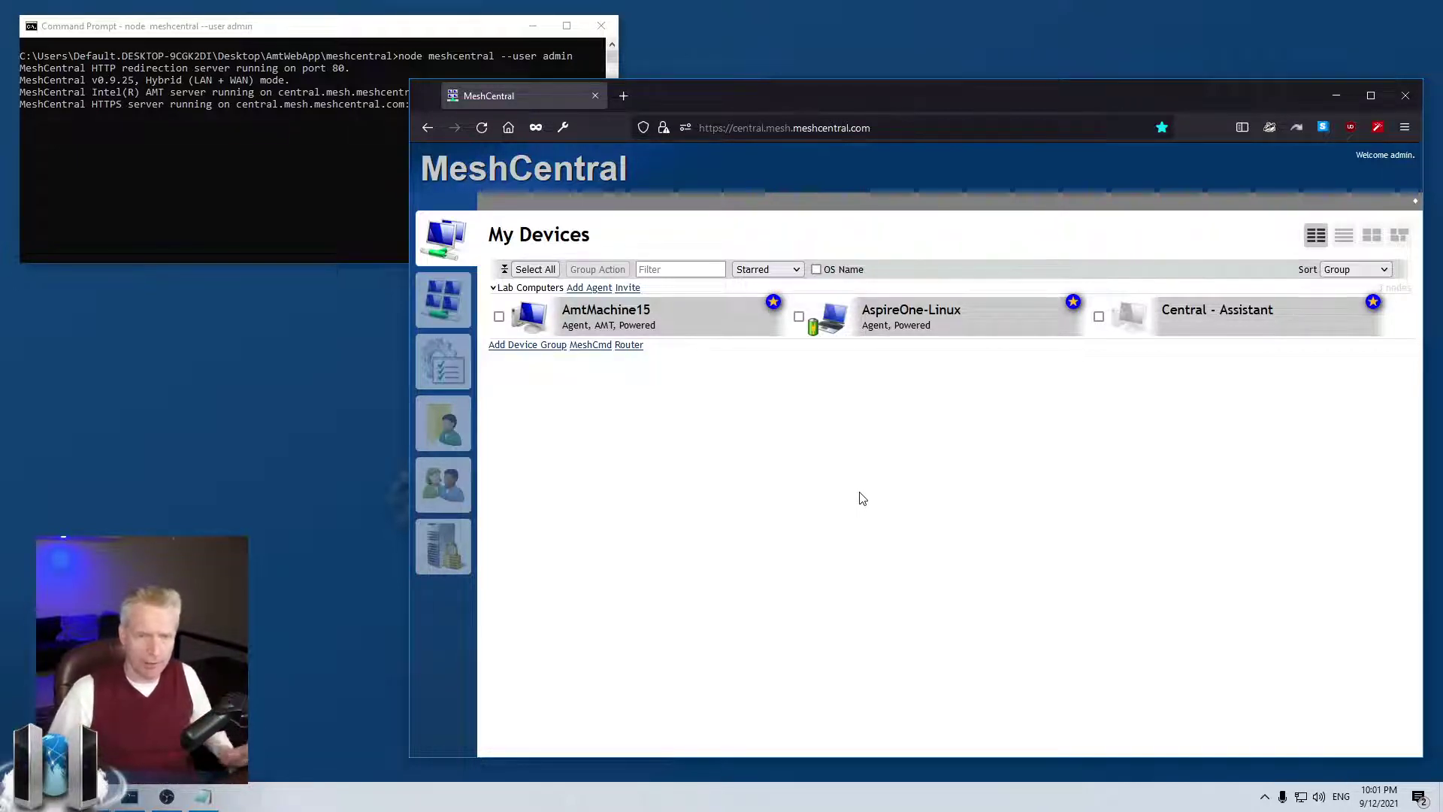
Unstar AmtMachine15, then switch the filter between All and Starred, ending on All.
right_click(696, 319)
left_click(727, 491)
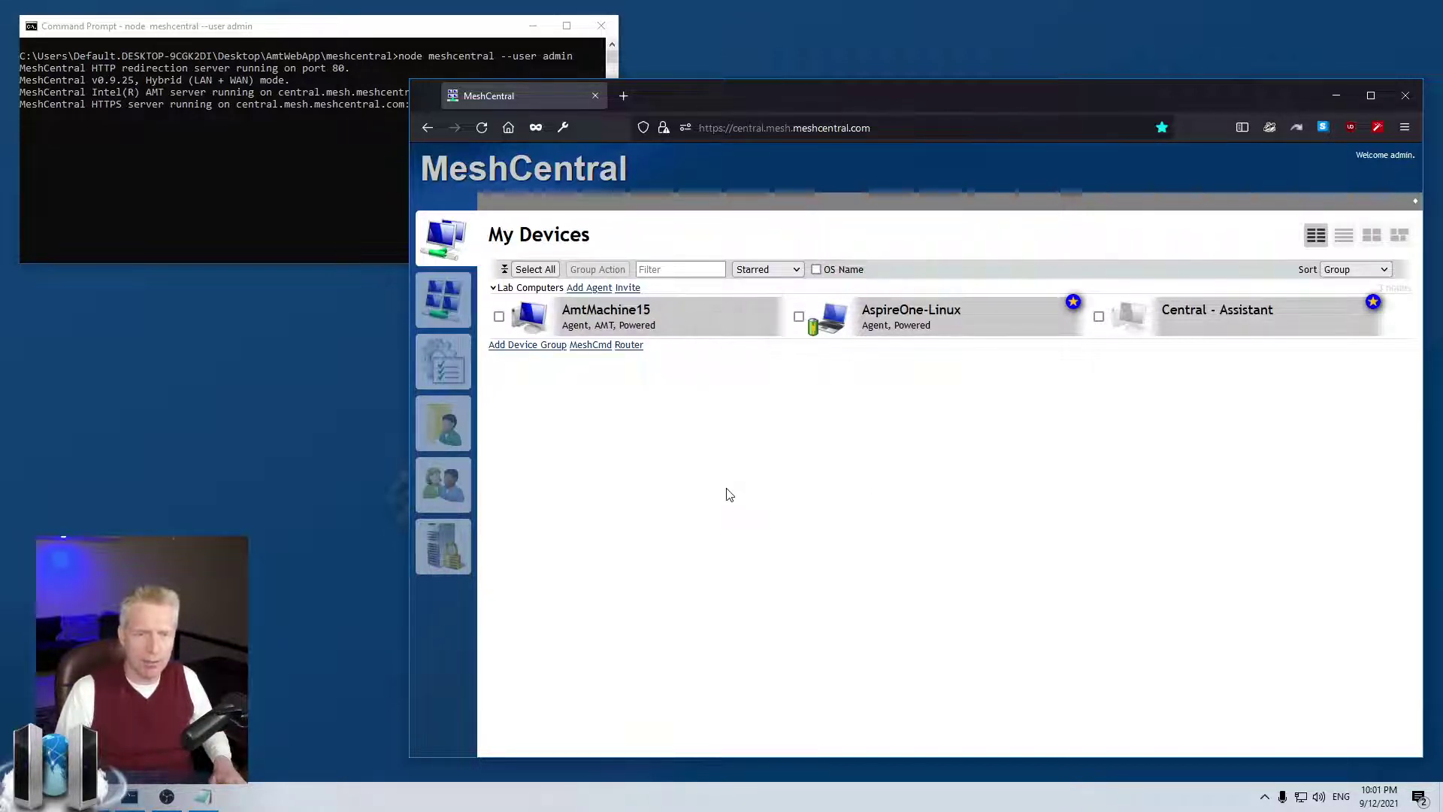
left_click(762, 269)
left_click(742, 289)
left_click(763, 269)
left_click(753, 364)
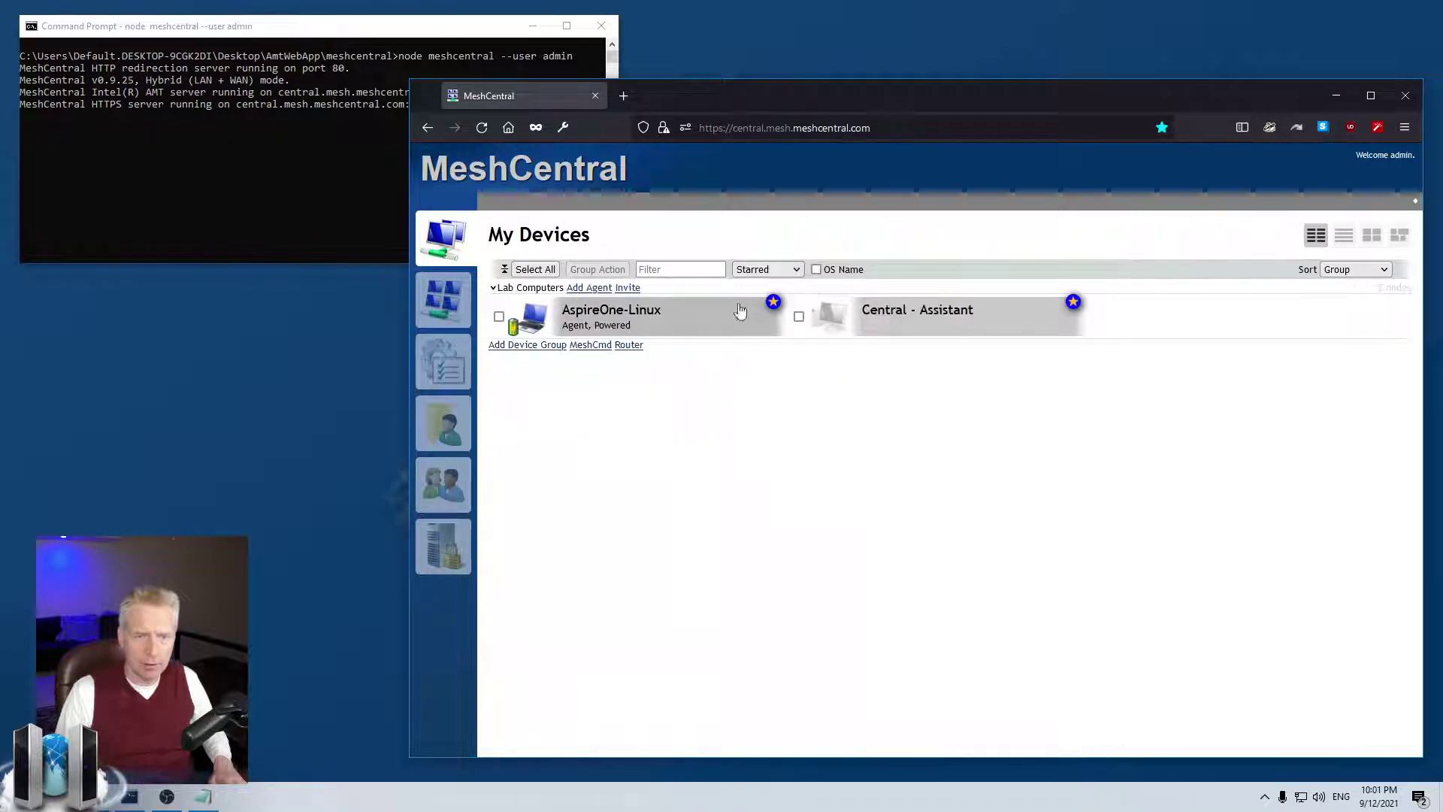
left_click(768, 269)
left_click(774, 290)
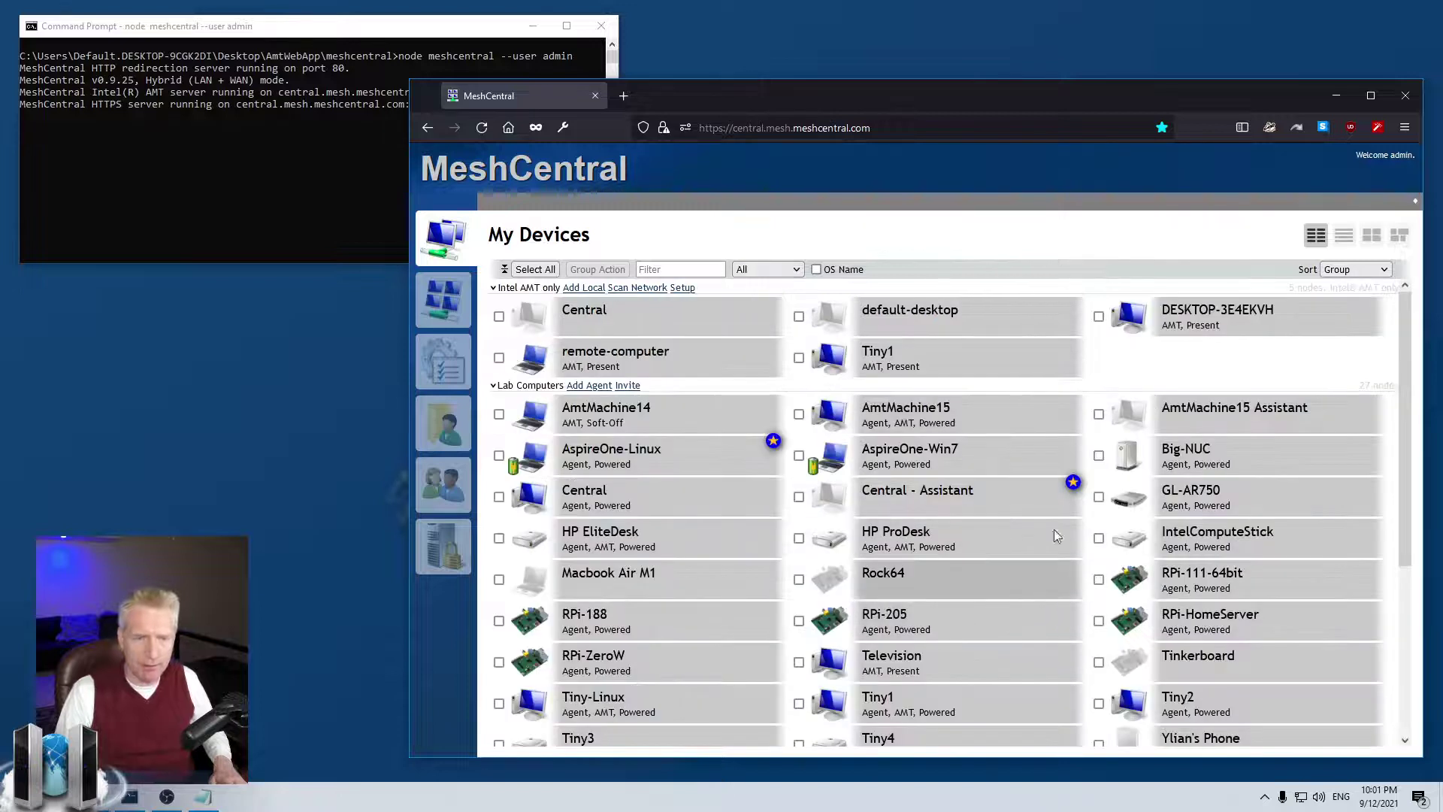
Briefly filter by * for starred devices, then set the status filter to Online.
left_click(681, 269)
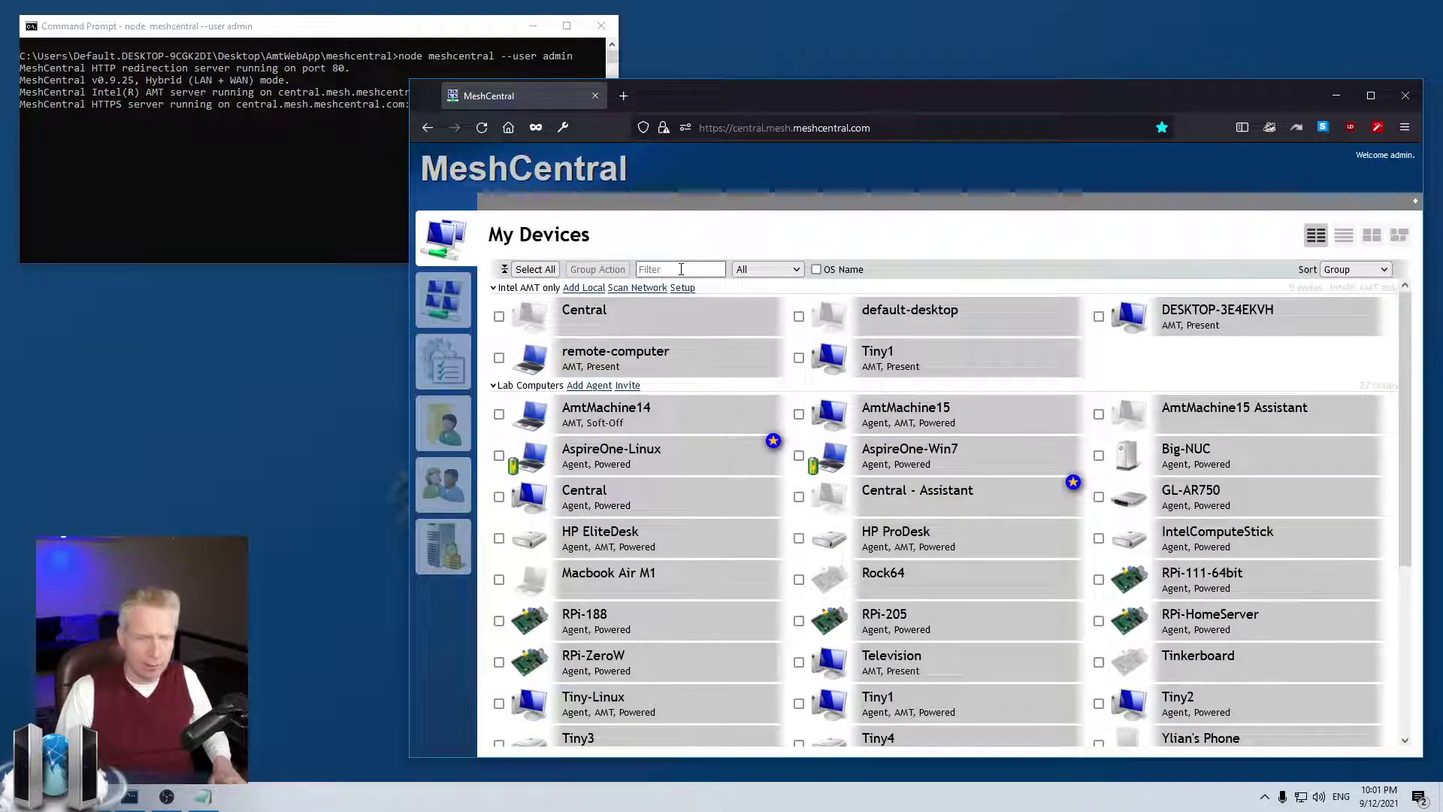
type("*")
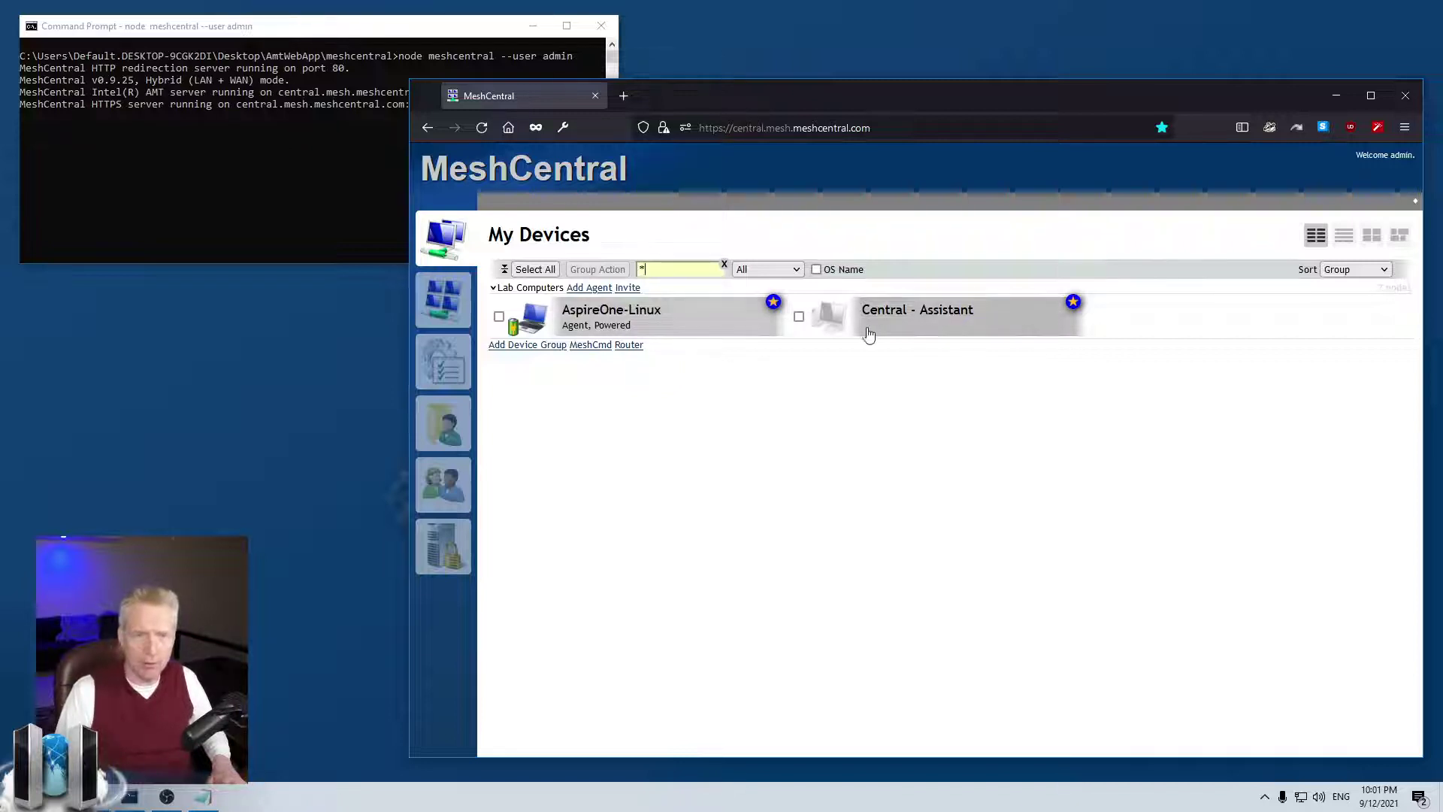
key("BackSpace")
left_click(778, 268)
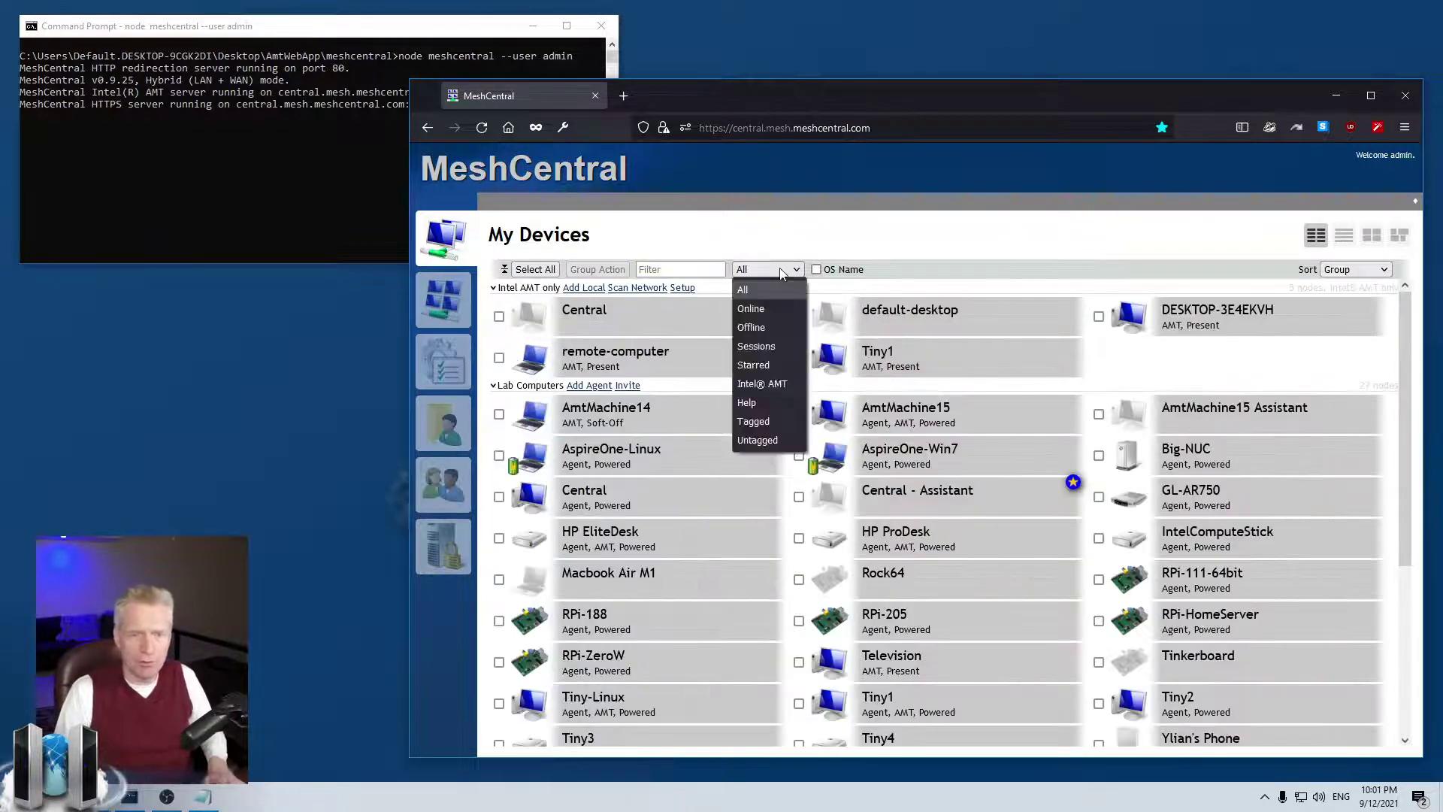
left_click(773, 307)
Type * in the Filter box to show the starred device, then clear it again.
left_click(665, 268)
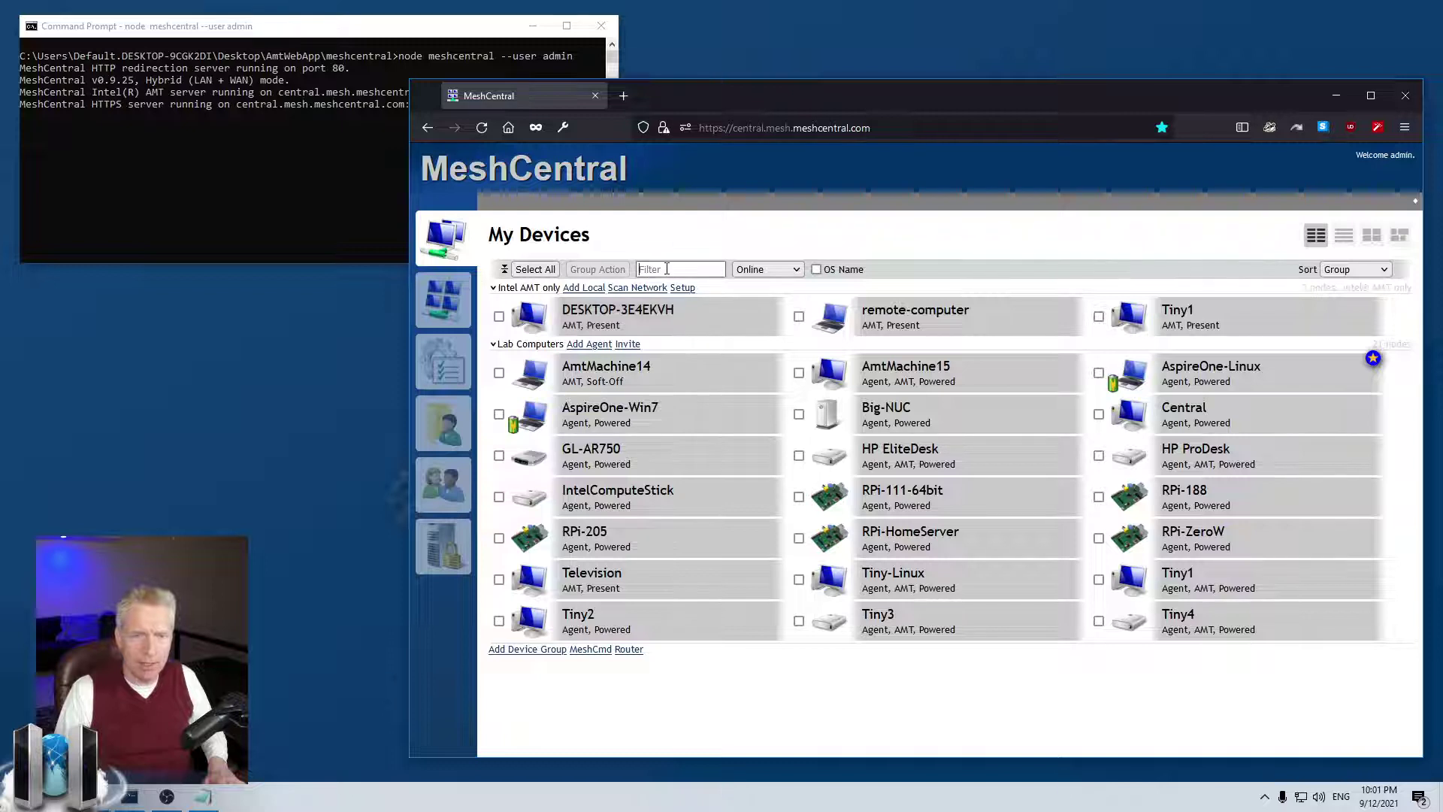
type("*")
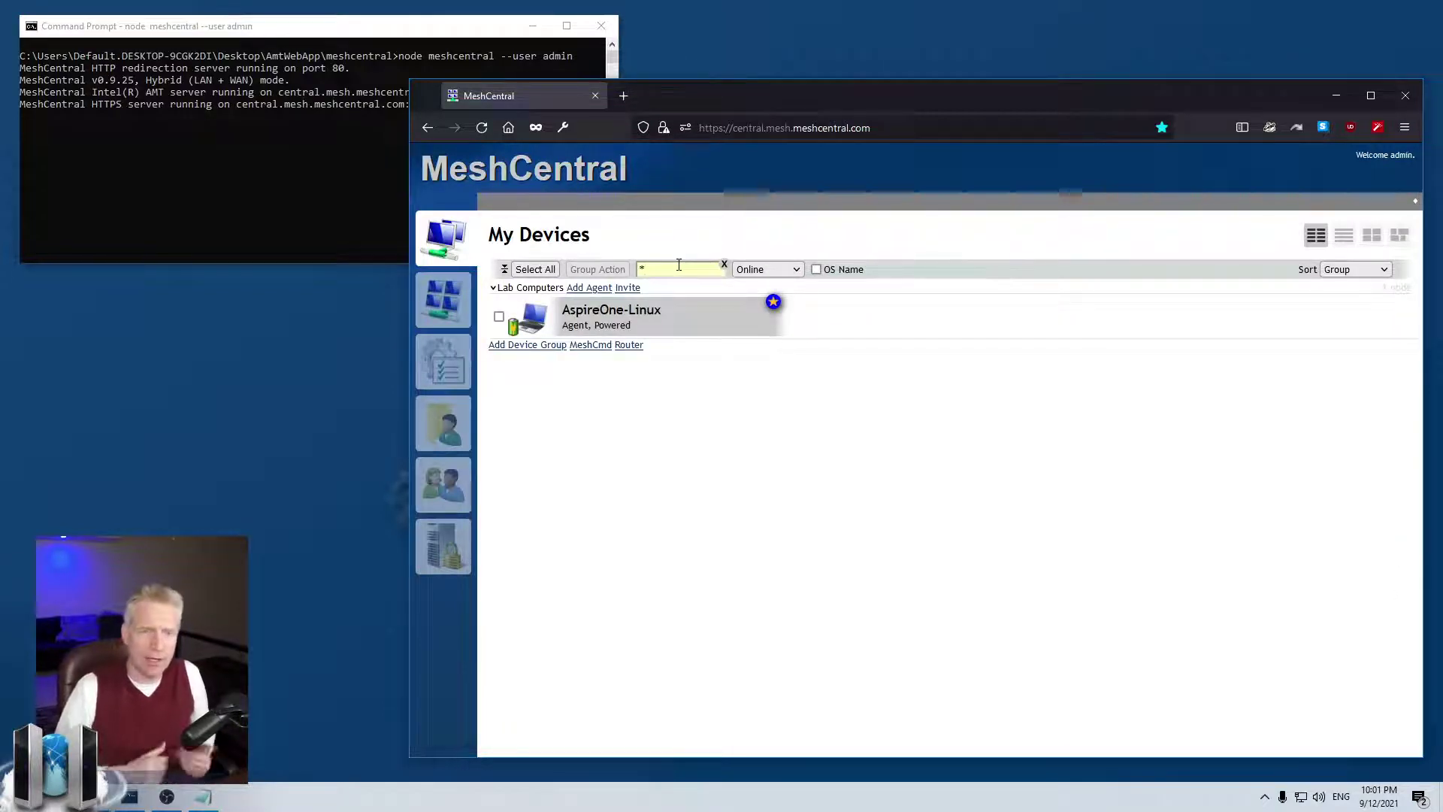
key("BackSpace")
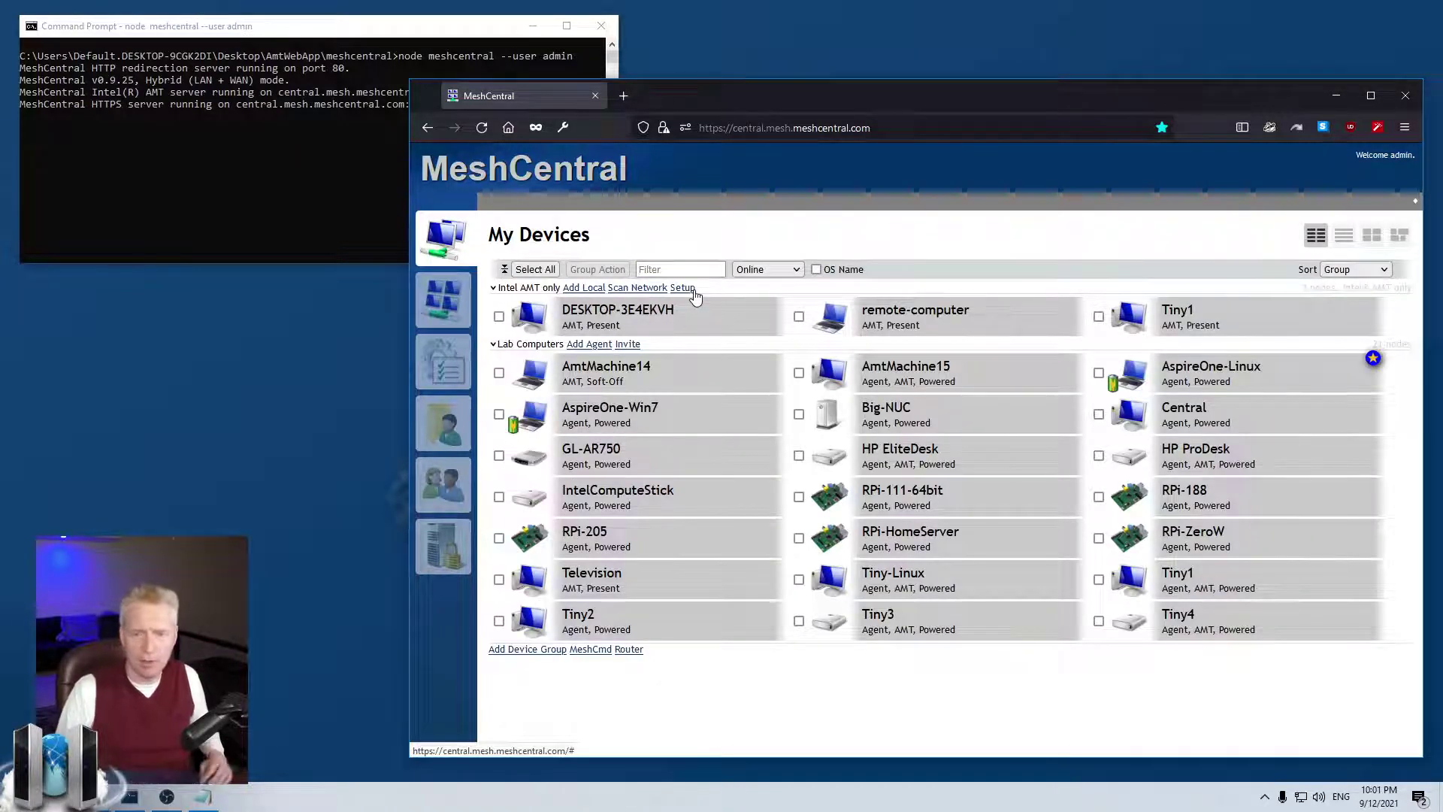
type("*")
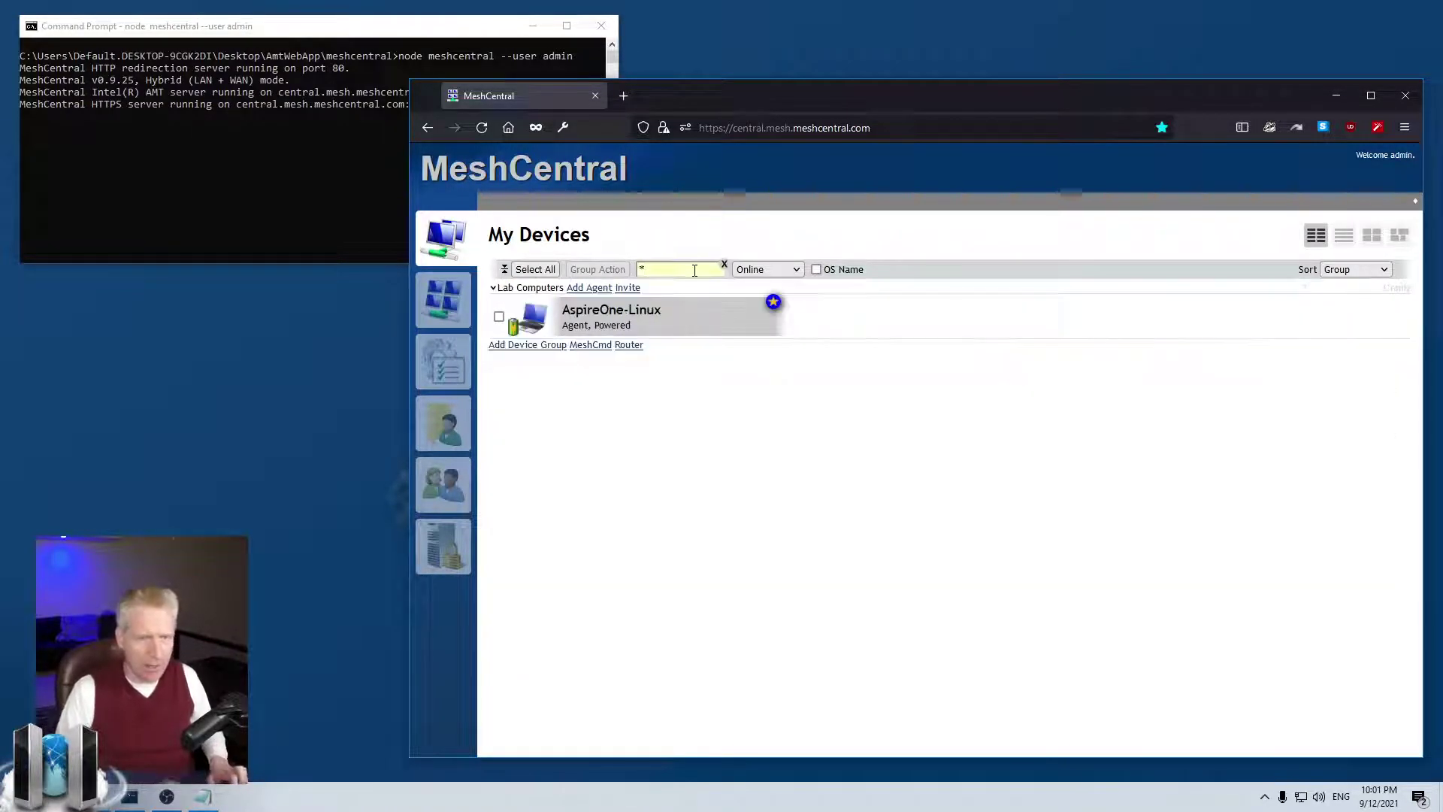
key("BackSpace")
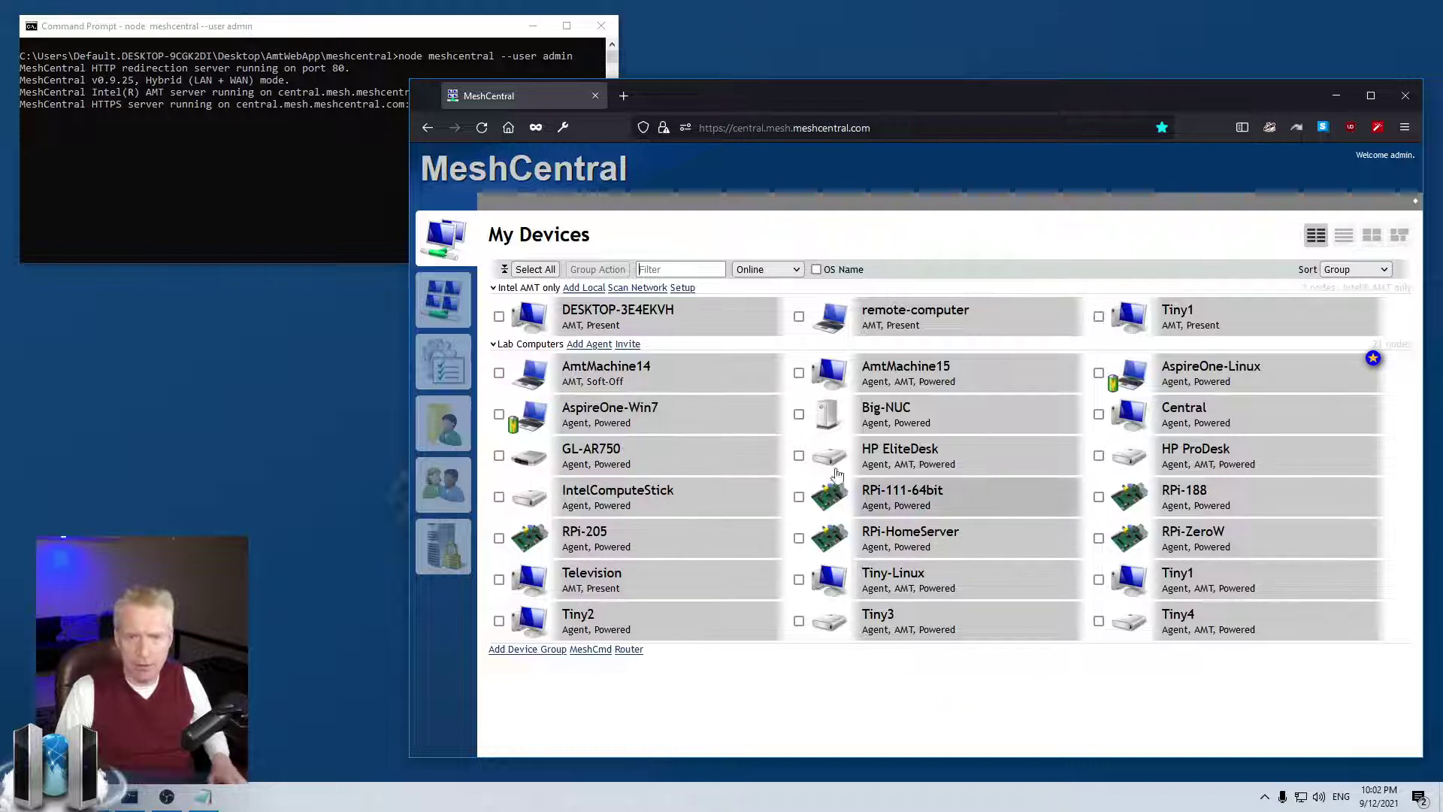
mouse_move(932, 384)
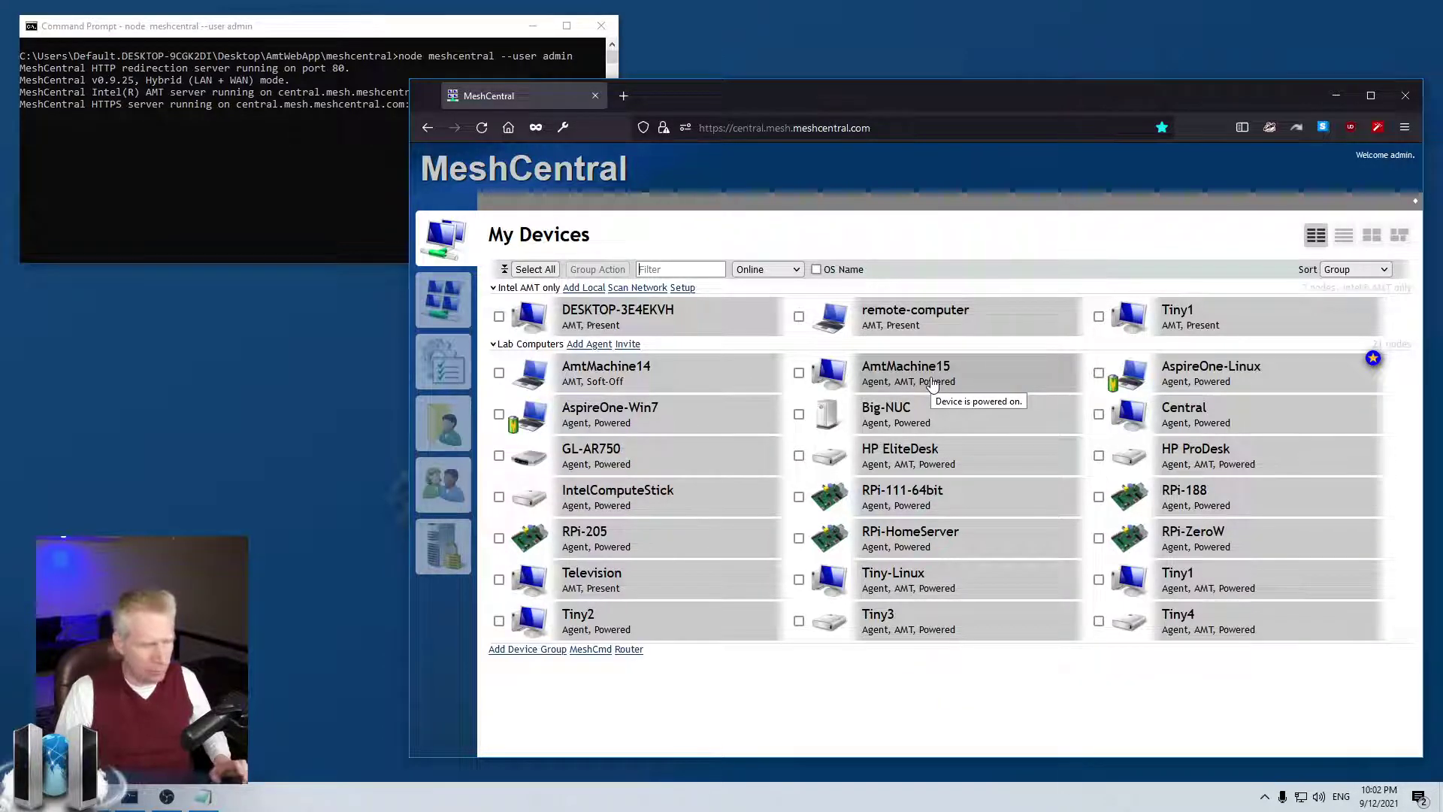
left_click(933, 384, "shift")
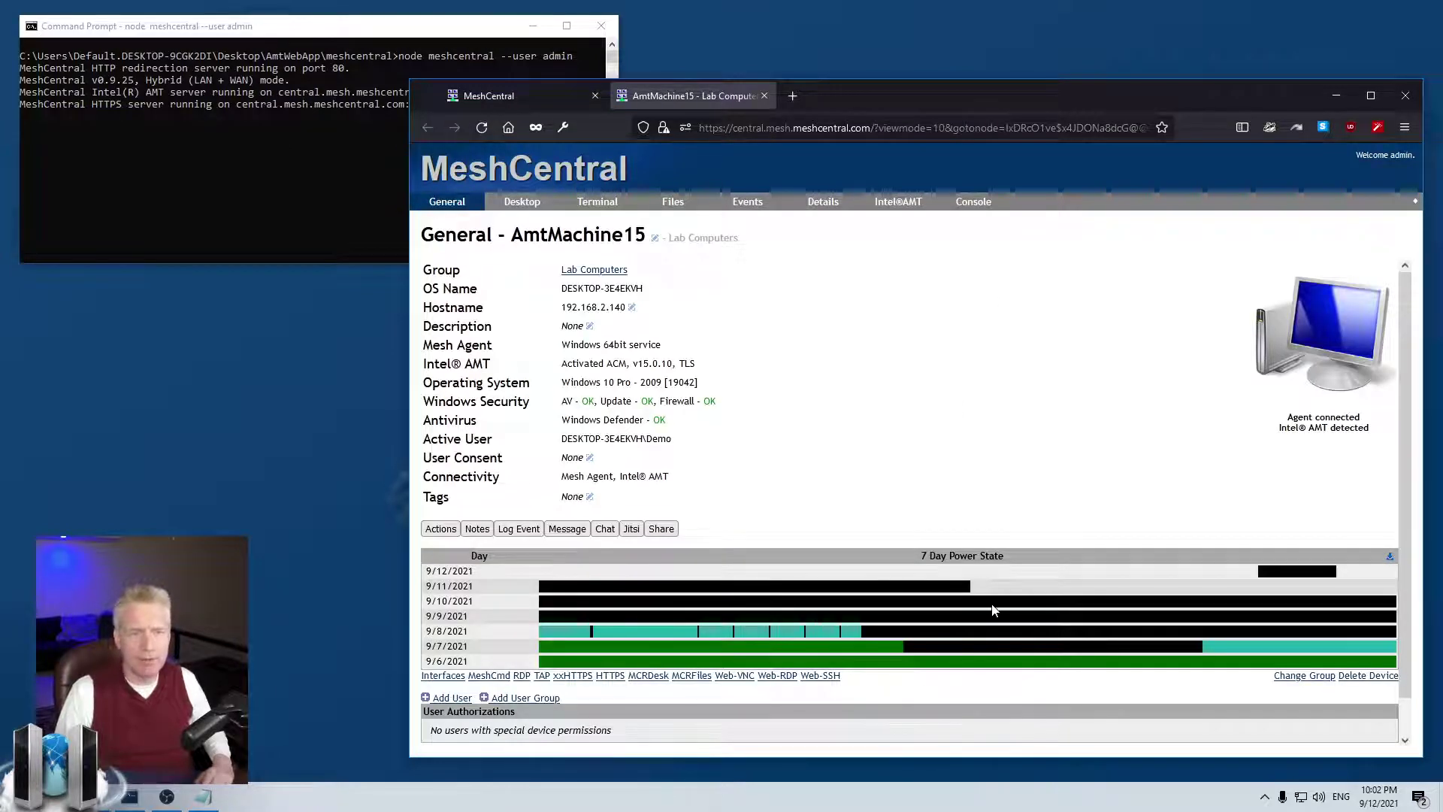
mouse_move(992, 609)
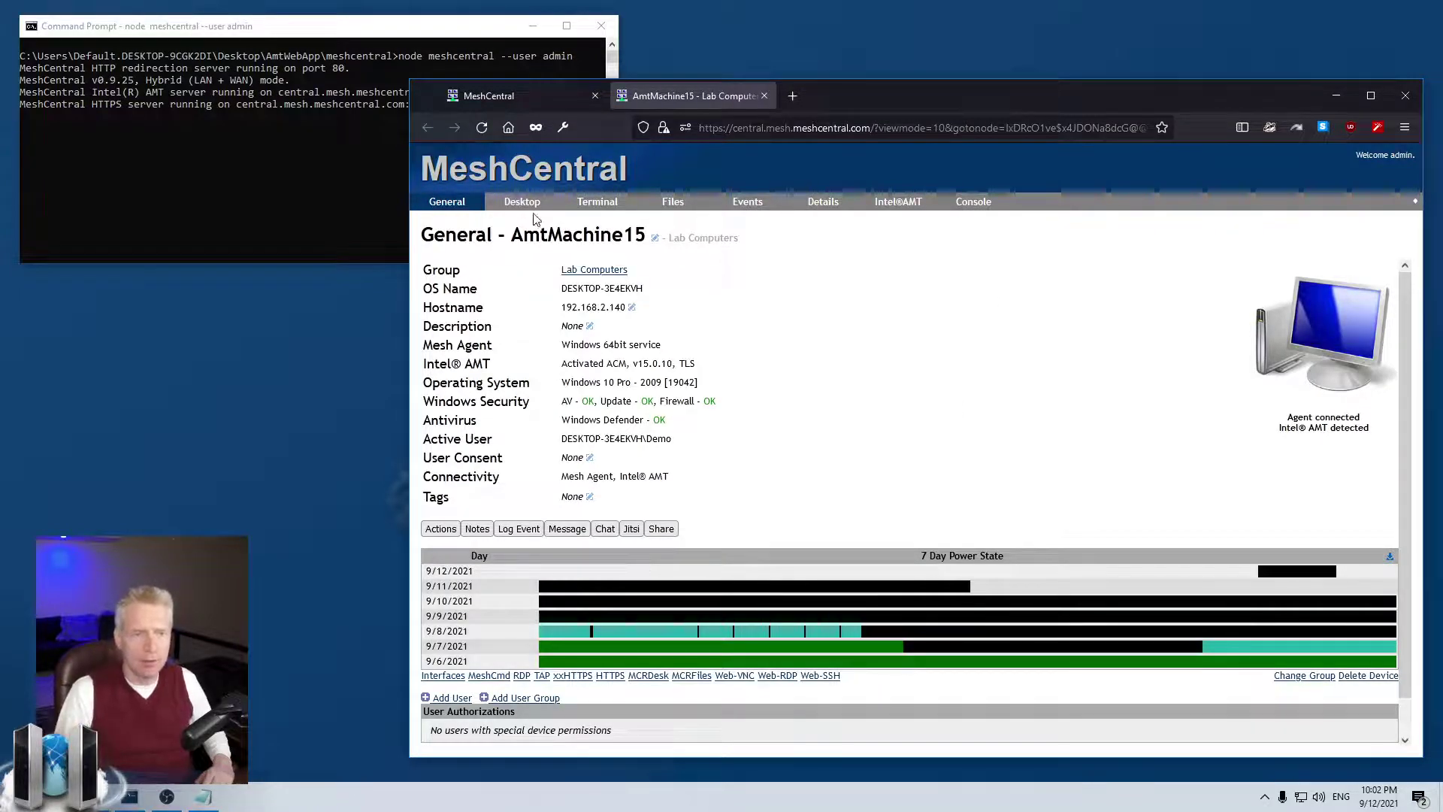
left_click(522, 202)
left_click(448, 271)
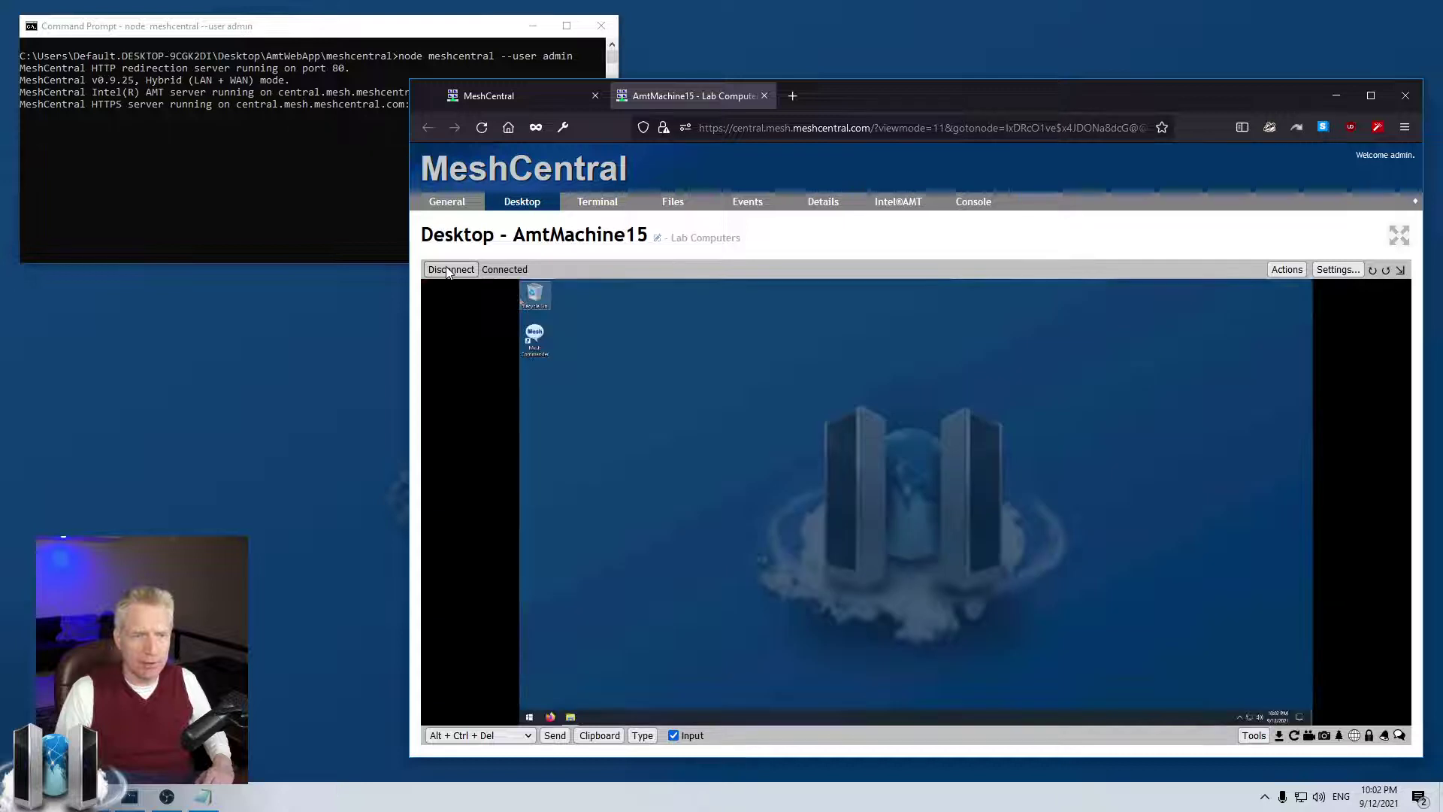
left_click(450, 270)
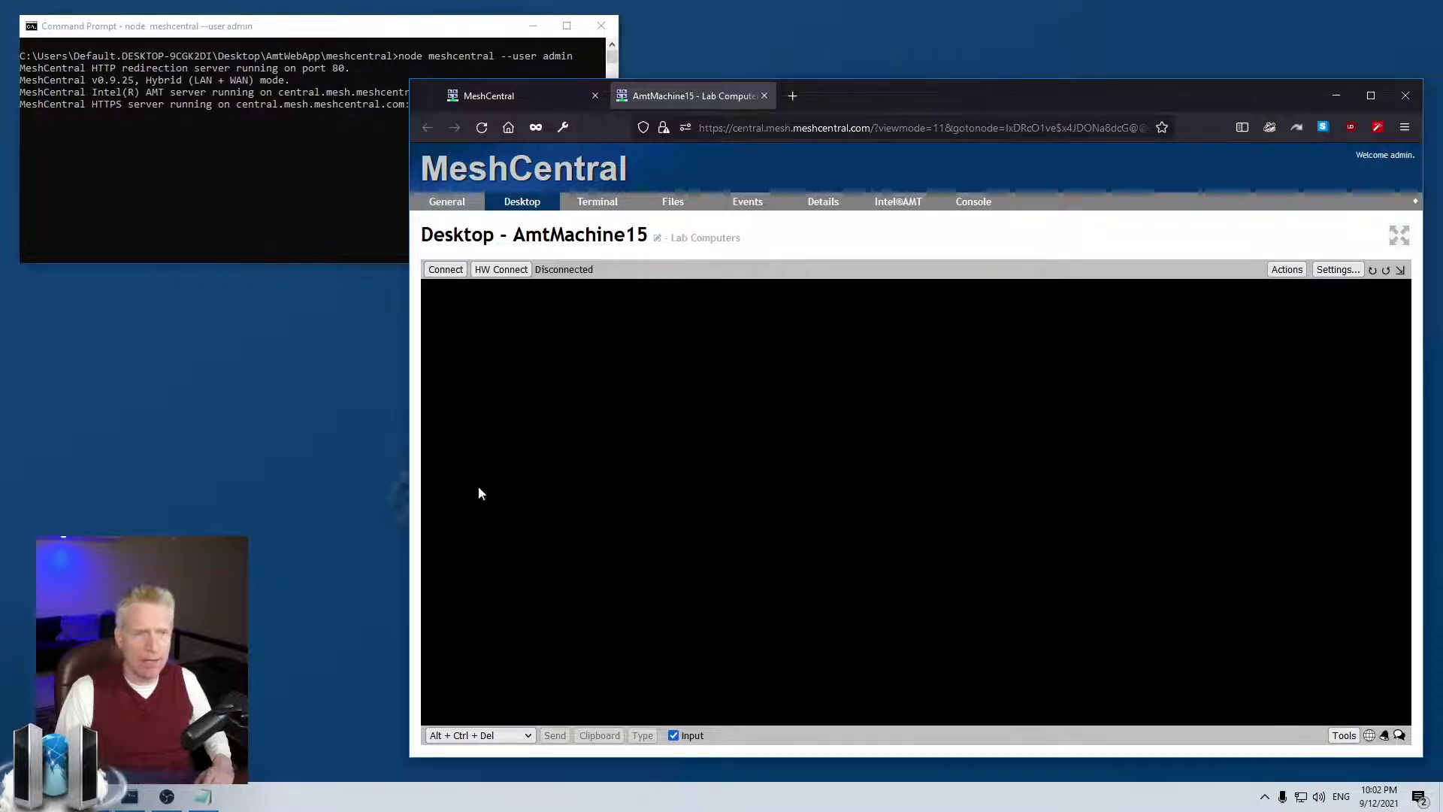
left_click(496, 96)
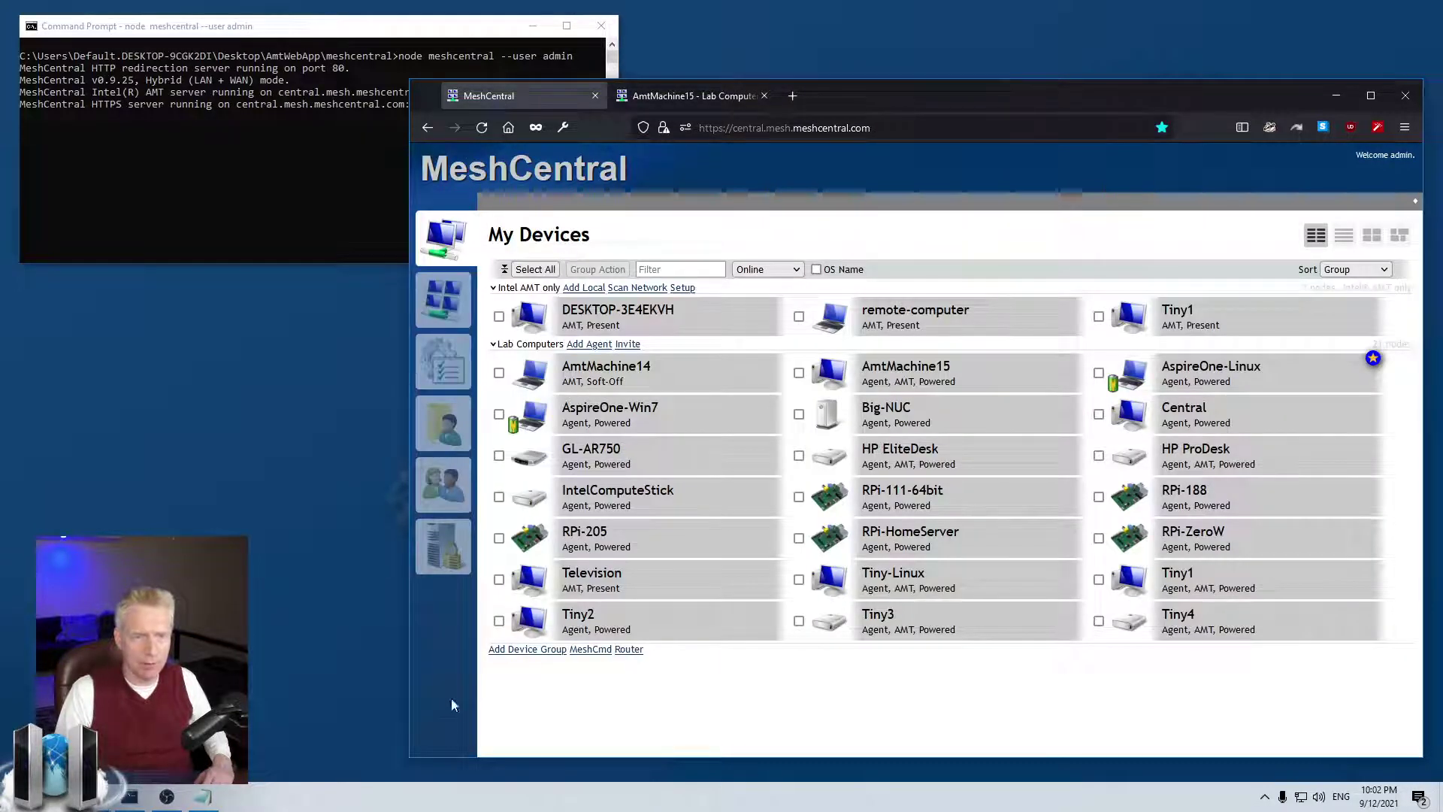
left_click(706, 99)
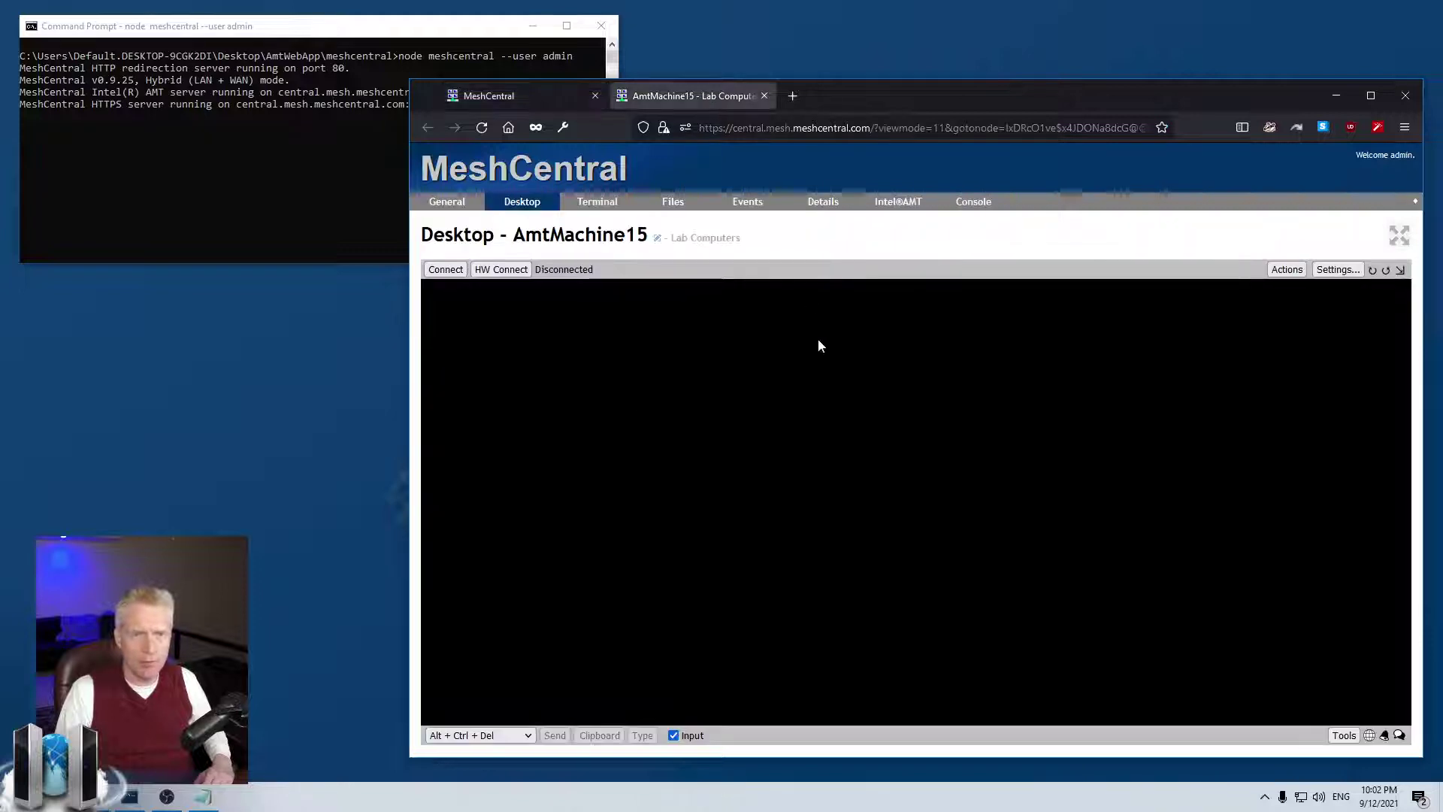
left_click(764, 95)
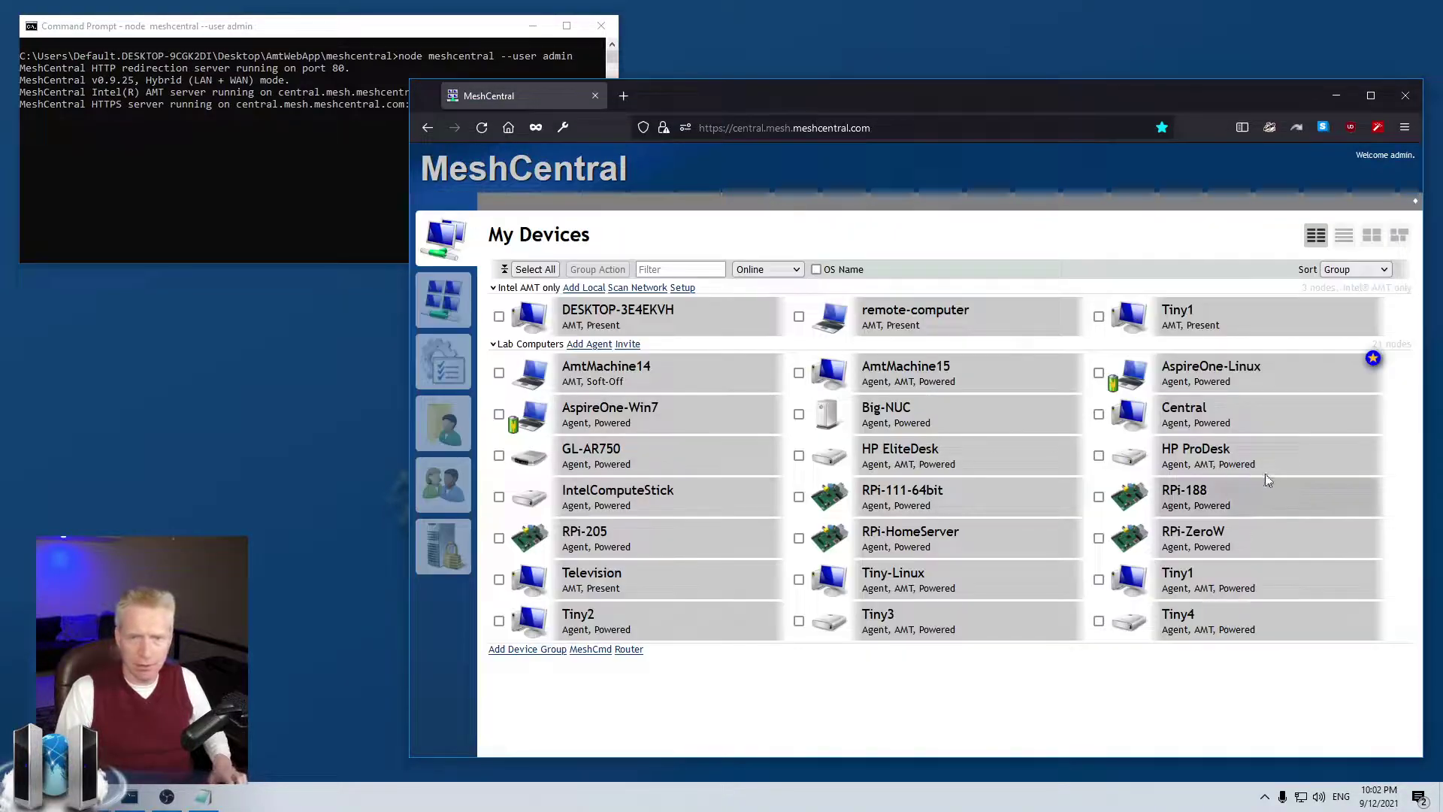
left_click(1246, 457)
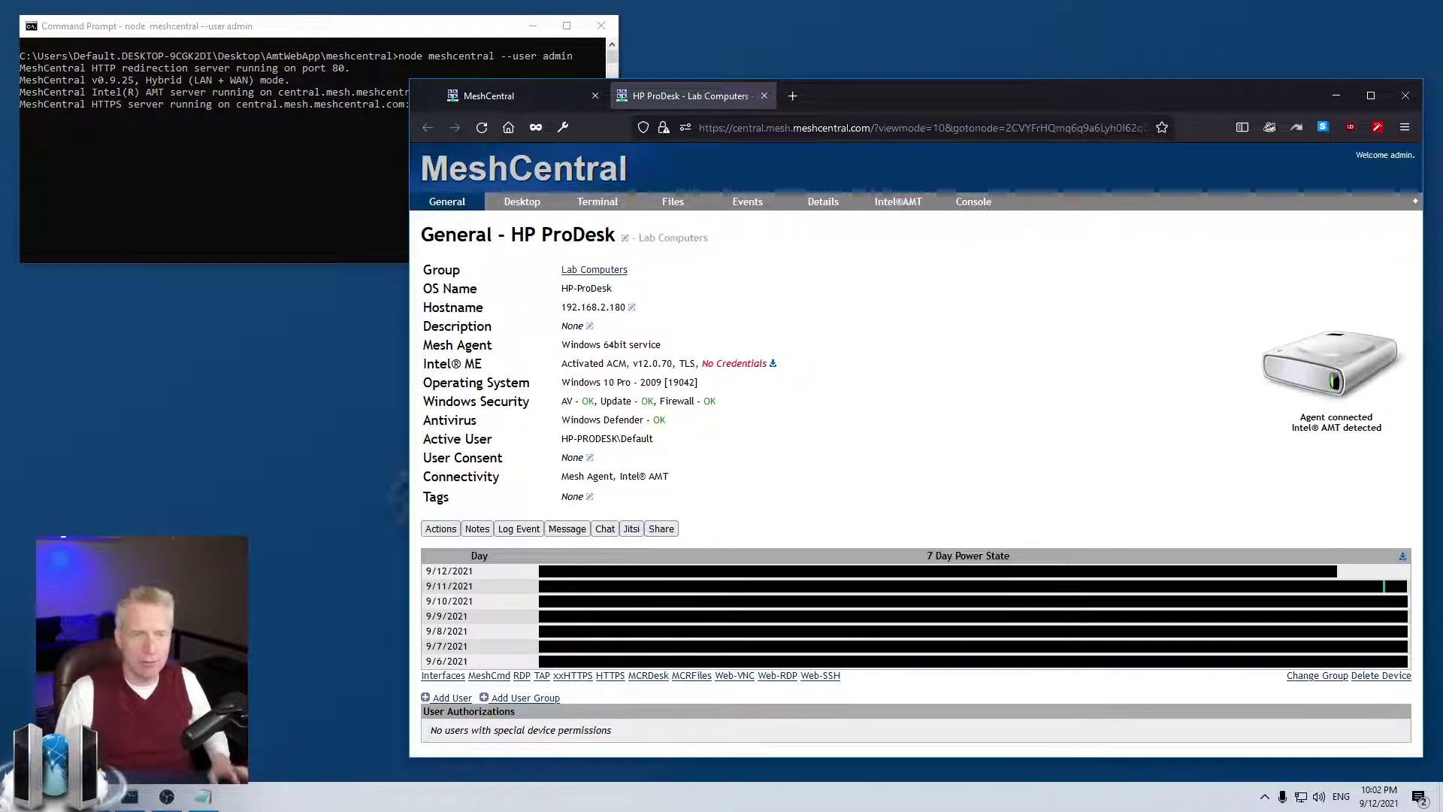
left_click(764, 96)
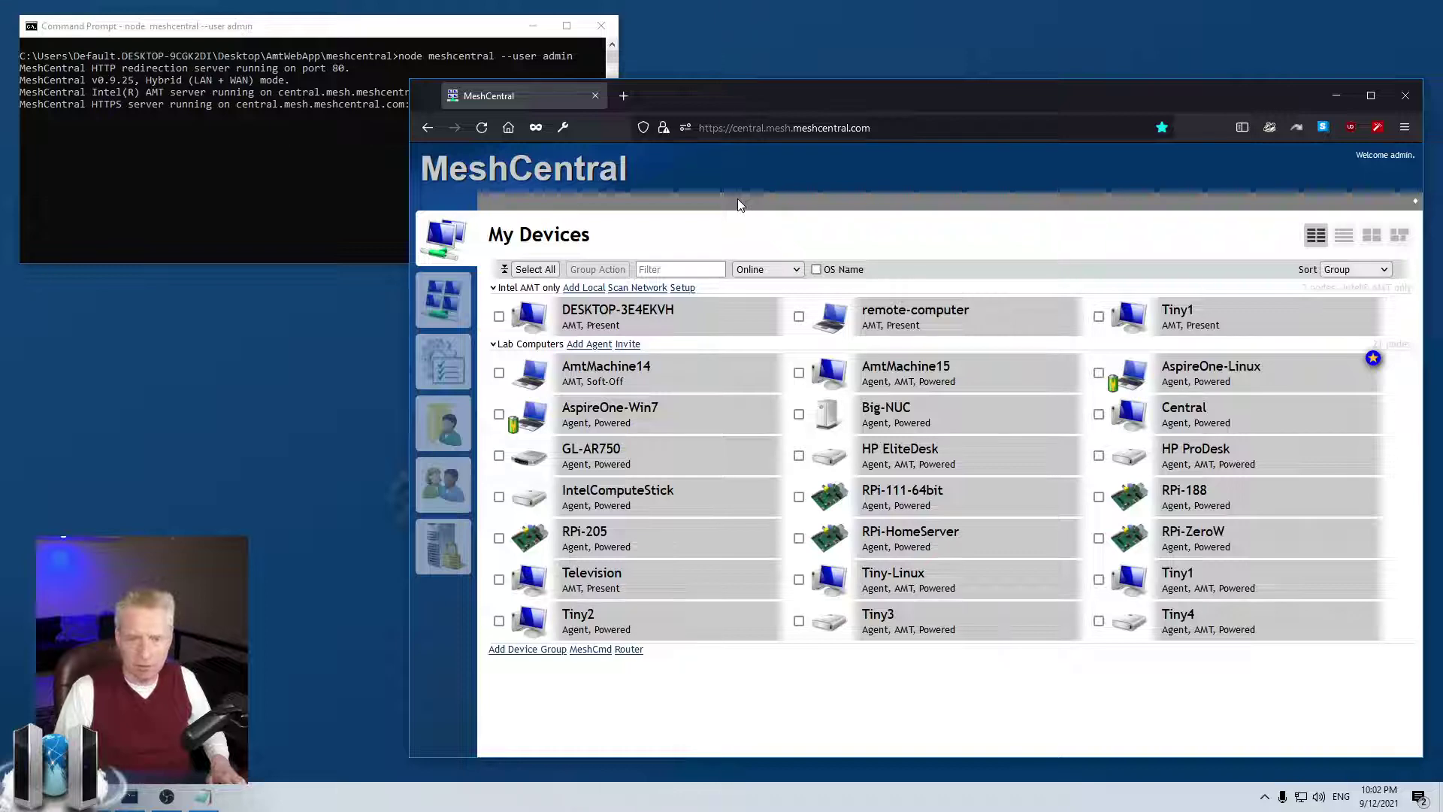
left_click(932, 374)
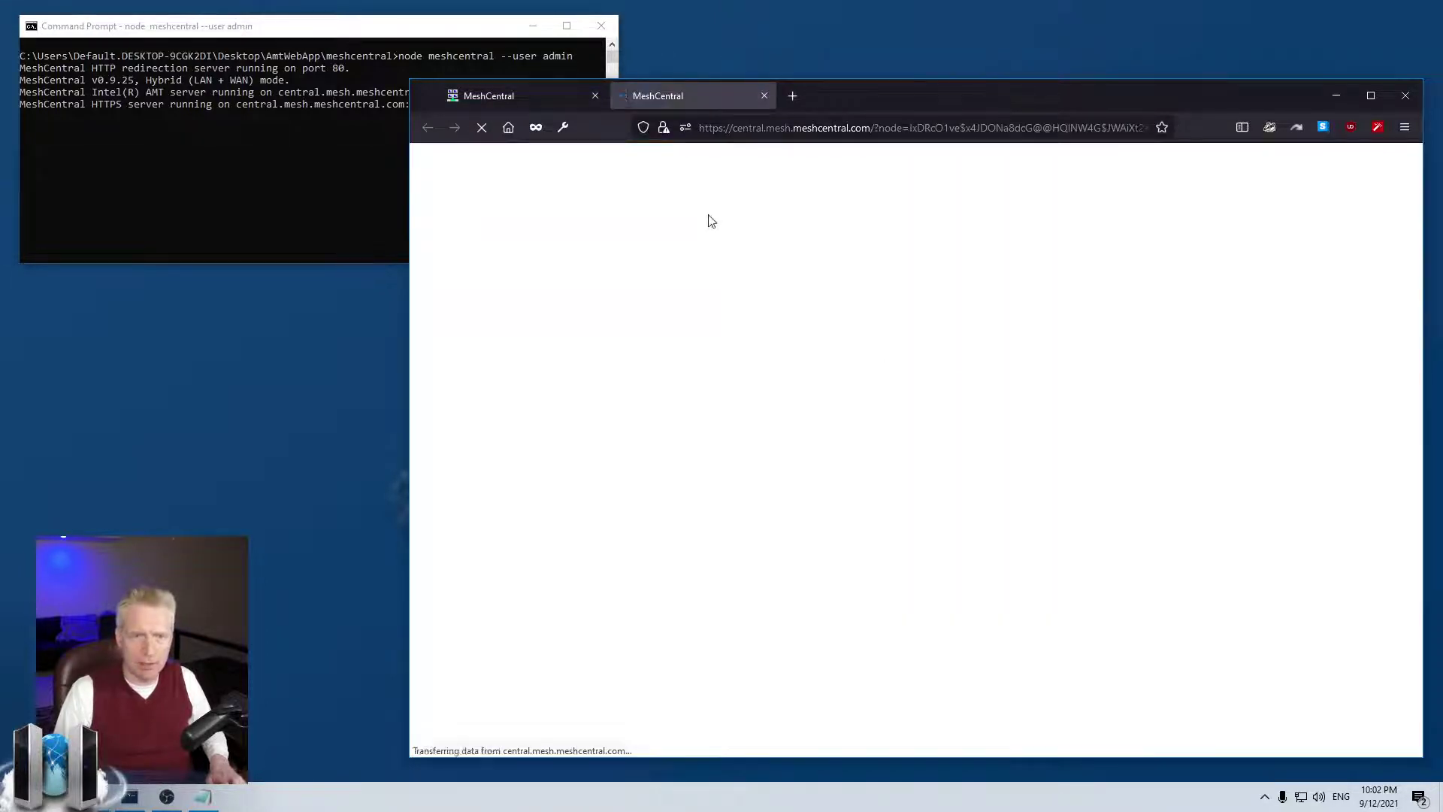
left_click(562, 100)
left_click(1221, 415)
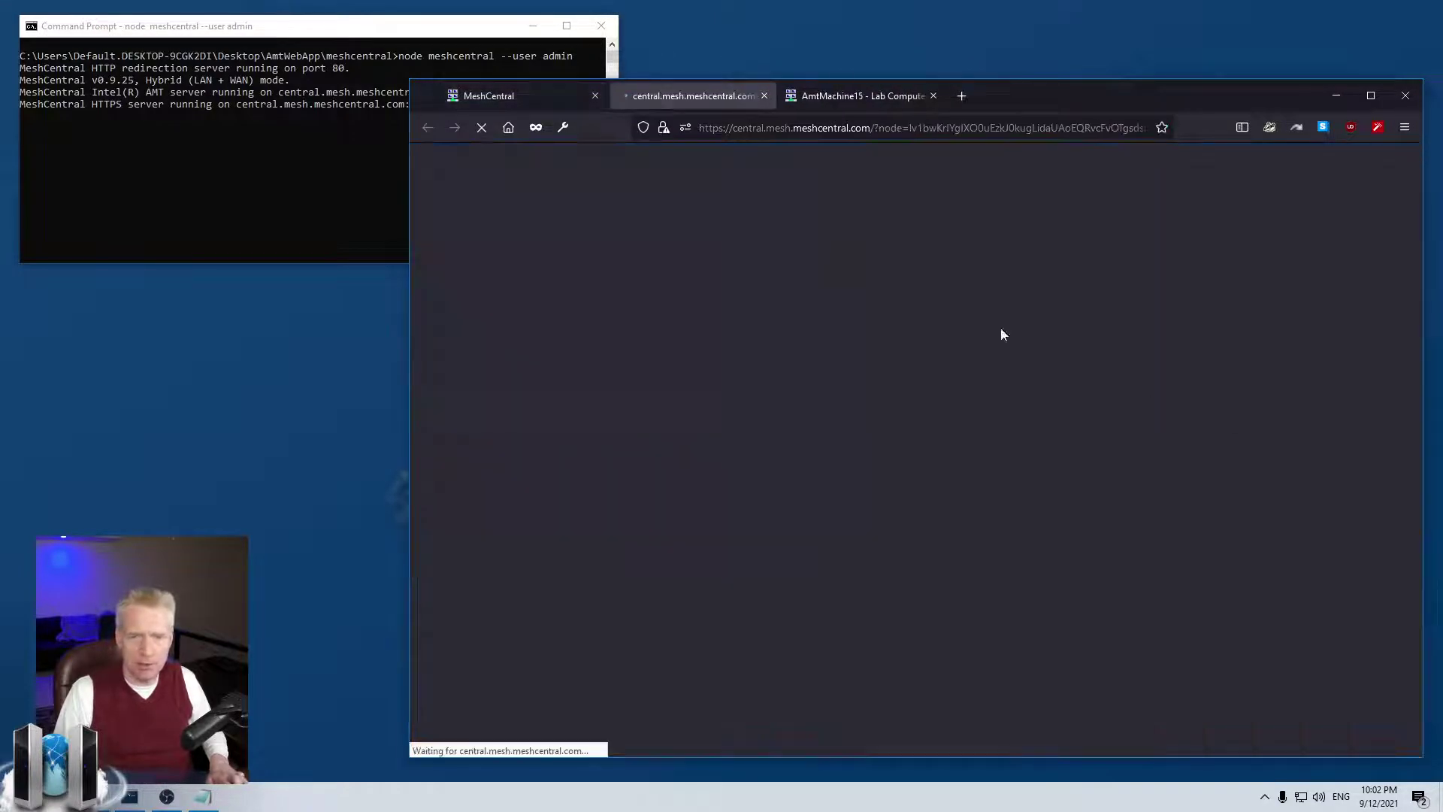
left_click(535, 203)
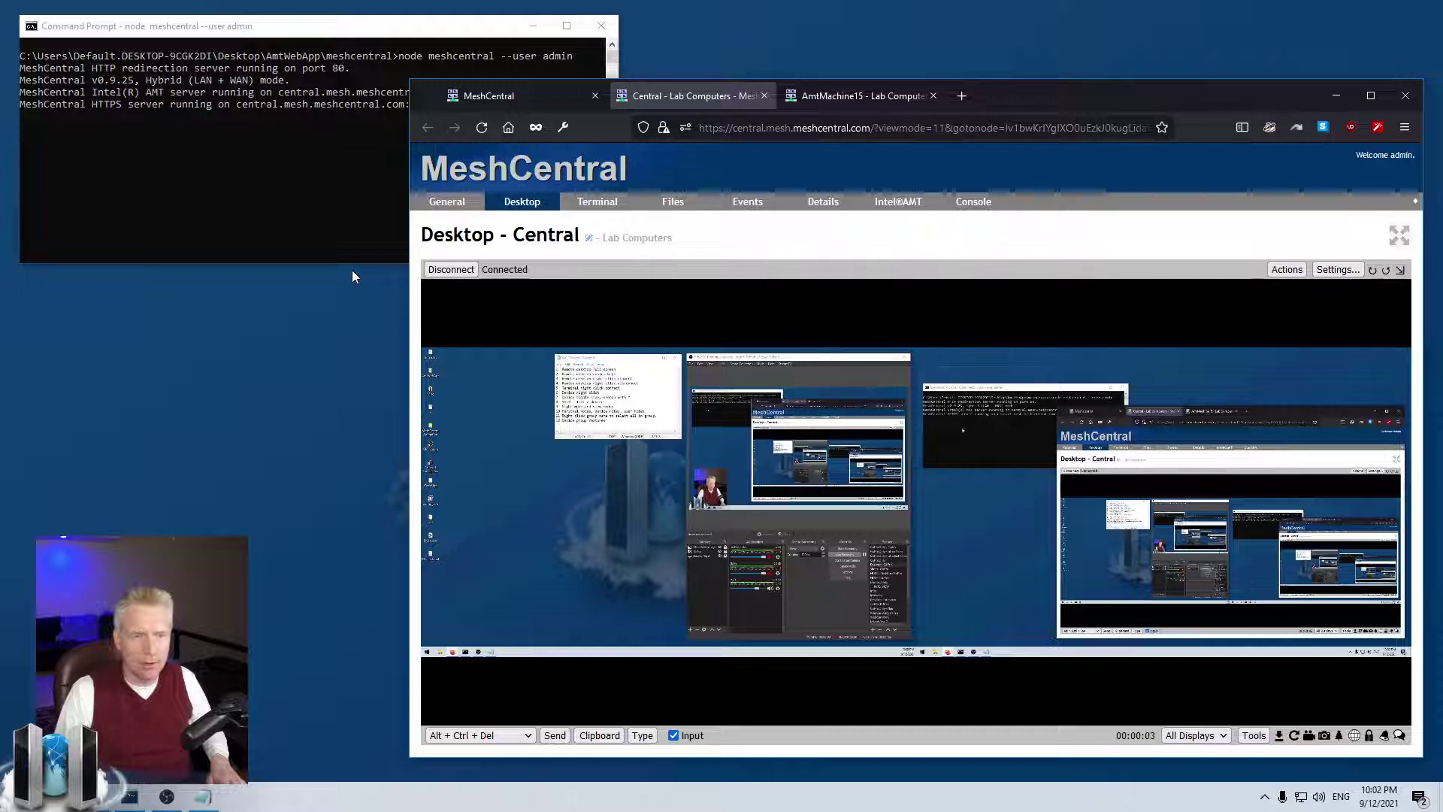
left_click(451, 269)
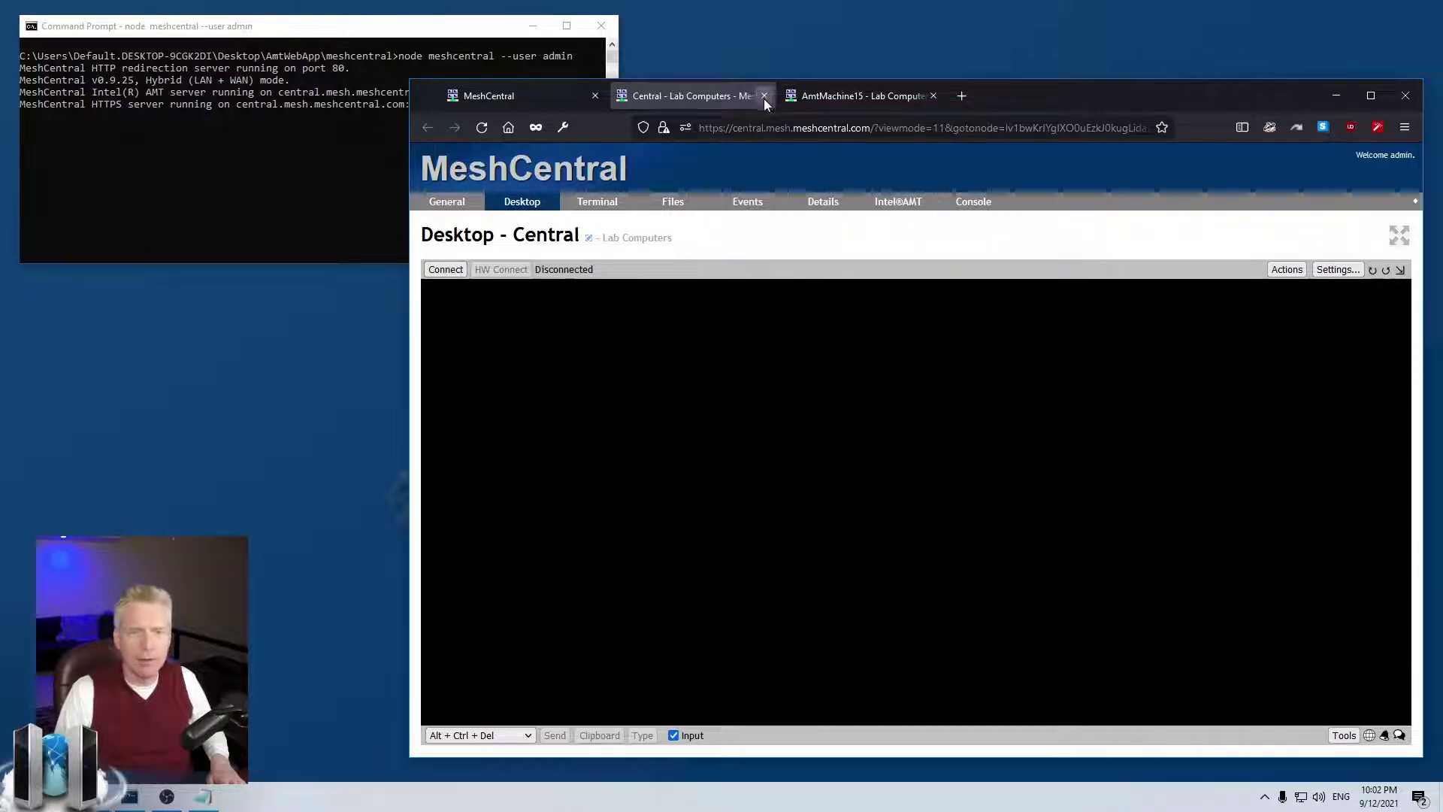
left_click(763, 96)
left_click(776, 96)
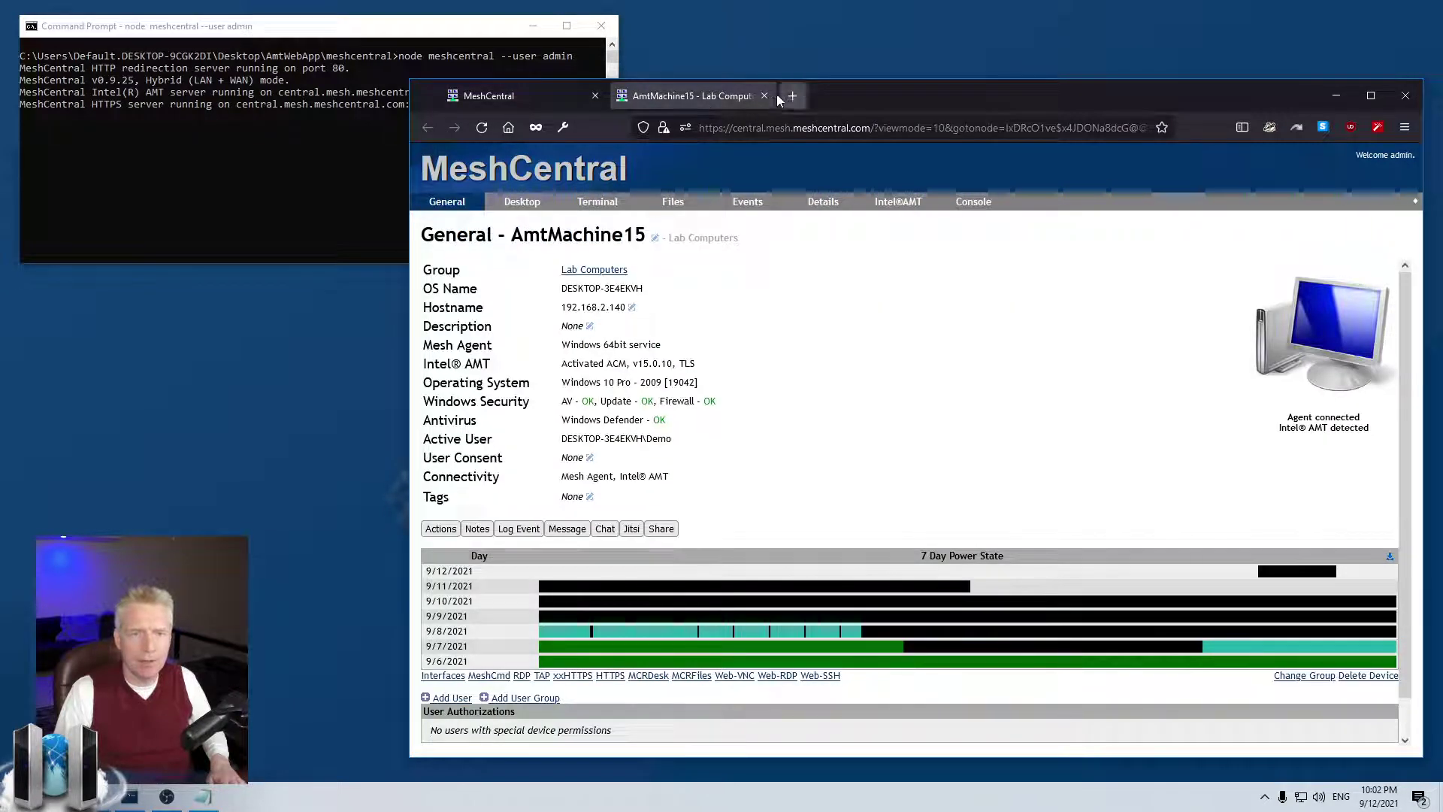
left_click(763, 95)
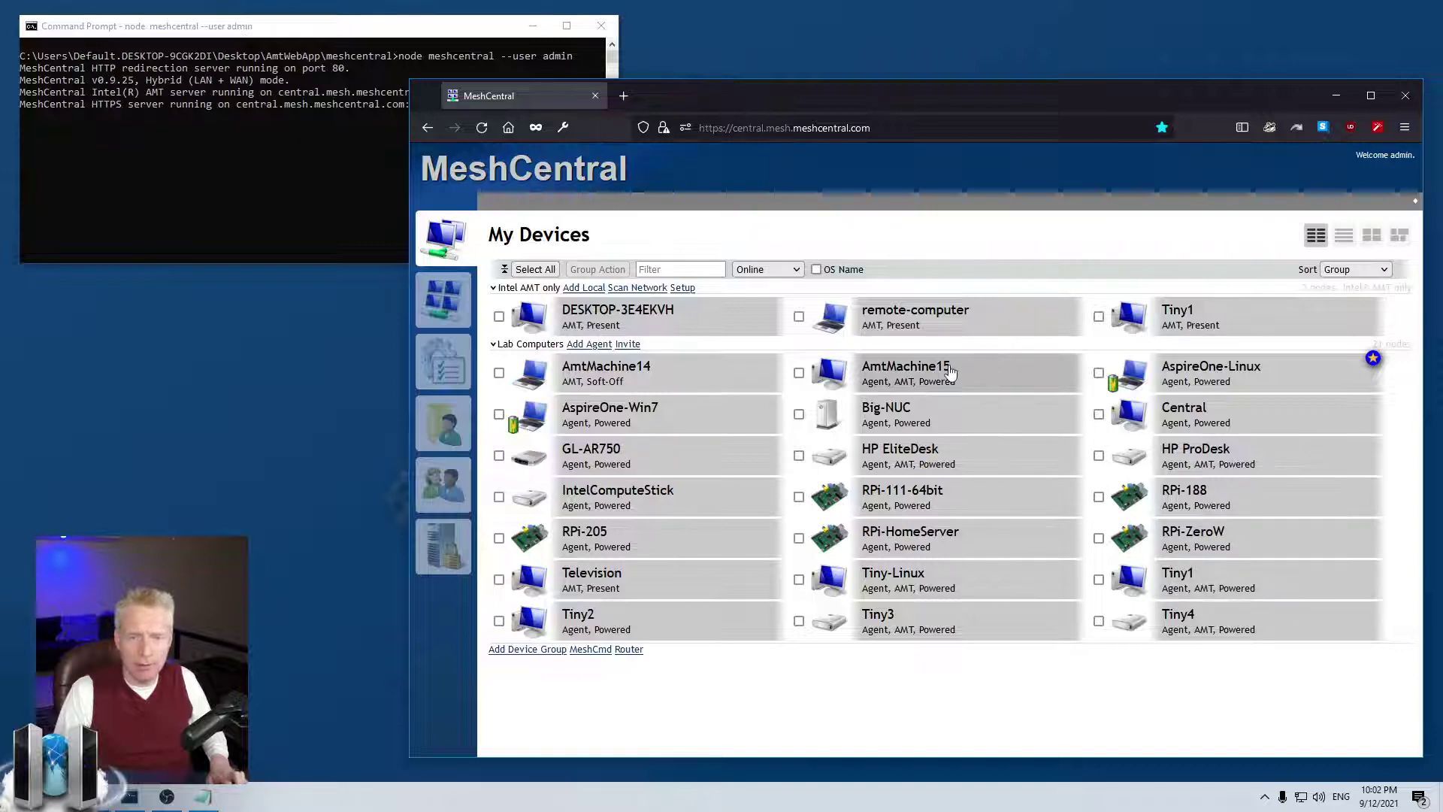
right_click(821, 359)
left_click(880, 407)
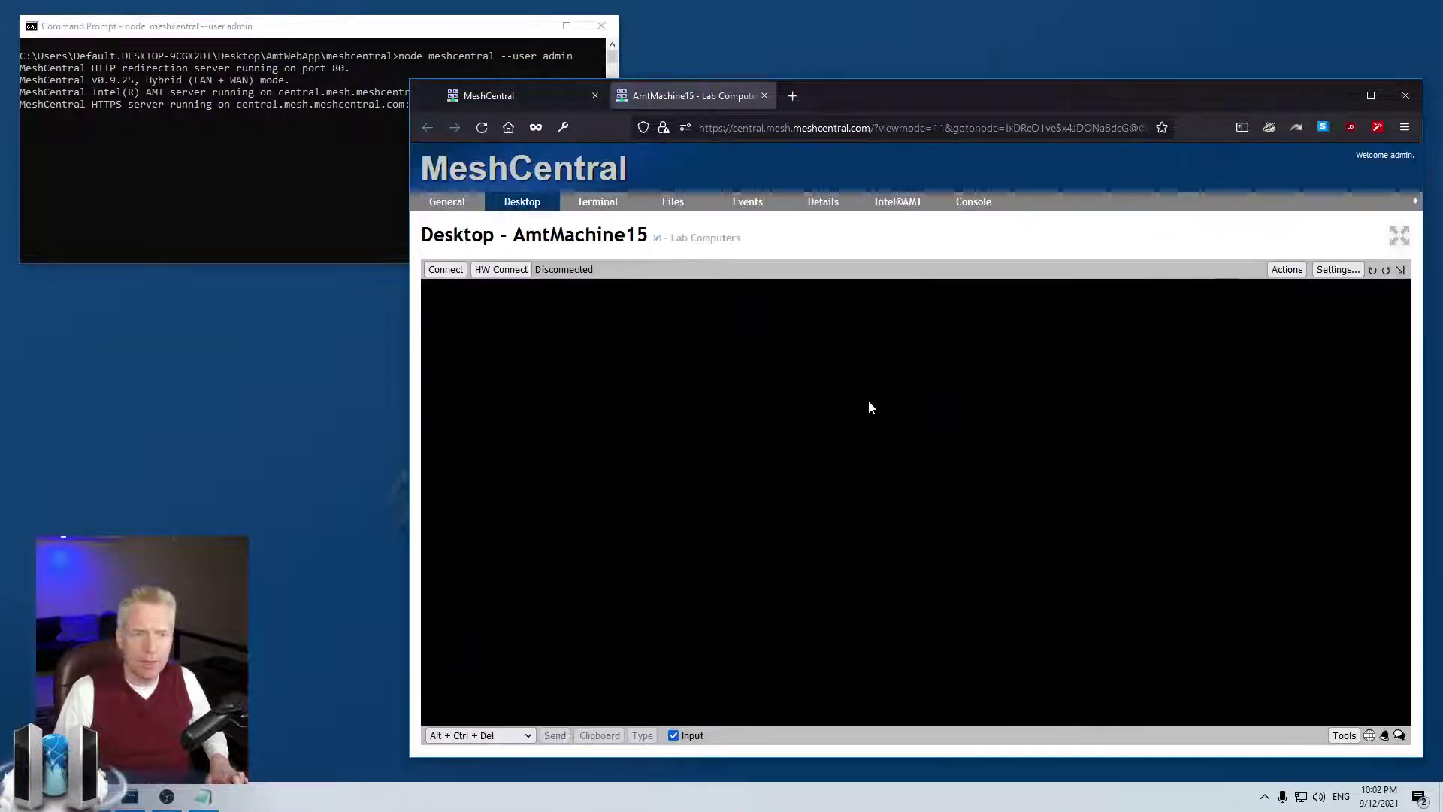
left_click(445, 269)
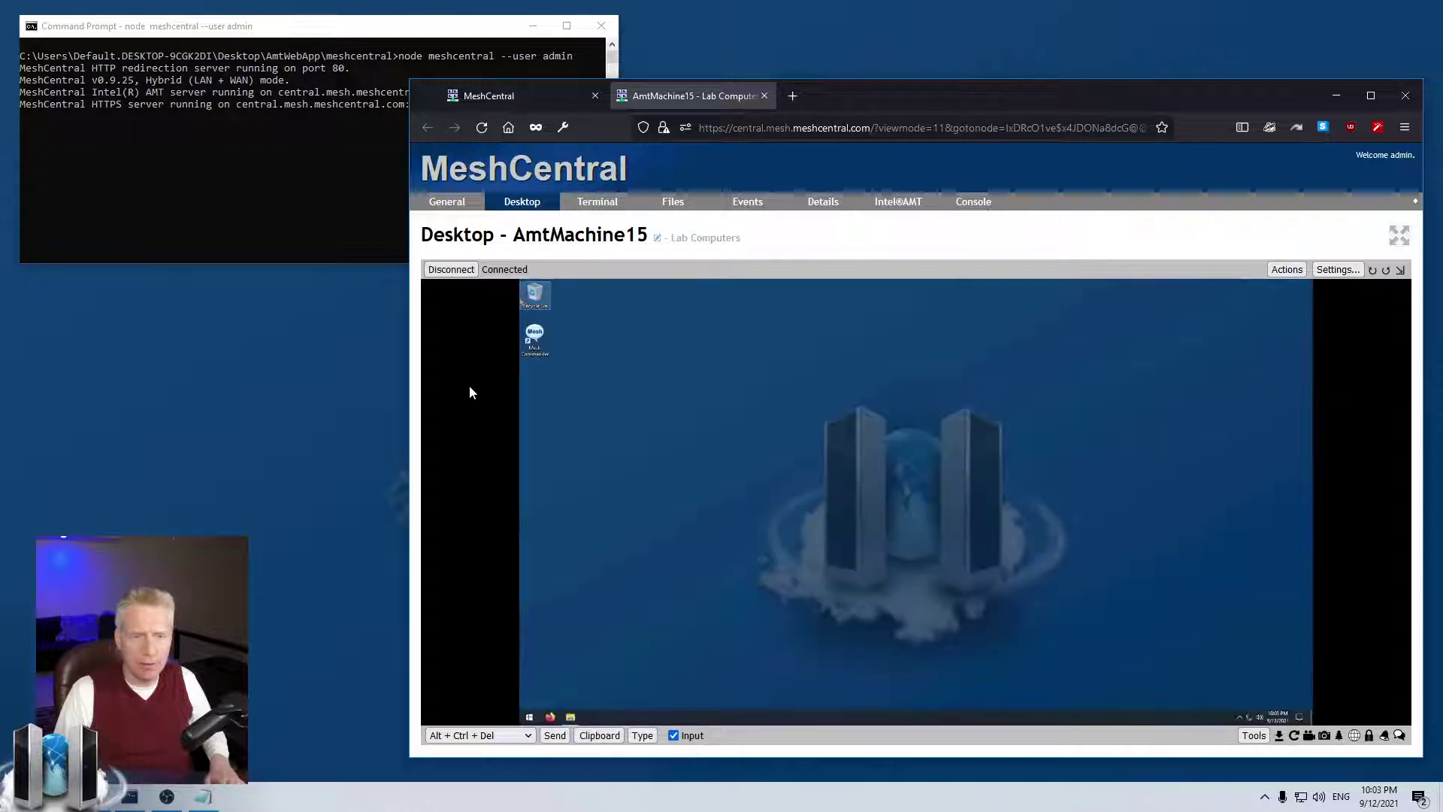
left_click(451, 269)
left_click(764, 95)
mouse_move(763, 92)
left_mouse_down()
mouse_move(735, 96)
mouse_move(767, 91)
left_mouse_up()
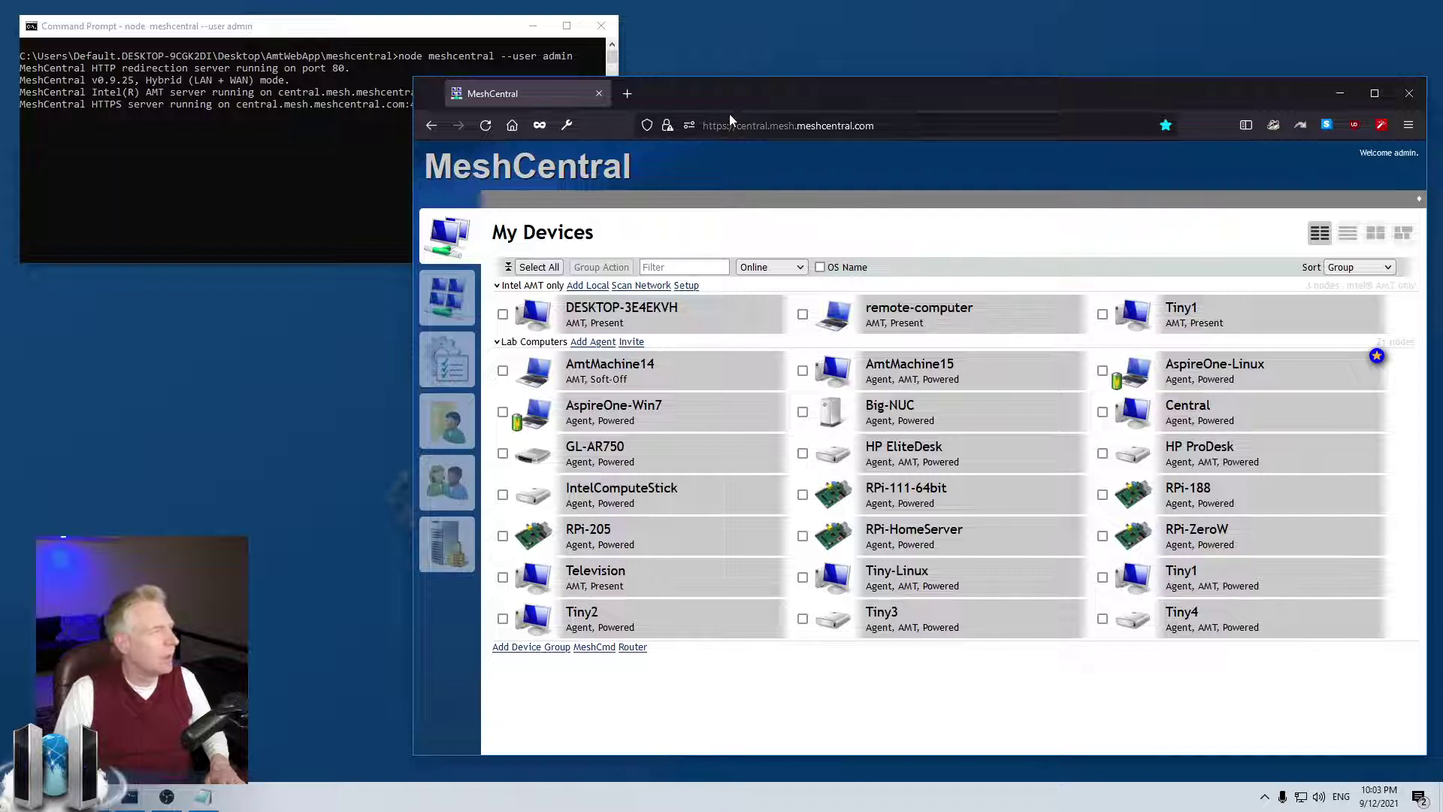
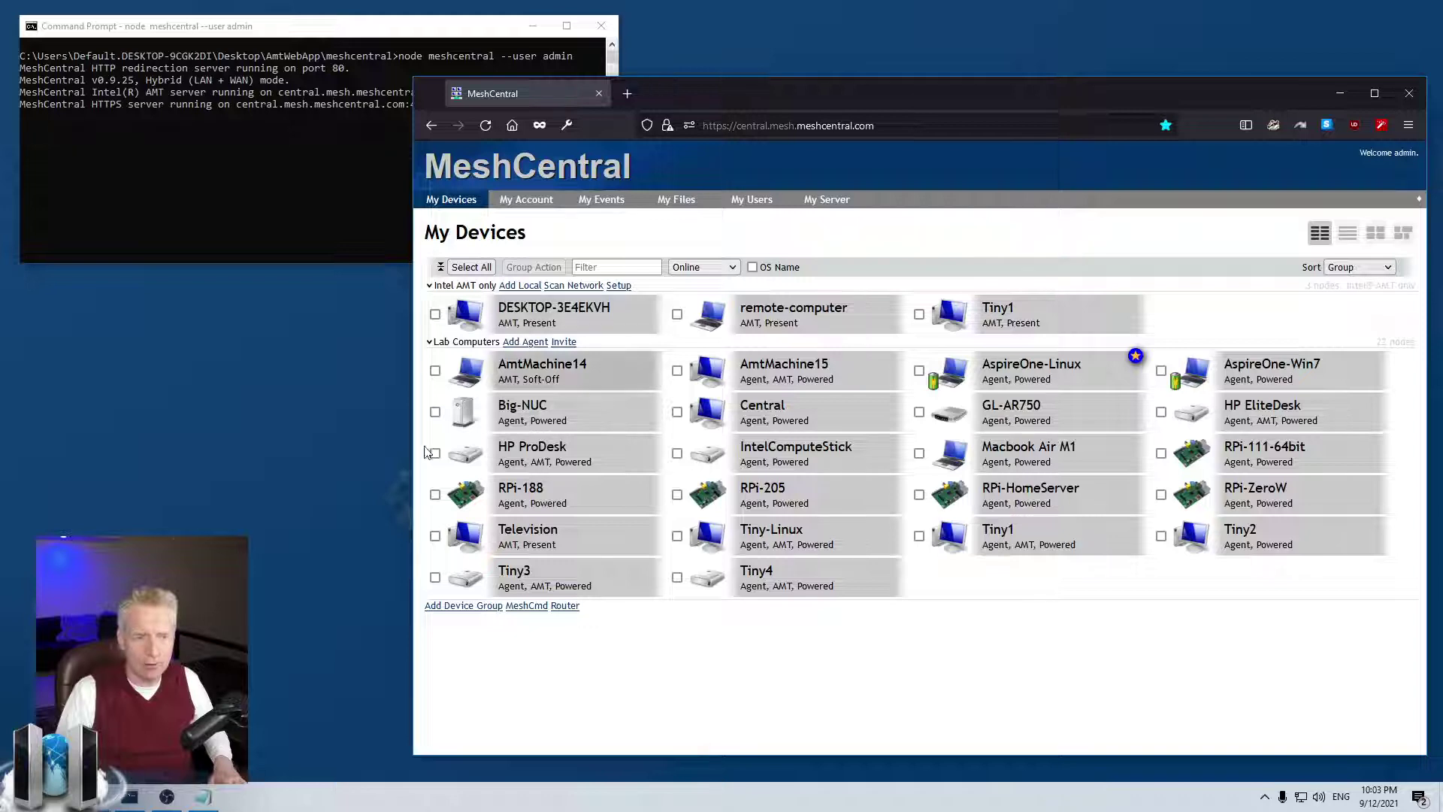
Look through the account, events and files pages, then return to the device list.
left_click(528, 201)
left_click(593, 200)
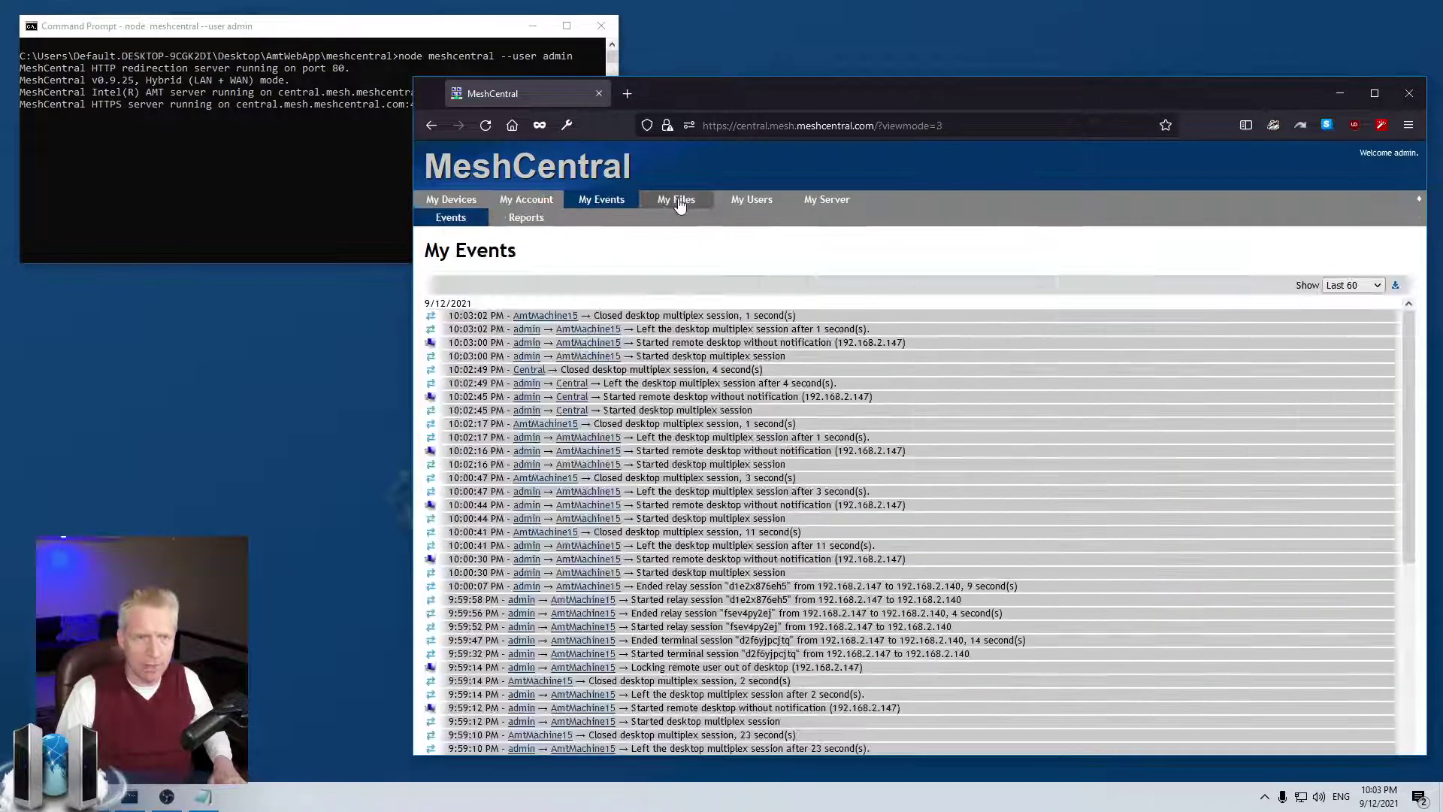
left_click(665, 203)
left_click(518, 202)
left_click(458, 203)
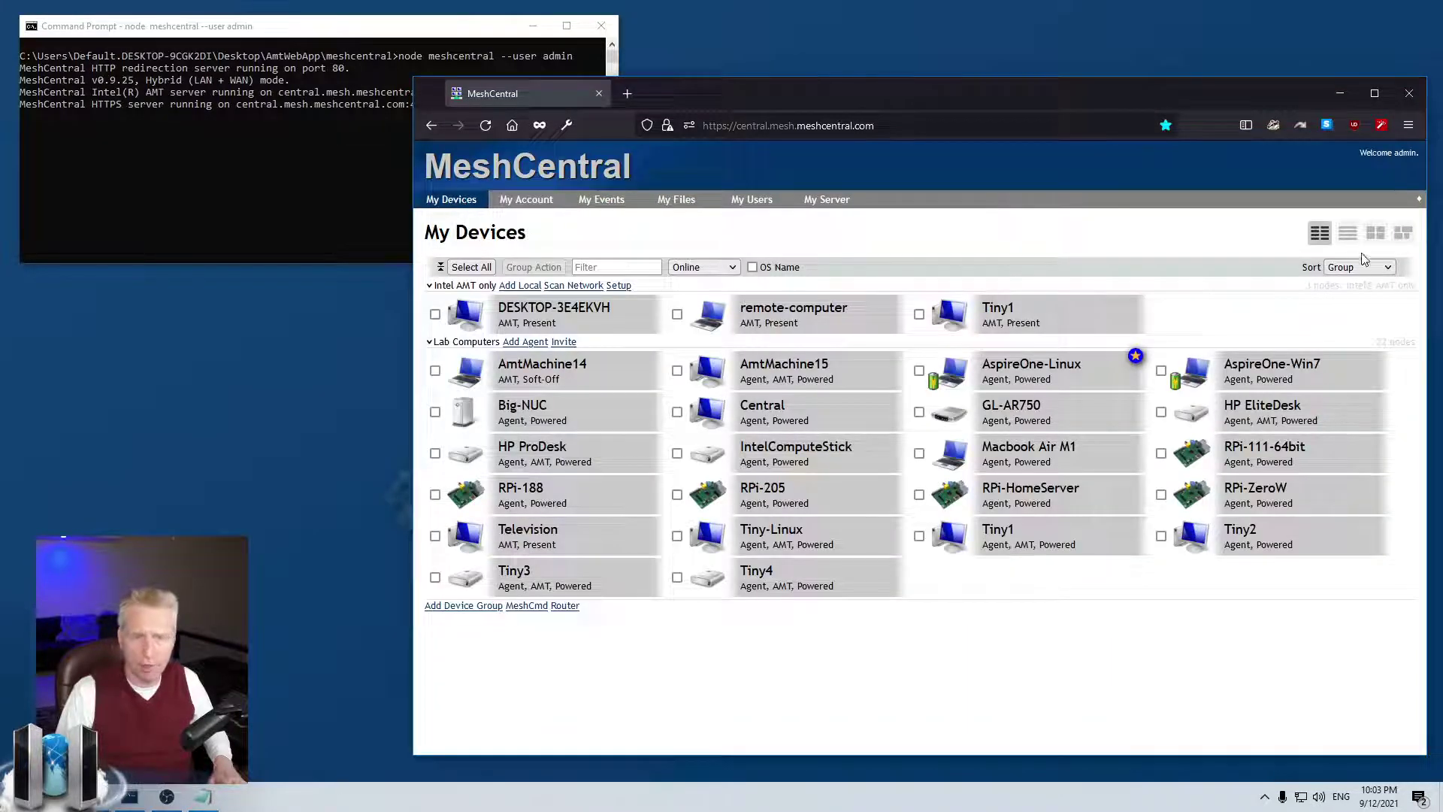
Try the narrow centred layout and toggle browser full screen on and off.
left_click(1418, 199)
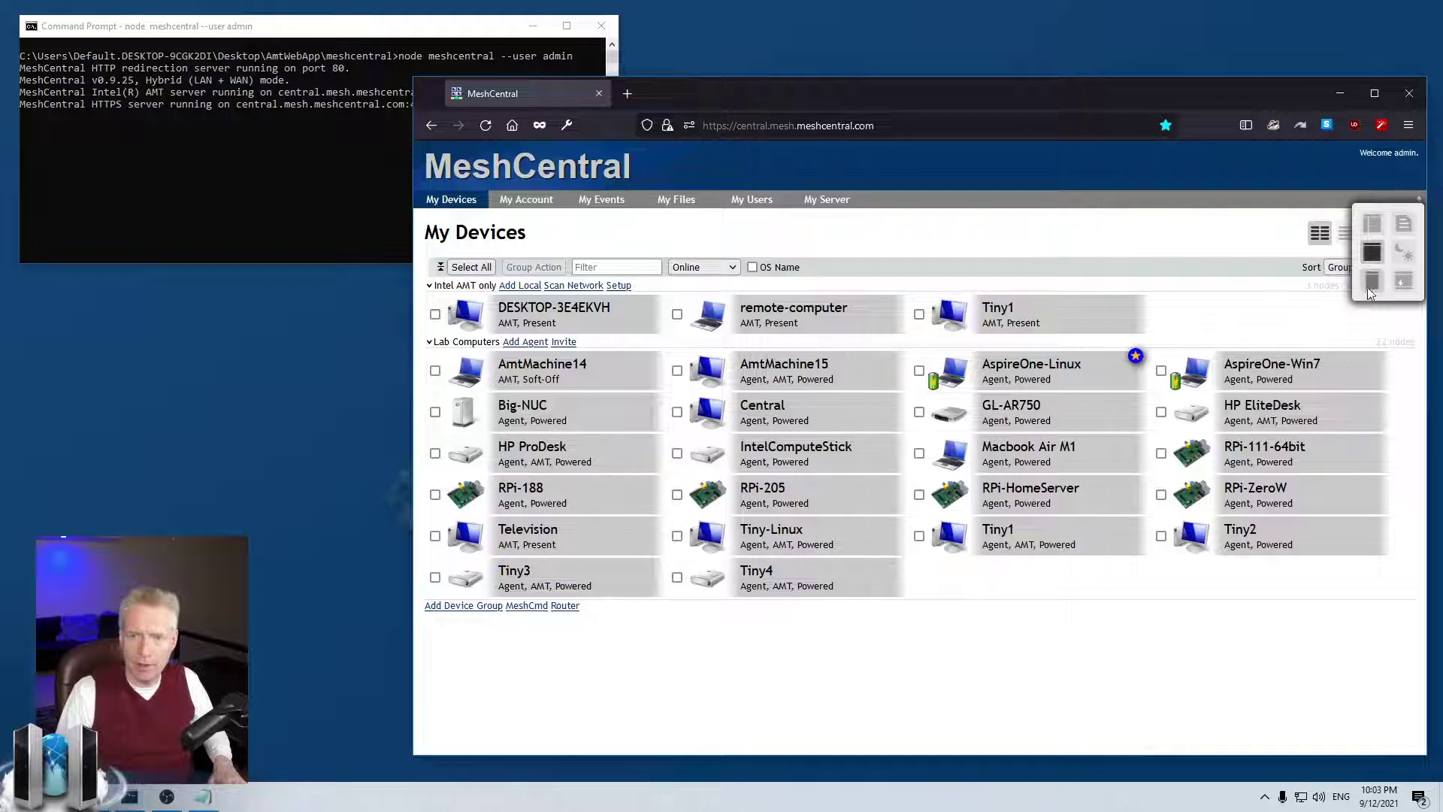
left_click(1370, 289)
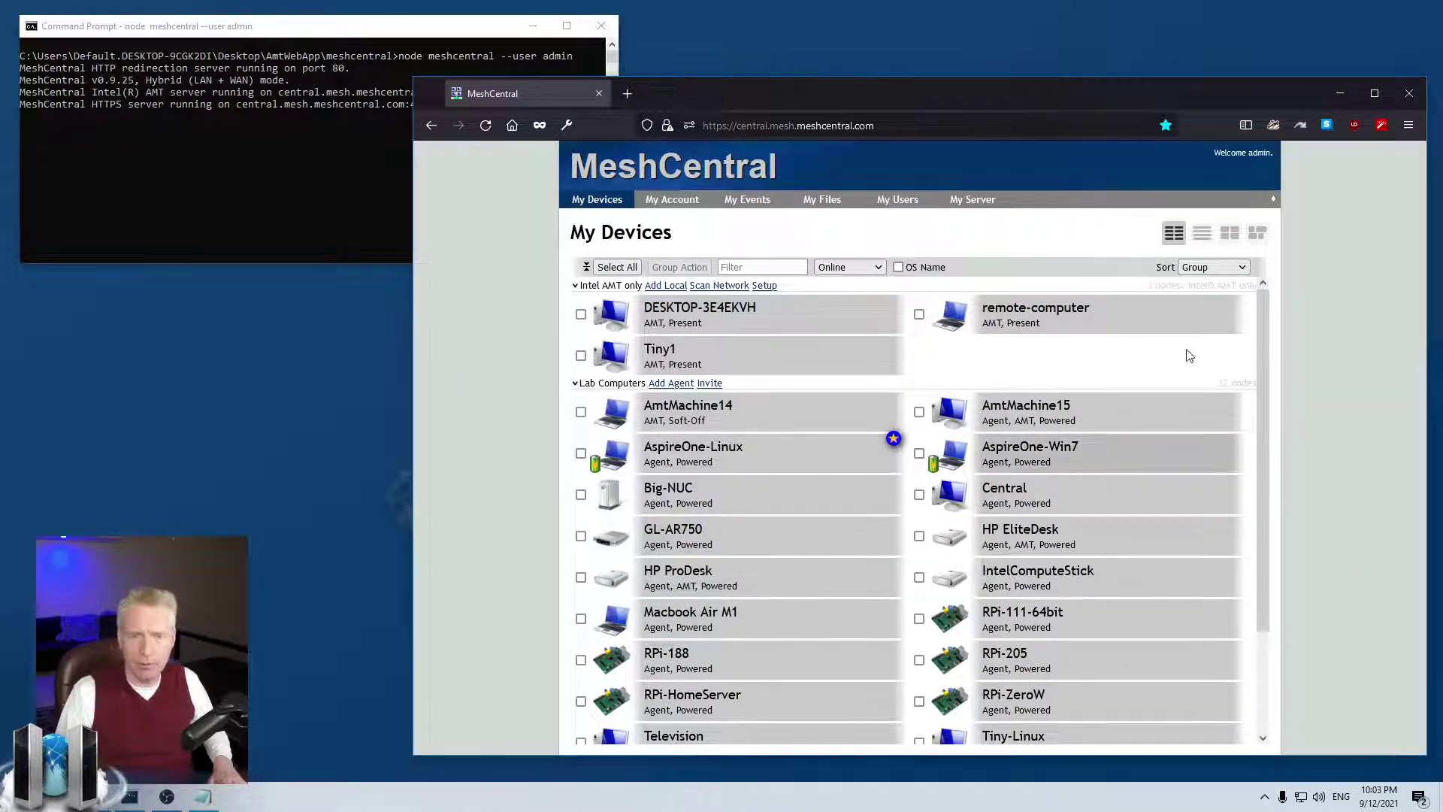
key("F11")
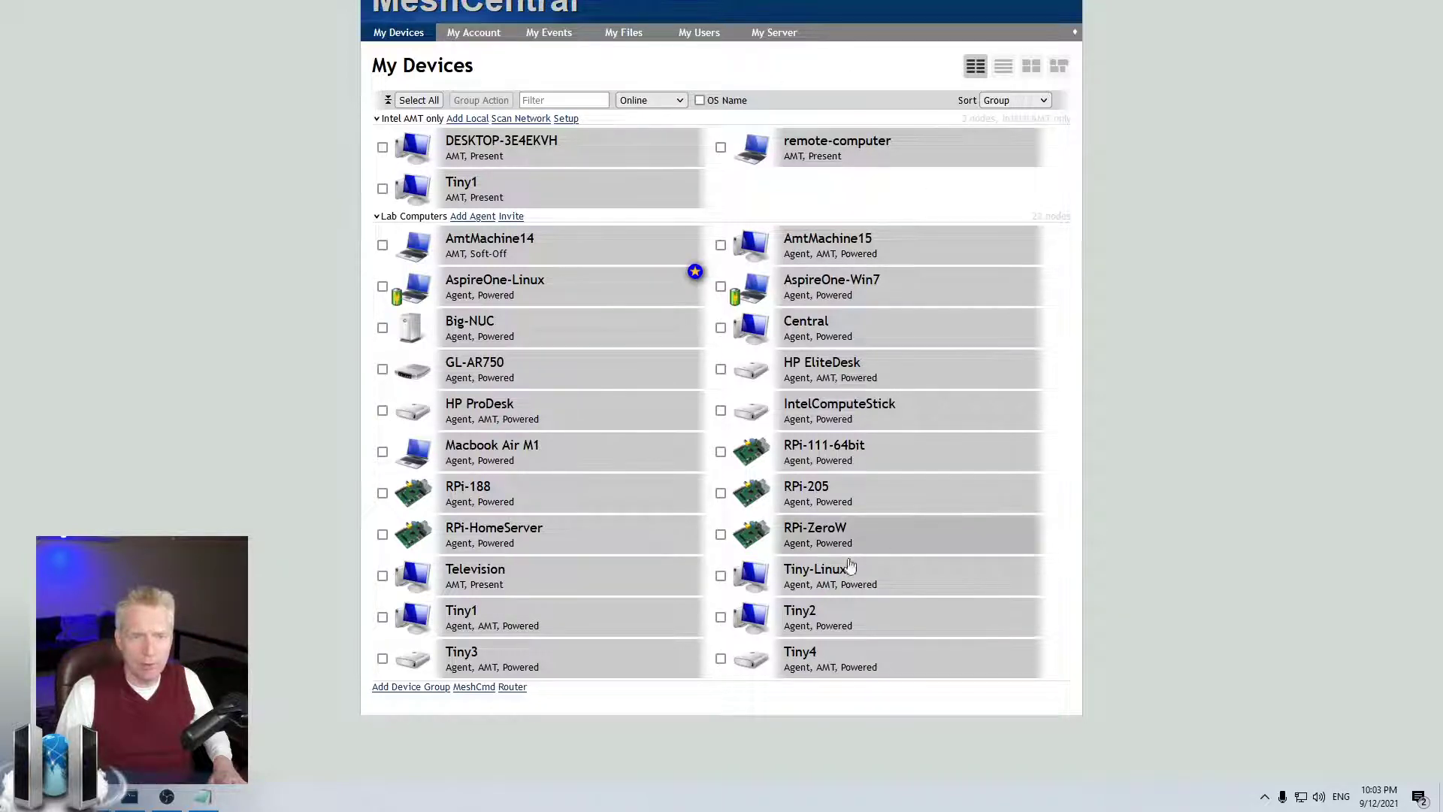
key("F11")
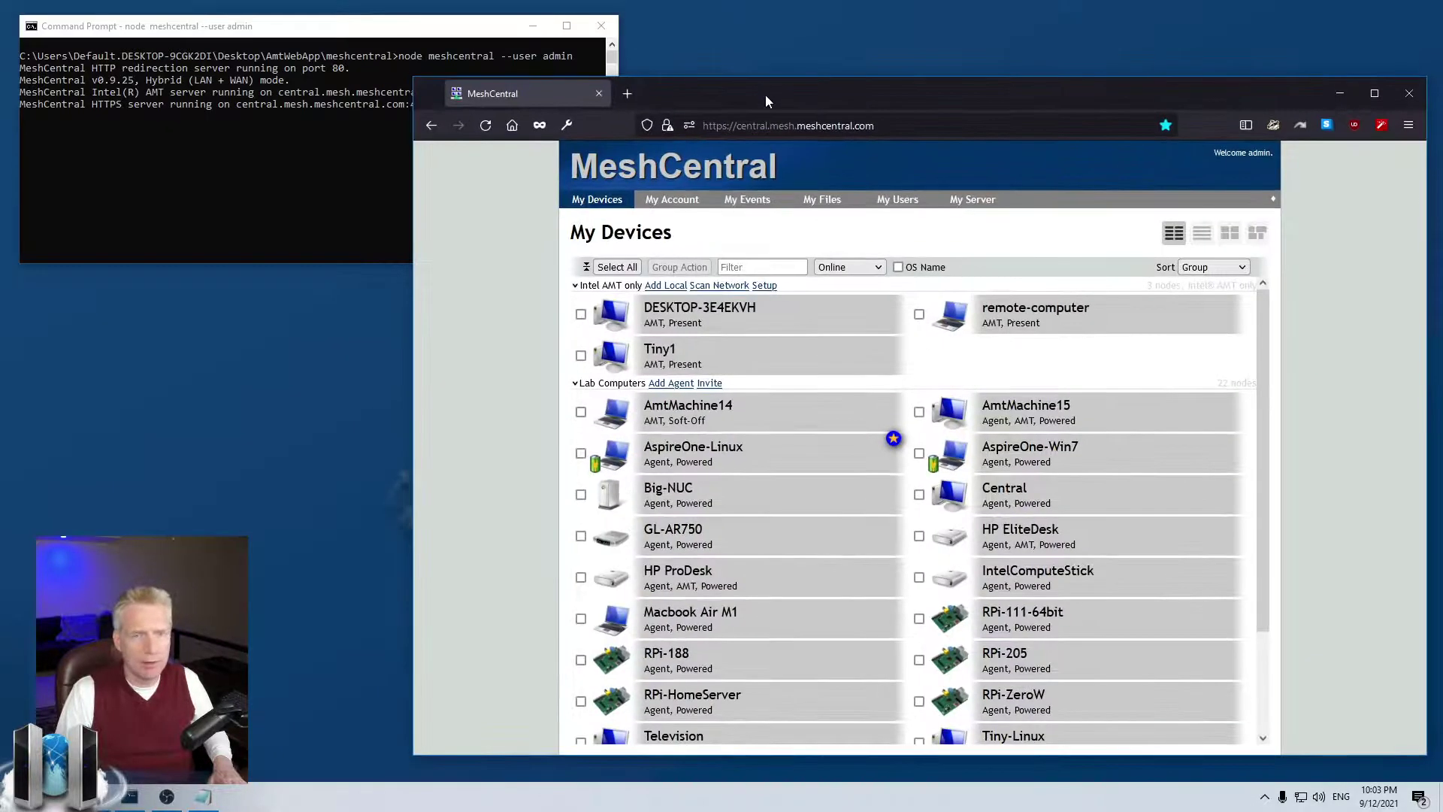
Move and enlarge the Firefox window, then switch to the full-width layout with sidebar.
left_click_drag(765, 95, 702, 48)
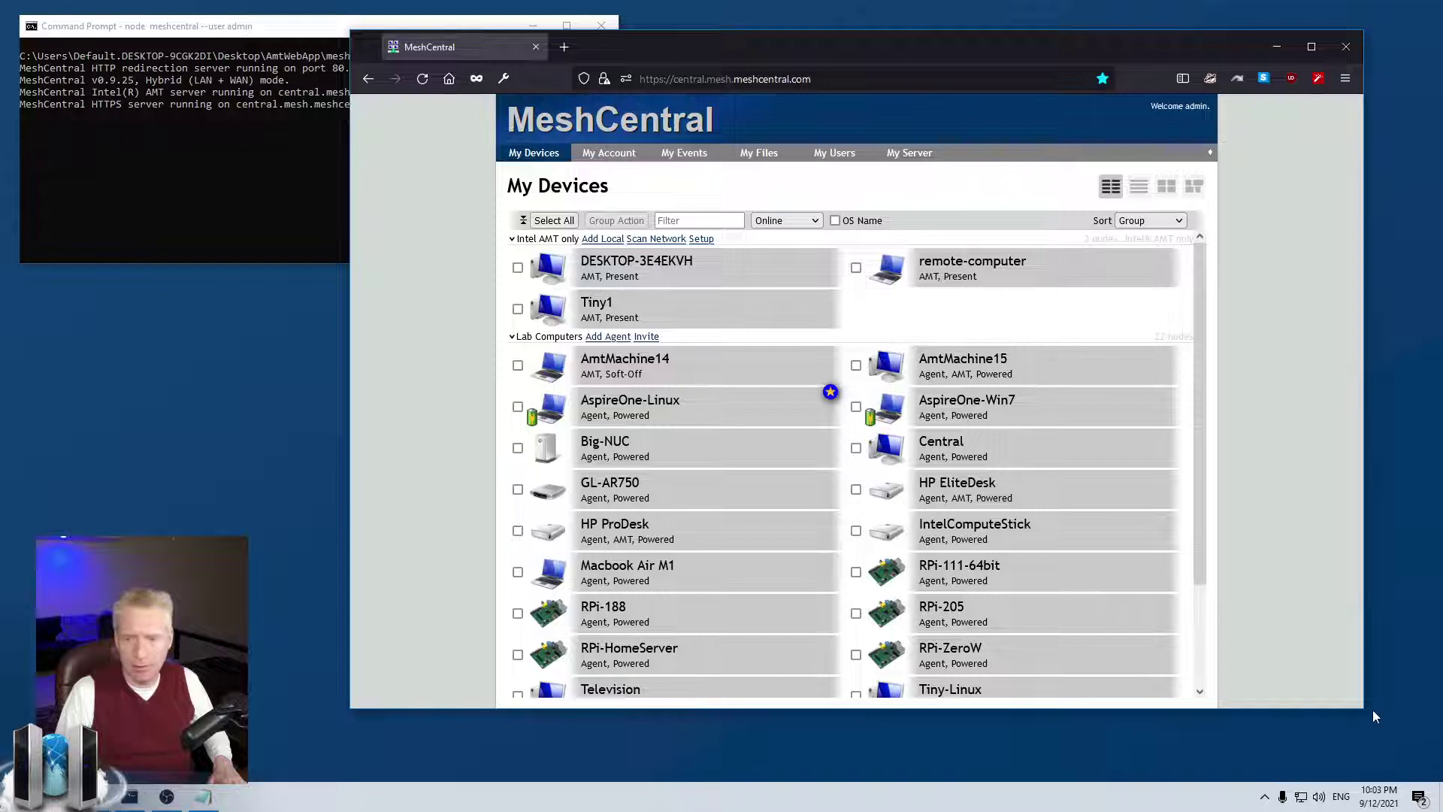
left_click_drag(1372, 710, 1422, 770)
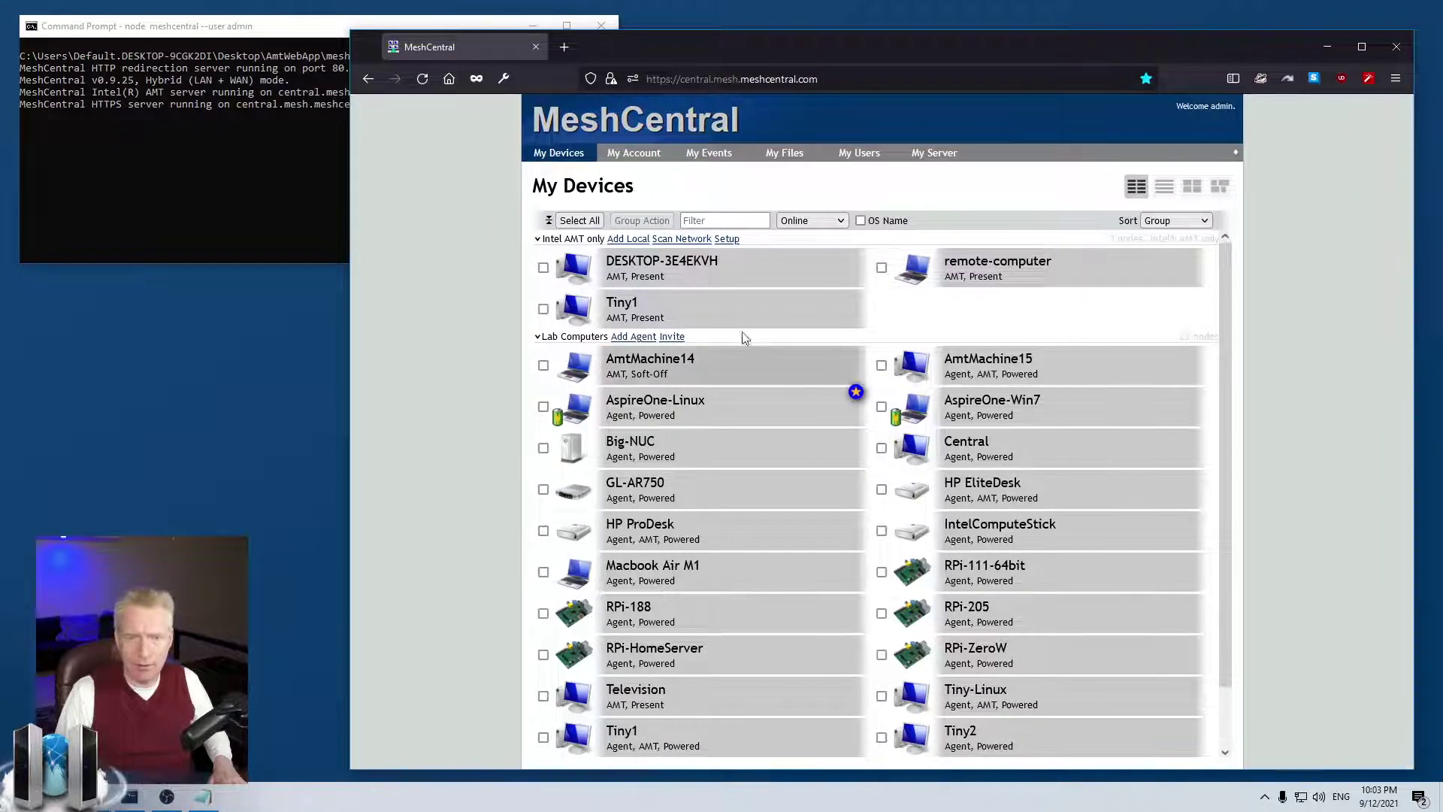
left_click(1238, 158)
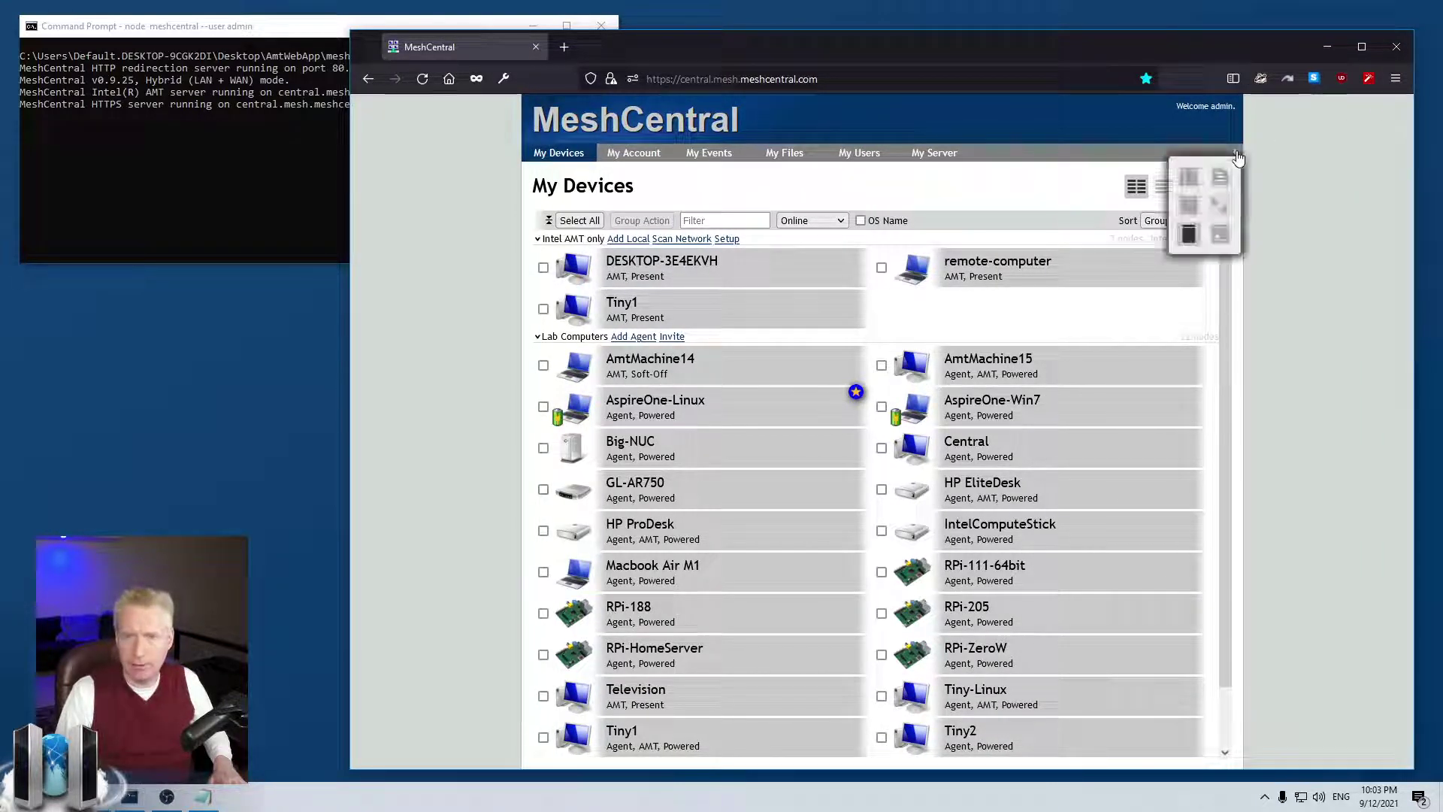
left_click(1189, 197)
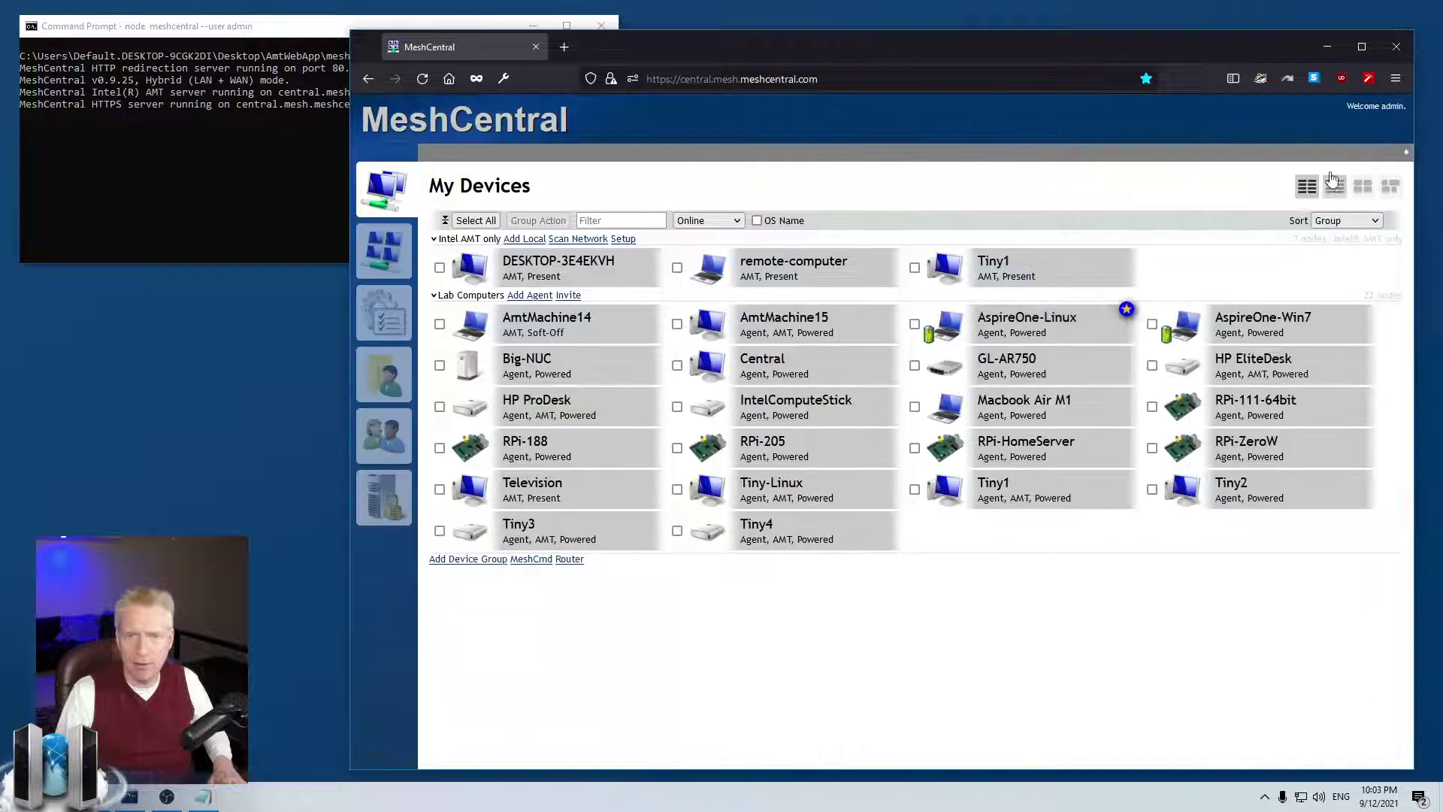
left_click(1408, 155)
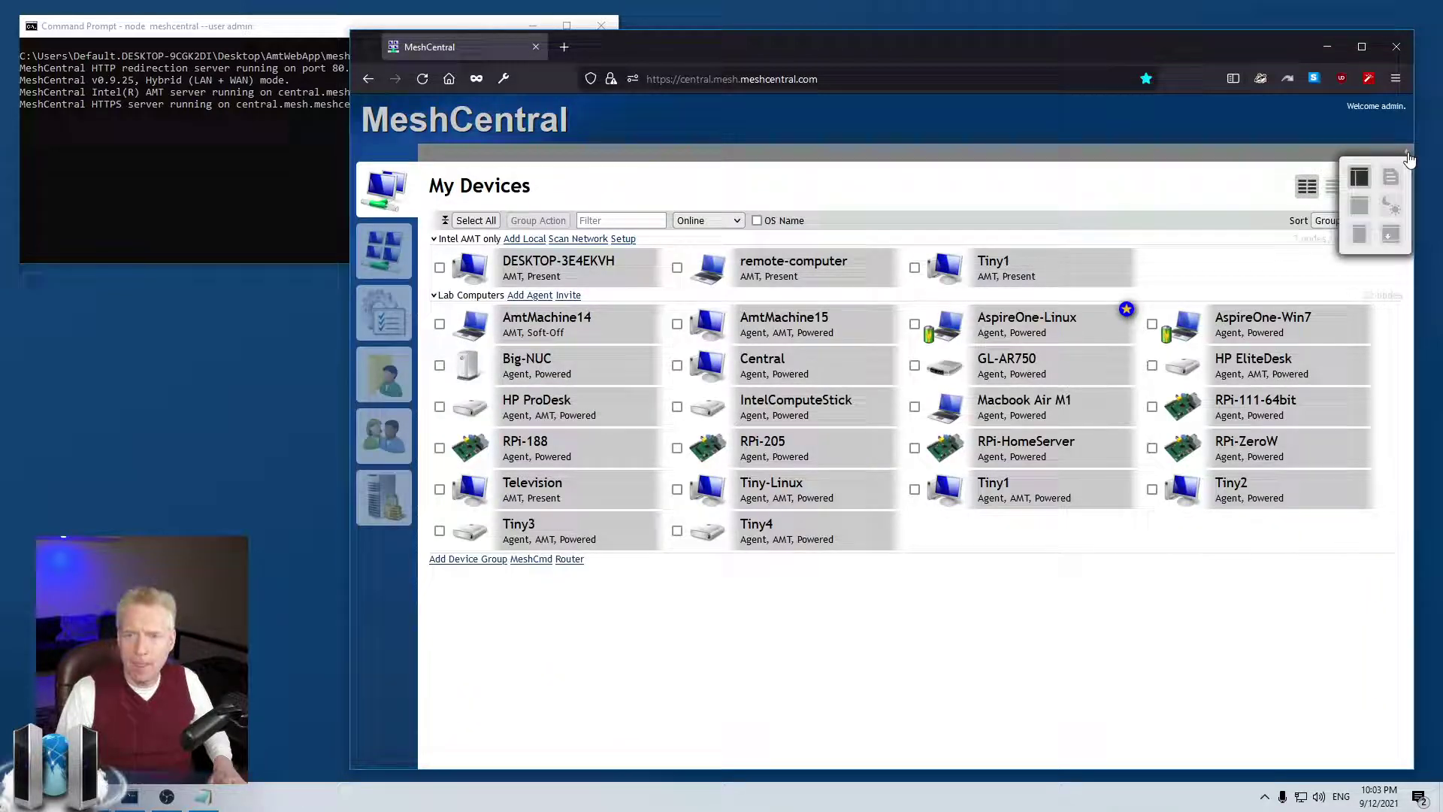
left_click(1389, 237)
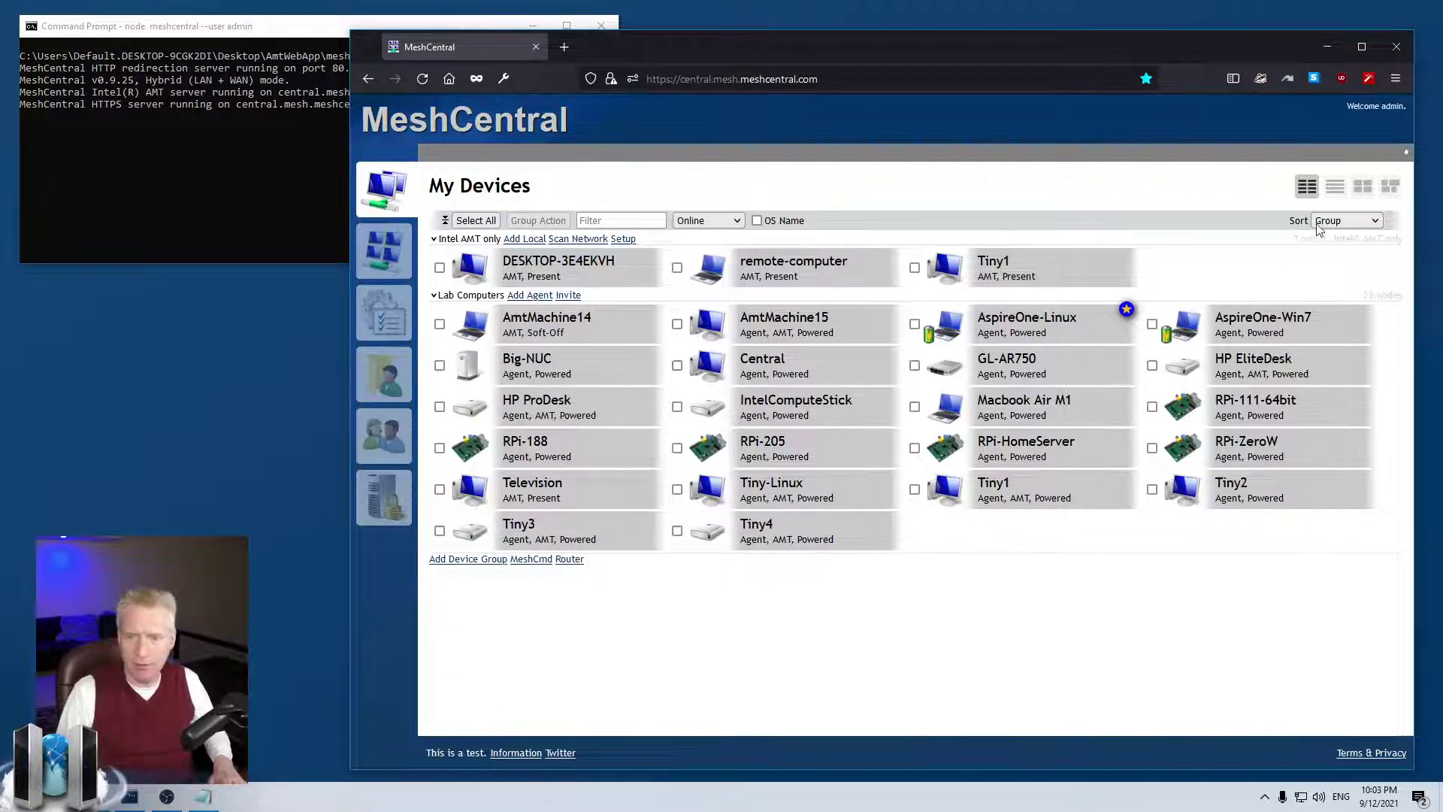
left_click(1407, 156)
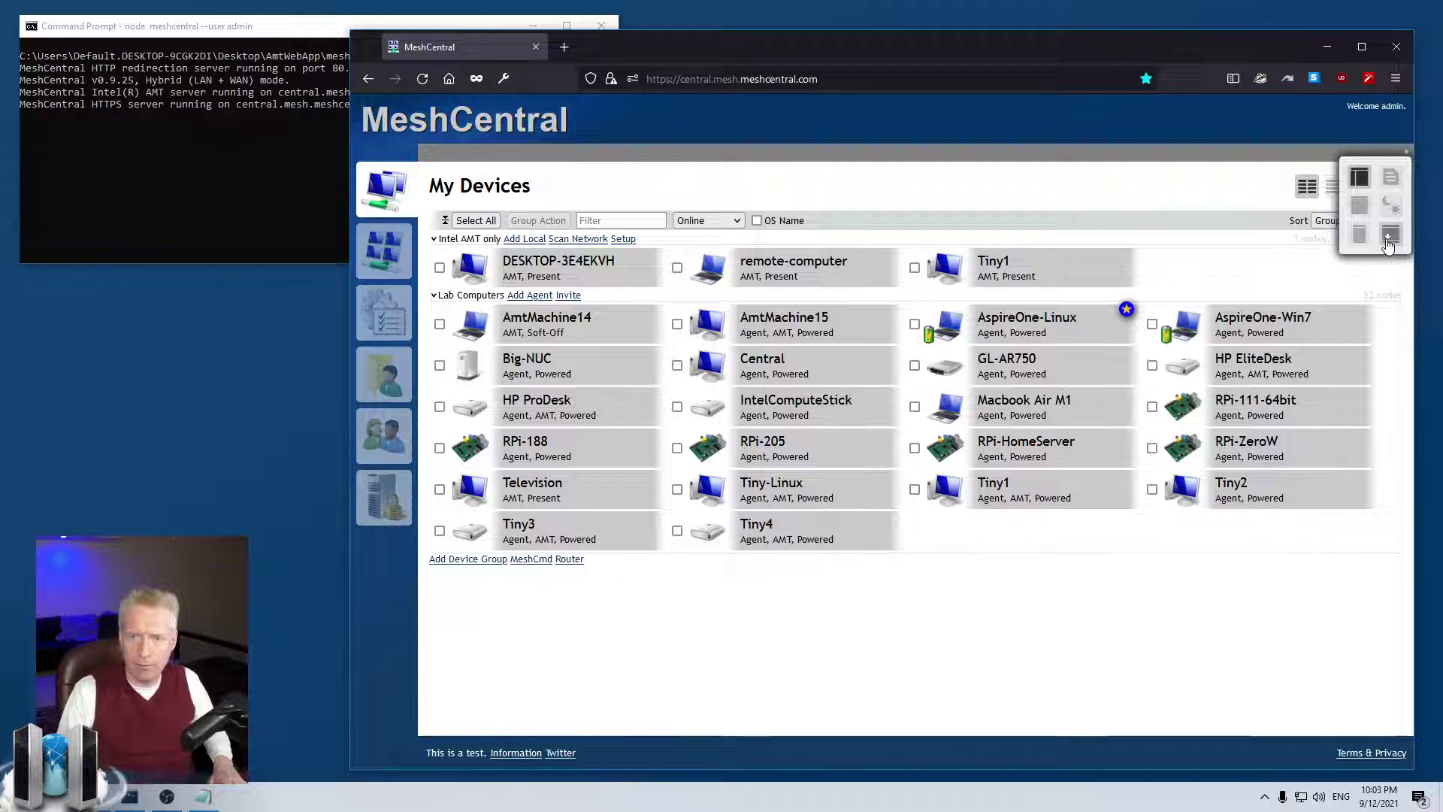
left_click(1388, 244)
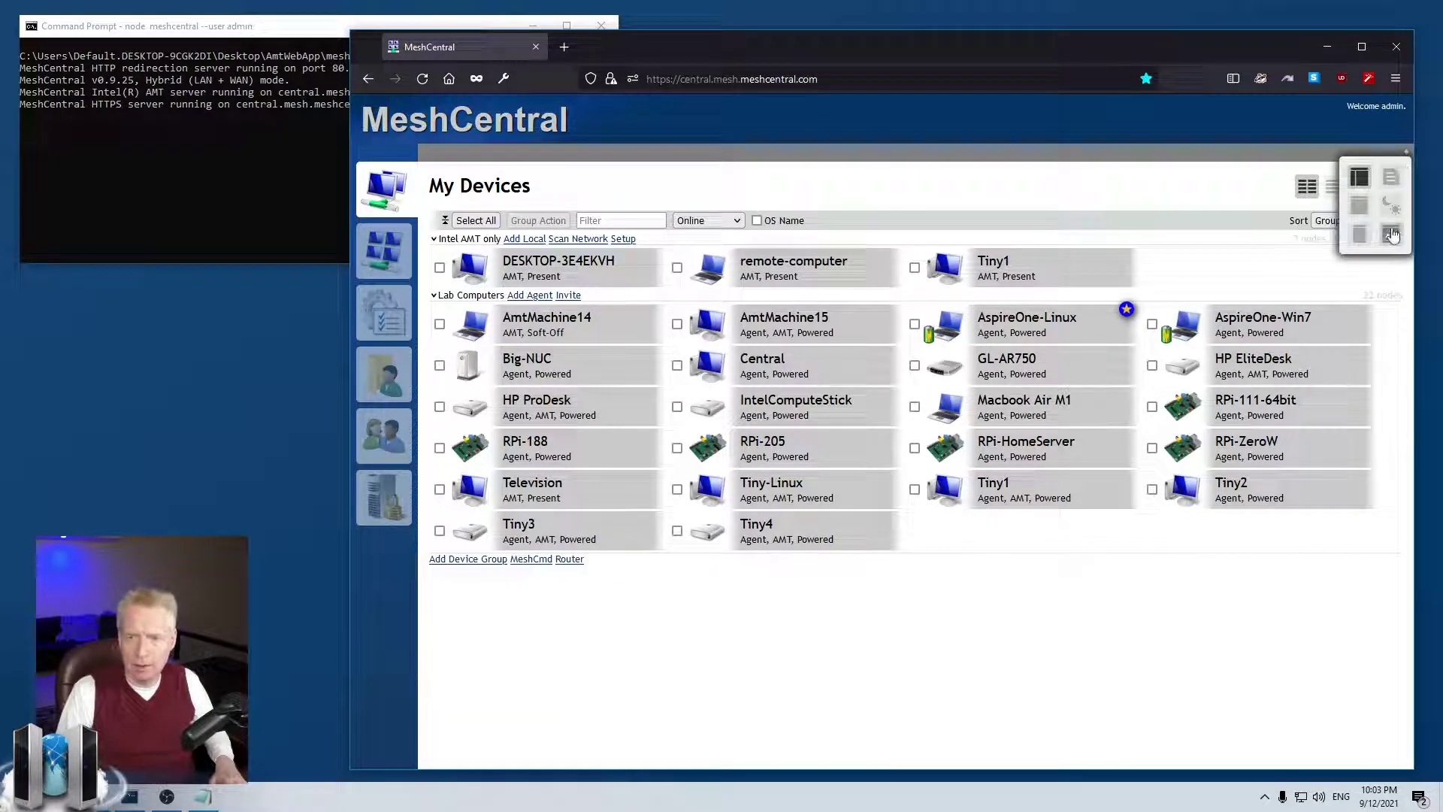
left_click(1392, 210)
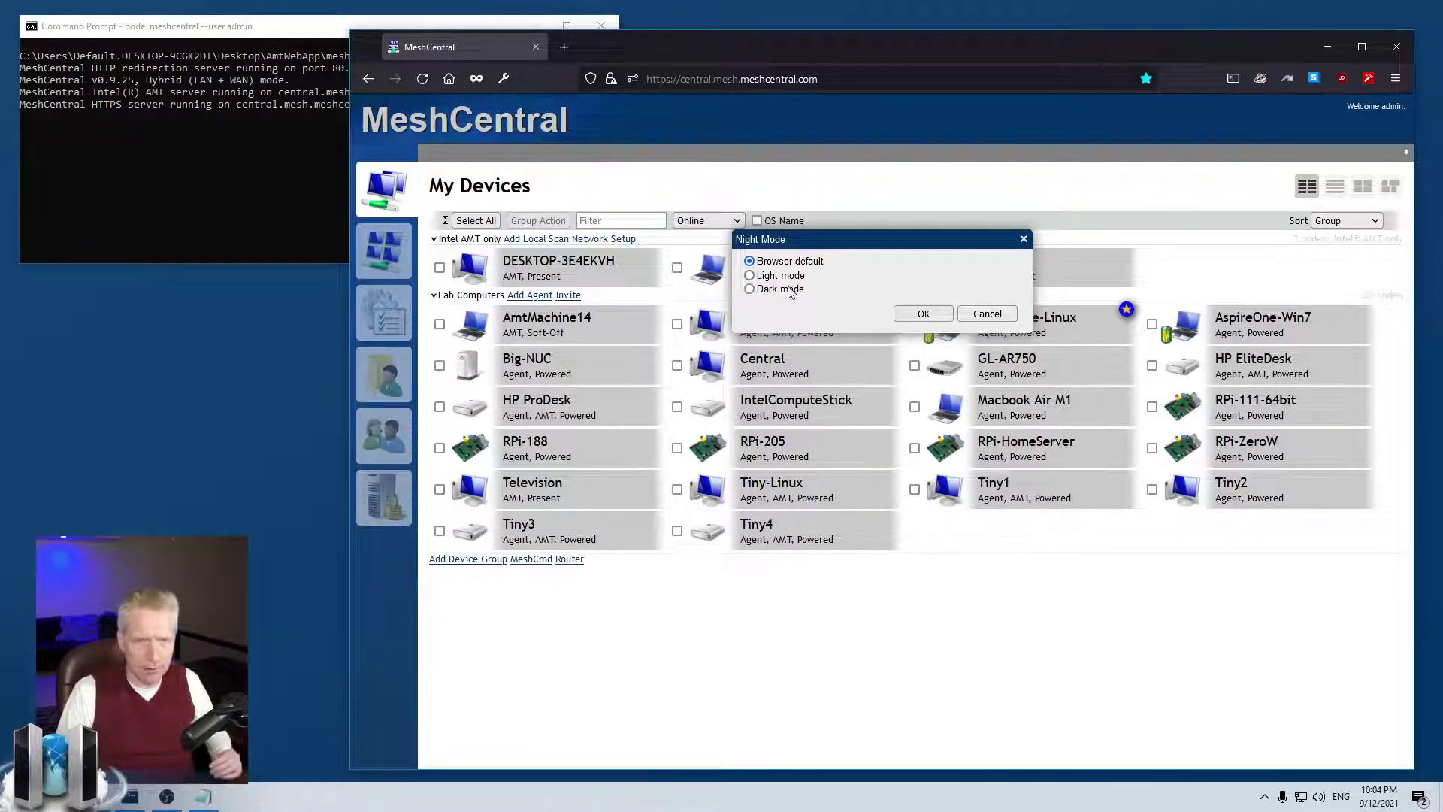
left_click(792, 293)
left_click(923, 313)
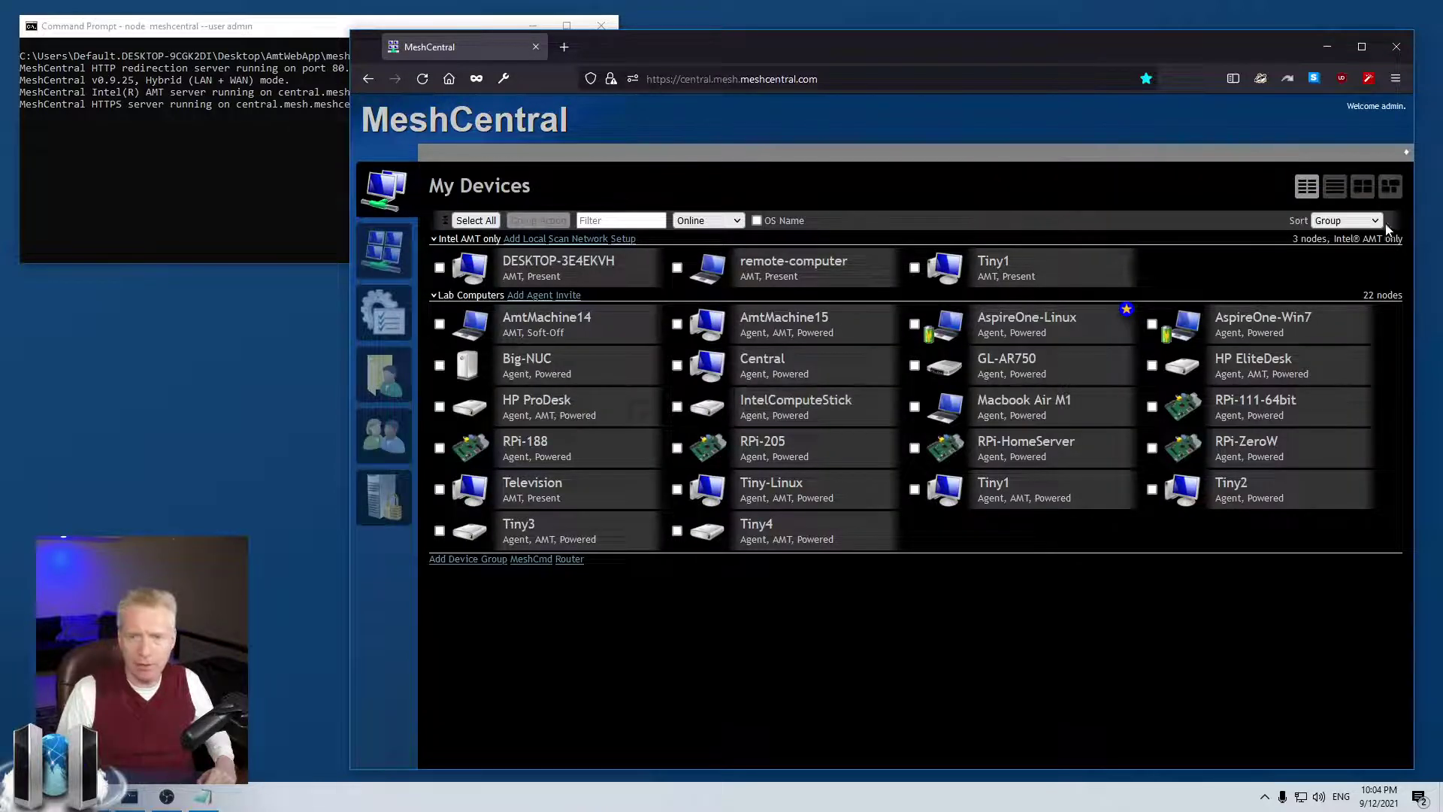
left_click(1405, 156)
left_click(1385, 225)
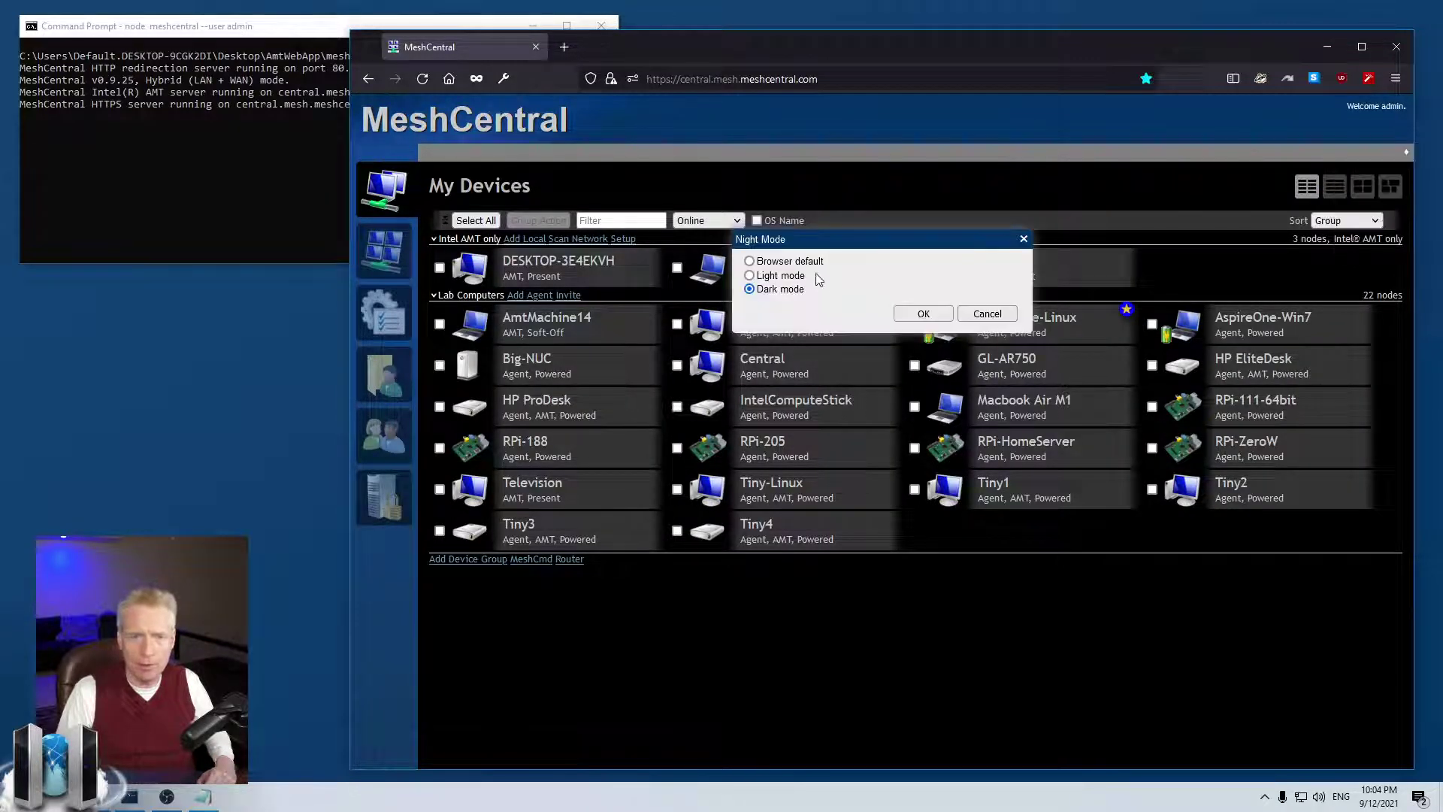
left_click(782, 276)
left_click(923, 314)
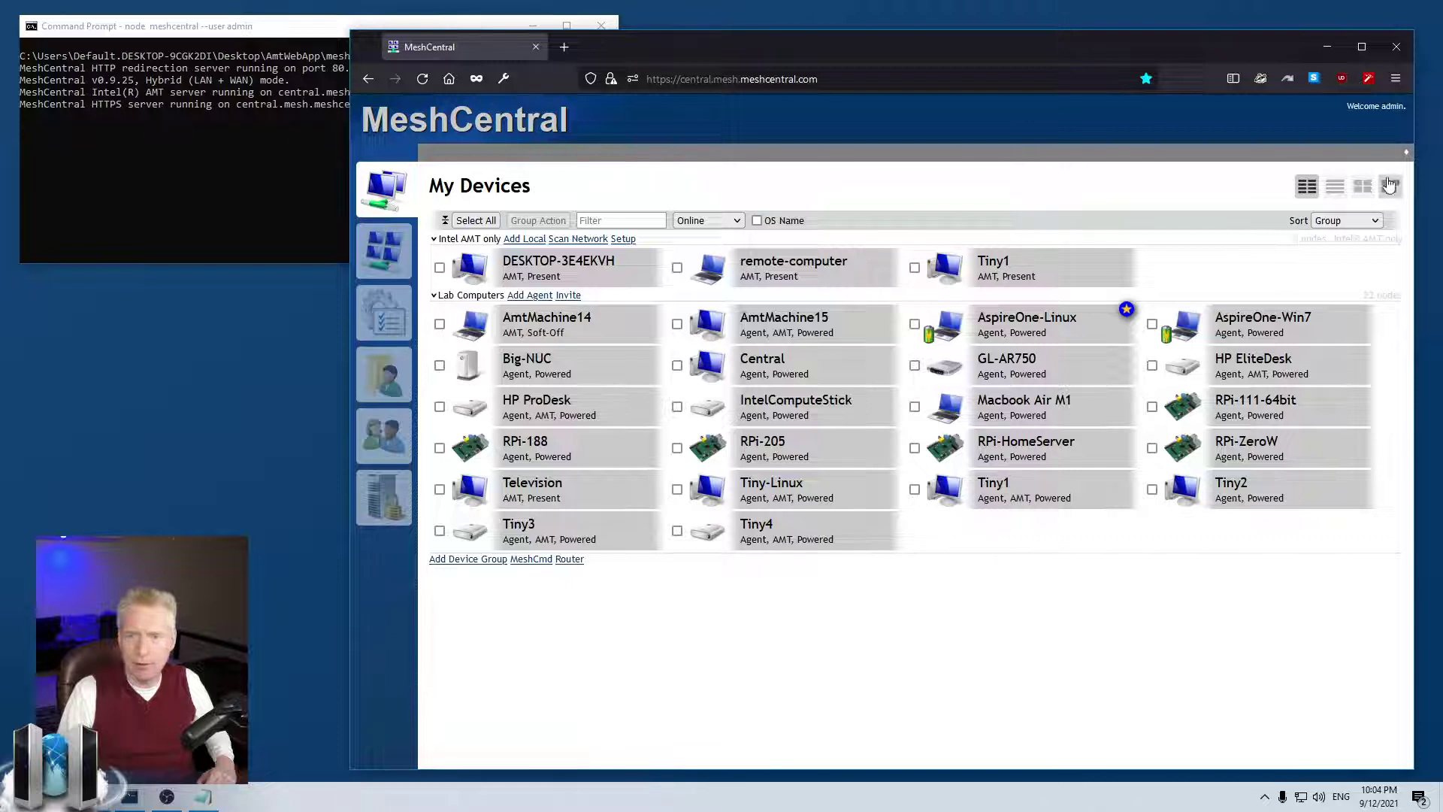
left_click(1405, 153)
left_click(1385, 209)
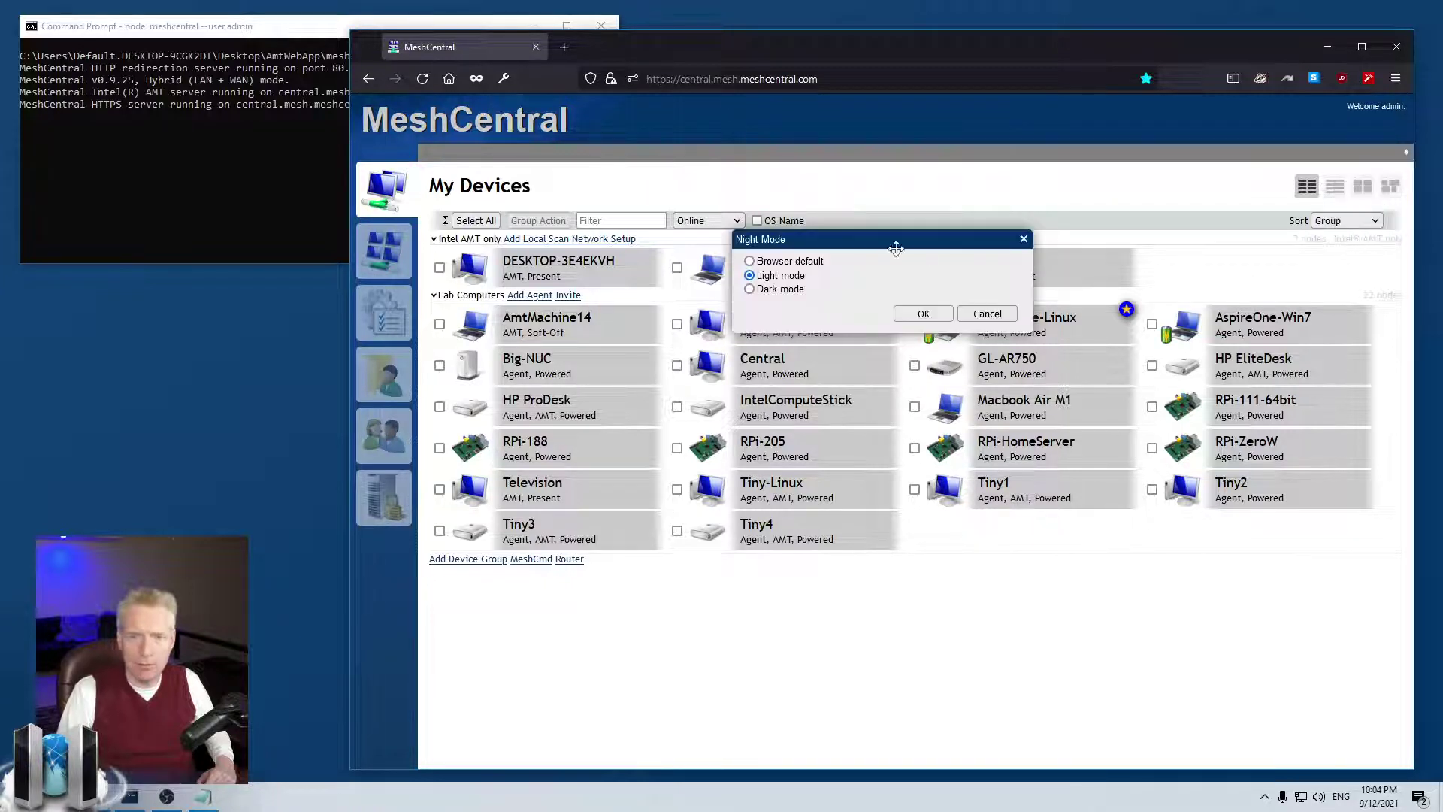
left_click(810, 265)
left_click(910, 311)
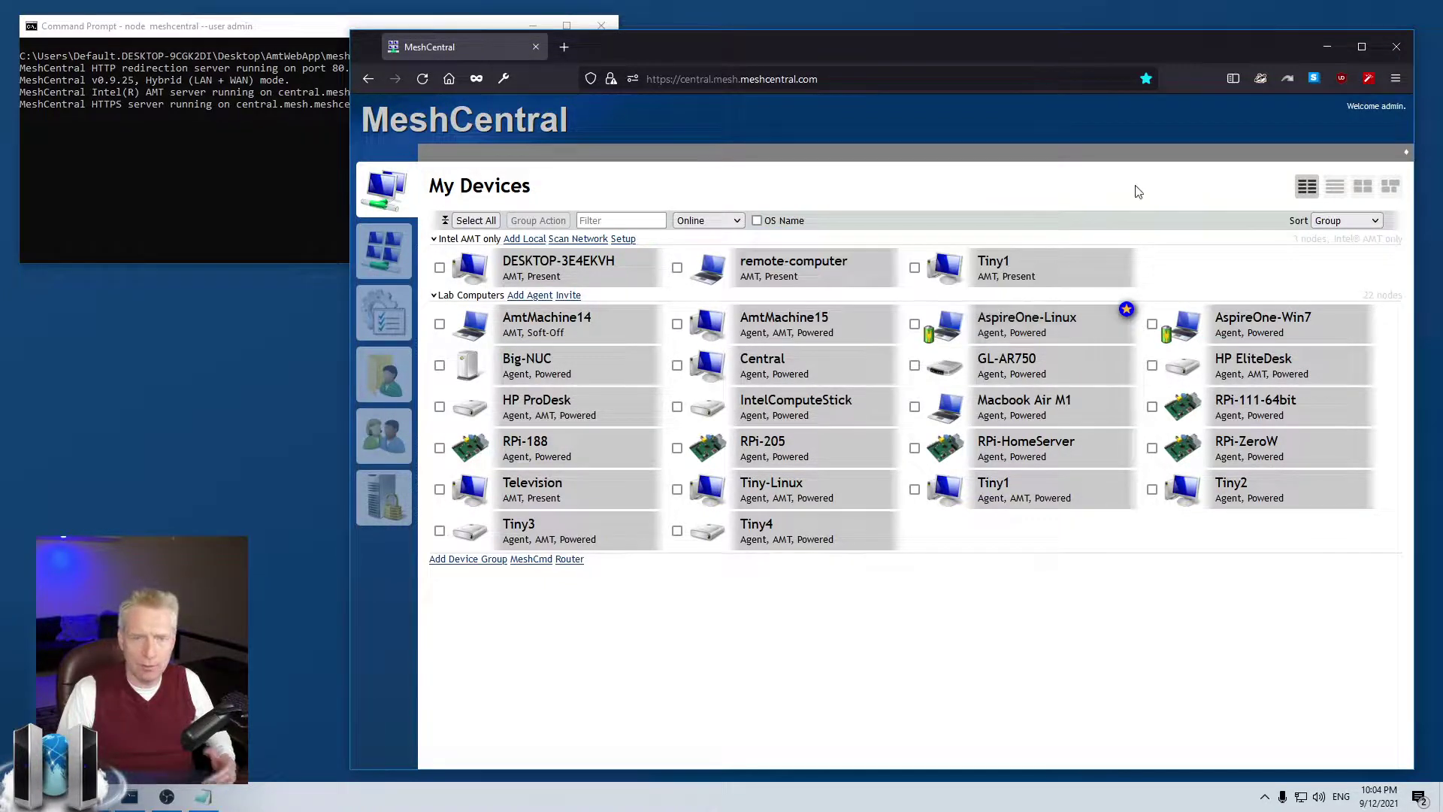
left_click(1408, 157)
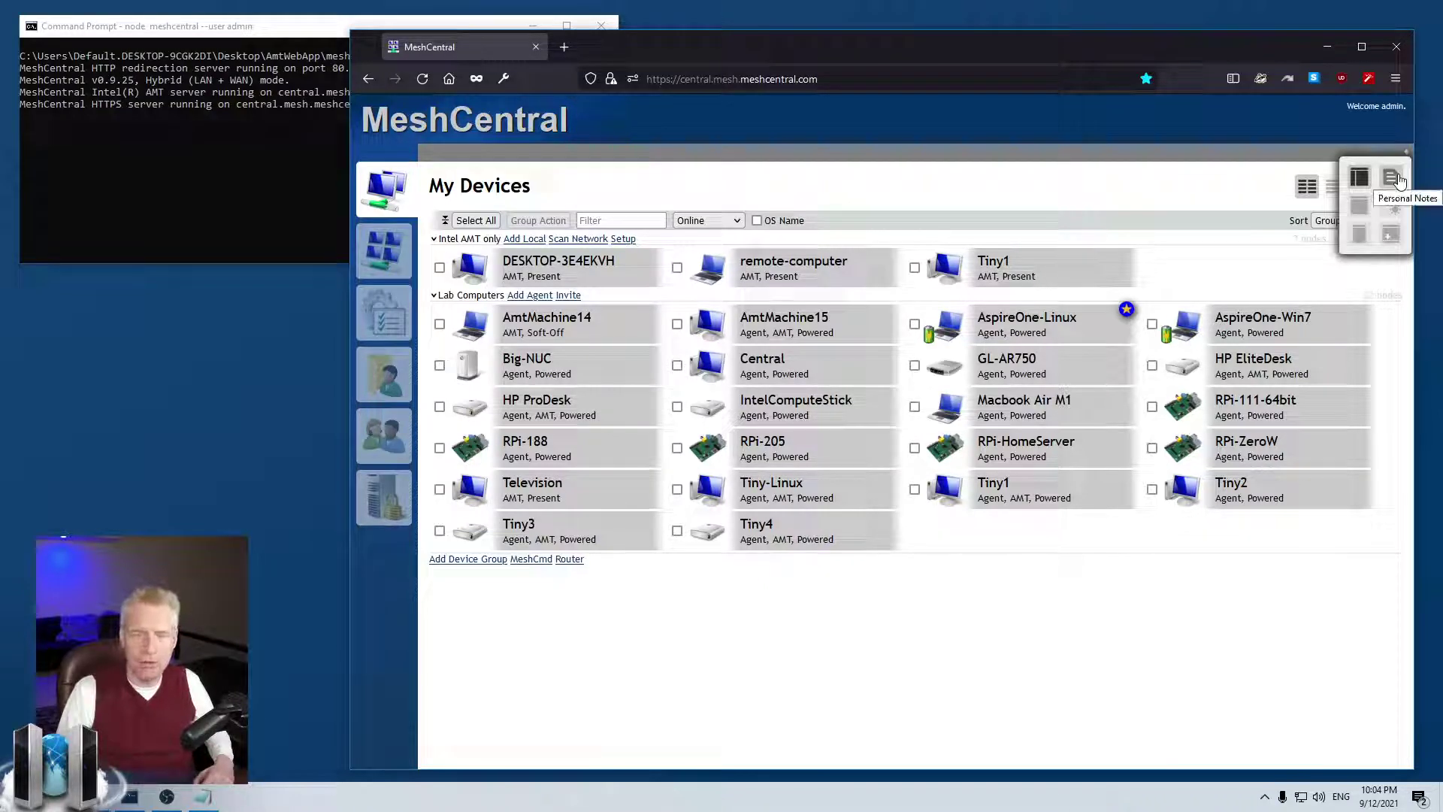
left_click(1391, 178)
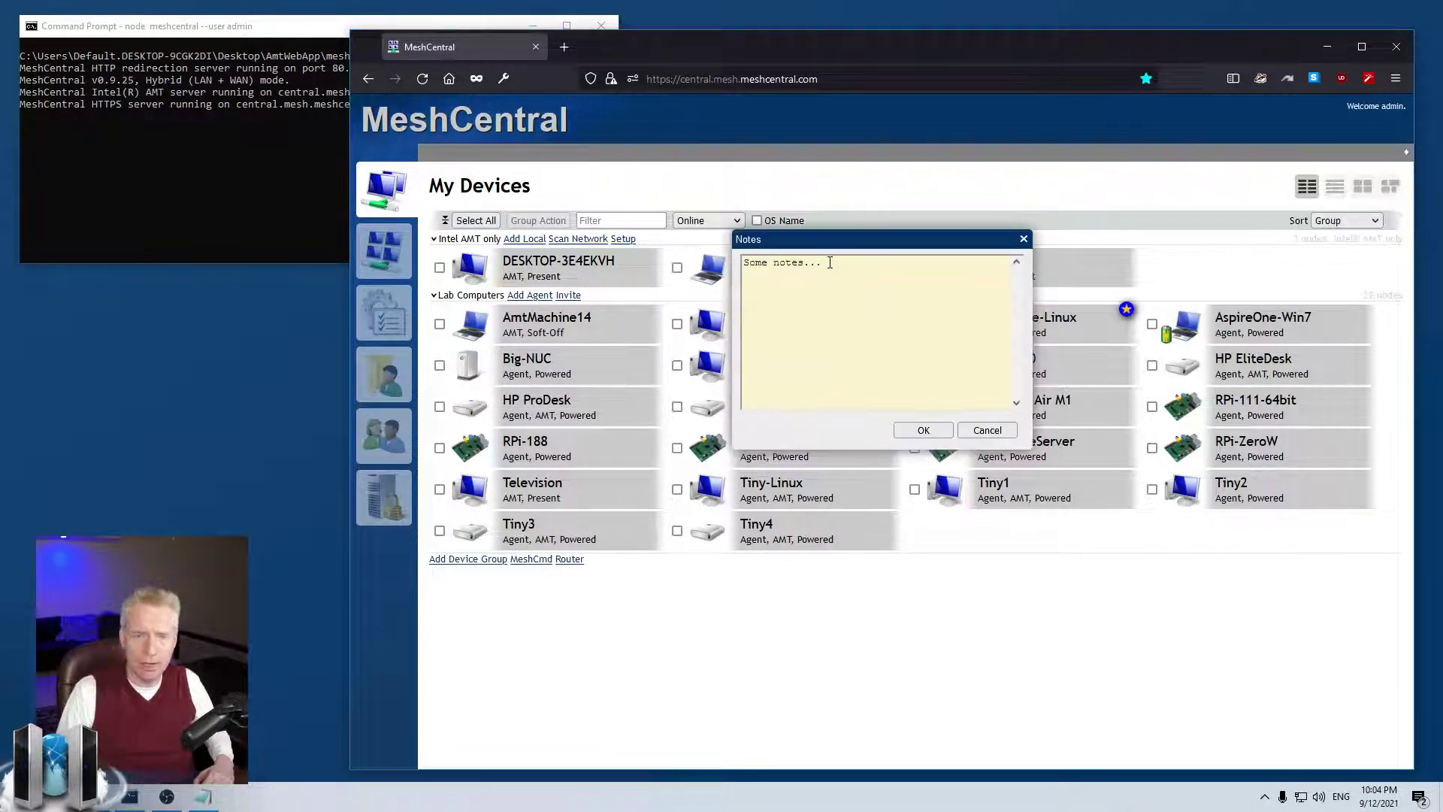
key("ctrl+a")
left_click(922, 430)
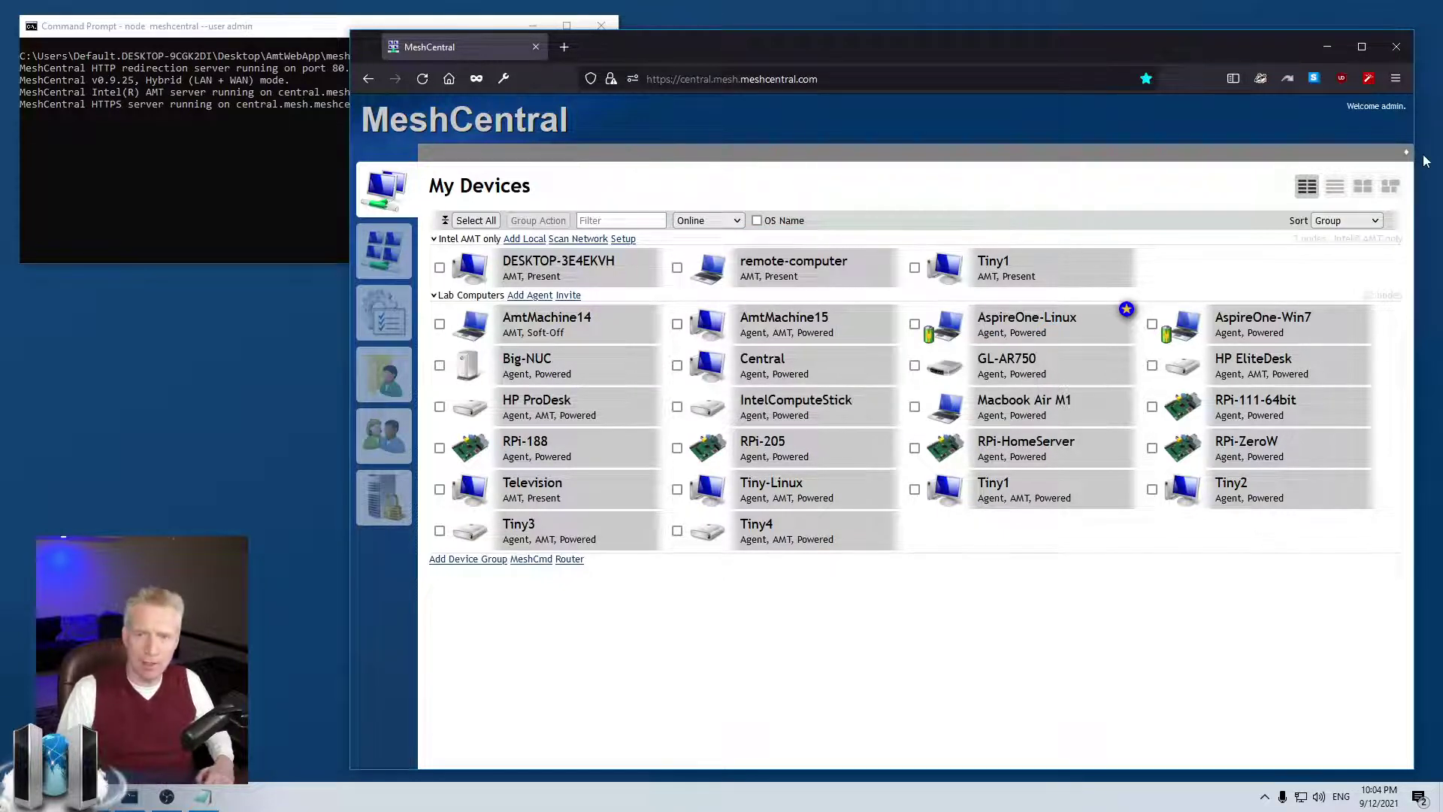
left_click(1406, 152)
left_click(1391, 181)
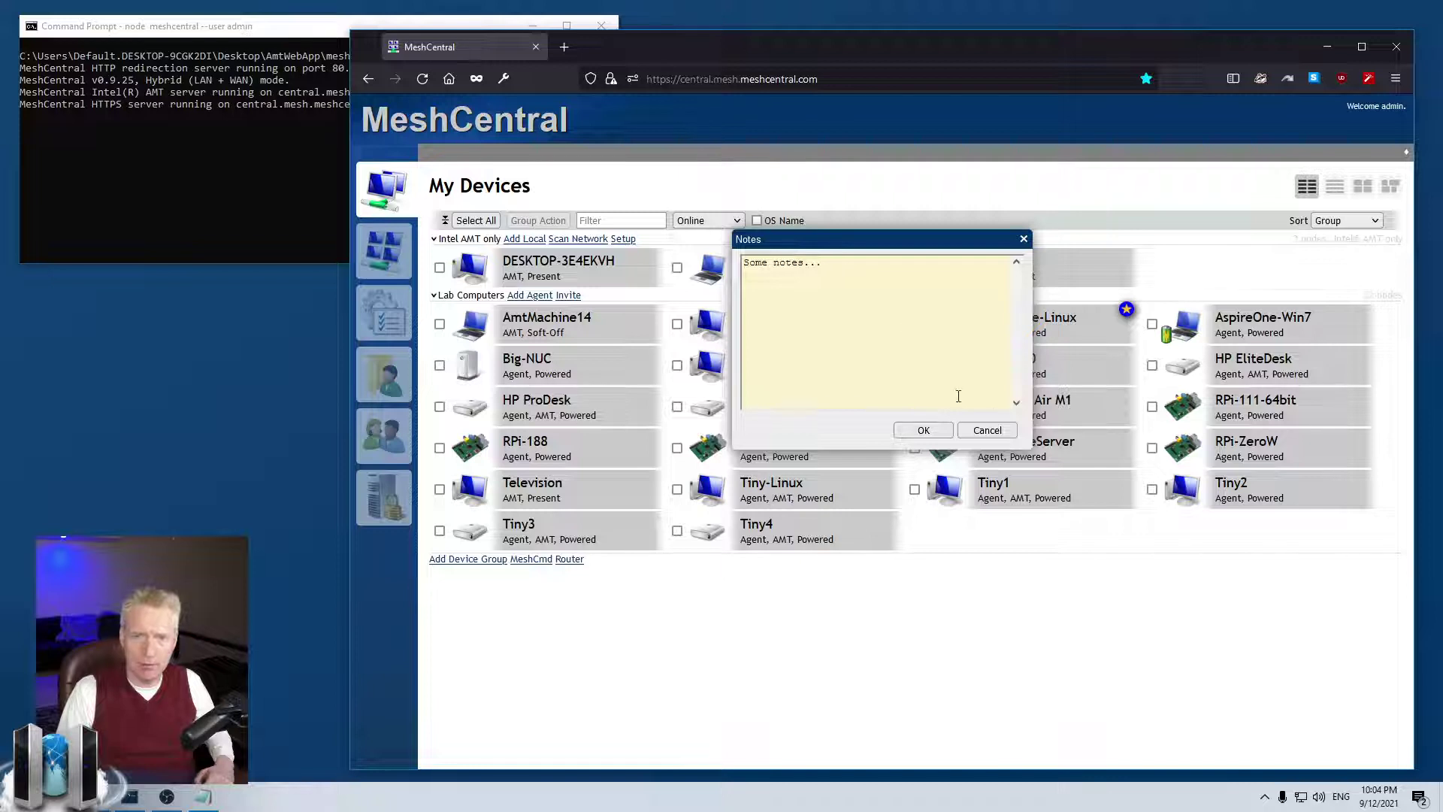
left_click(988, 430)
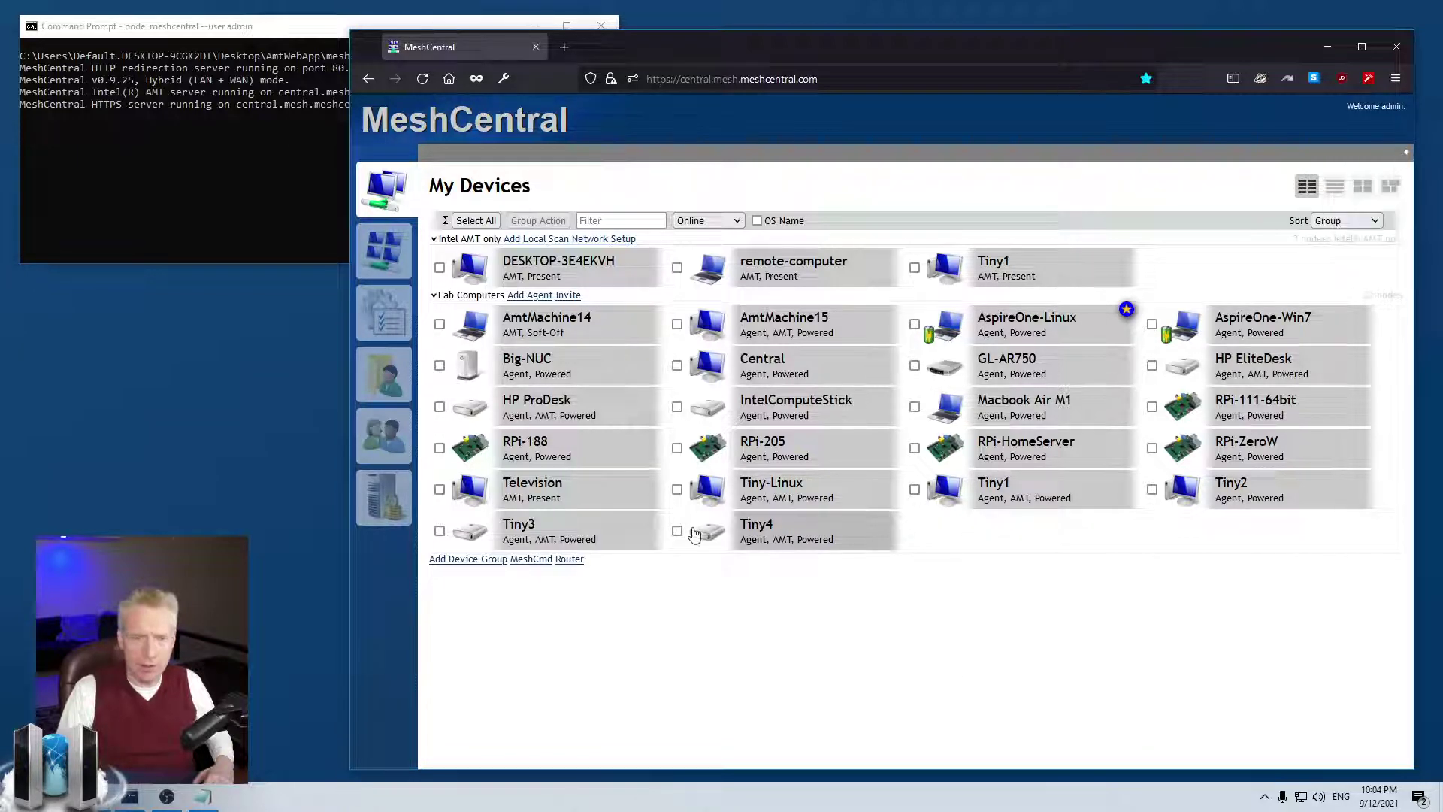
Save the test note 'kdfgjdlfkglkdfjgljkdfg' on the IntelComputeStick device.
left_click(782, 402)
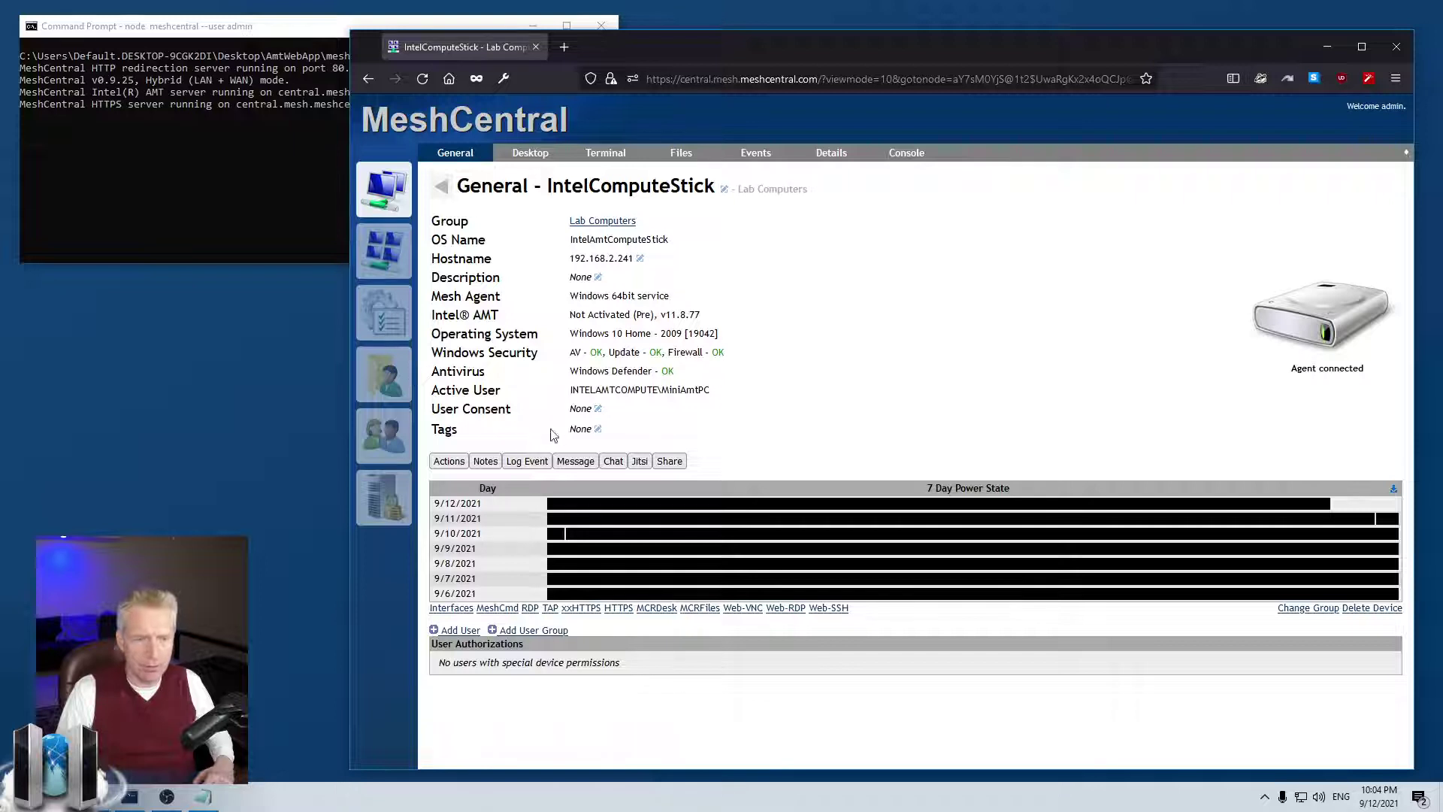
left_click(485, 461)
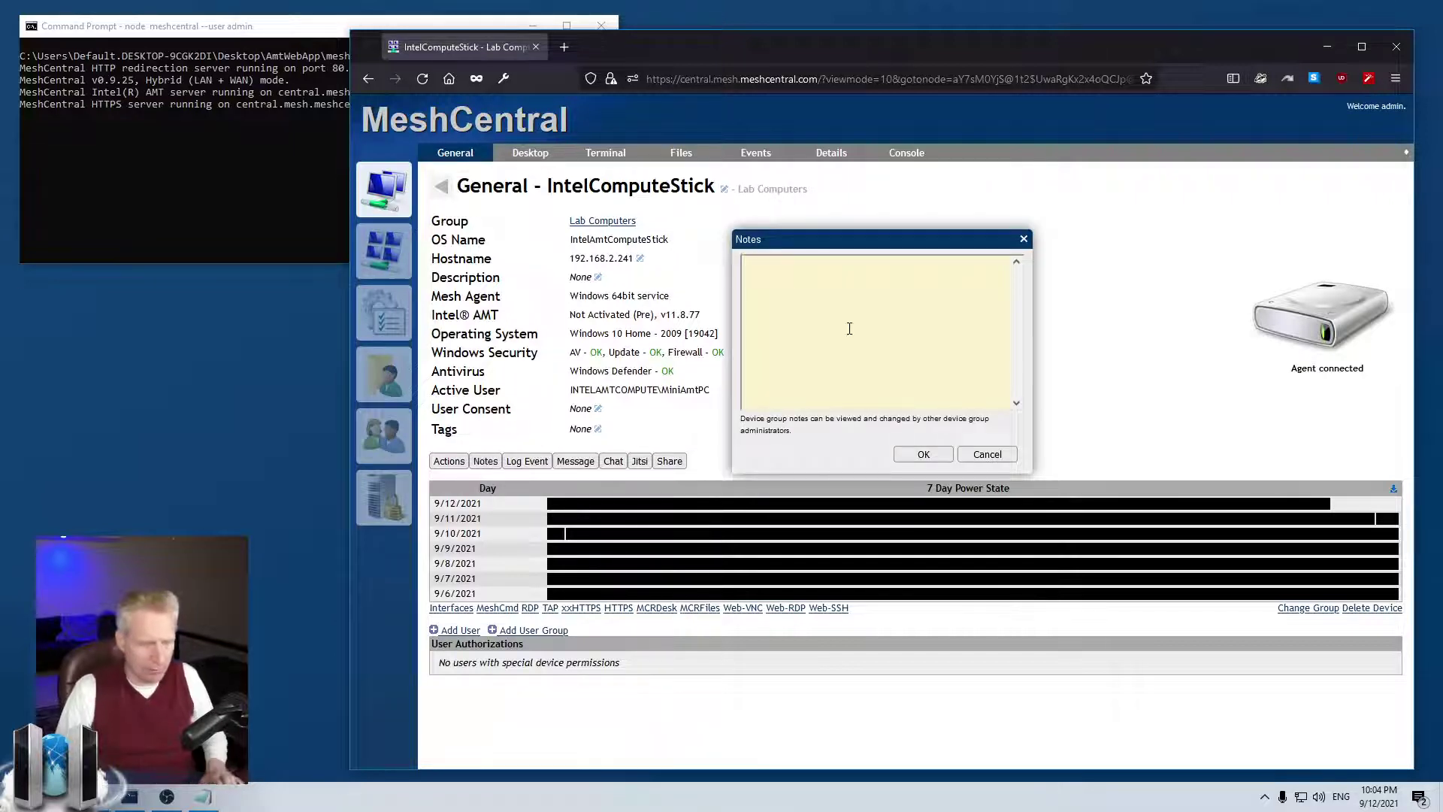
type("kdfgjdlfkglkdfjgljkdfg")
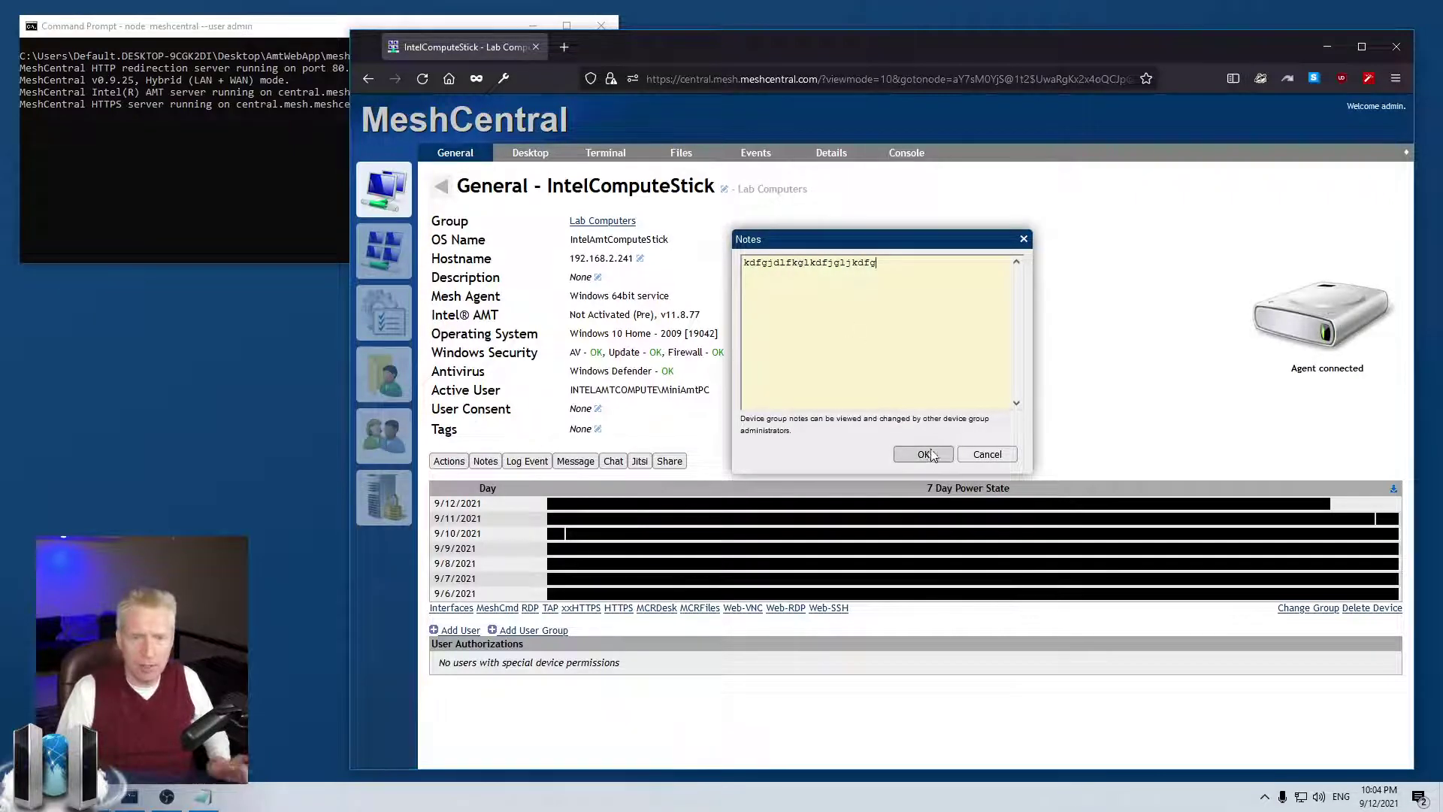
left_click(924, 455)
Delete the IntelComputeStick note text and save the empty note.
left_click(485, 461)
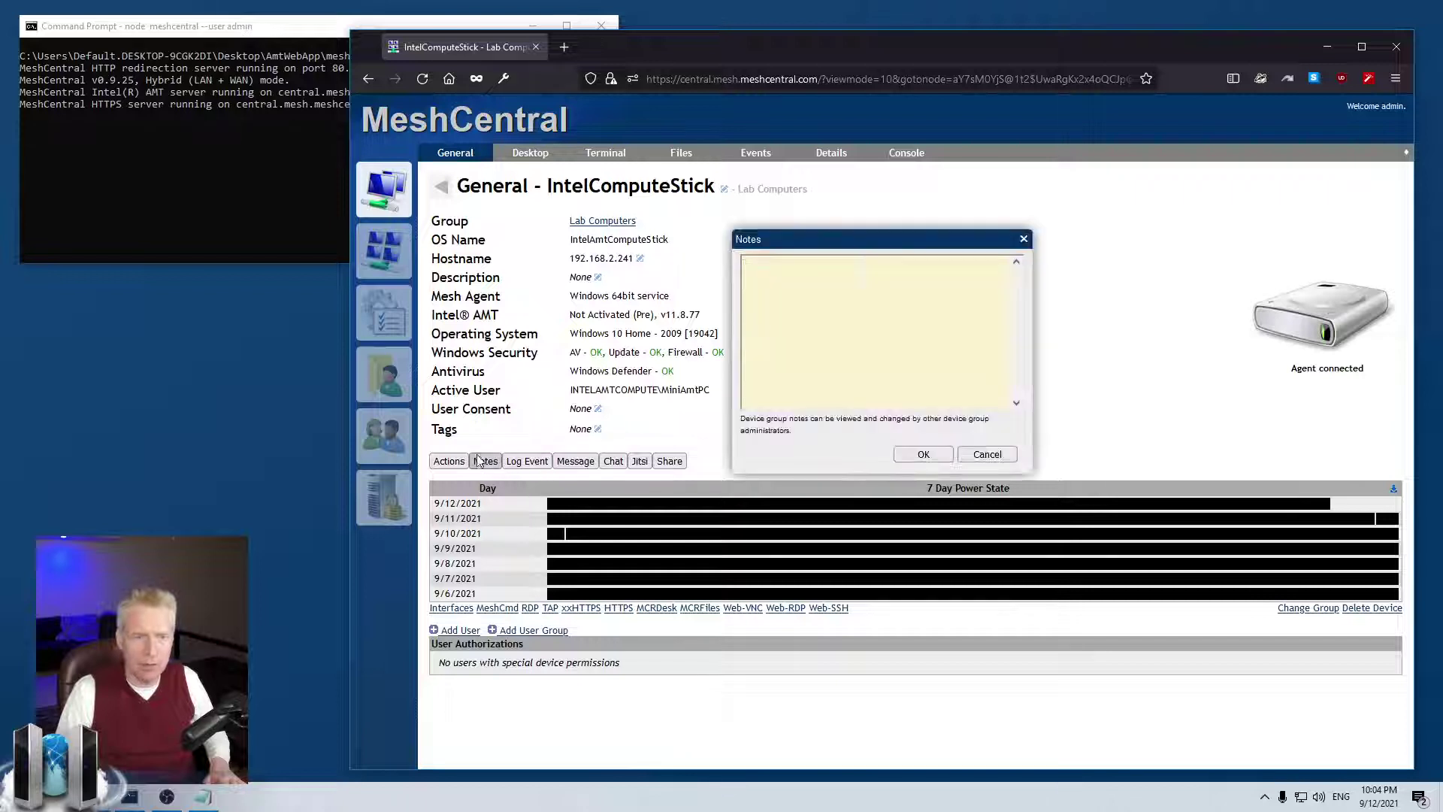
triple_click(897, 266)
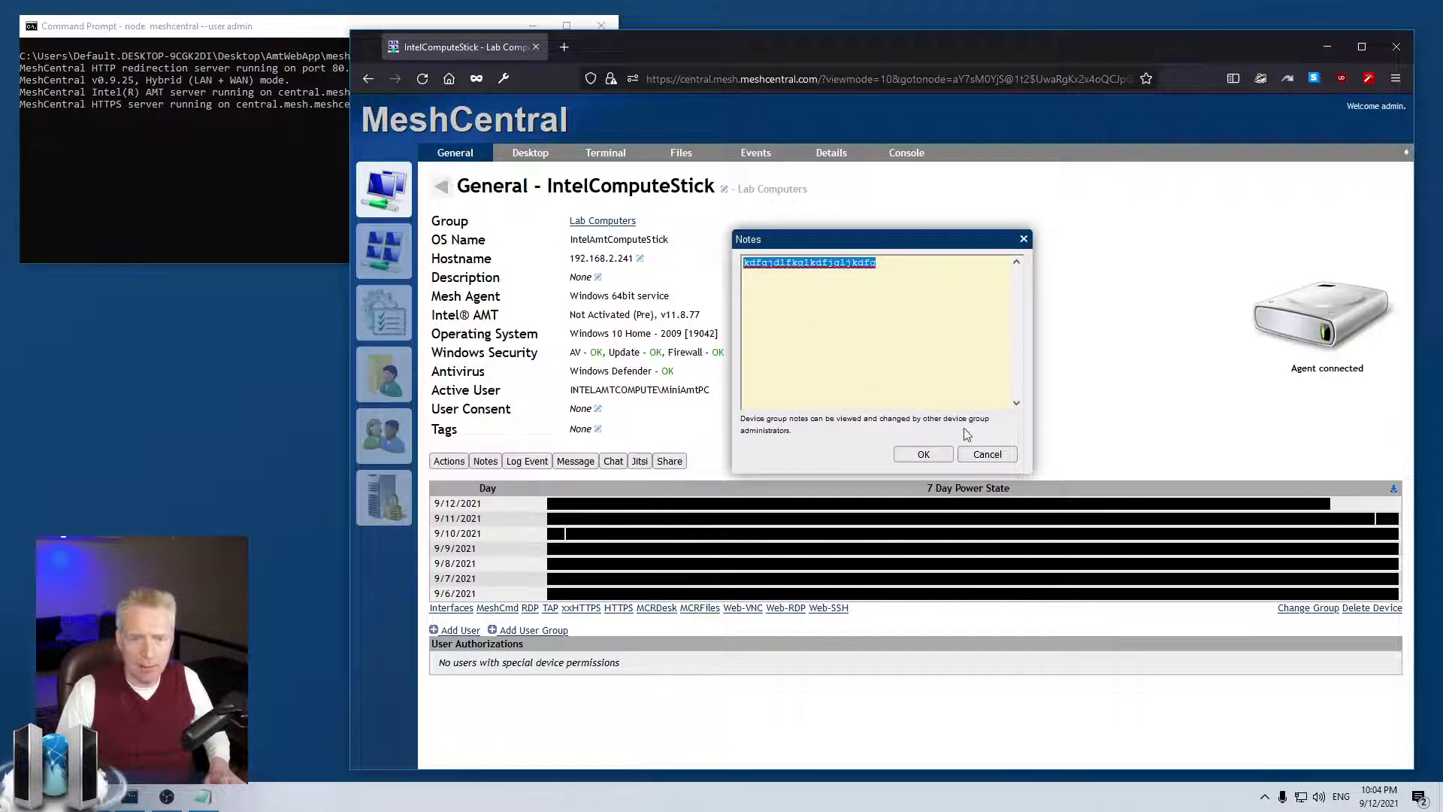
left_click(984, 454)
left_click(485, 460)
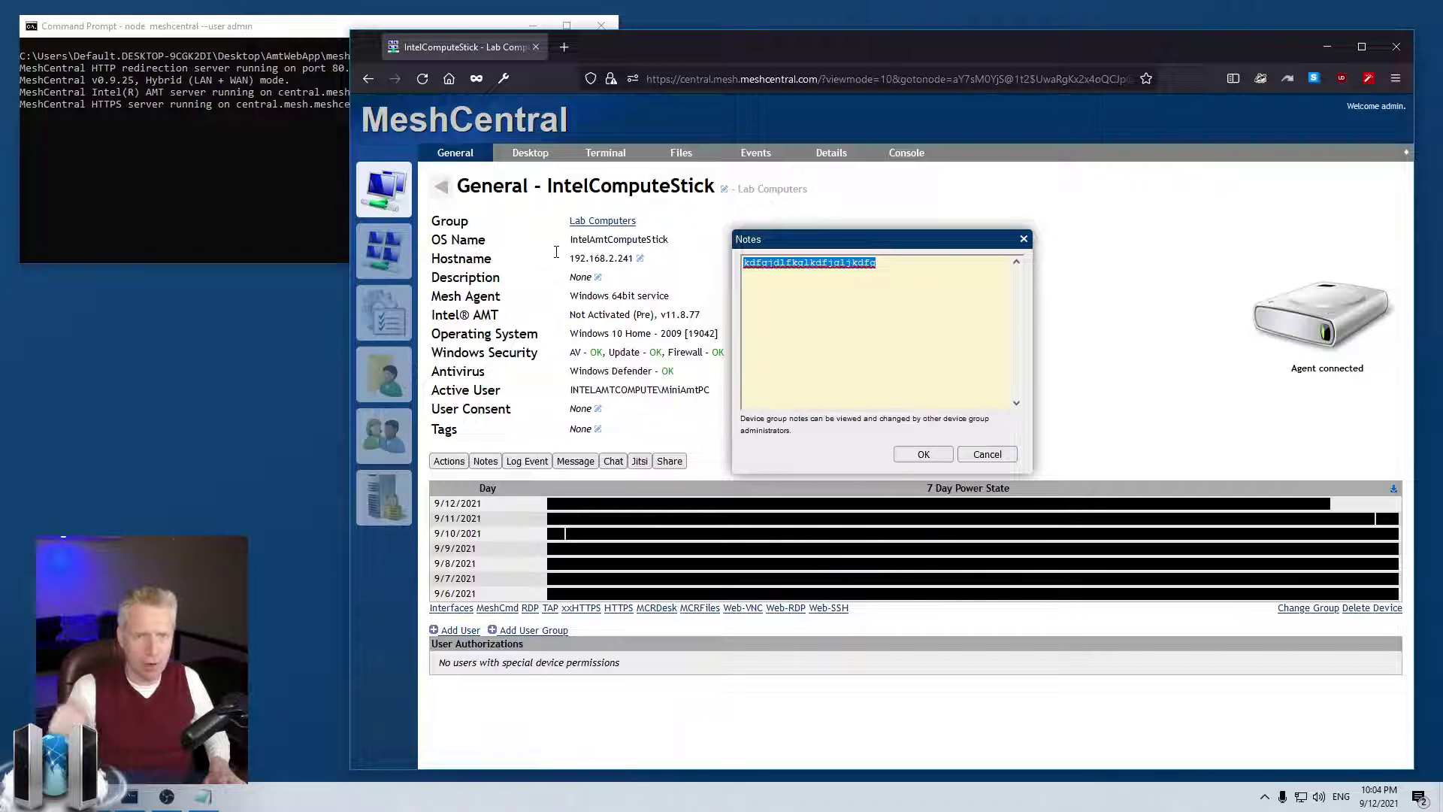
key("Delete")
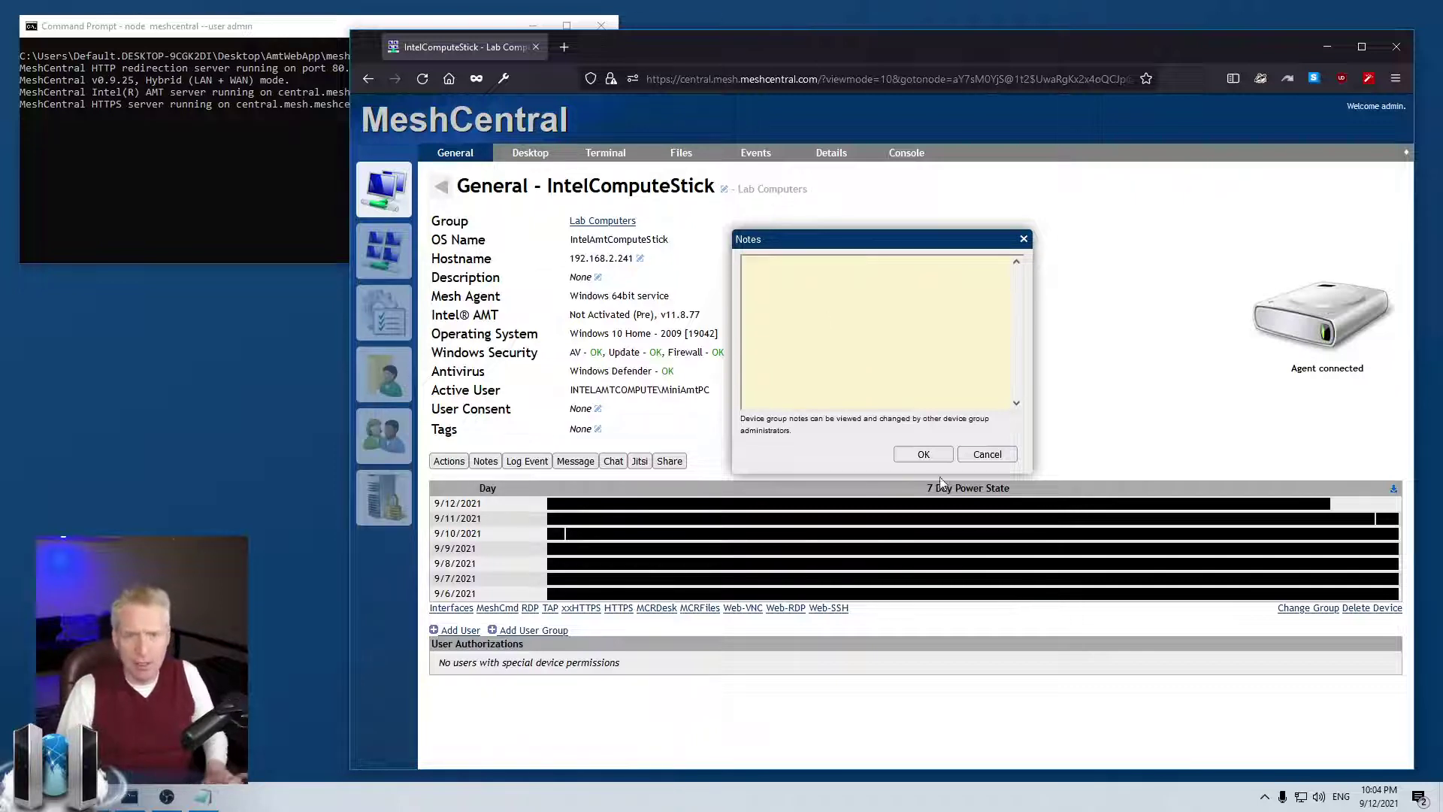
left_click(923, 454)
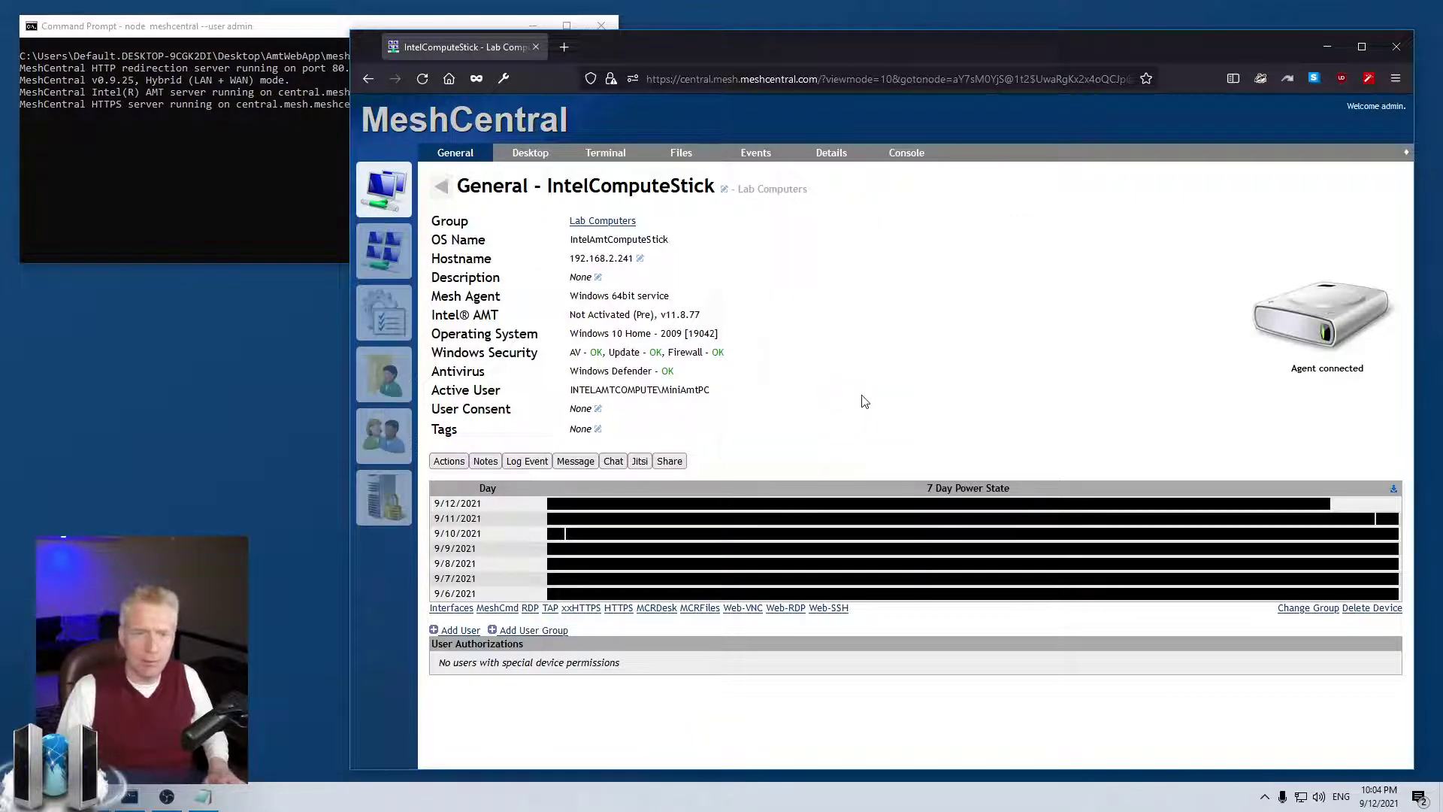
Confirm the device note is now empty, then go to the My Users list.
left_click(485, 461)
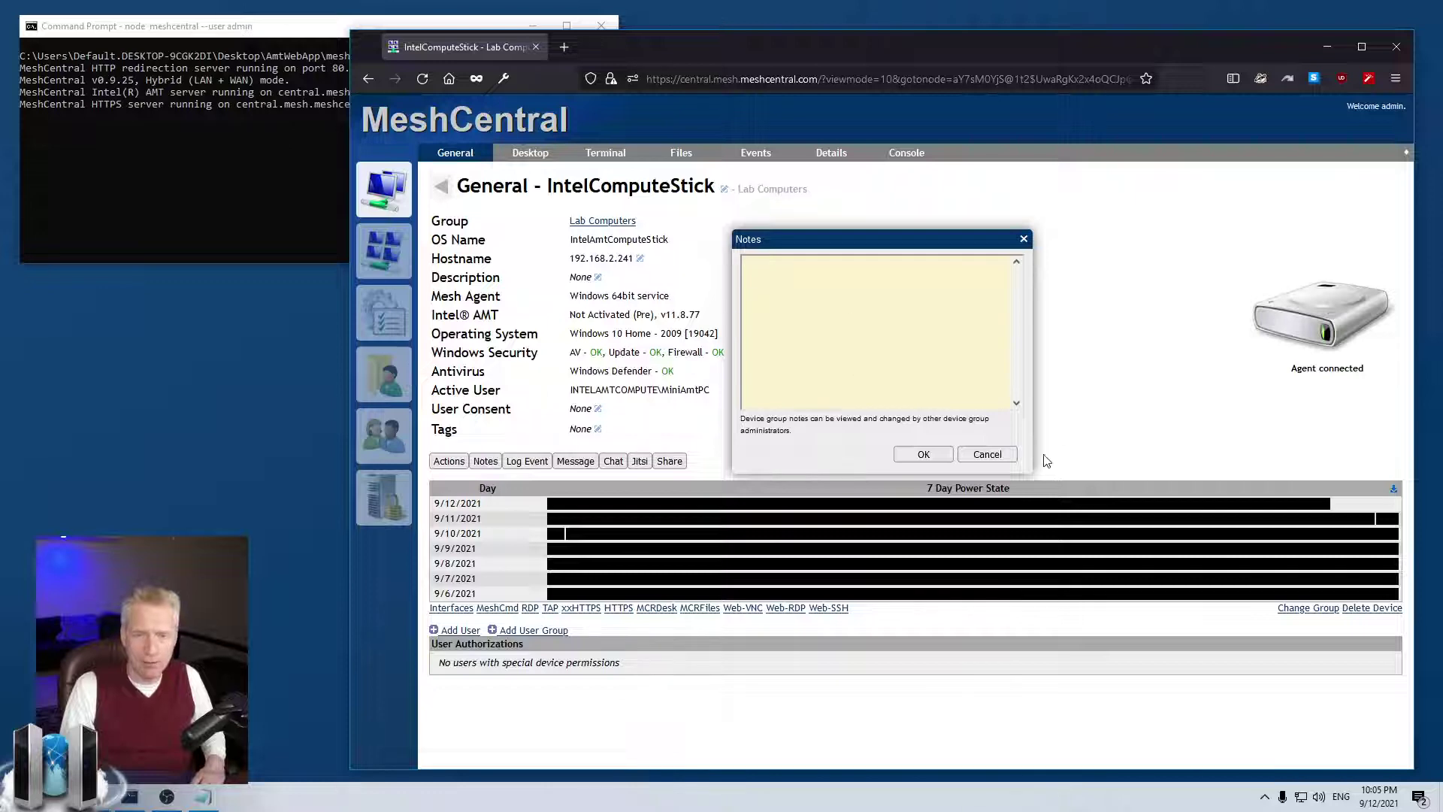
left_click(986, 454)
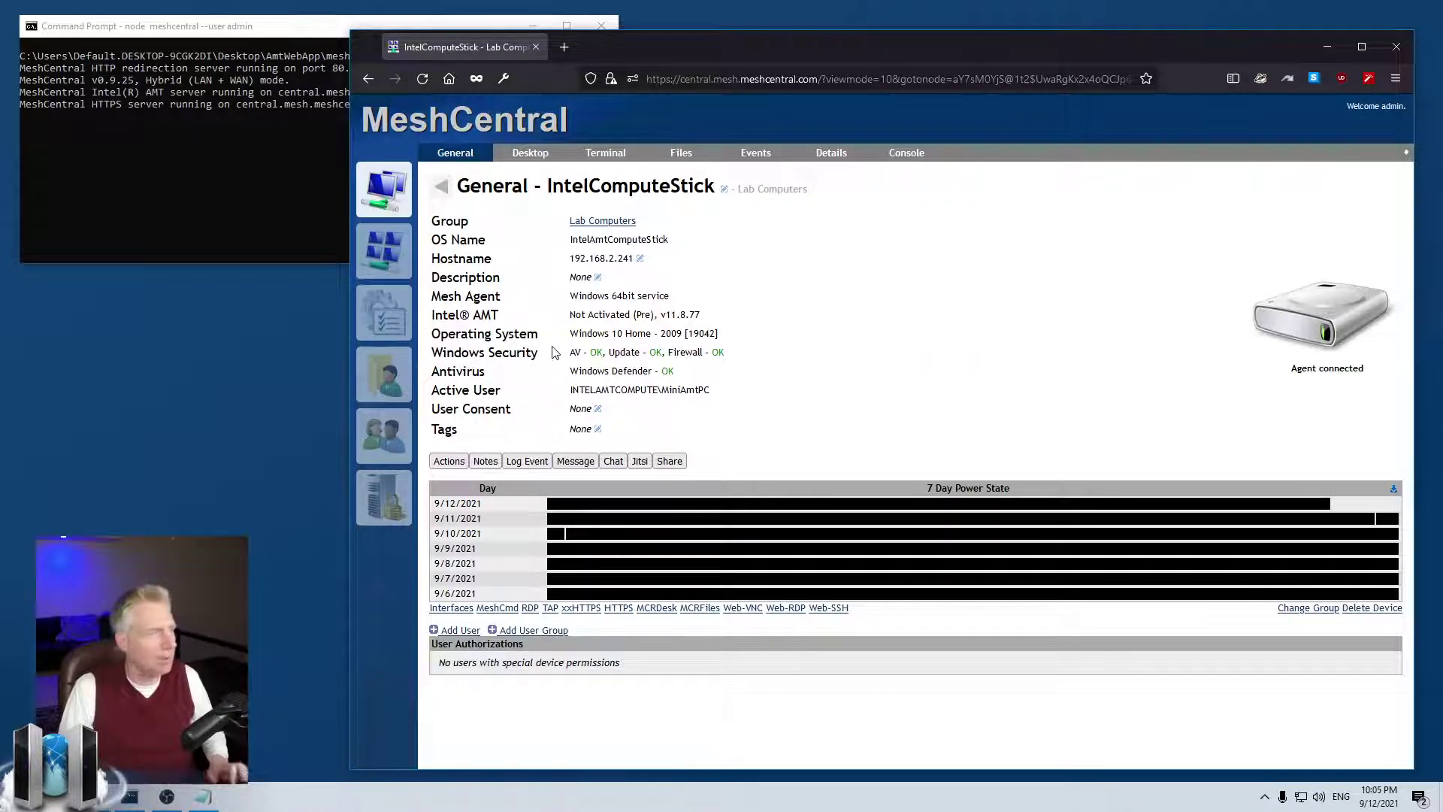
left_click(384, 436)
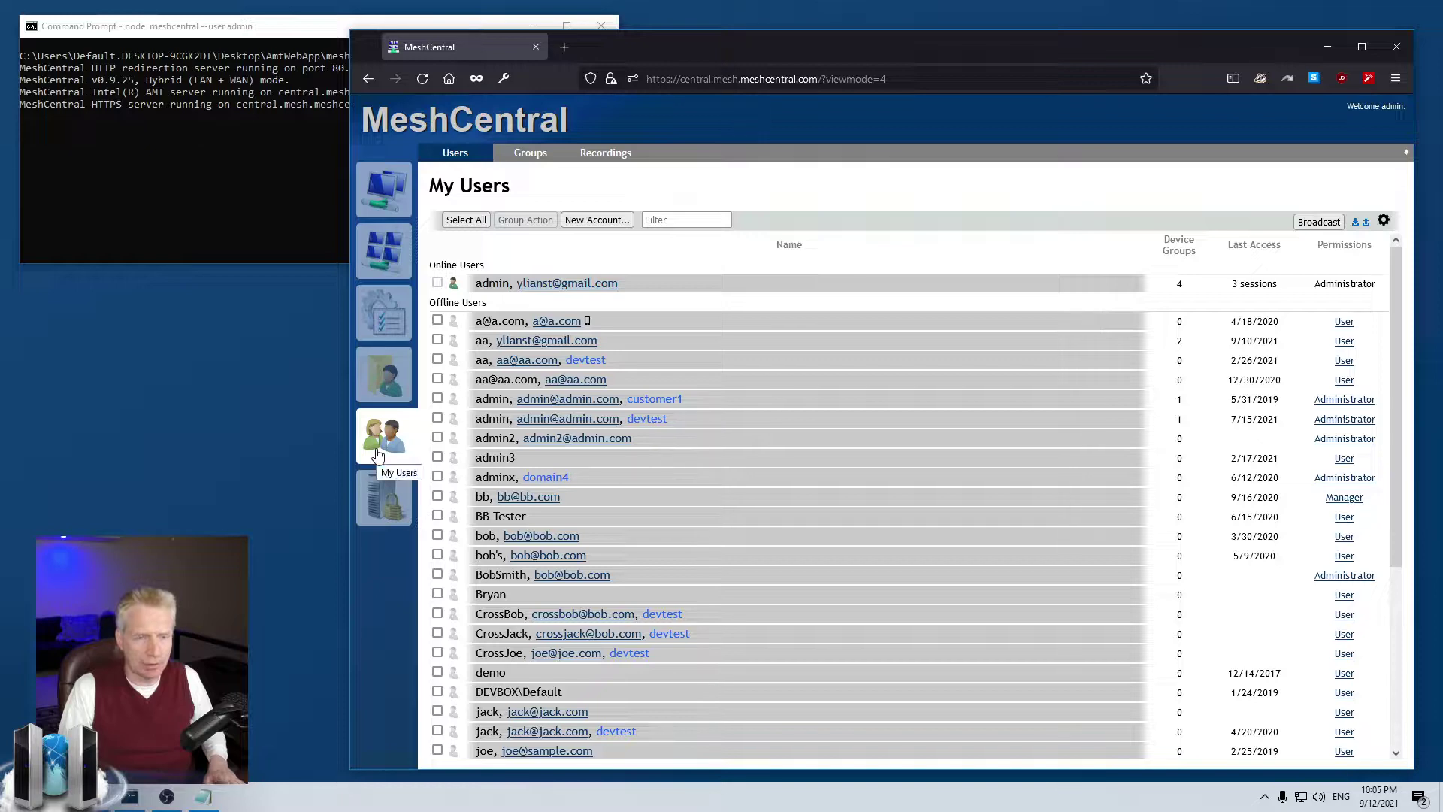
Open a user account's General page and view its empty Notes without changes.
left_click(483, 360)
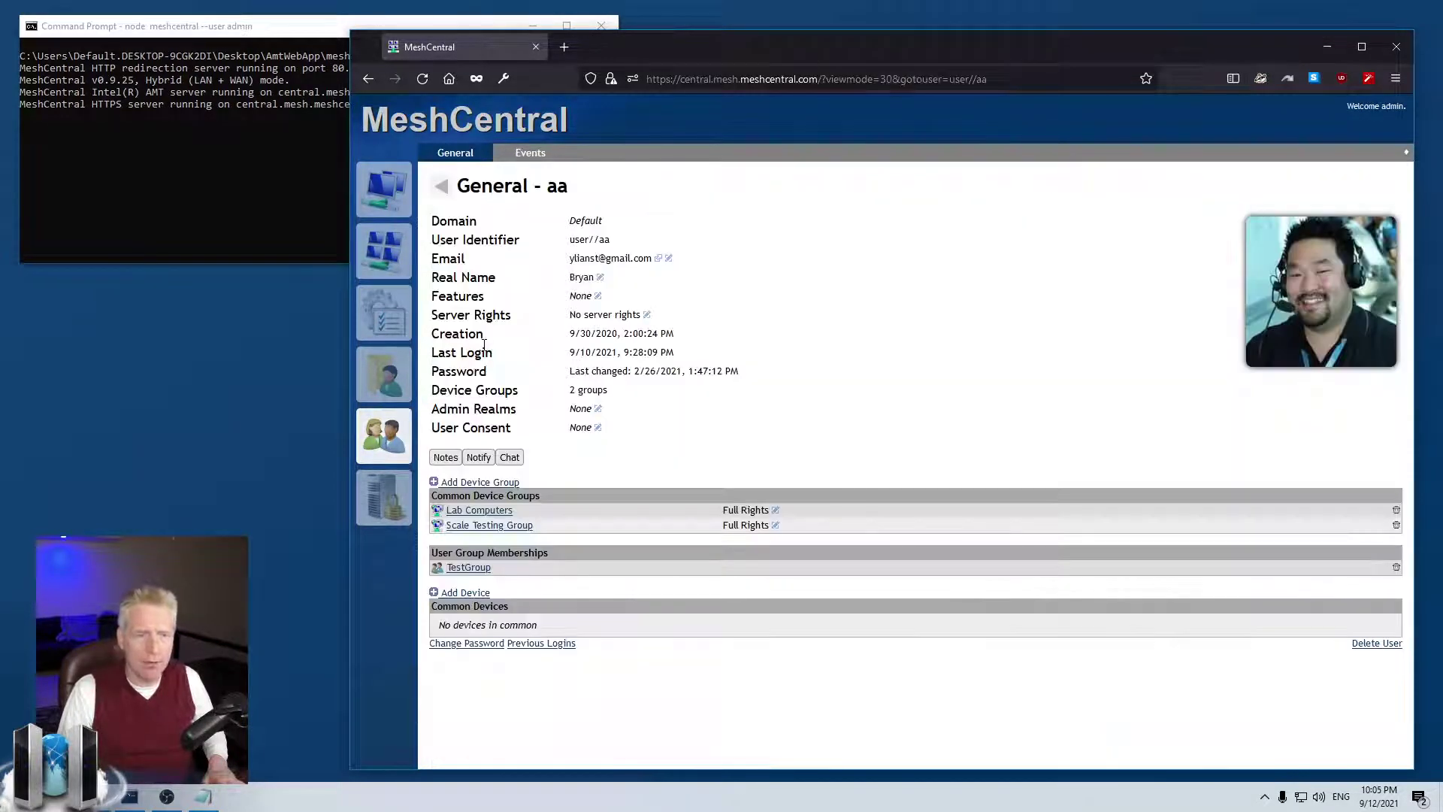
left_click(446, 458)
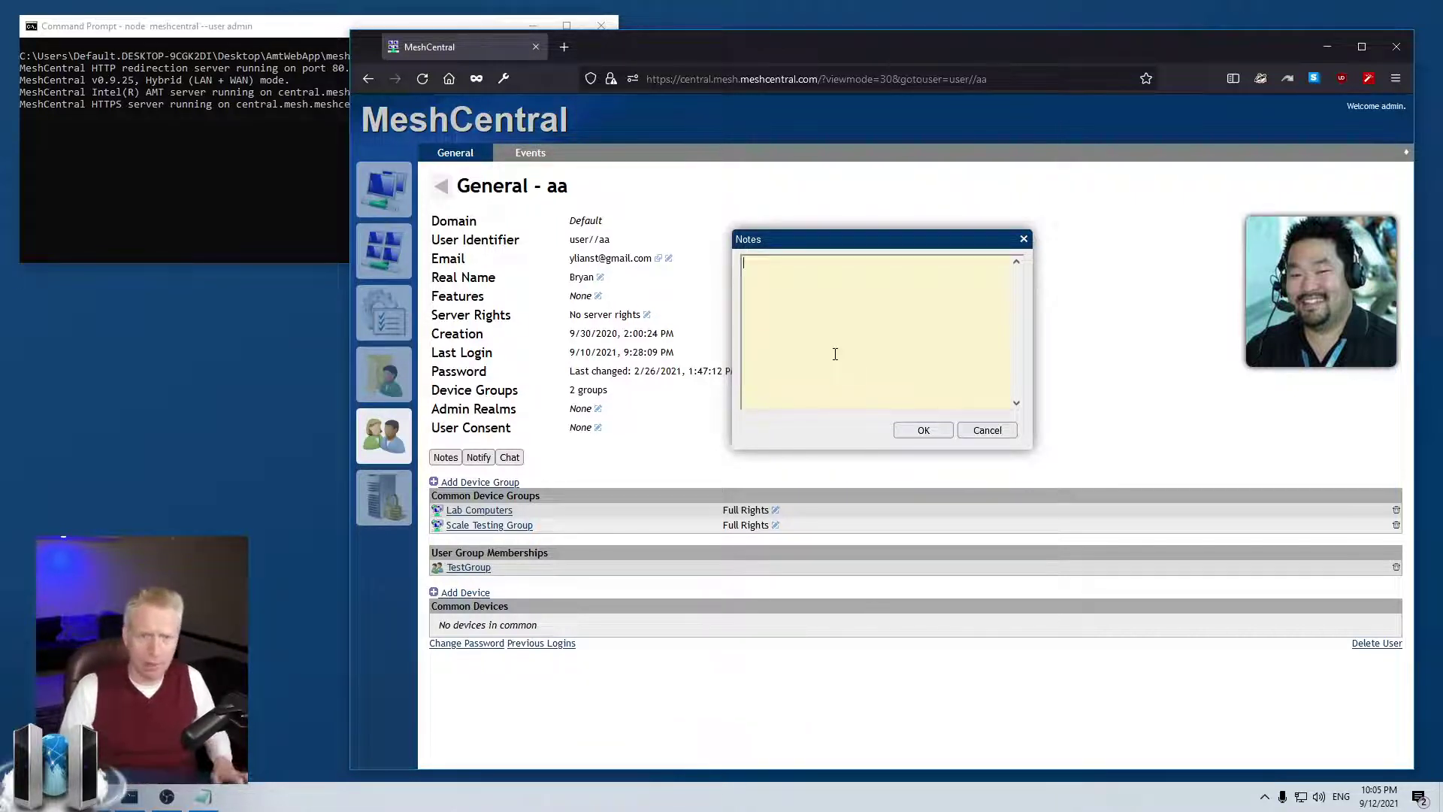
left_click(1005, 428)
Return to My Devices and change the status filter from Online to All.
left_click(383, 189)
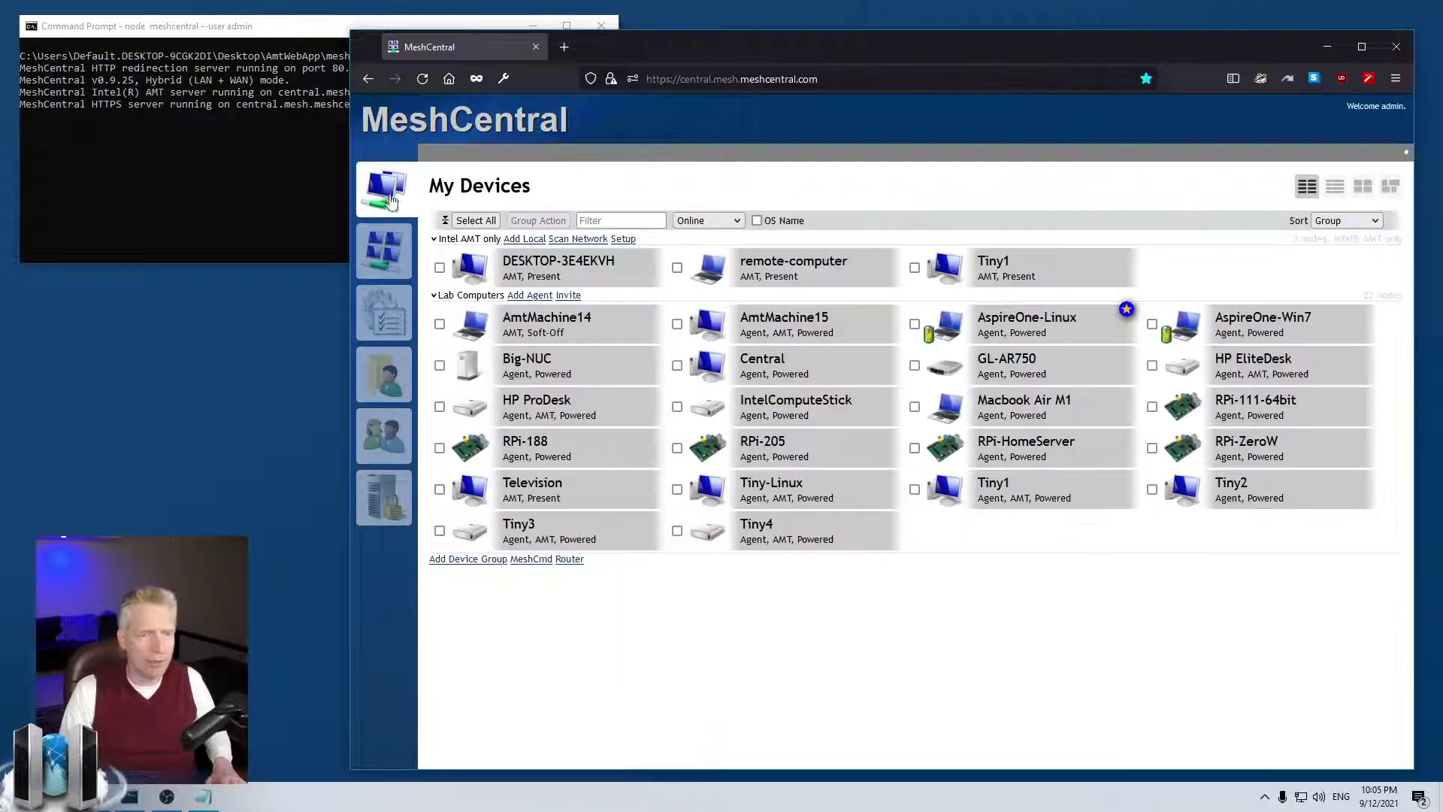
left_click(378, 451)
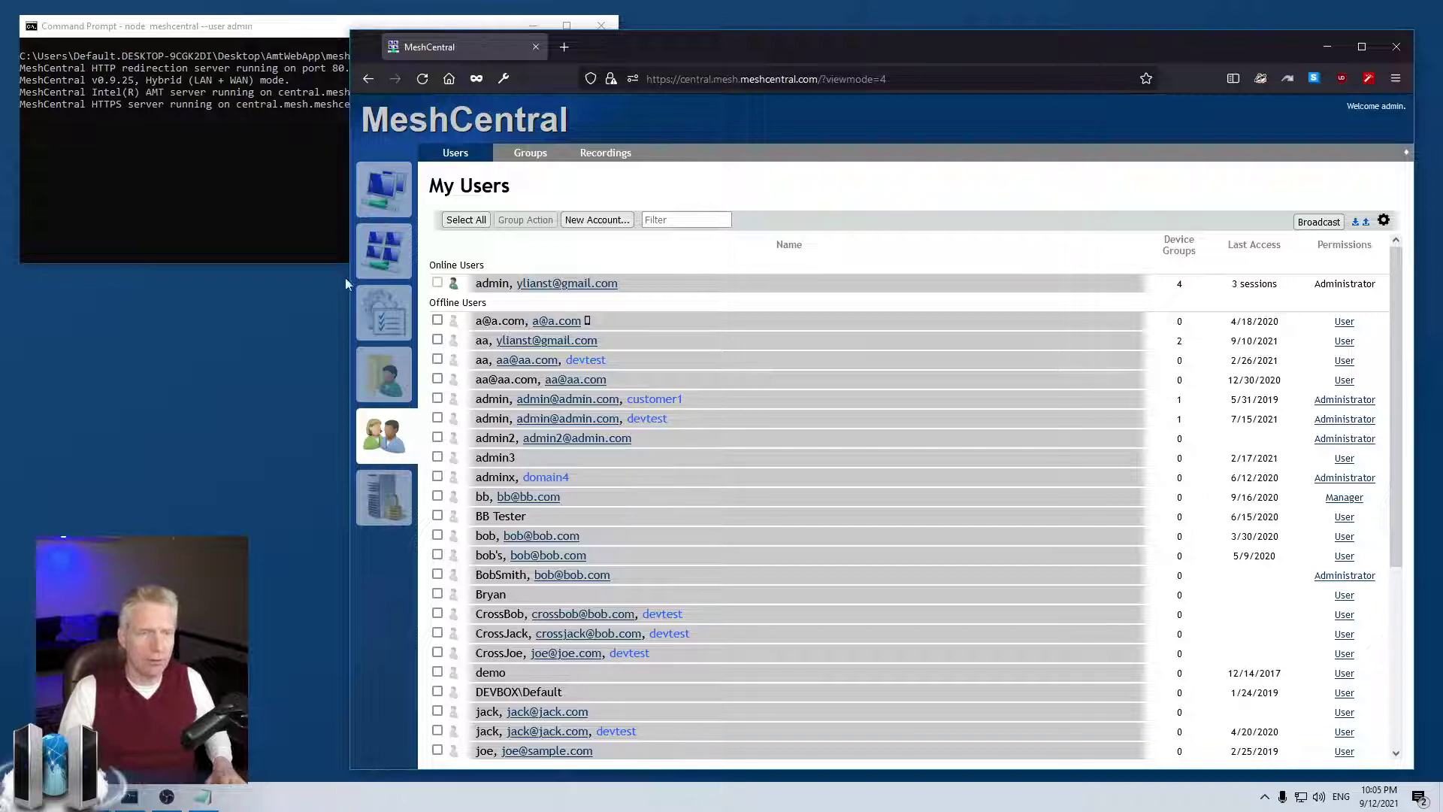
left_click(377, 201)
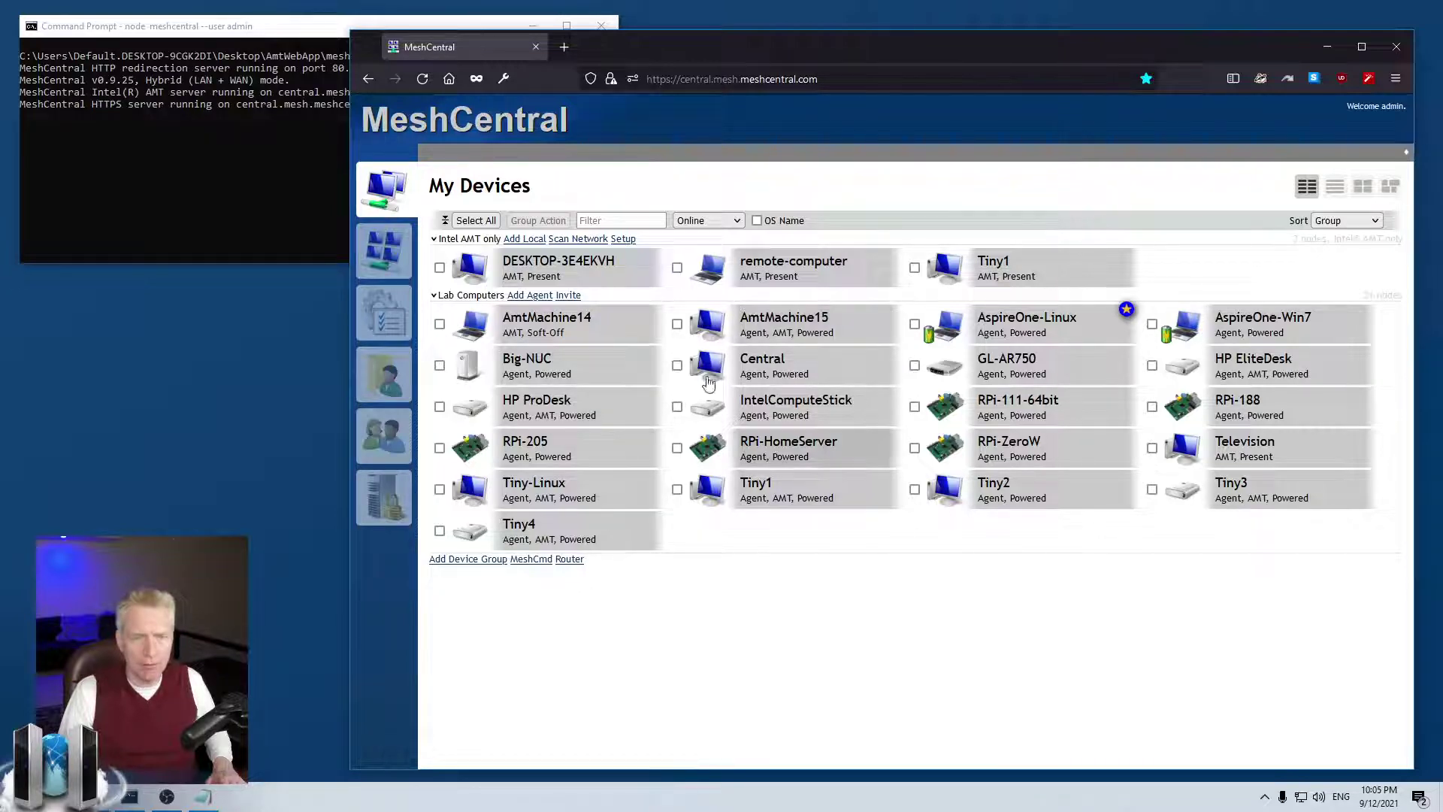
left_click(705, 218)
left_click(710, 242)
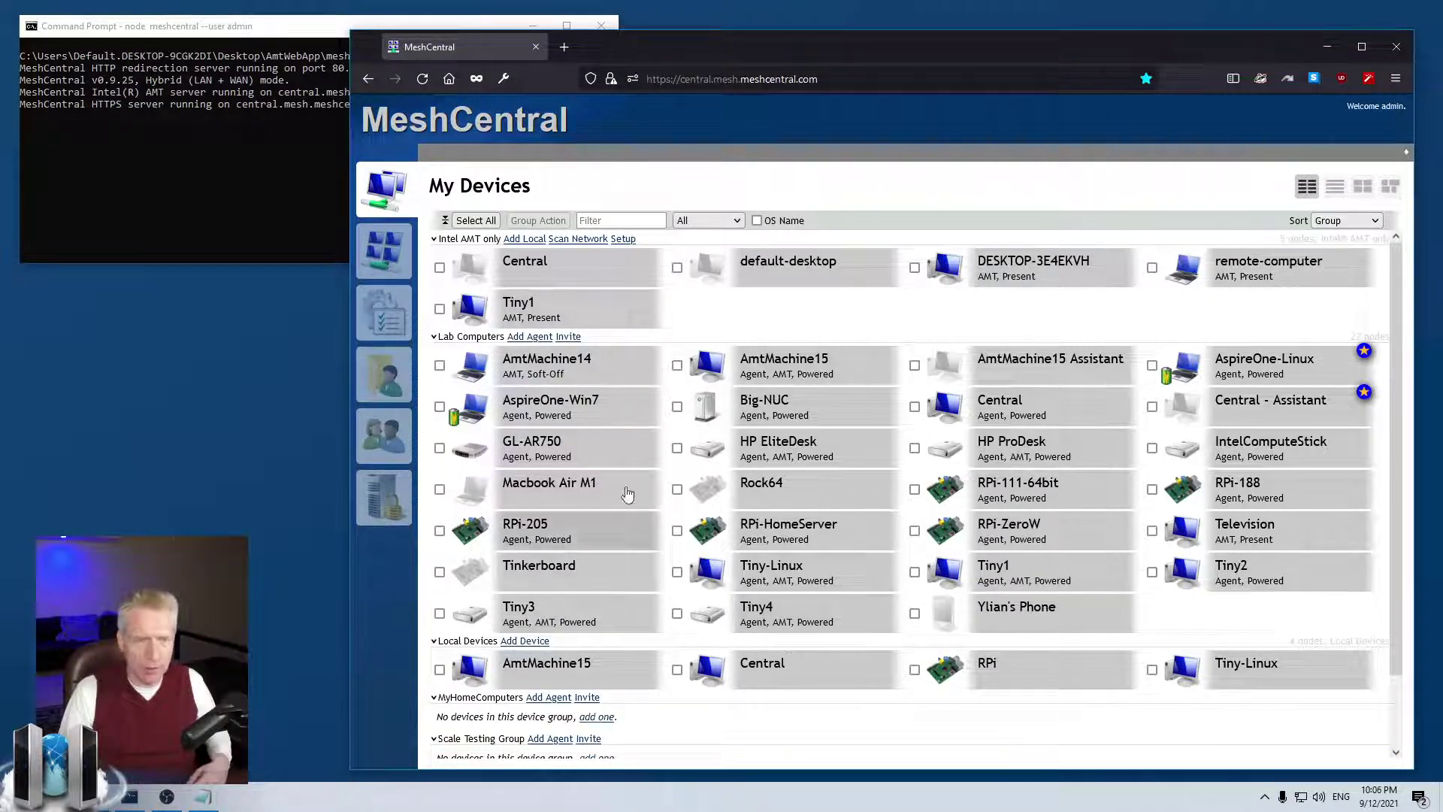
Select and clear all devices using the header checkbox and the quick selection options.
left_click(481, 222)
left_click(482, 221)
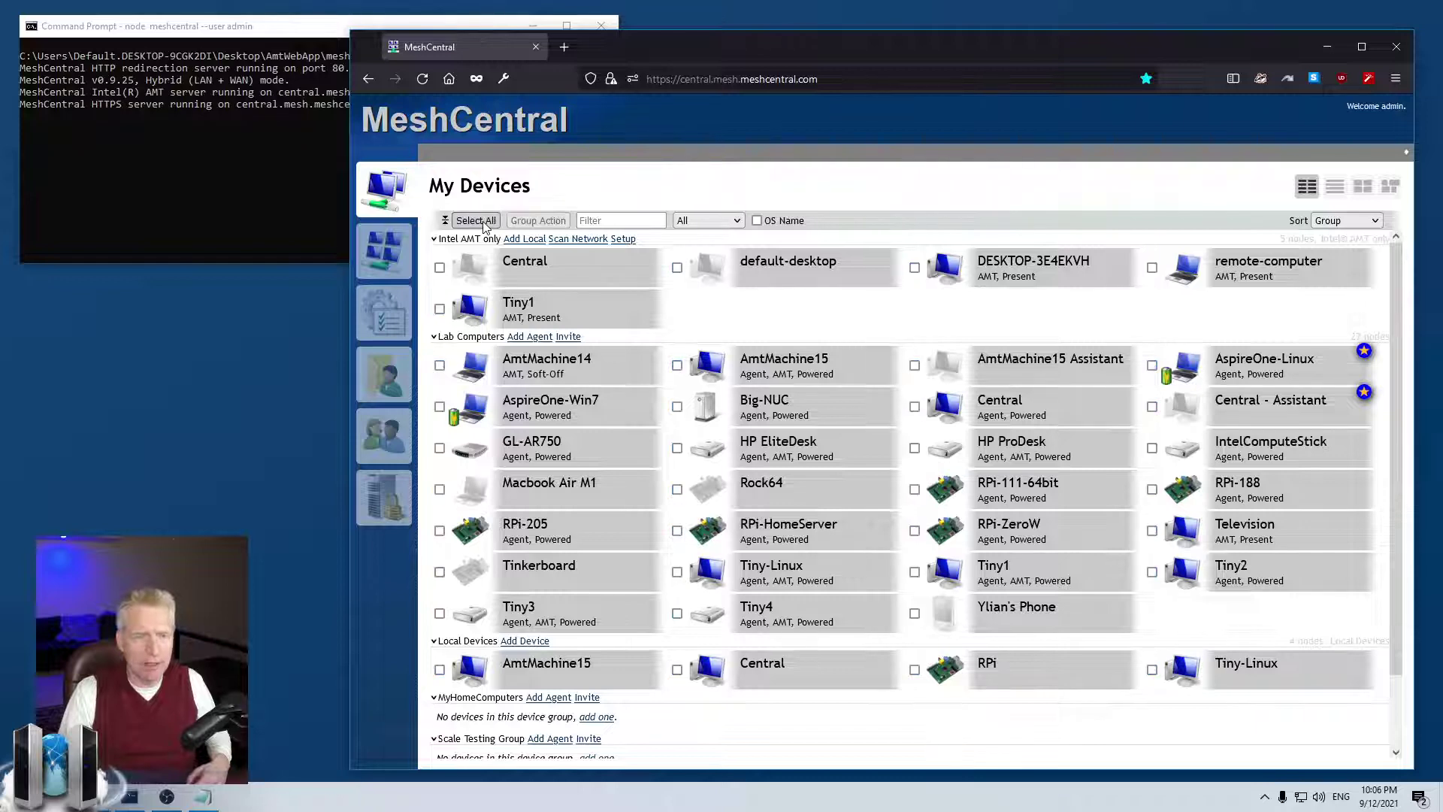
left_click(482, 221)
left_click(481, 221)
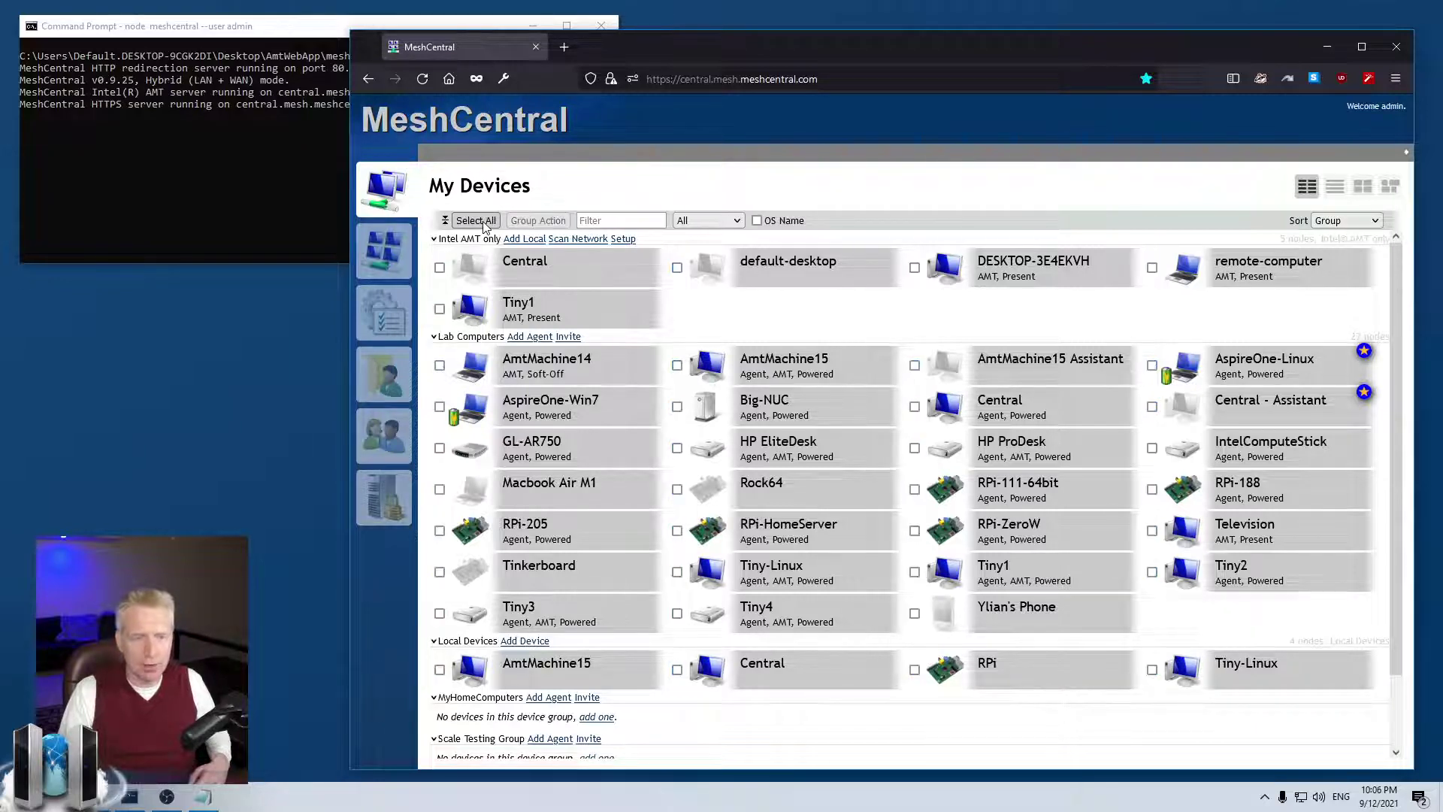
right_click(481, 644)
left_click(516, 604)
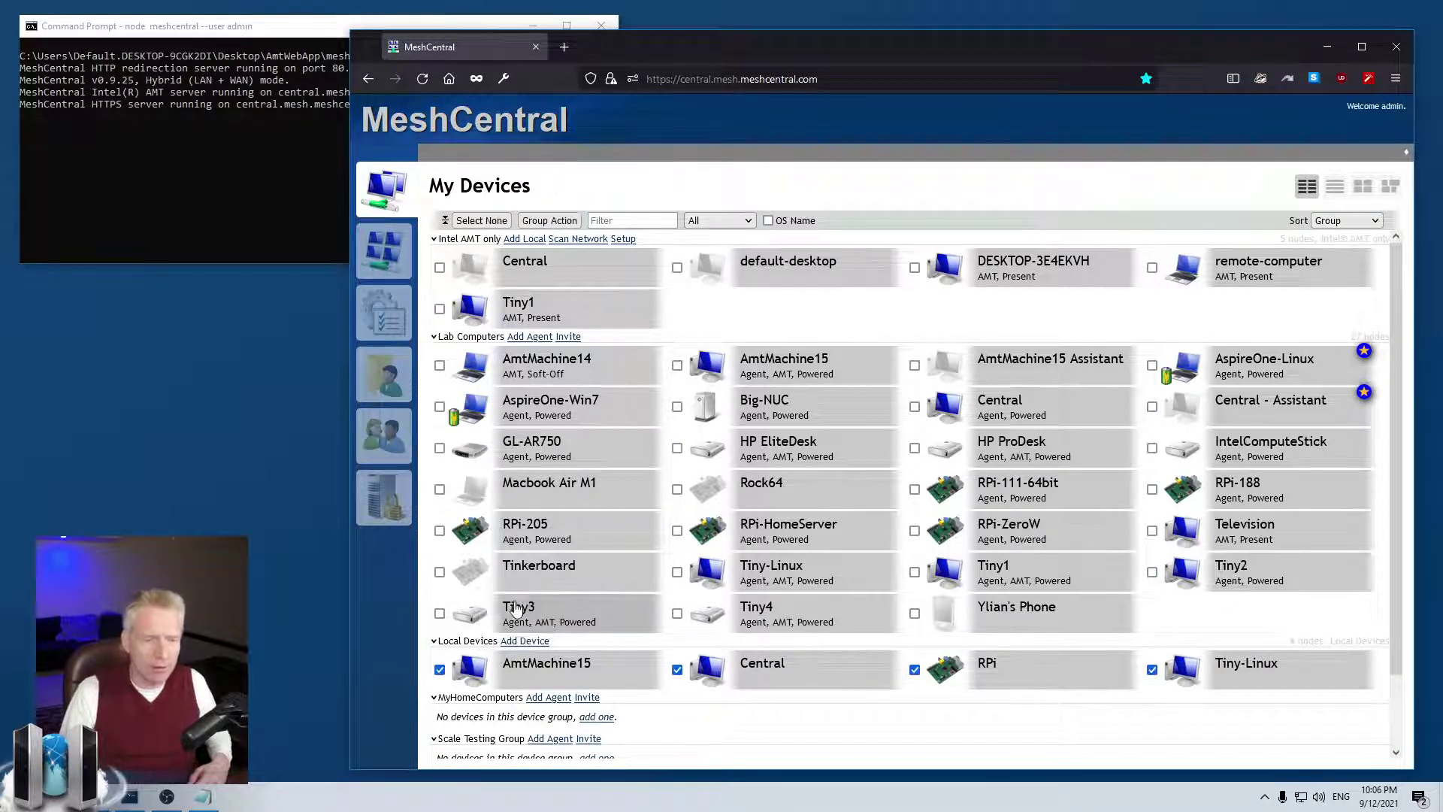
right_click(481, 645)
left_click(514, 625)
Use the group selection options to leave every Lab Computers device checked.
right_click(460, 371)
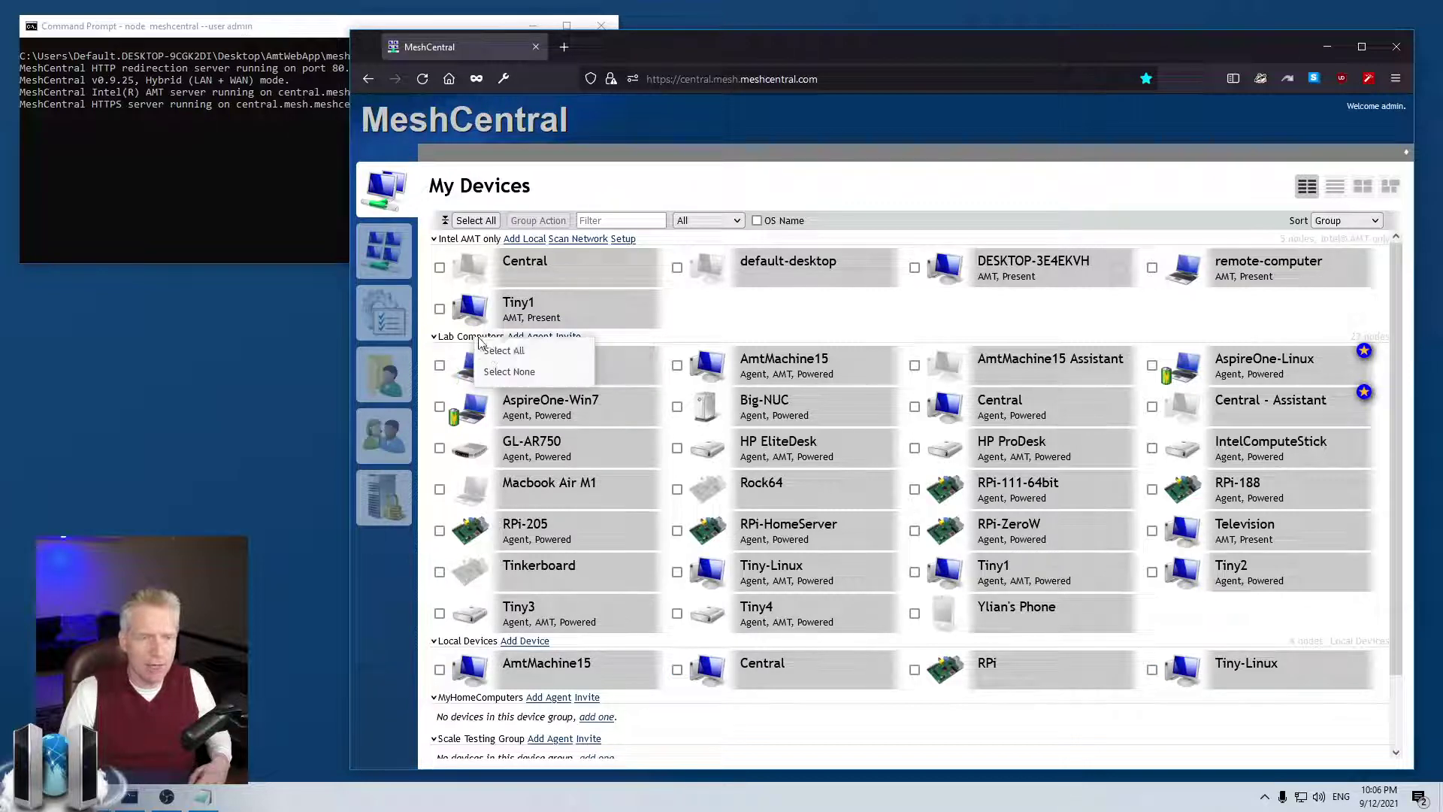
left_click(505, 350)
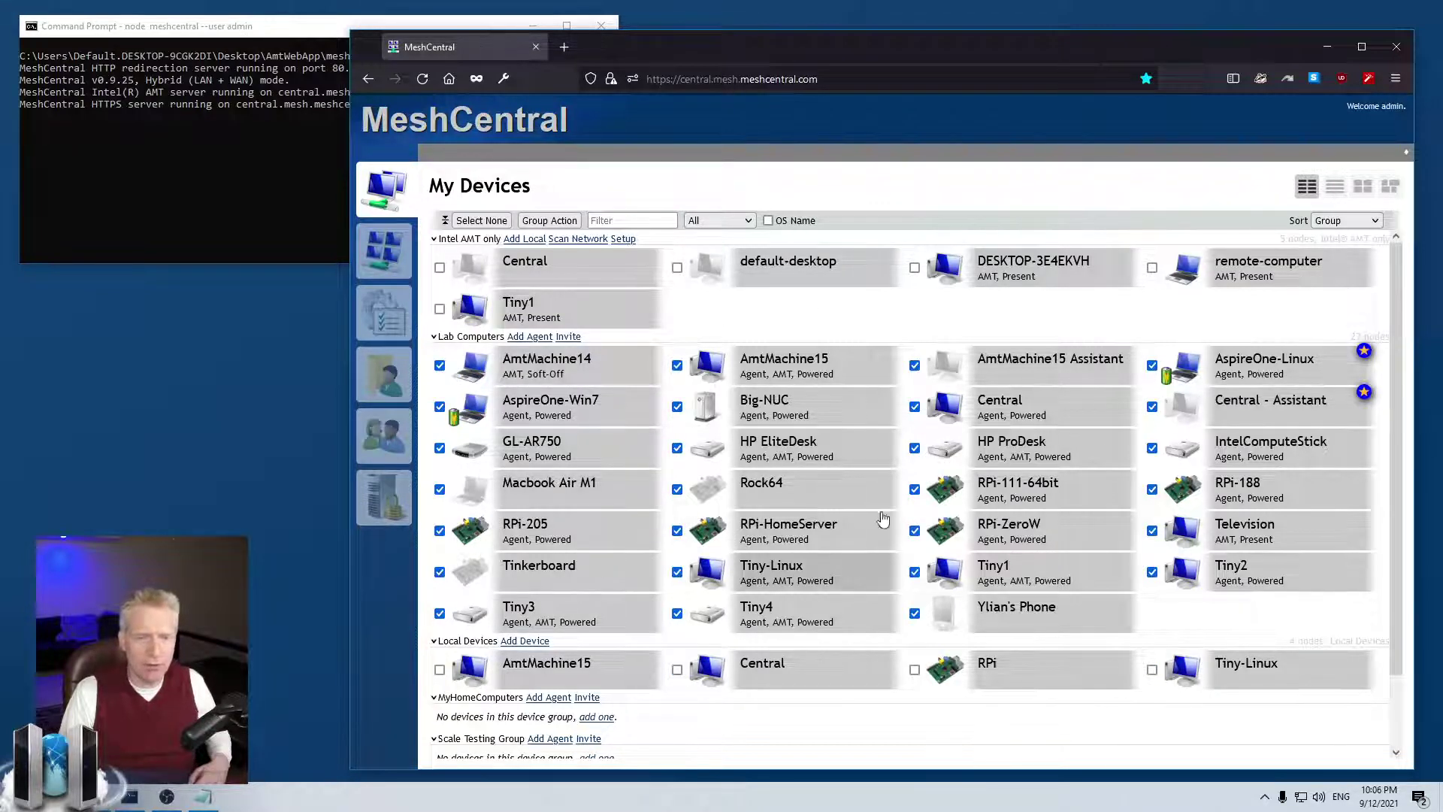
right_click(470, 245)
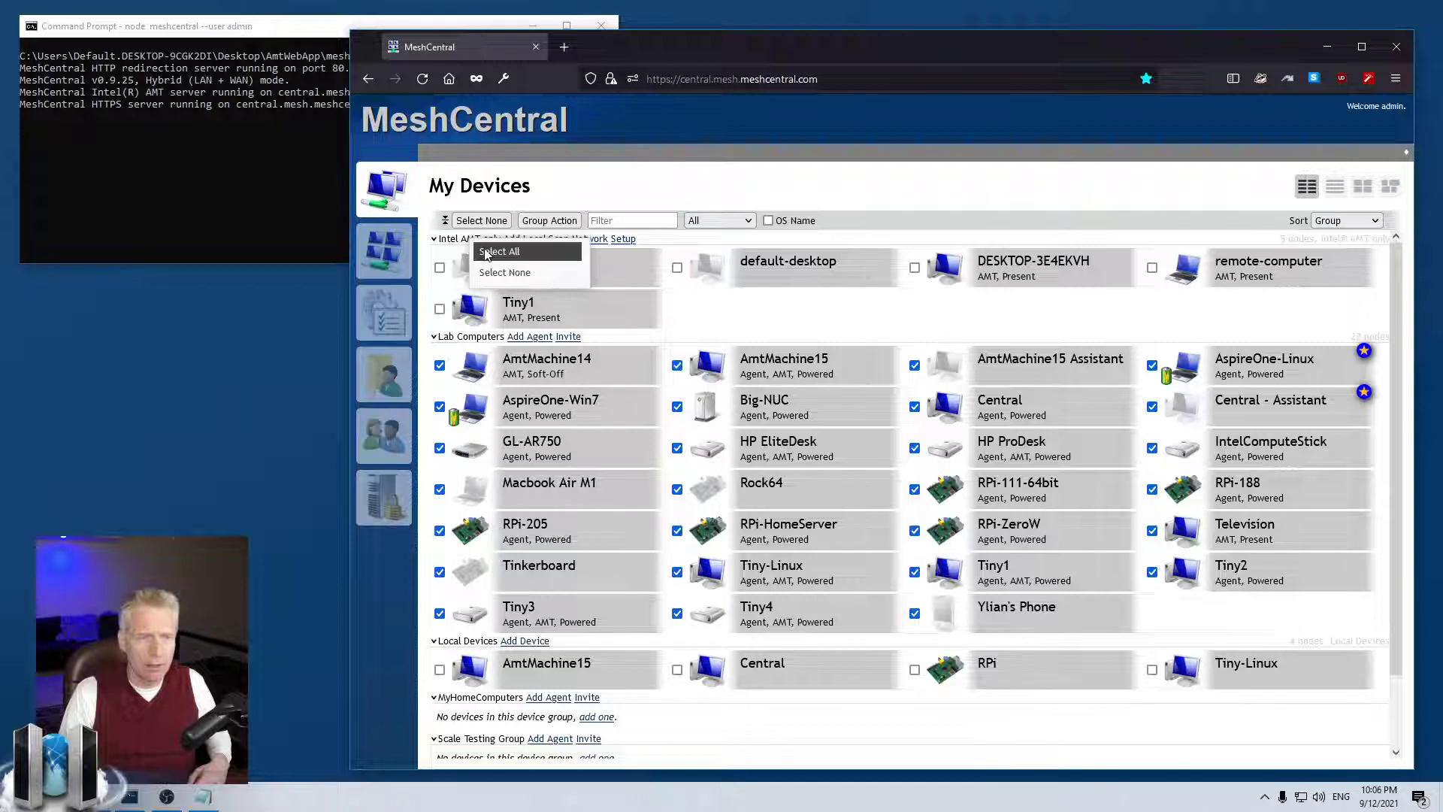
left_click(496, 268)
right_click(474, 248)
left_click(467, 304)
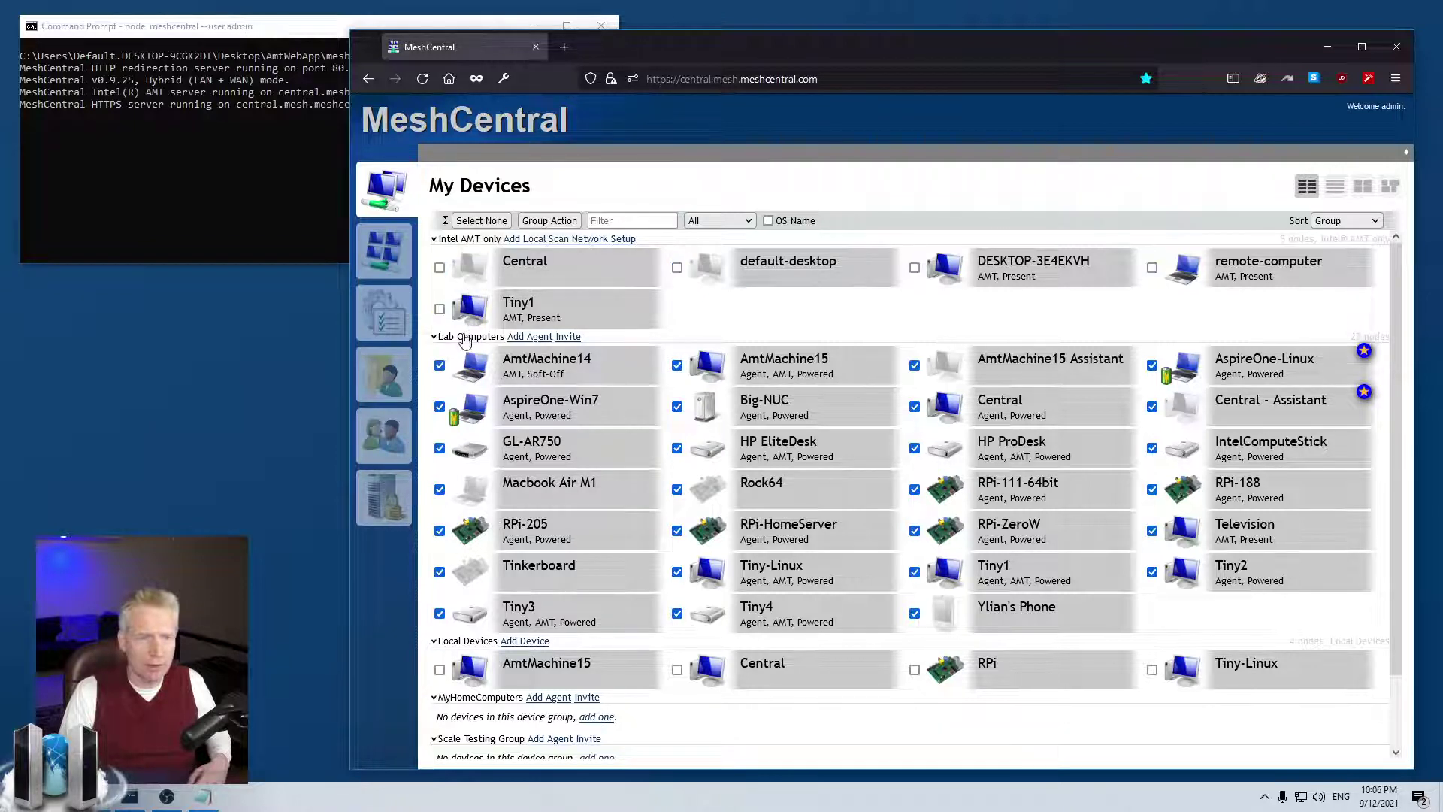
right_click(460, 328)
left_click(480, 345)
right_click(486, 339)
left_click(516, 369)
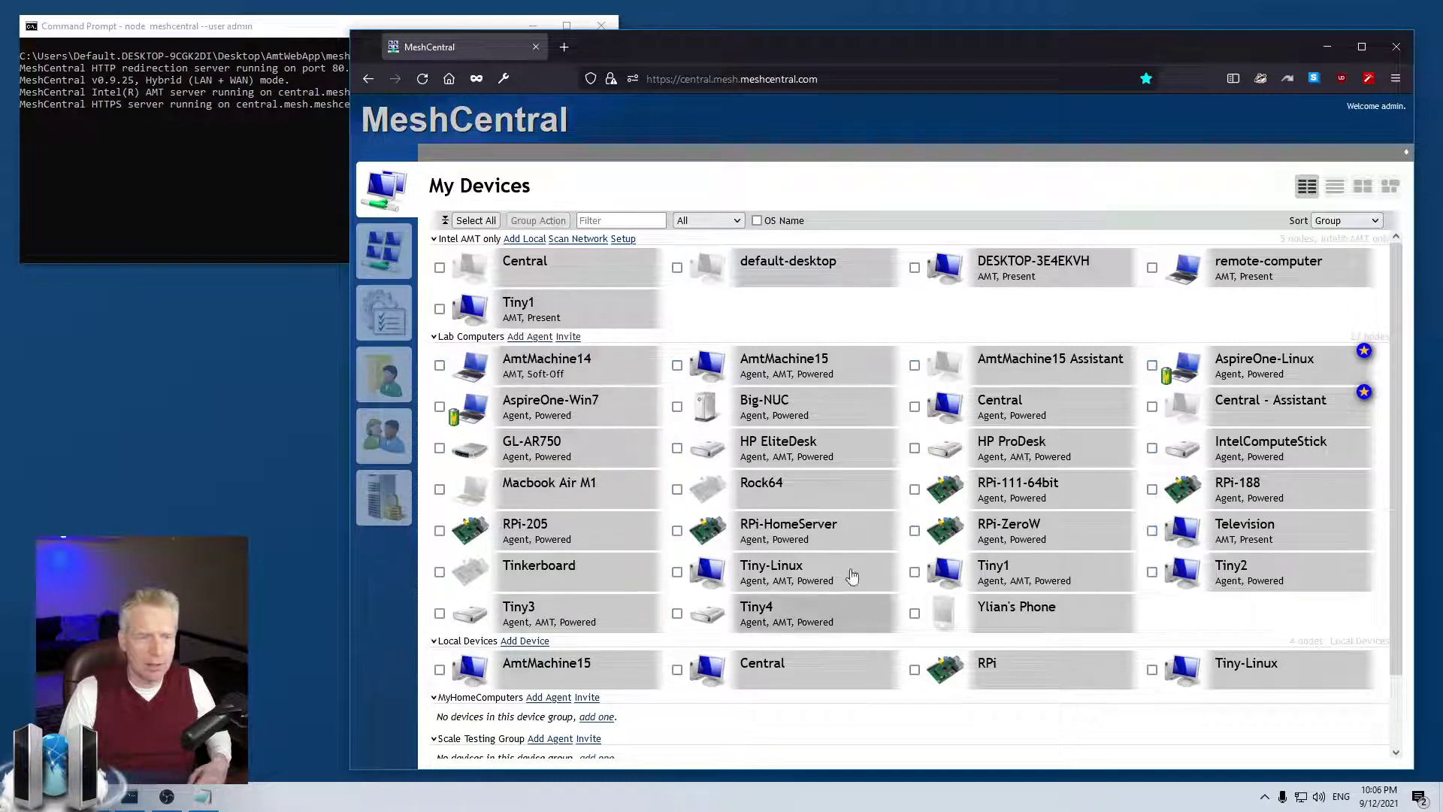
right_click(477, 340)
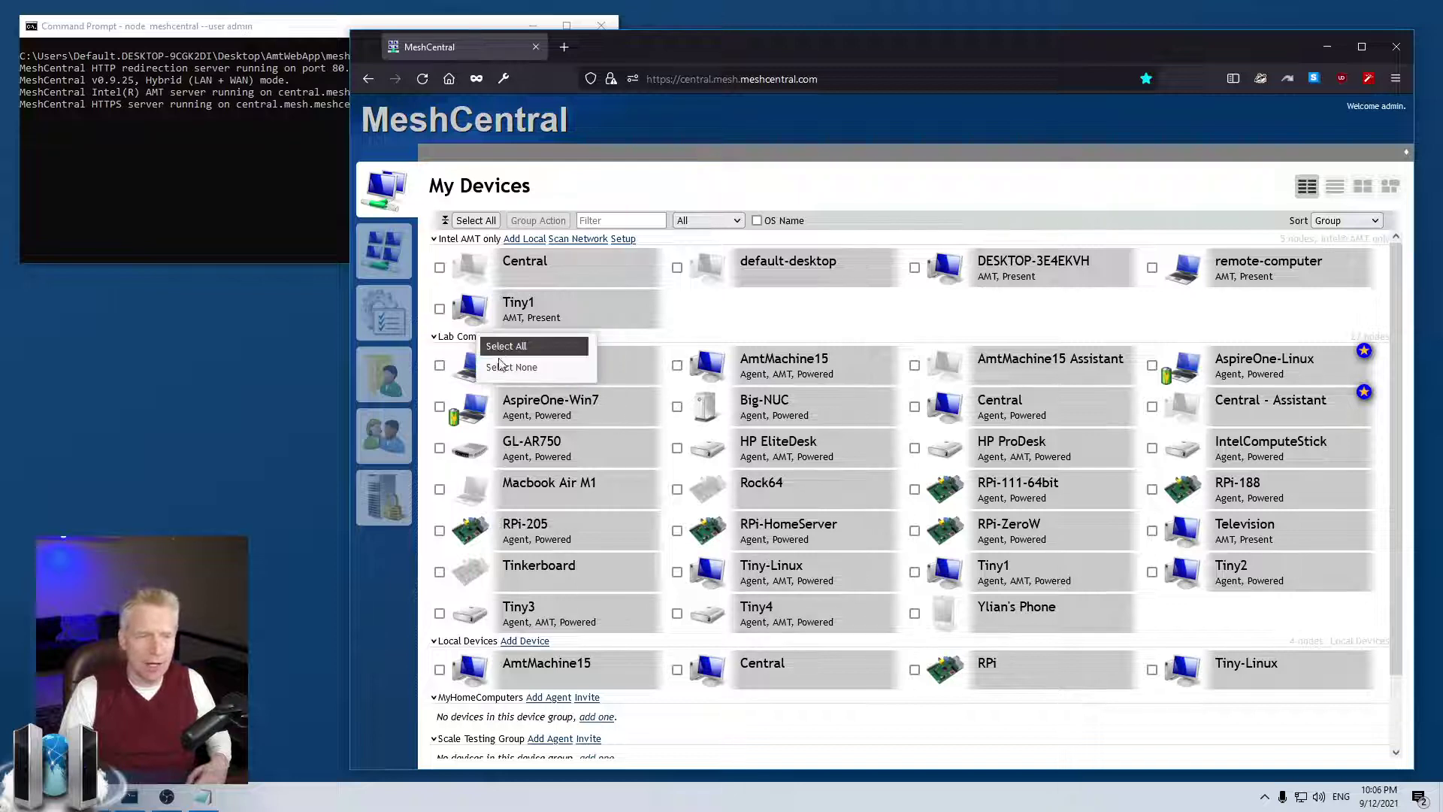
left_click(514, 352)
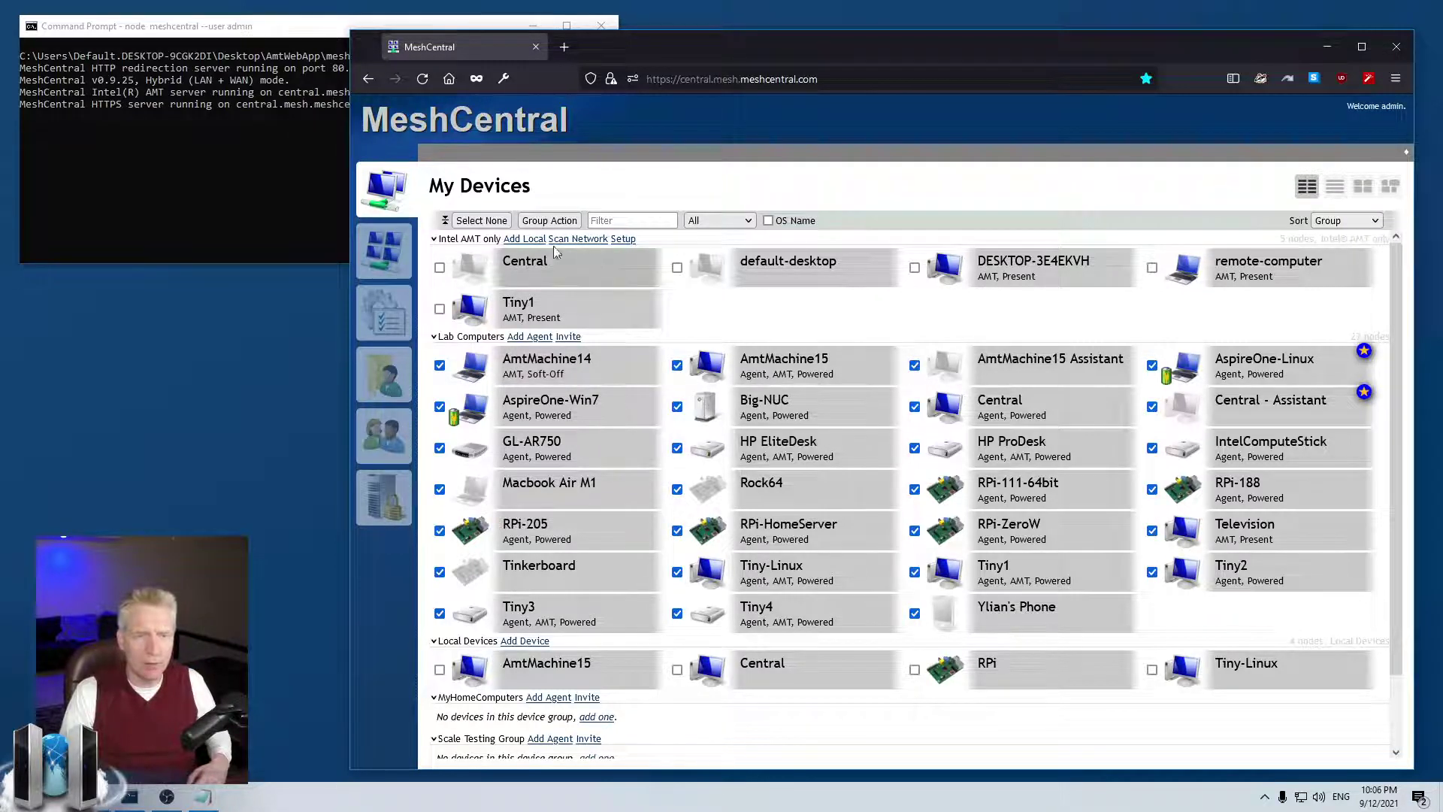
Review the Export device information group action, cancel it, and clear all checks.
left_click(550, 220)
left_click(871, 300)
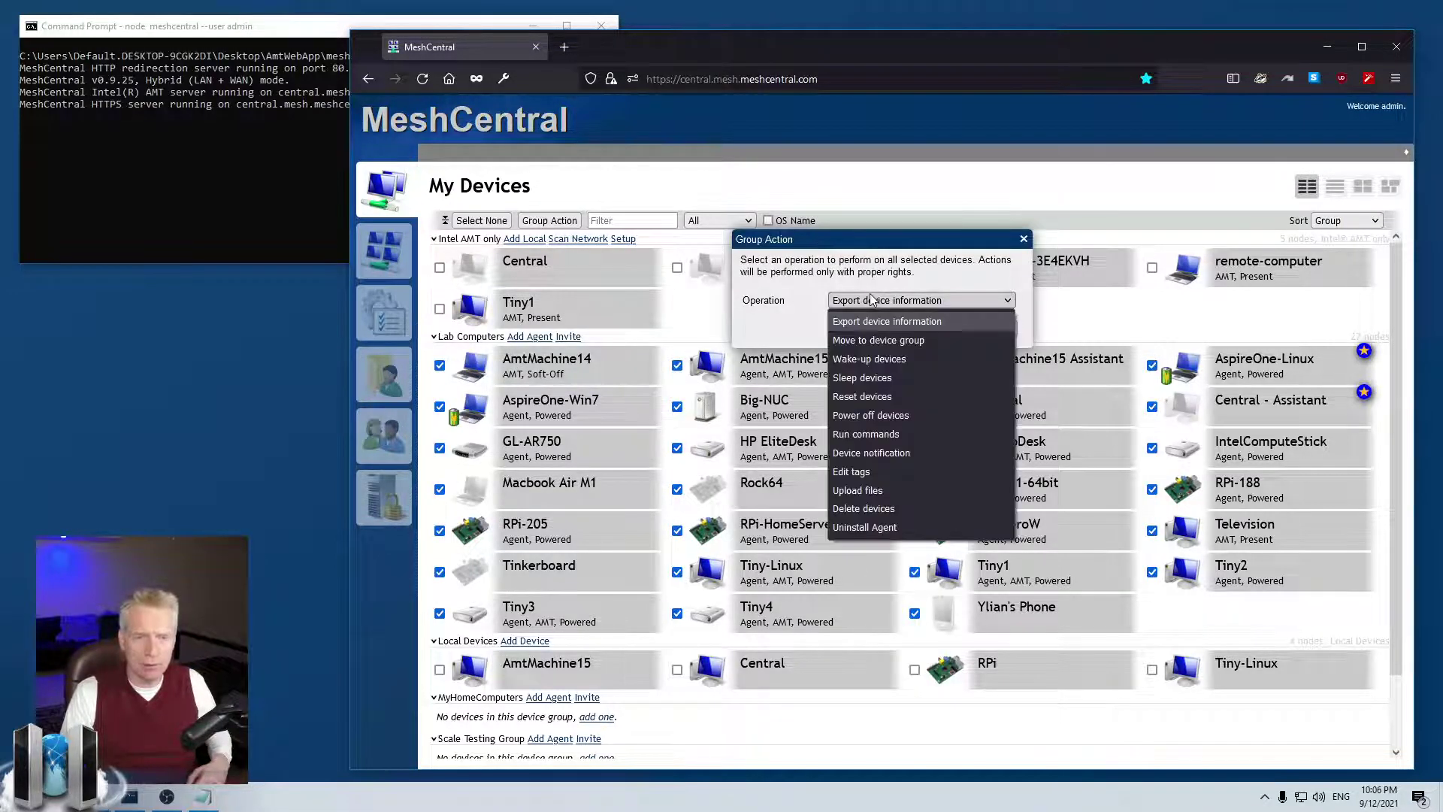
left_click(797, 276)
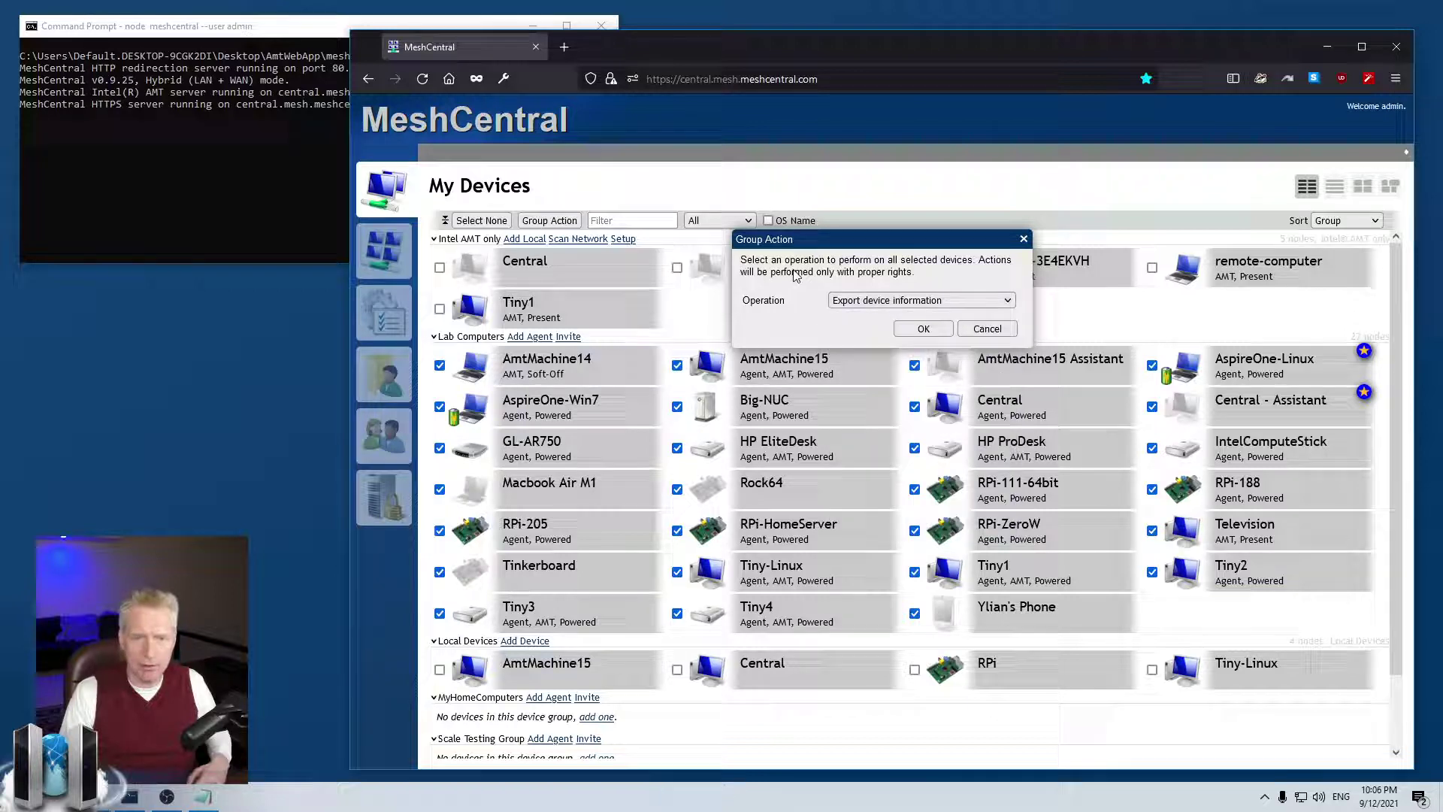
left_click(987, 329)
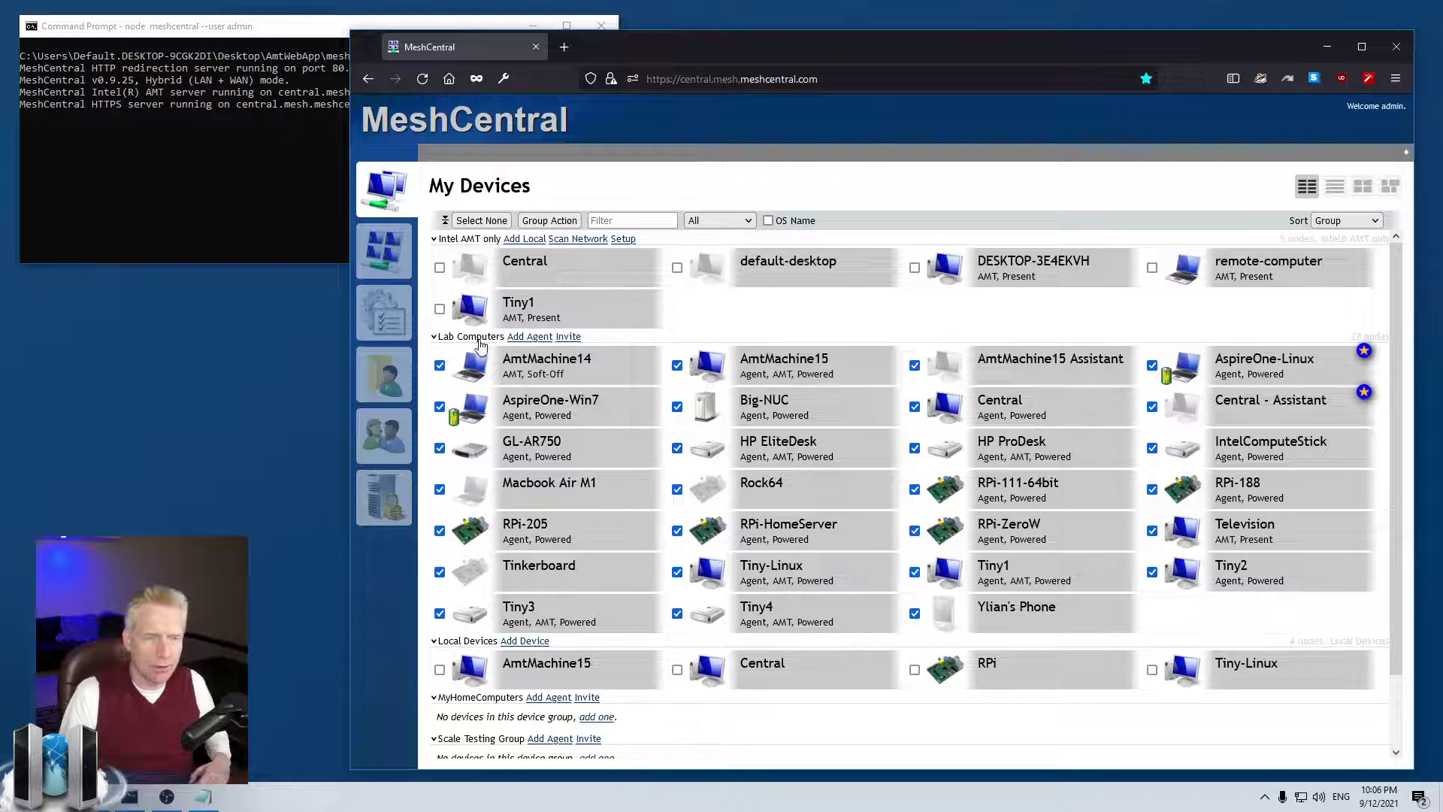
key("Escape")
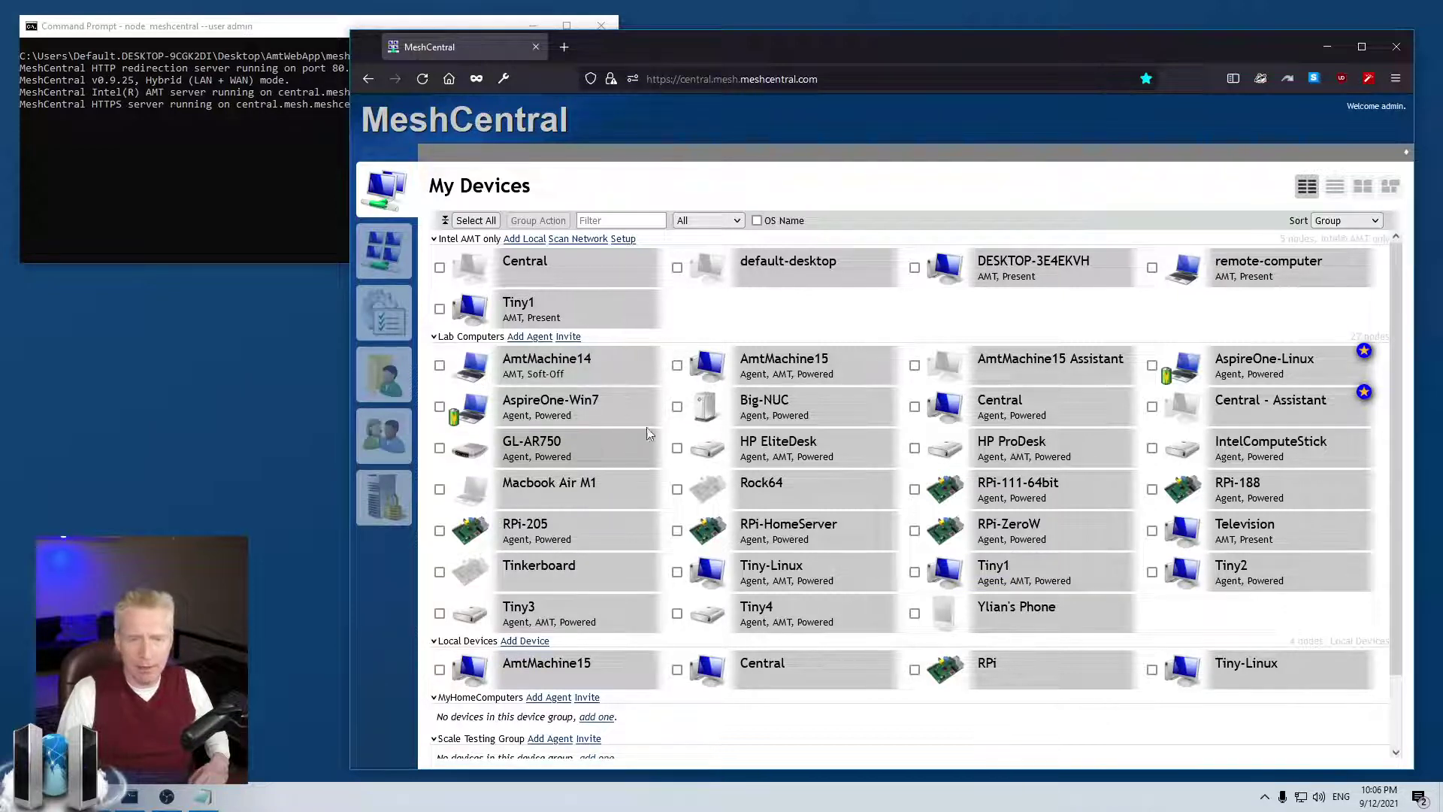
Toggle Lab Computers' remove-on-disconnect feature on and off, then cancel the feature settings.
left_click(795, 365)
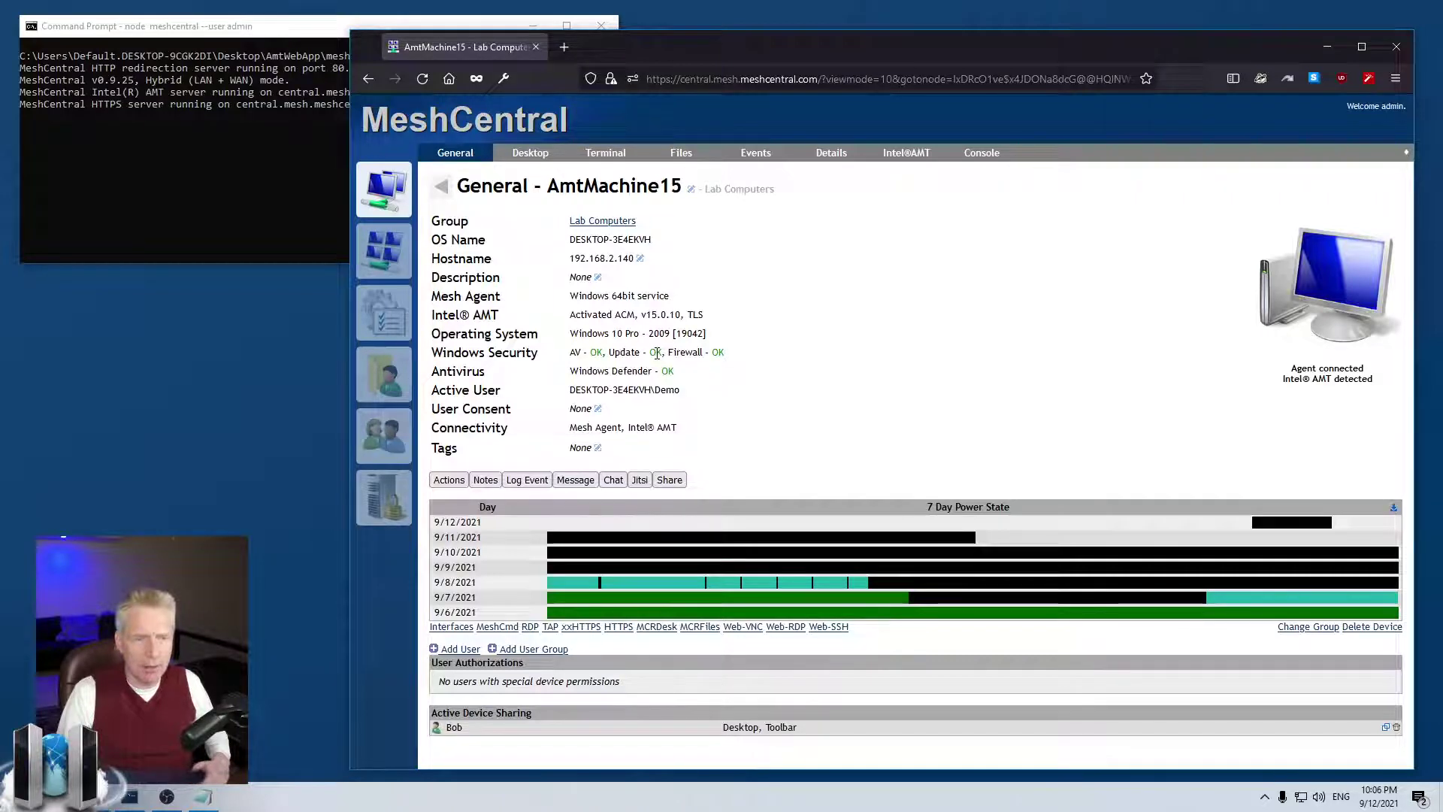
left_click(389, 191)
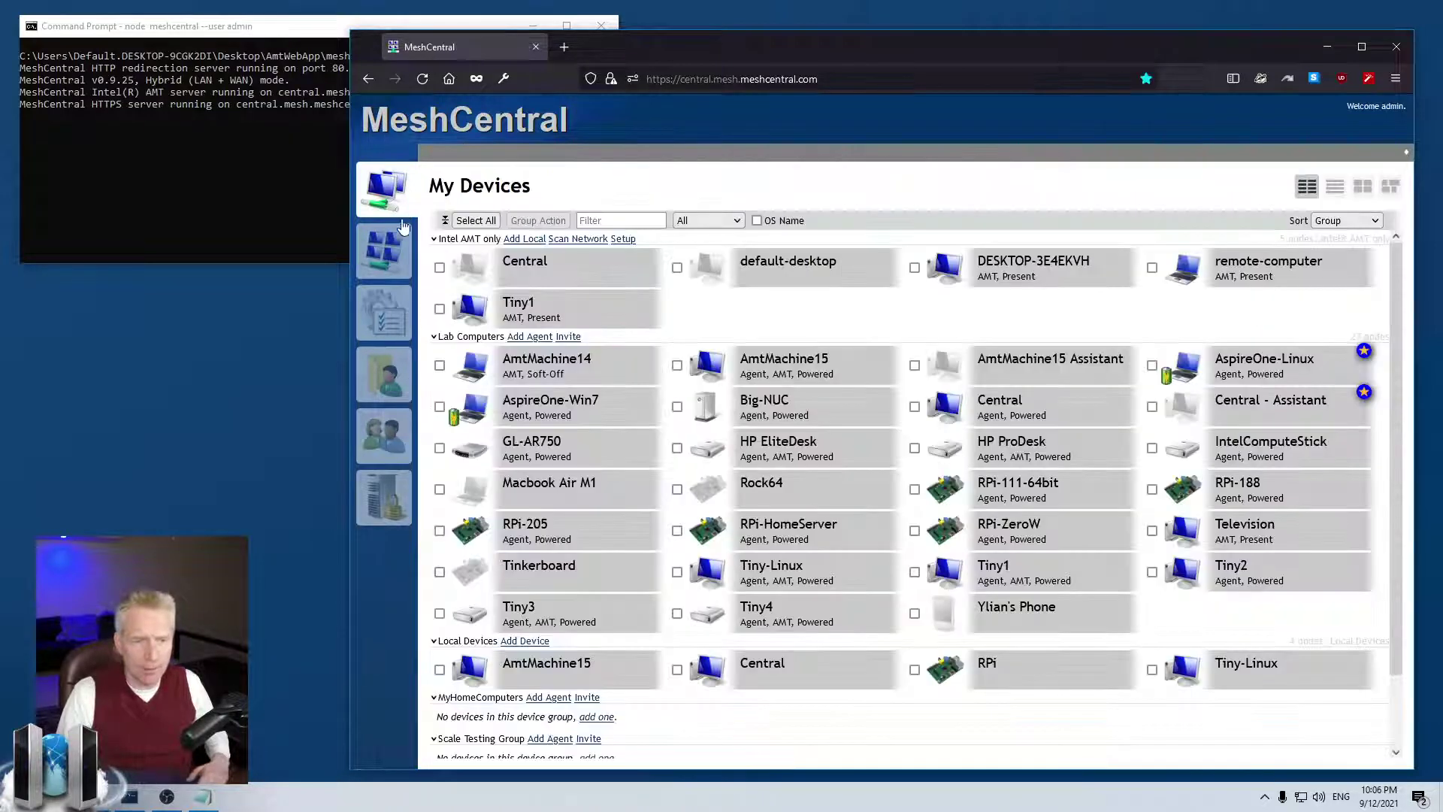
left_click(478, 338)
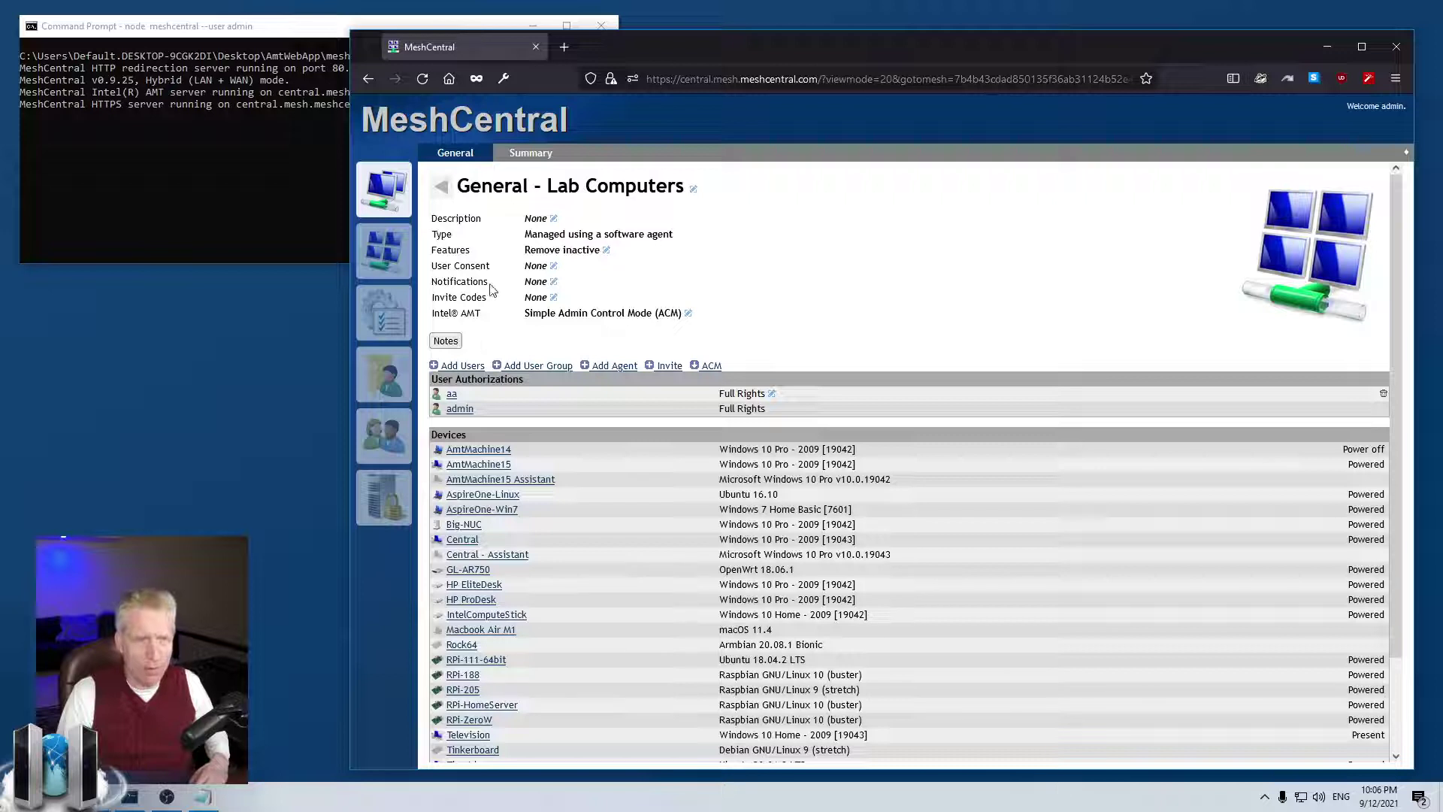
left_click(553, 253)
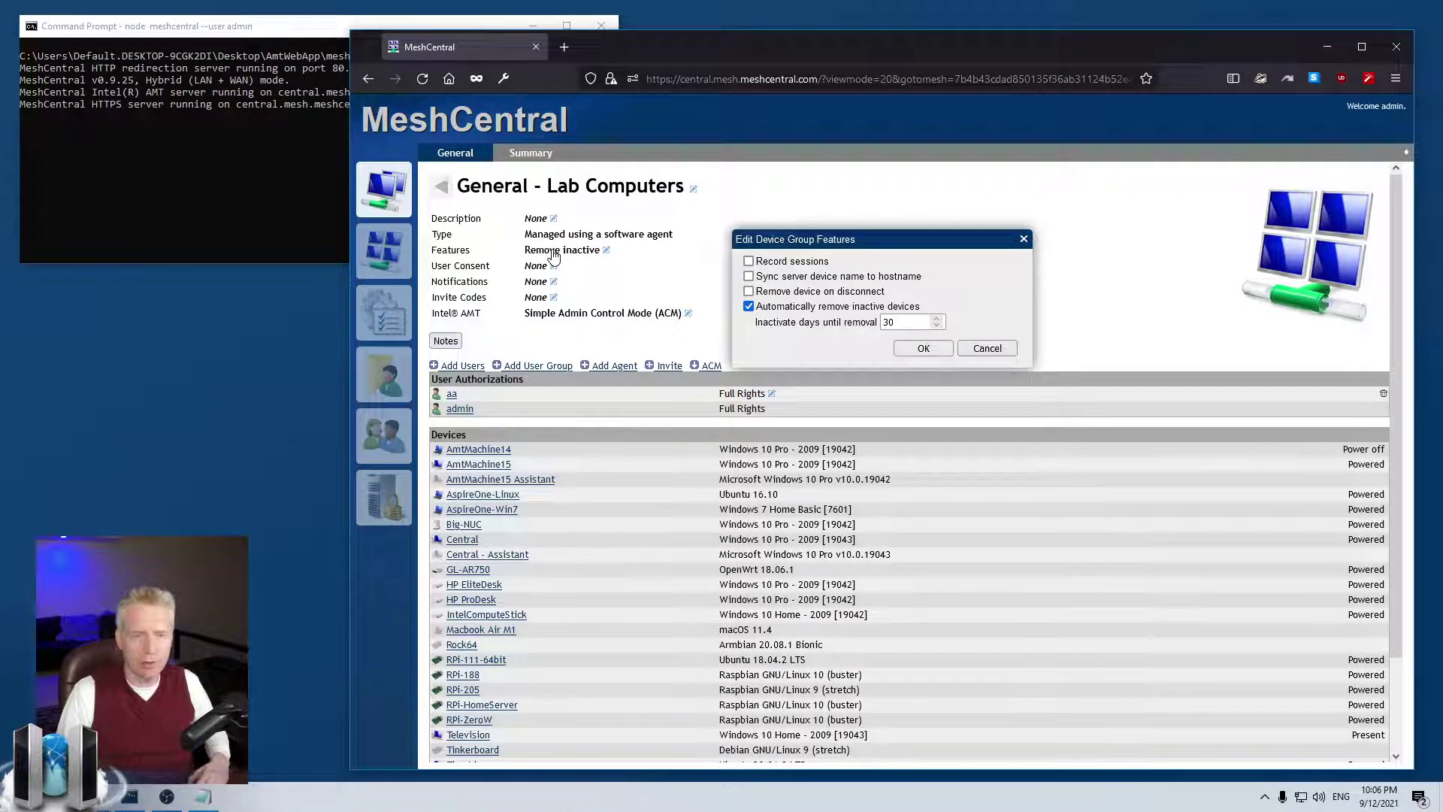
left_click(801, 263)
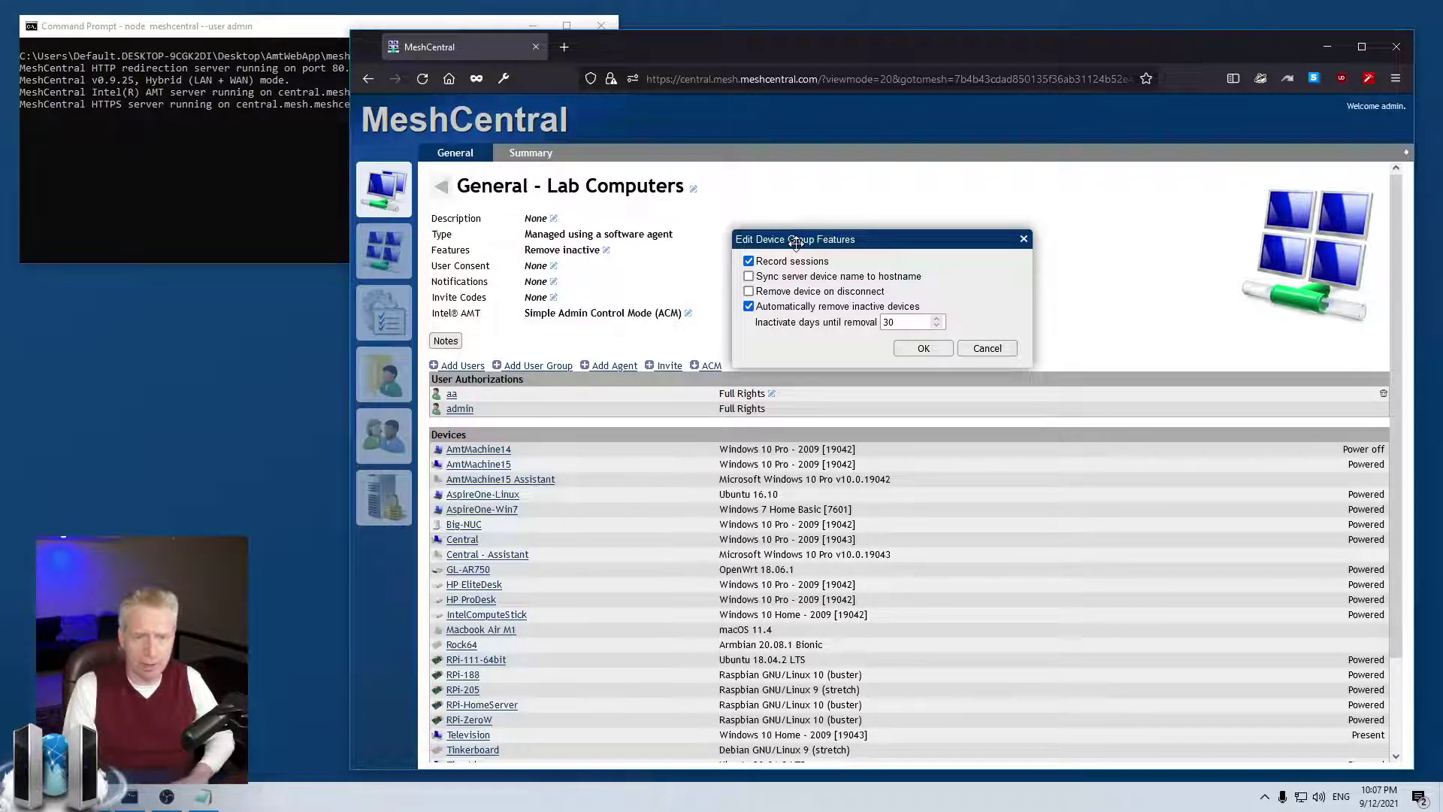
left_click(803, 293)
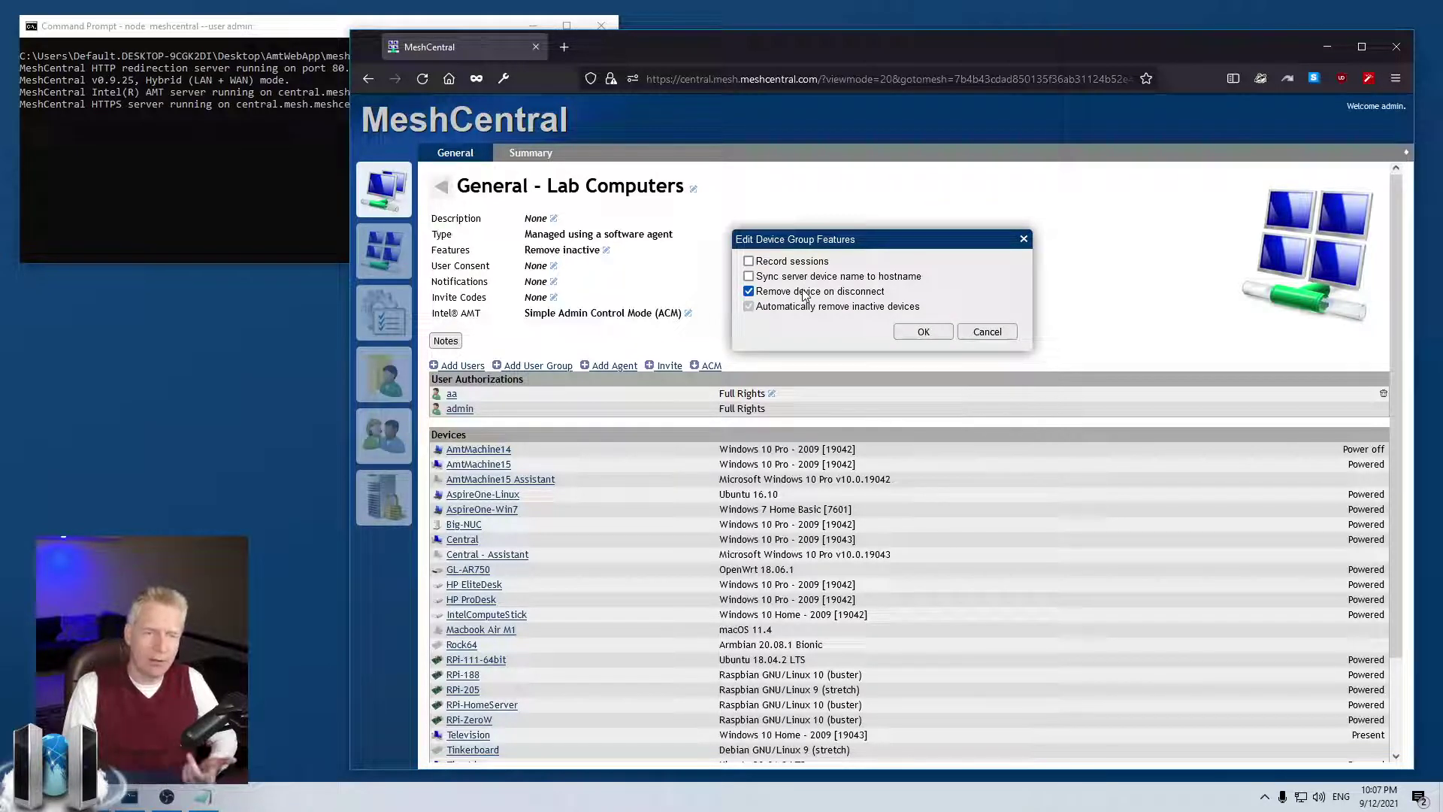
left_click(803, 293)
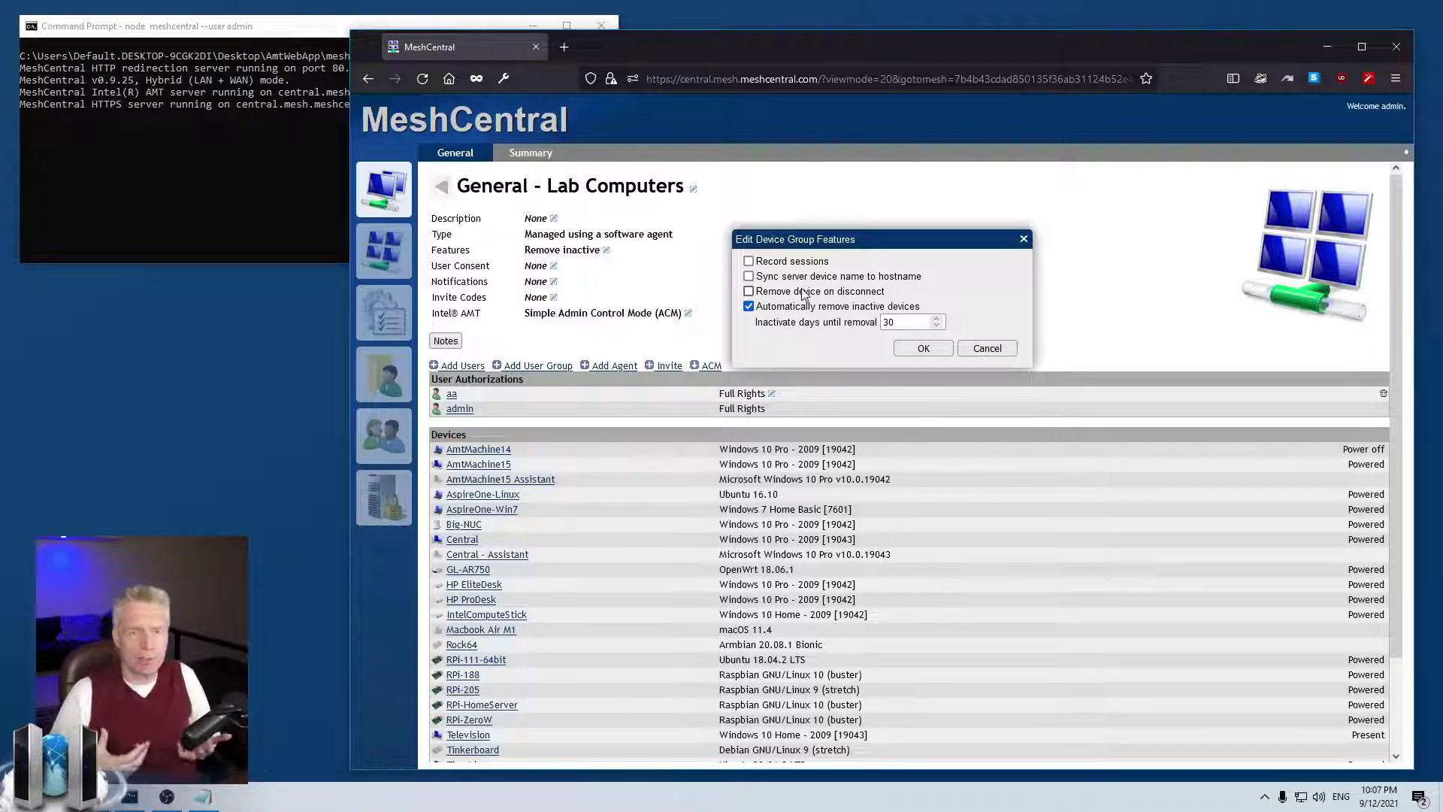
left_click(987, 347)
Try remove-on-disconnect and hostname sync in Lab Computers features, discard them, and open AmtMachine15.
key("alt+Left")
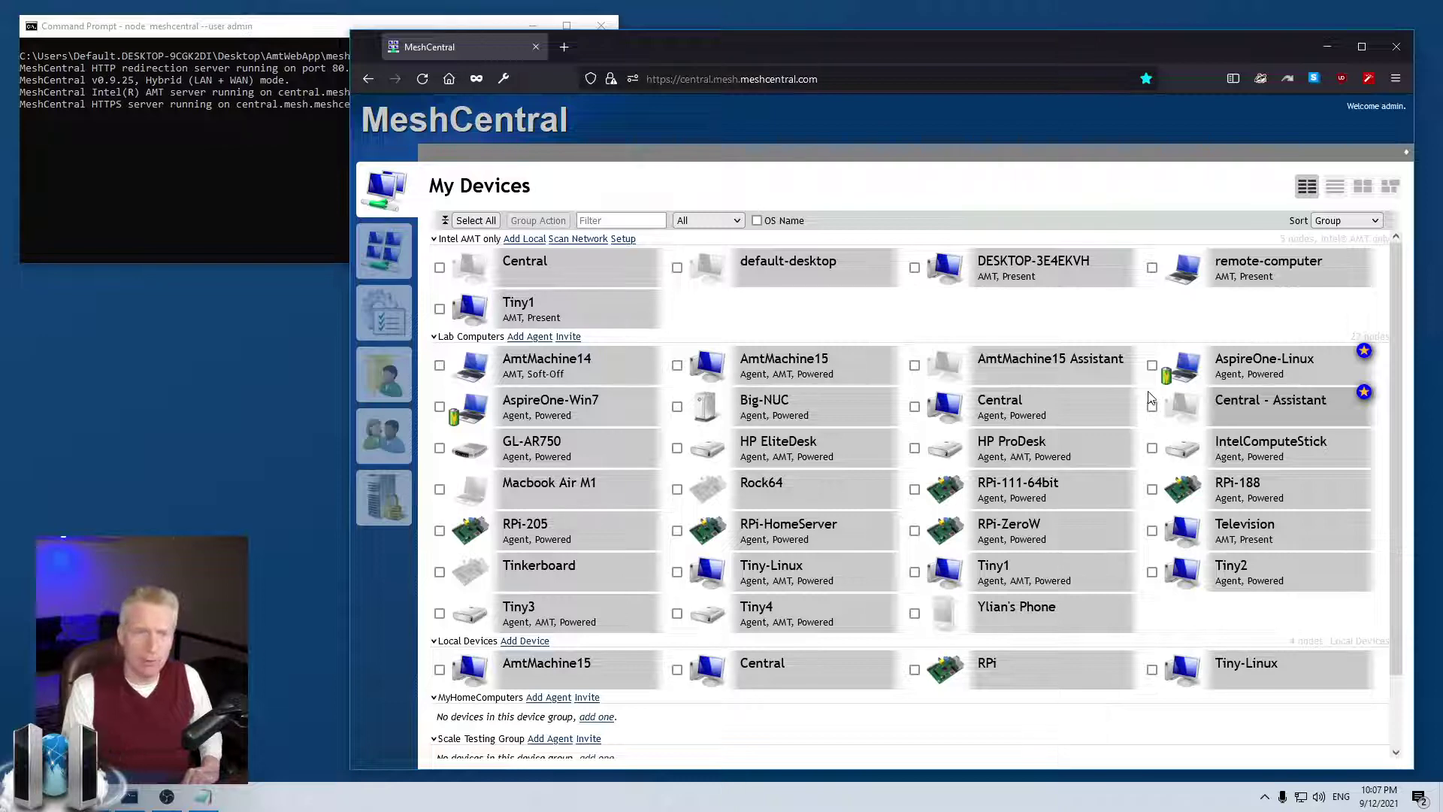
left_click(473, 336)
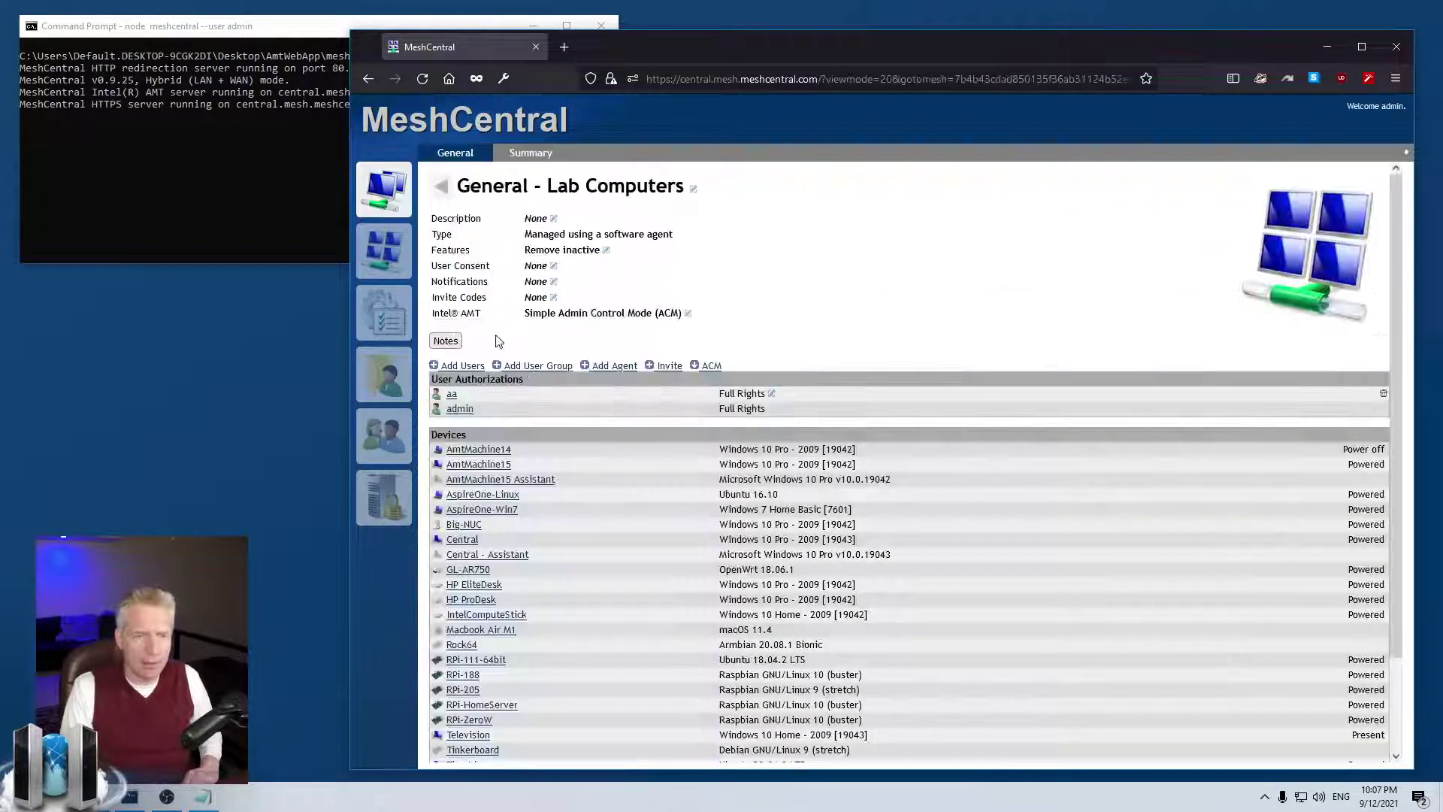
left_click(553, 251)
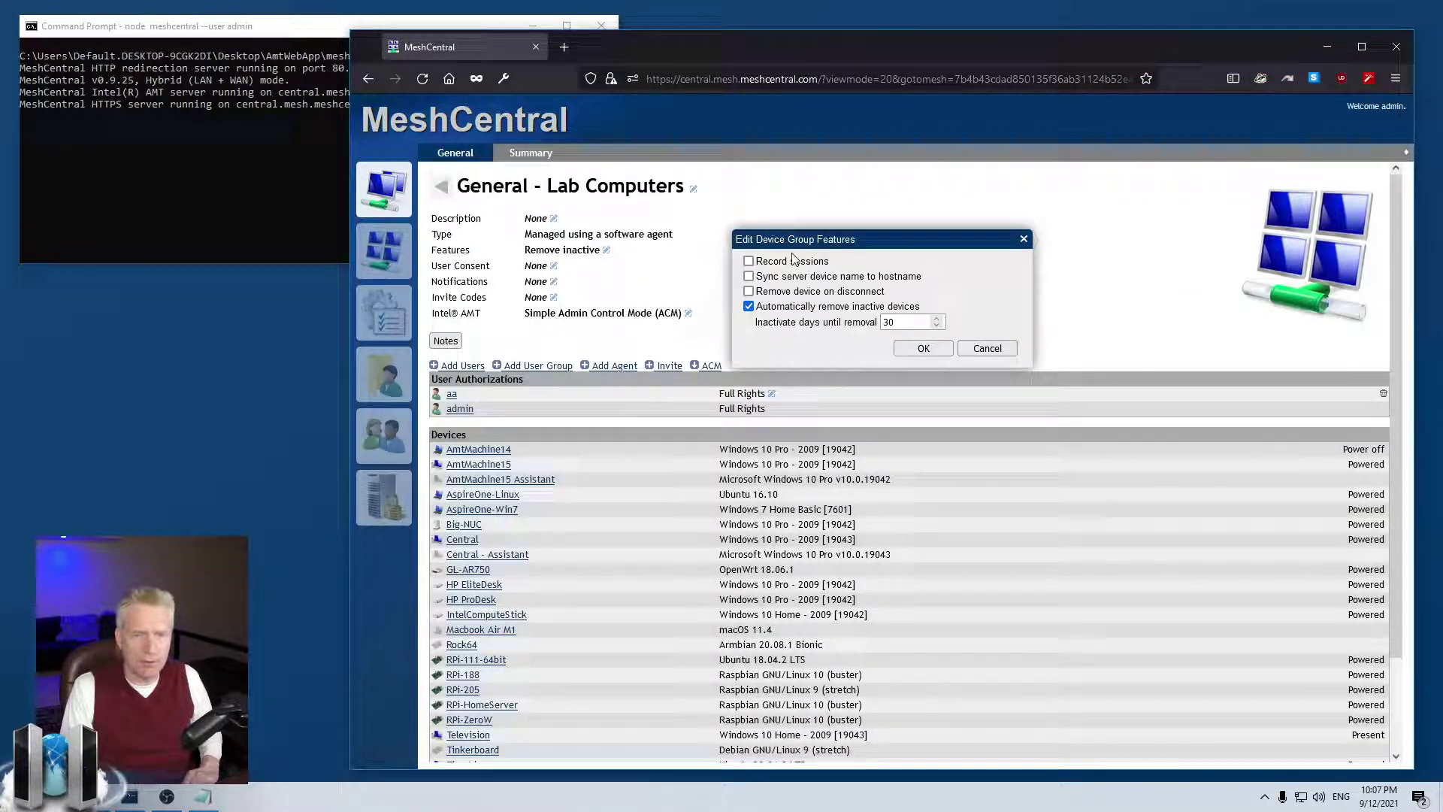
left_click(784, 292)
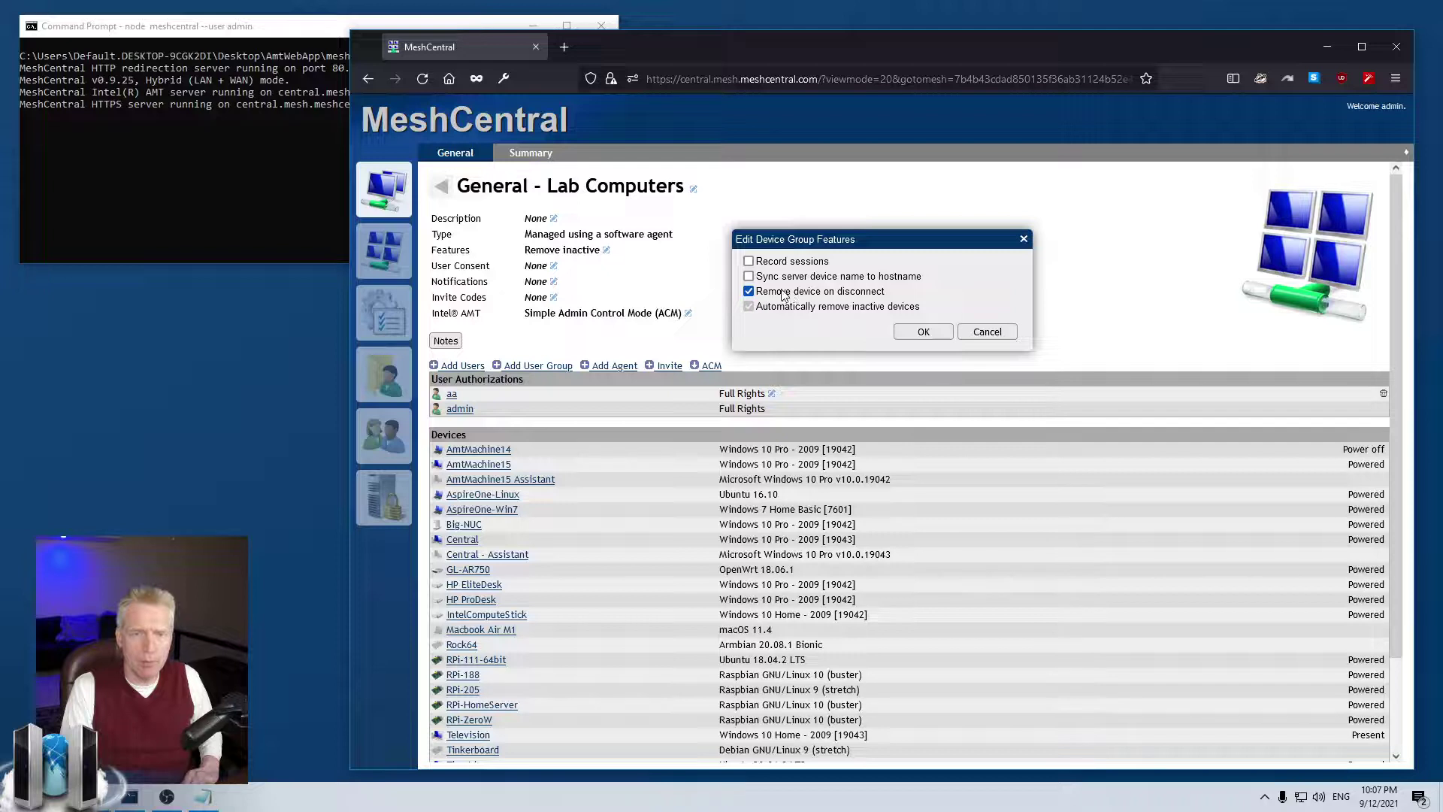
left_click(826, 291)
left_click(818, 278)
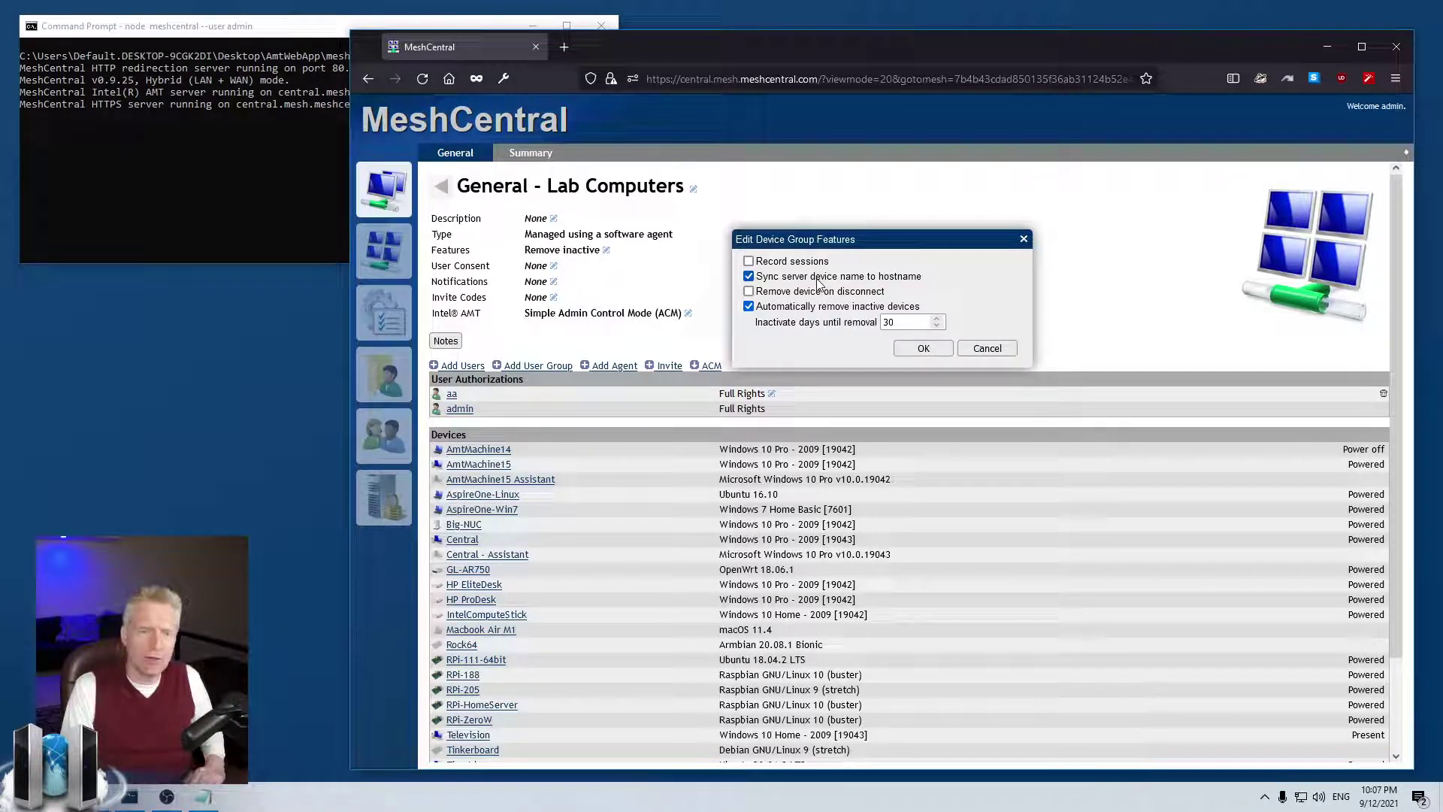
left_click(987, 350)
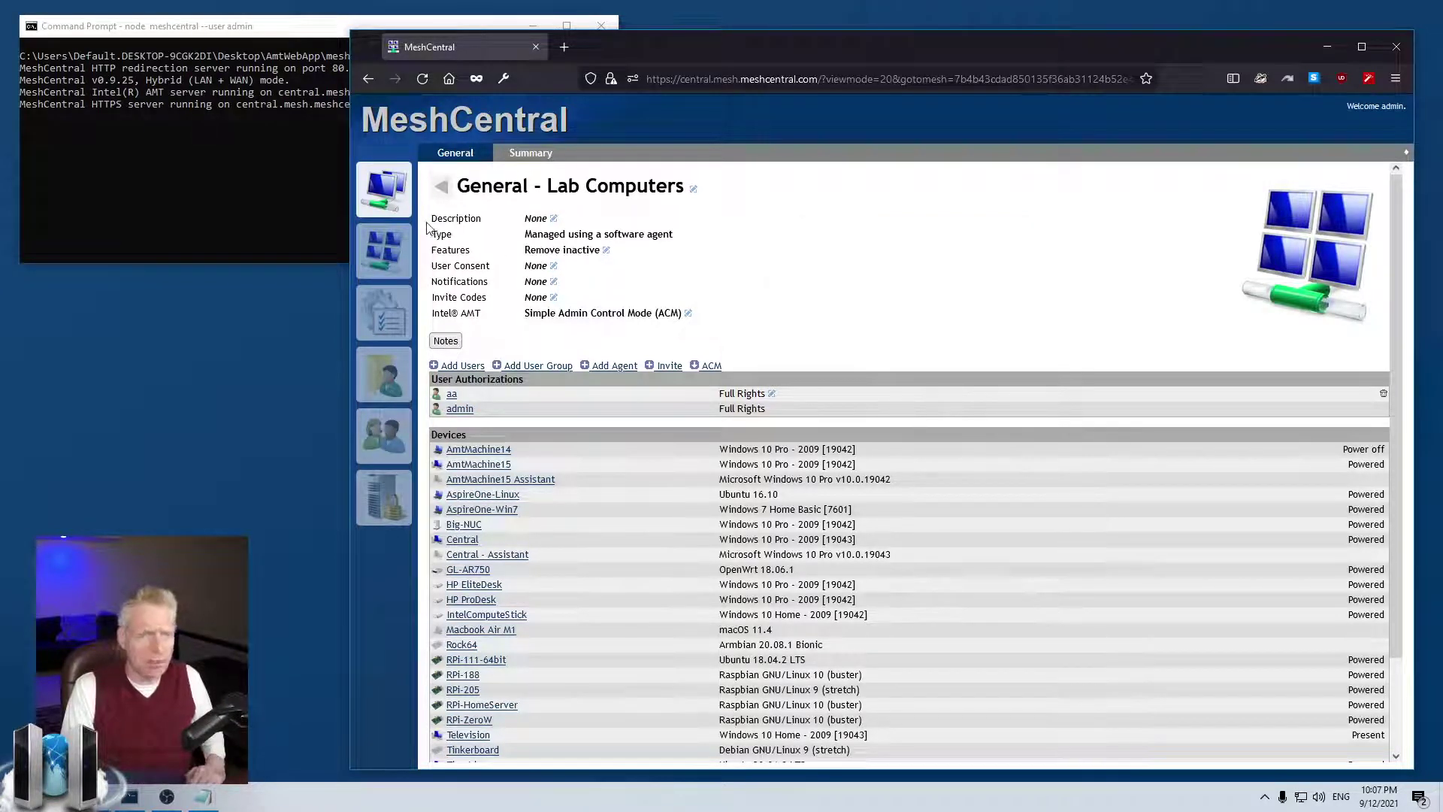
left_click(441, 186)
left_click(760, 358)
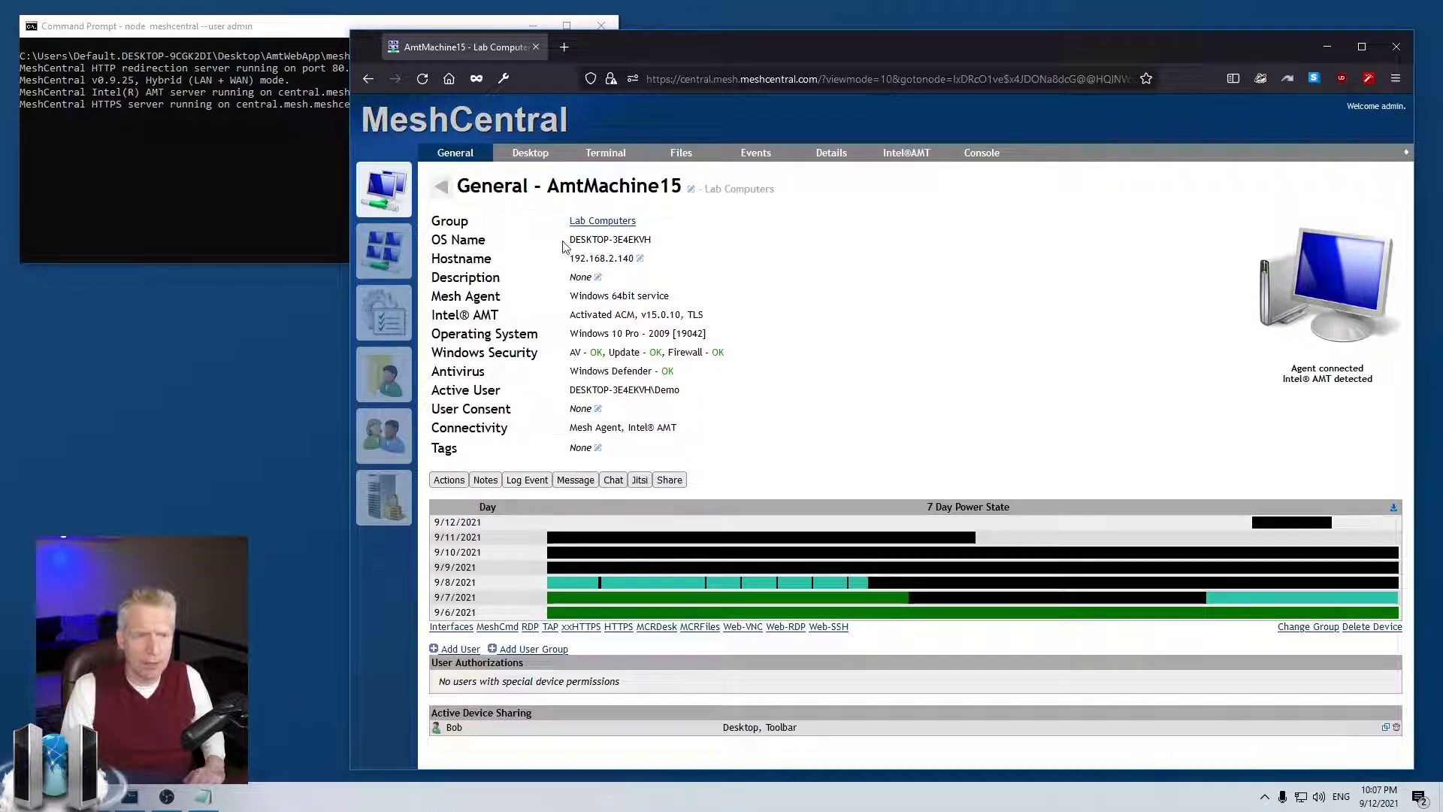
Select AmtMachine15's OS name, then cancel the Edit Device name dialog unchanged.
mouse_move(565, 241)
left_mouse_down()
mouse_move(656, 241)
mouse_move(579, 240)
left_mouse_up()
left_click(590, 239)
left_click(690, 189)
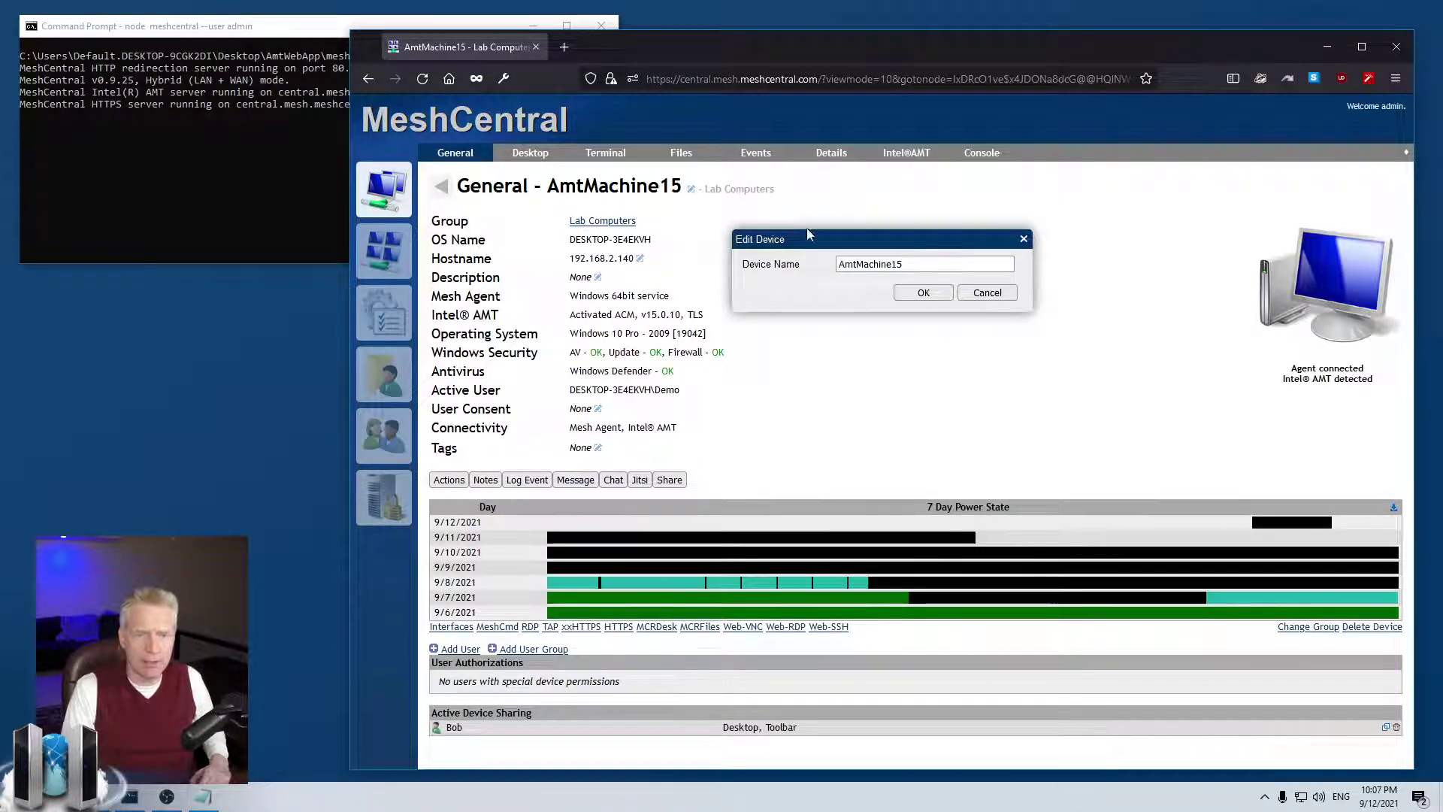
left_click(987, 293)
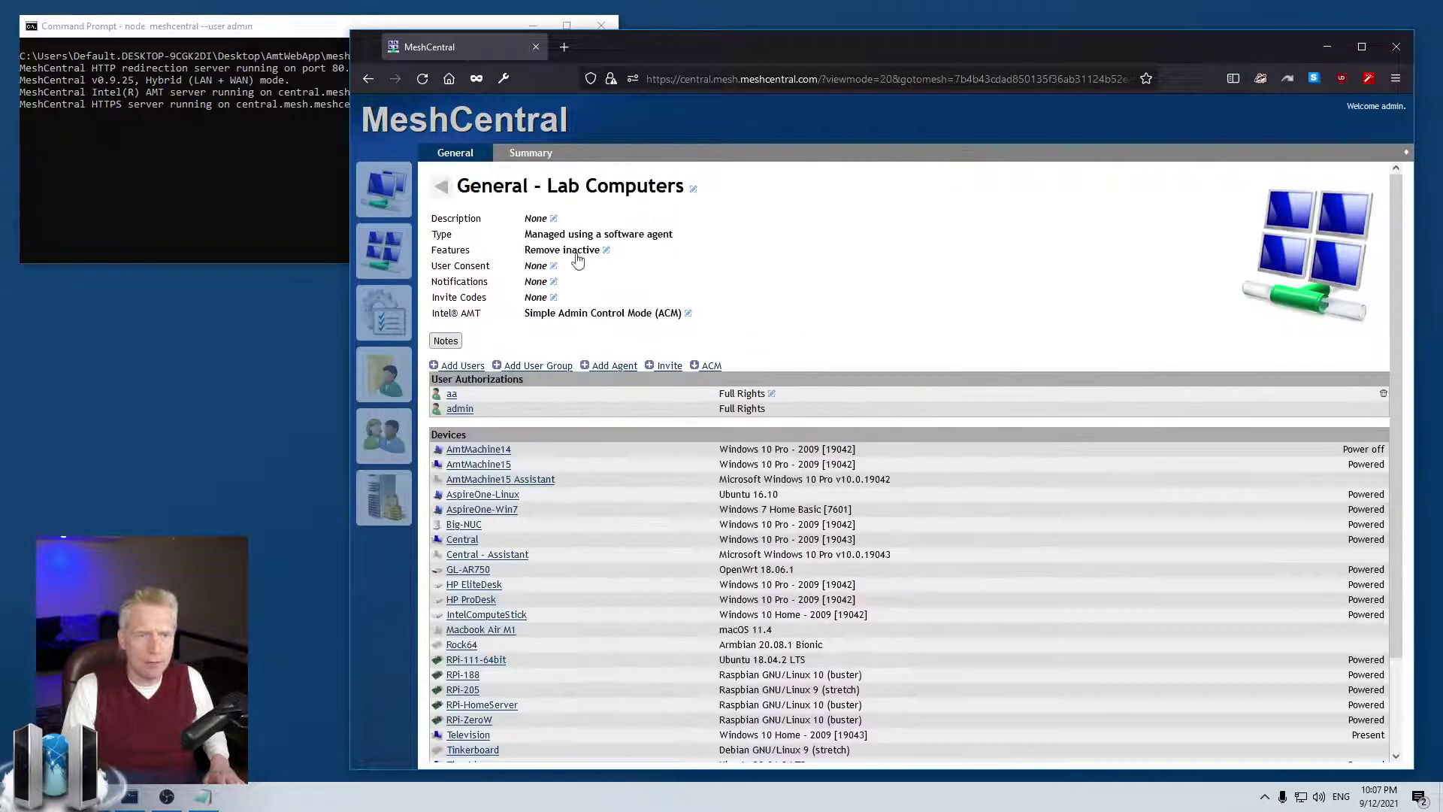
View the Lab Computers Features dialog without saving, then return to My Devices.
left_click(593, 221)
left_click(562, 250)
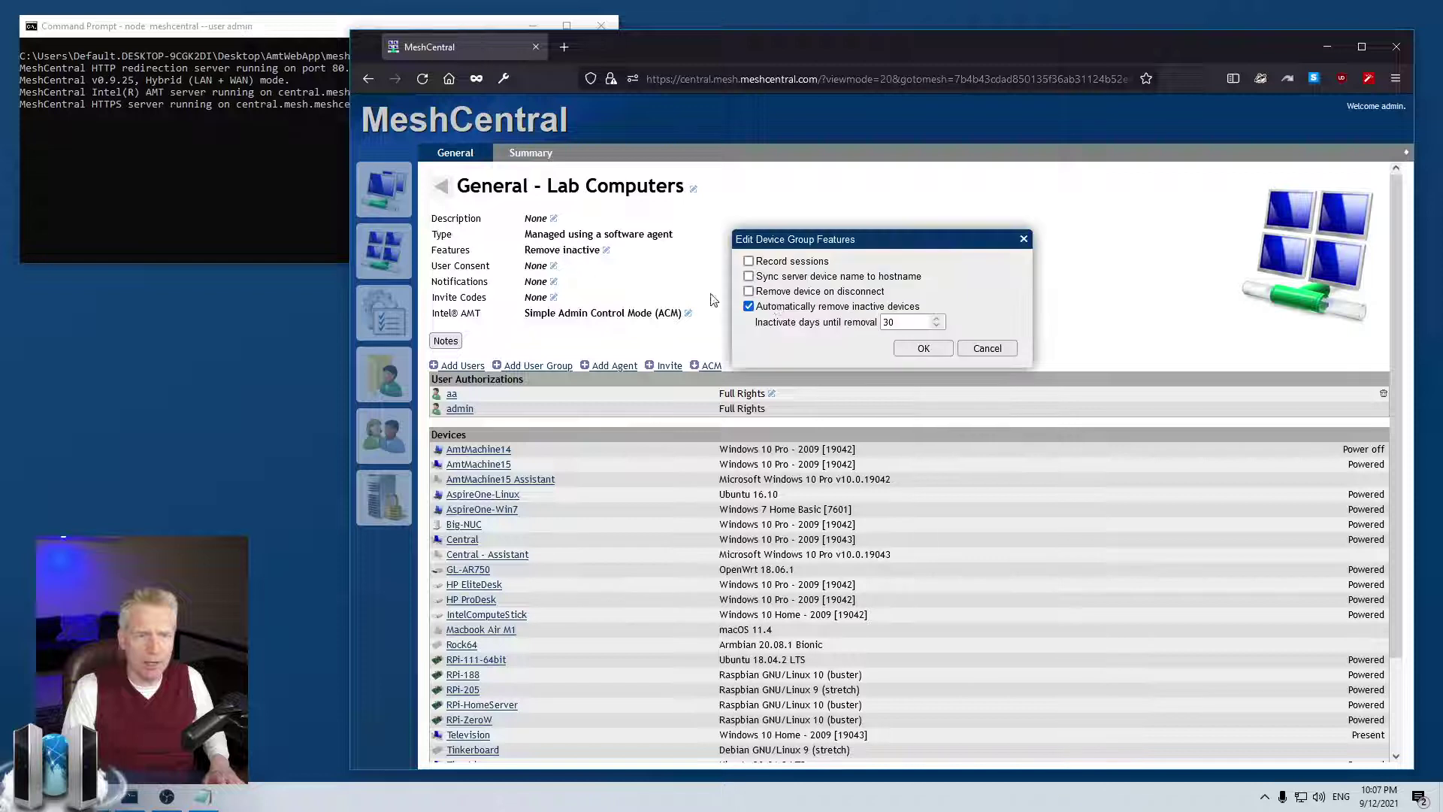
left_click(828, 281)
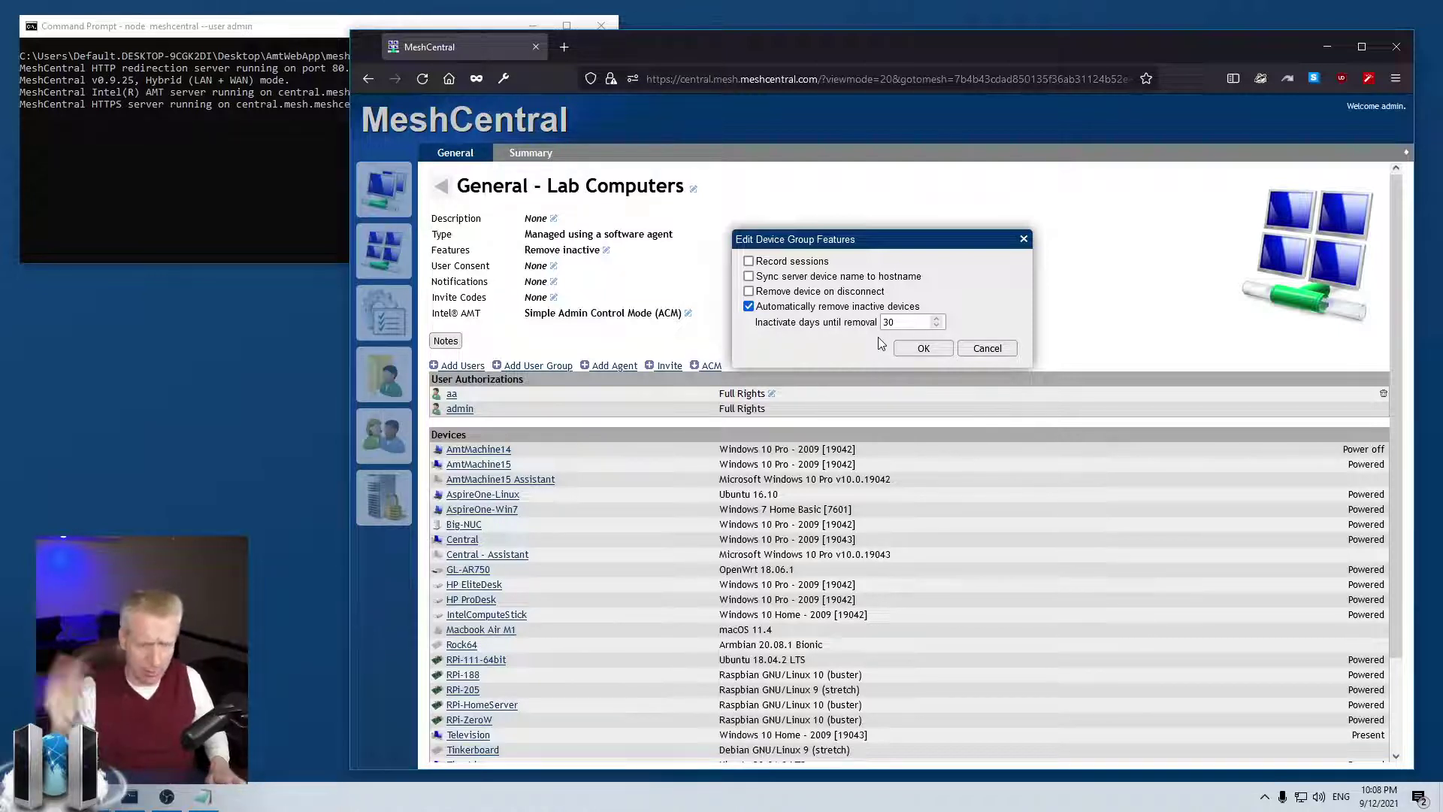
left_click(970, 348)
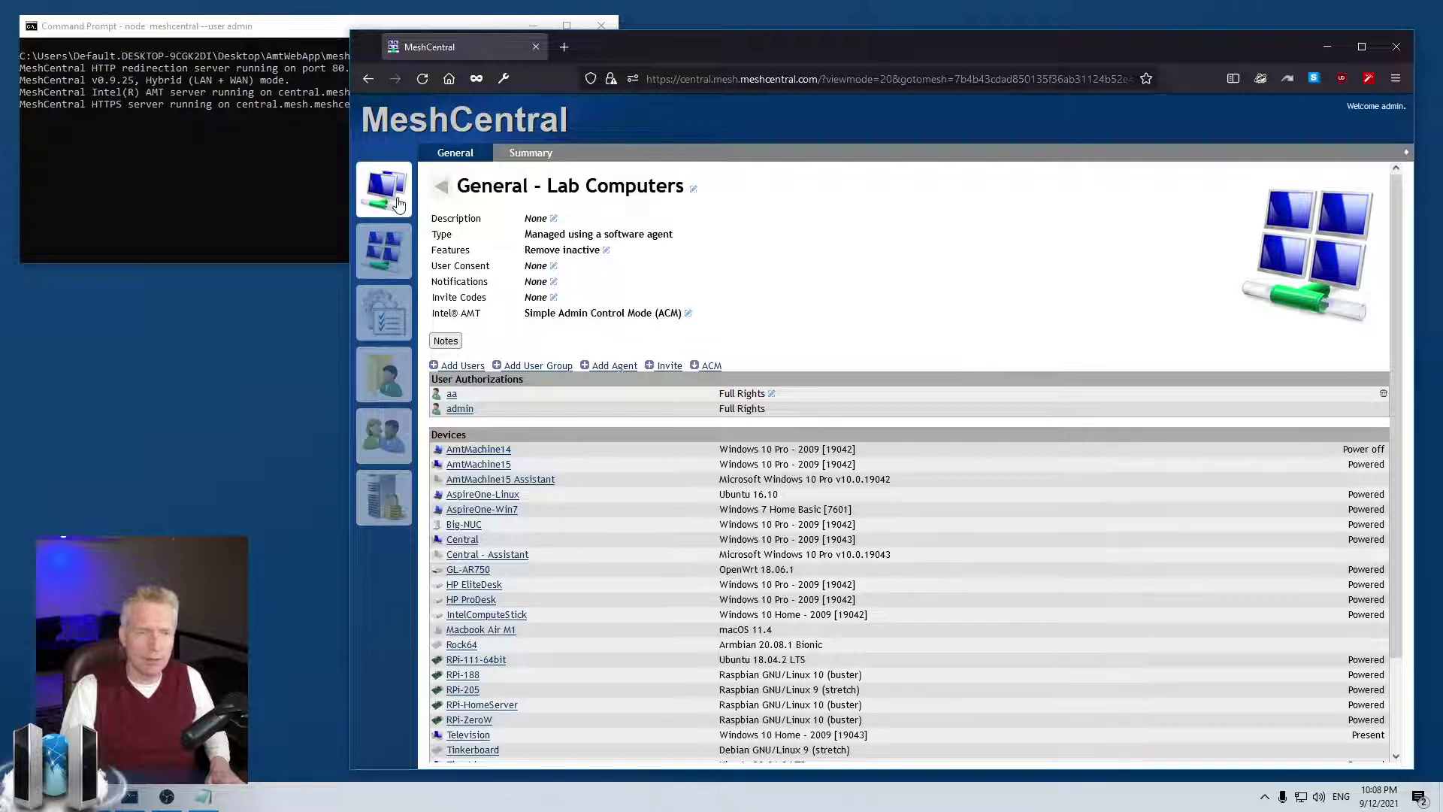
left_click(398, 204)
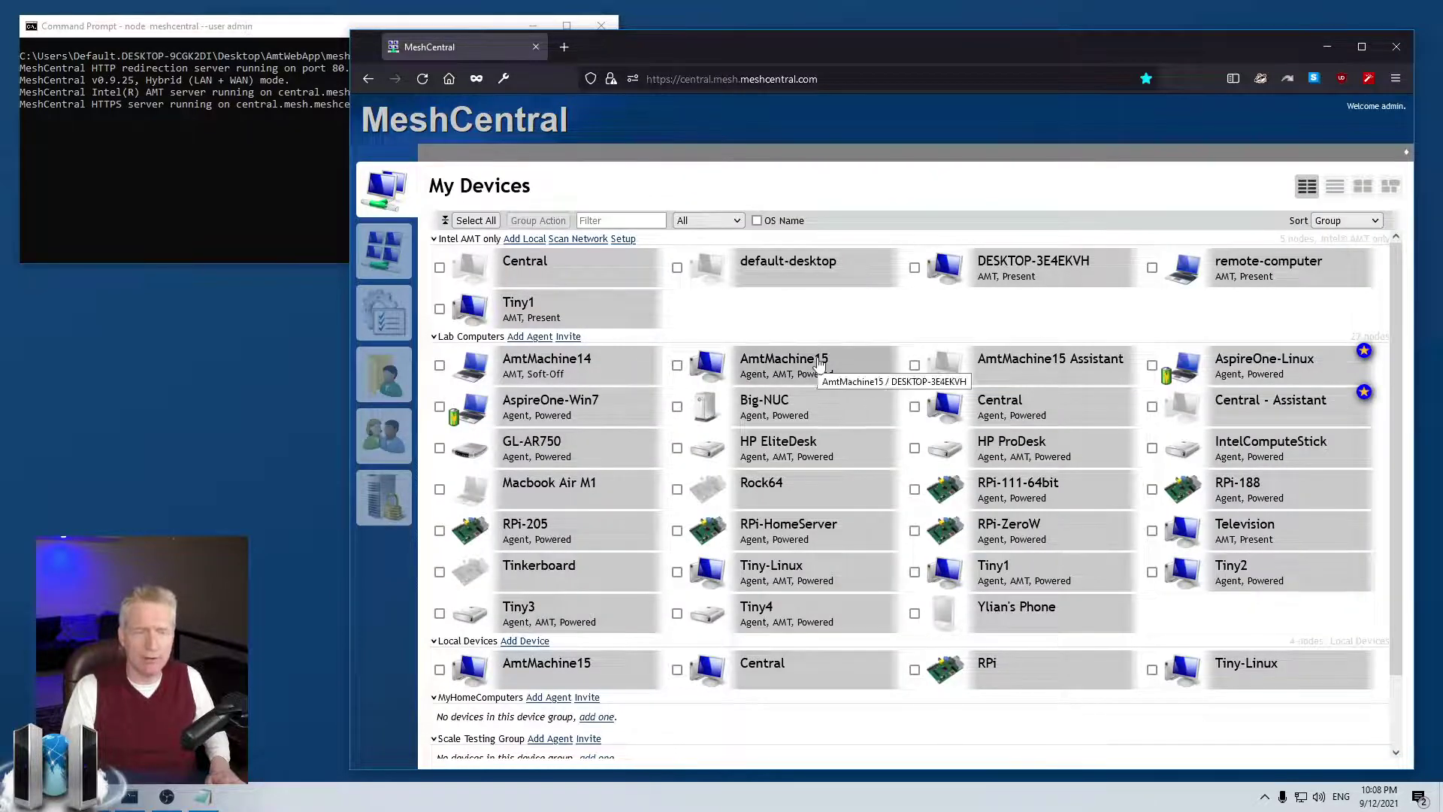